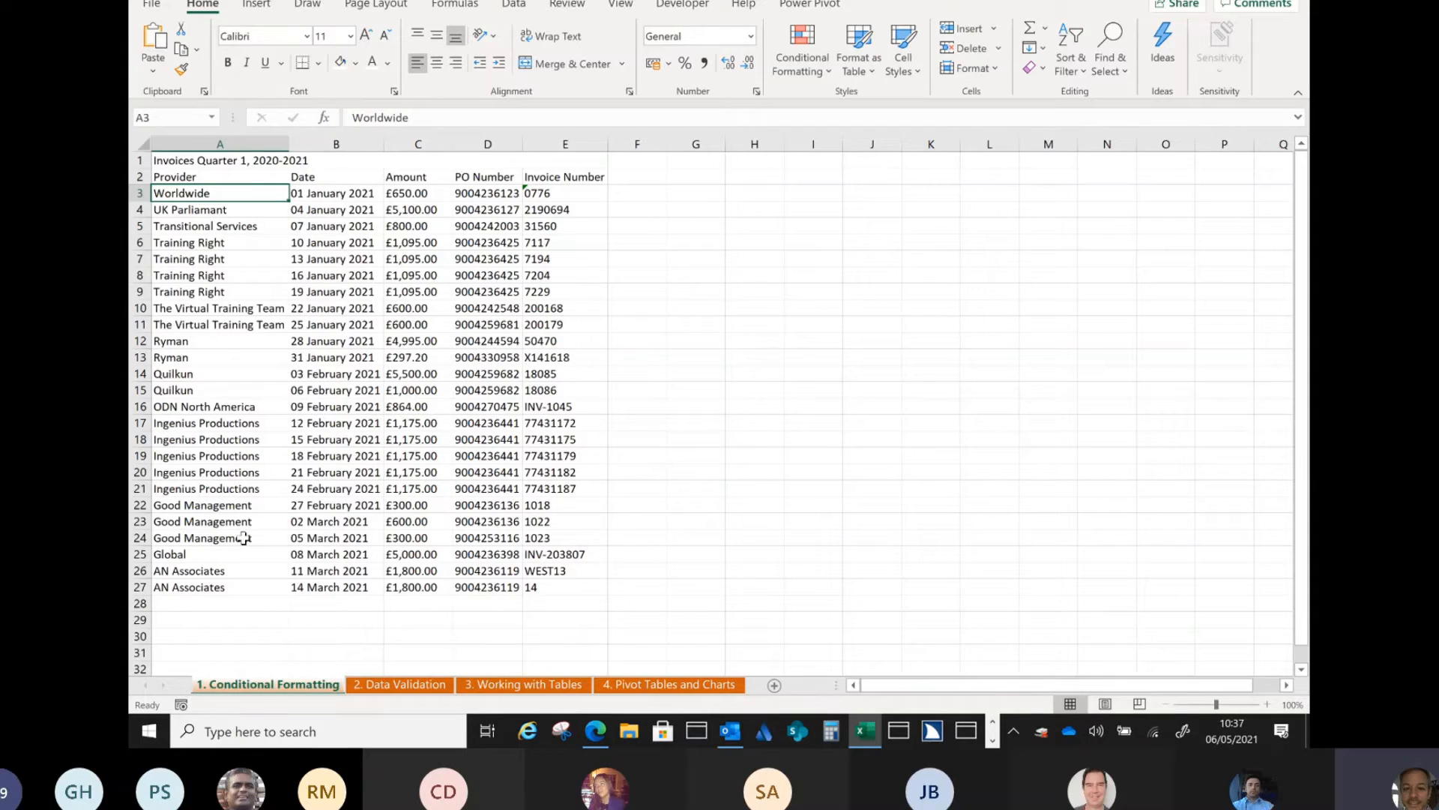
# Look through the Data Validation, Working with Tables and Pivot Tables and Charts sheets, then return to the Conditional Formatting sheet.
pyautogui.hotkey('ctrl', 'Home')
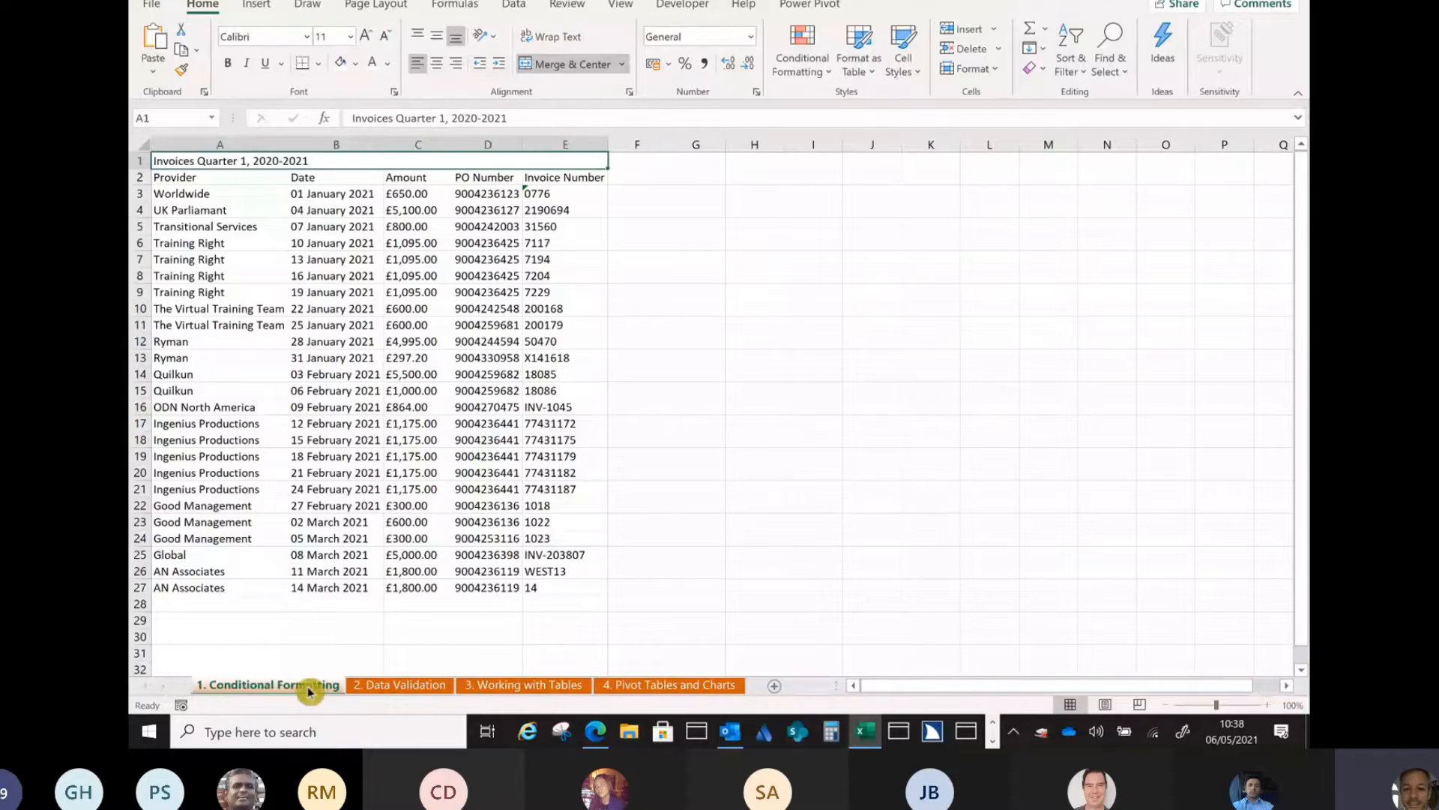
pyautogui.click(394, 685)
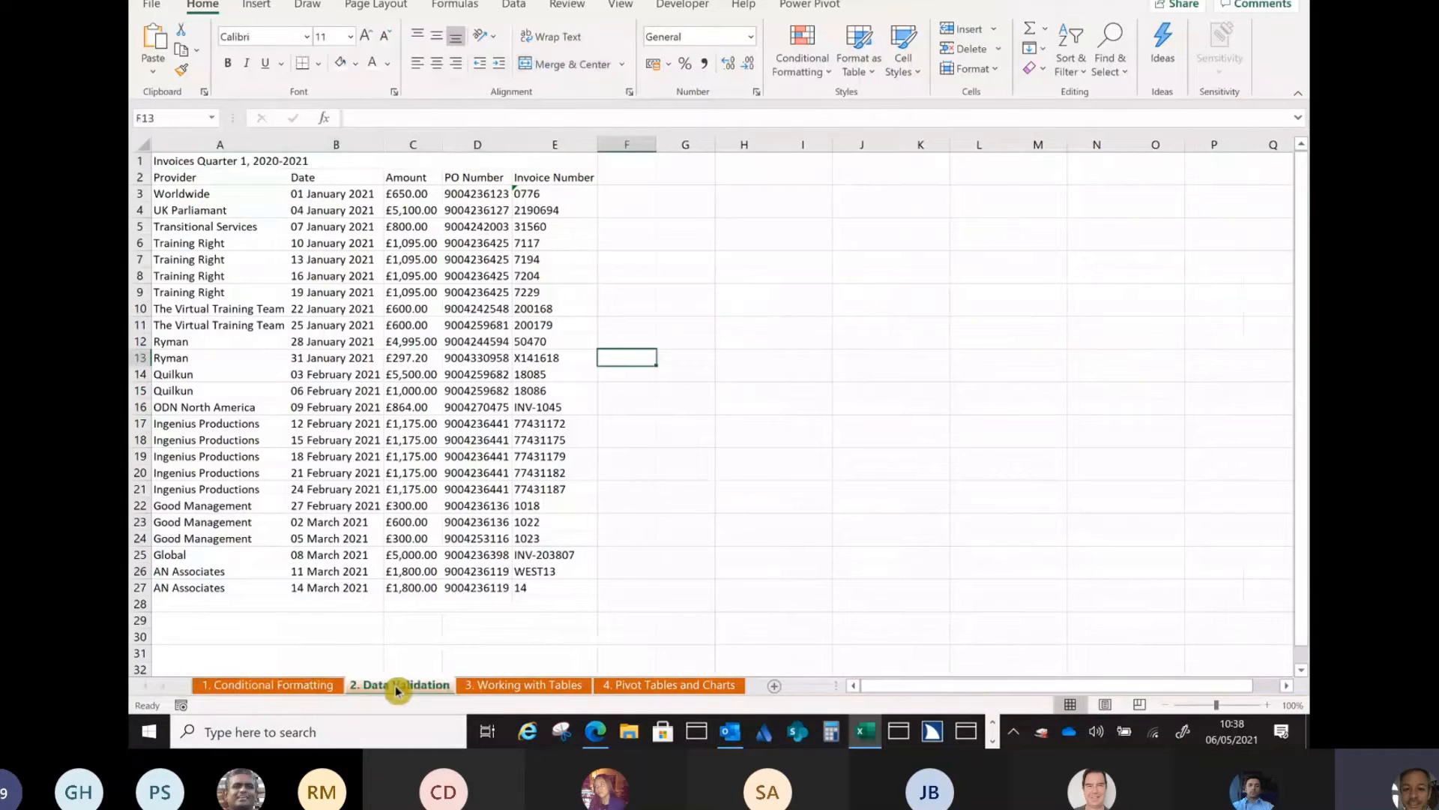
pyautogui.click(501, 686)
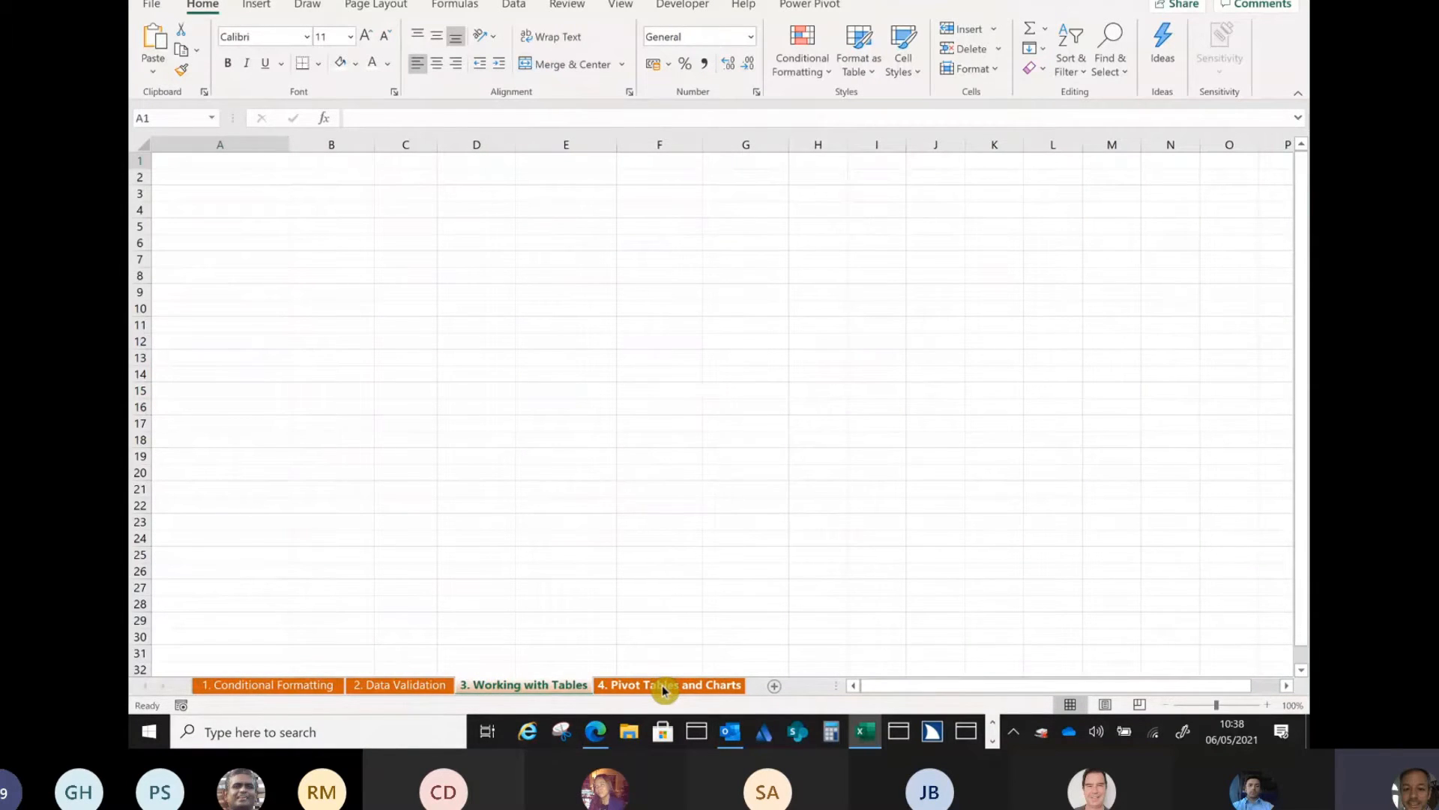
pyautogui.click(663, 687)
pyautogui.click(296, 685)
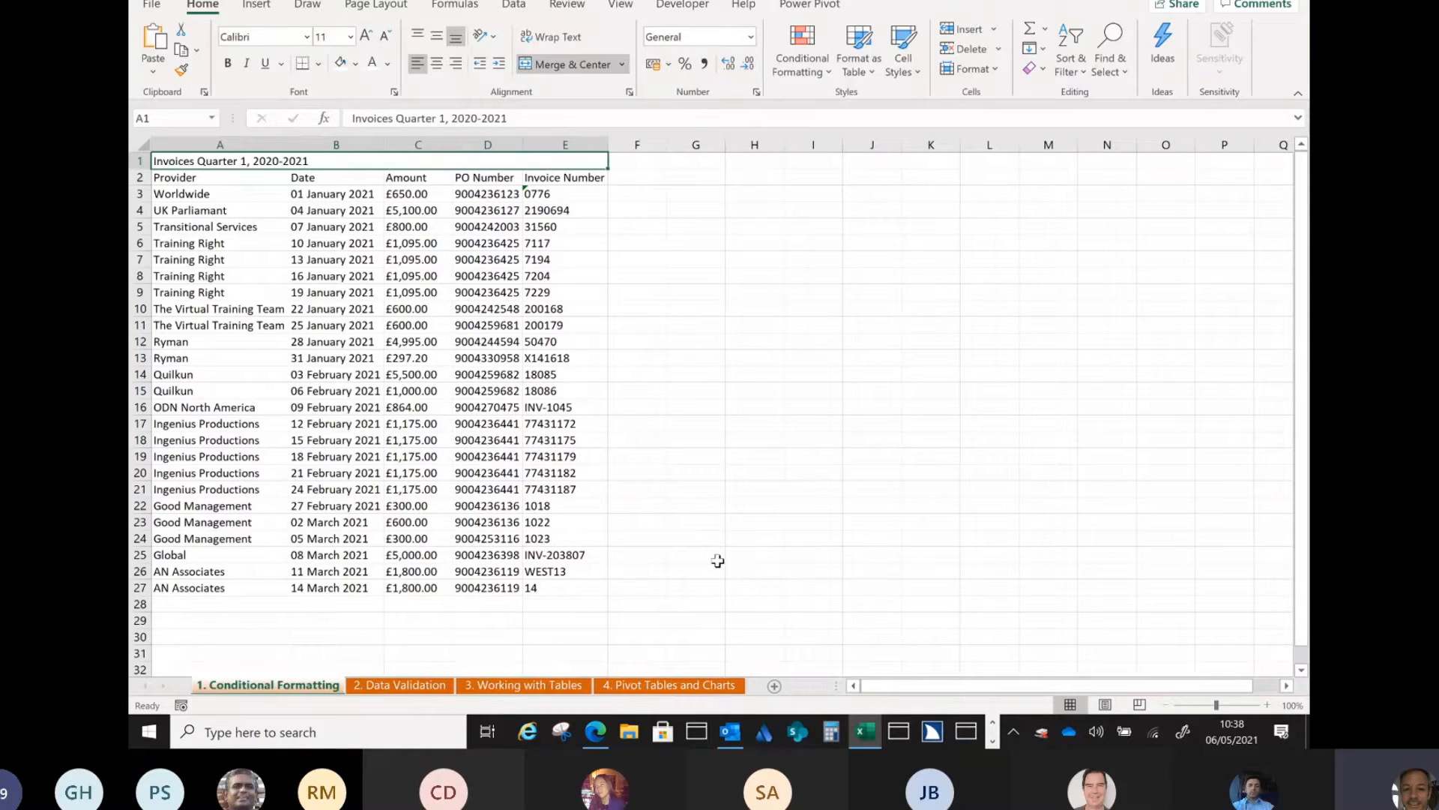
pyautogui.click(545, 683)
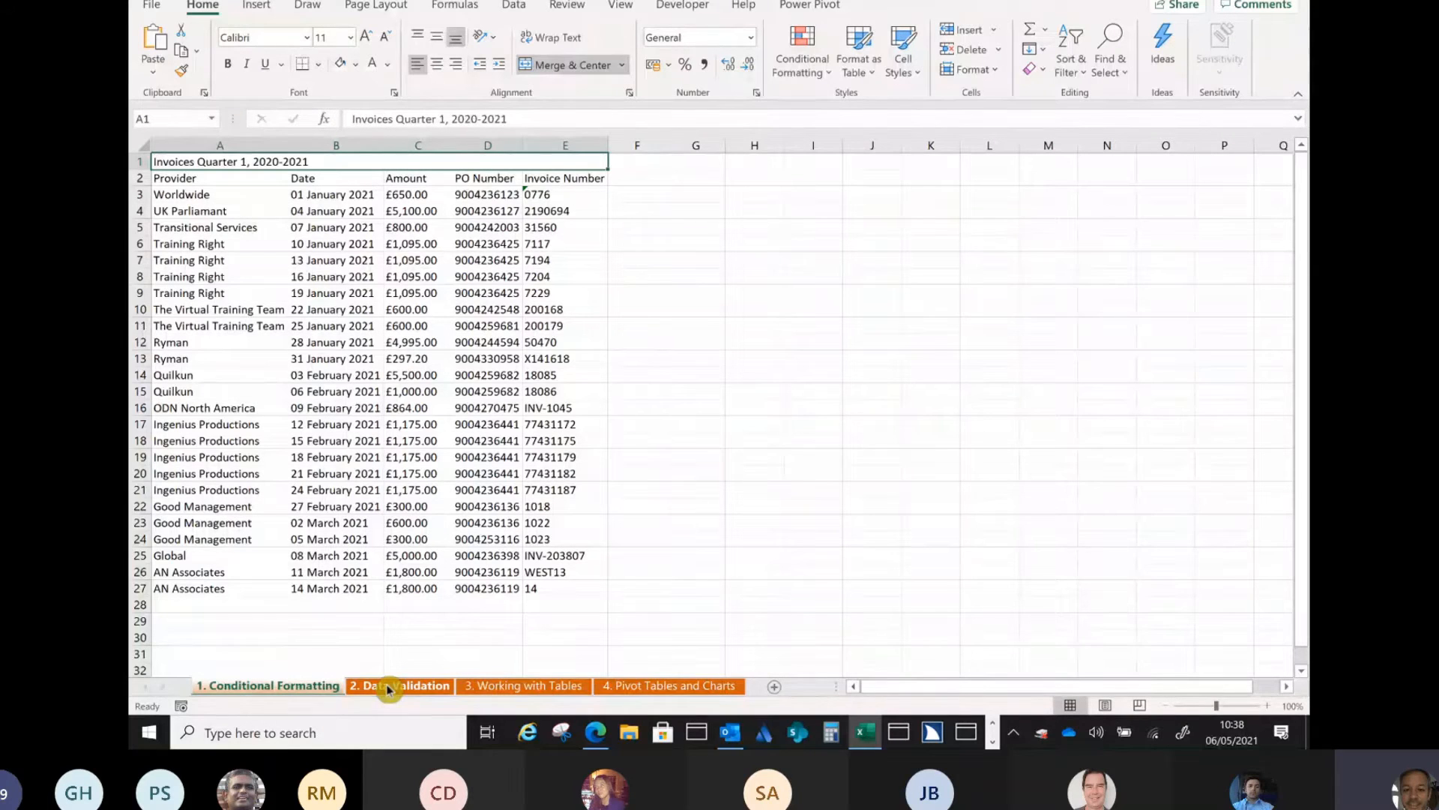
# Fill UK Parliamant's amount in cell C4 with a light blue colour.
pyautogui.click(431, 146)
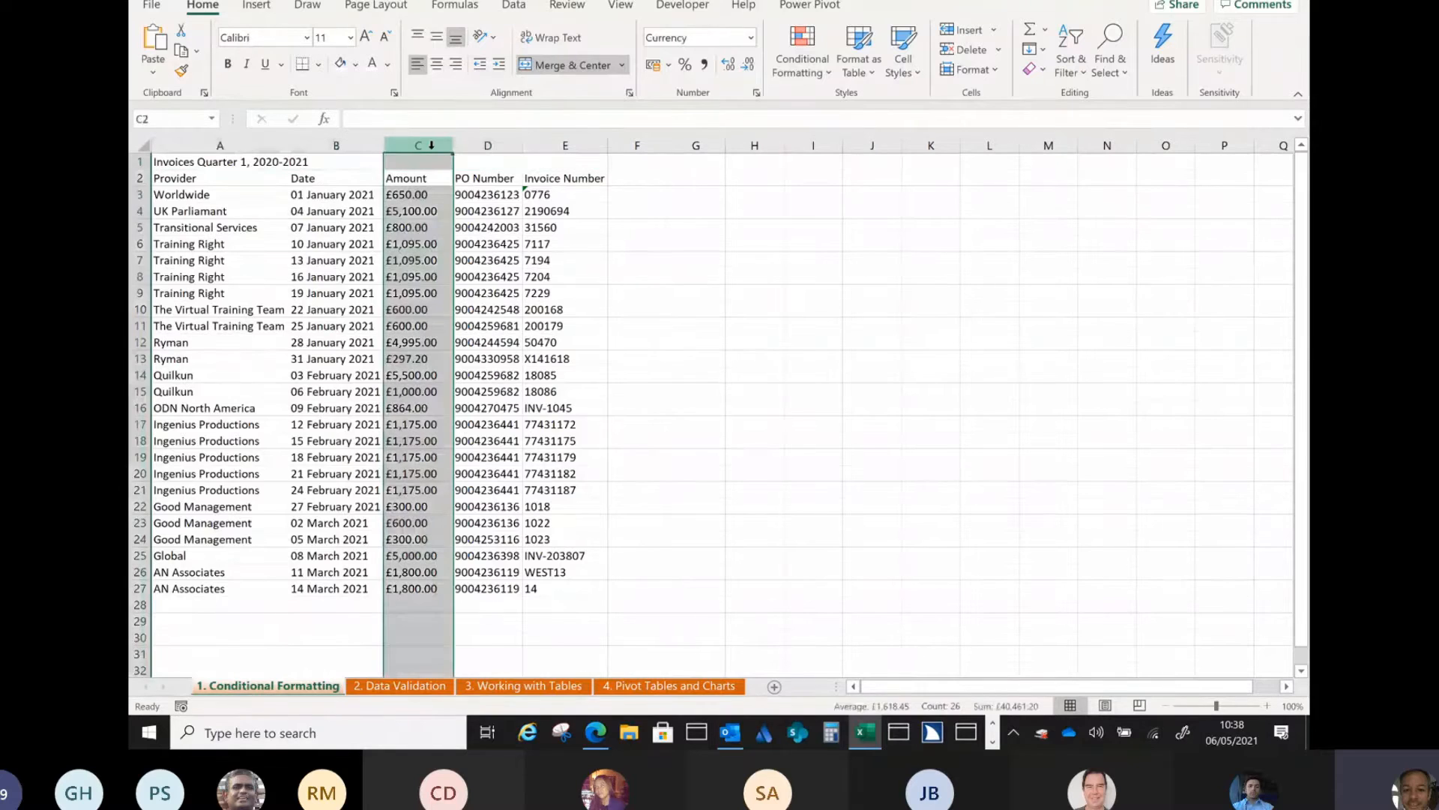
pyautogui.click(430, 195)
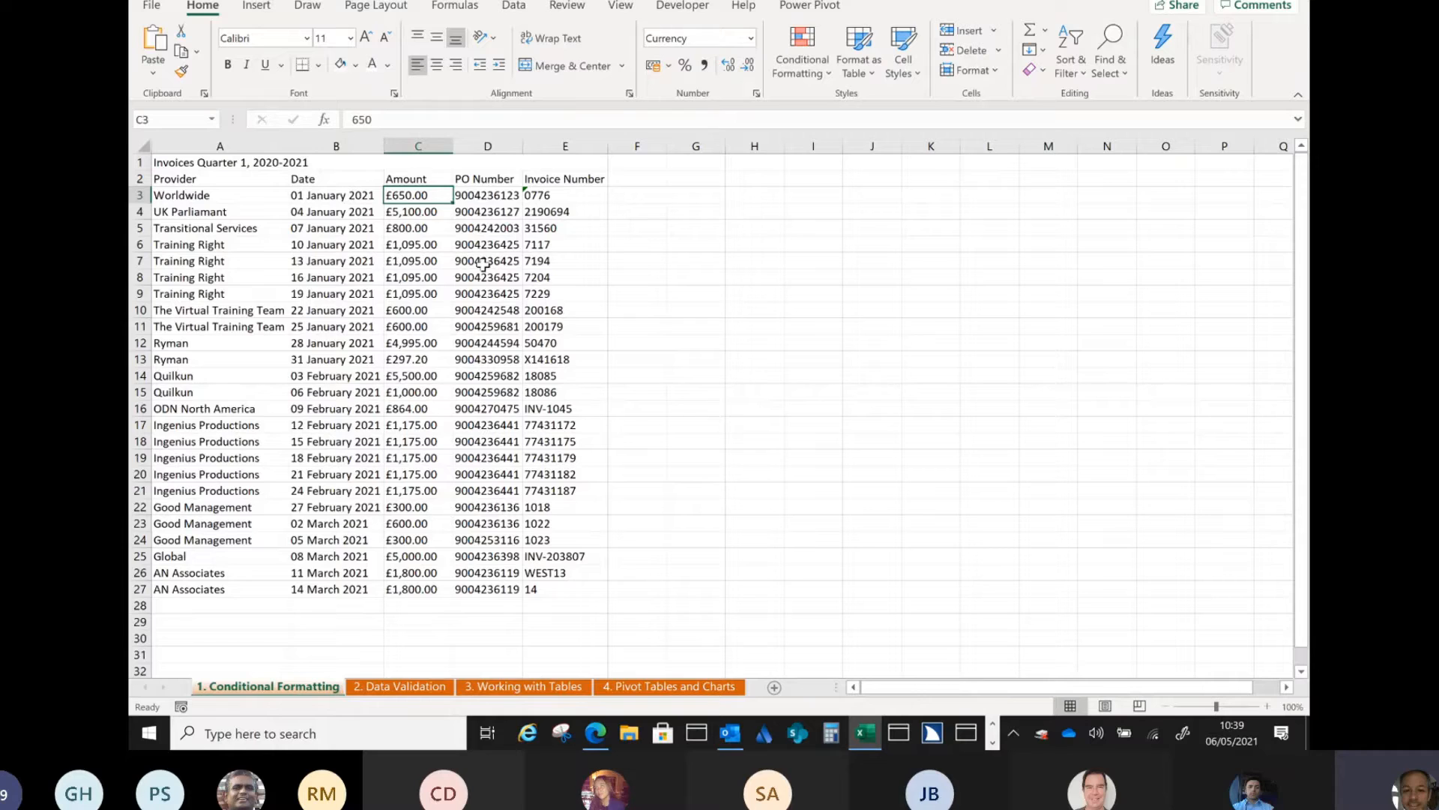
pyautogui.click(428, 213)
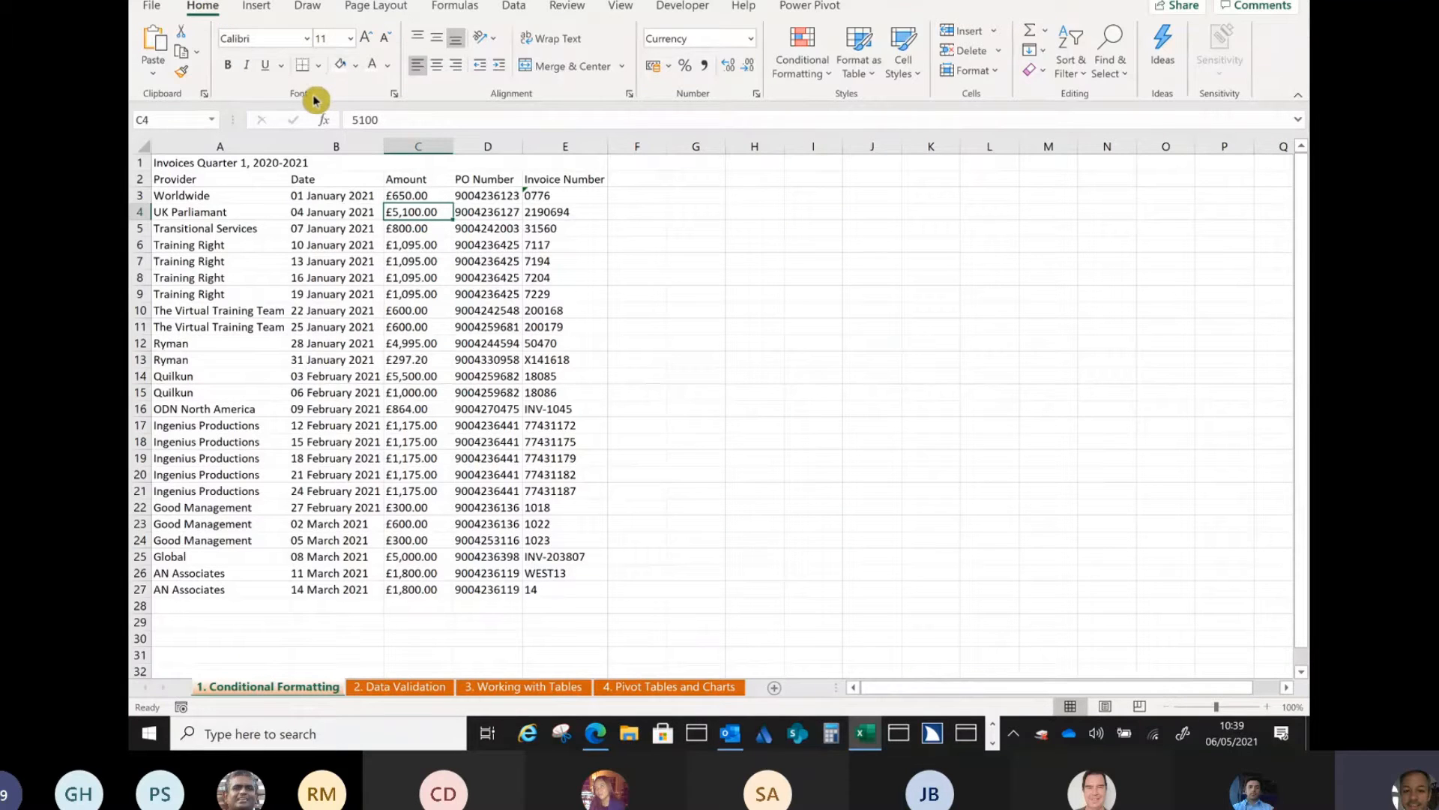
pyautogui.click(356, 67)
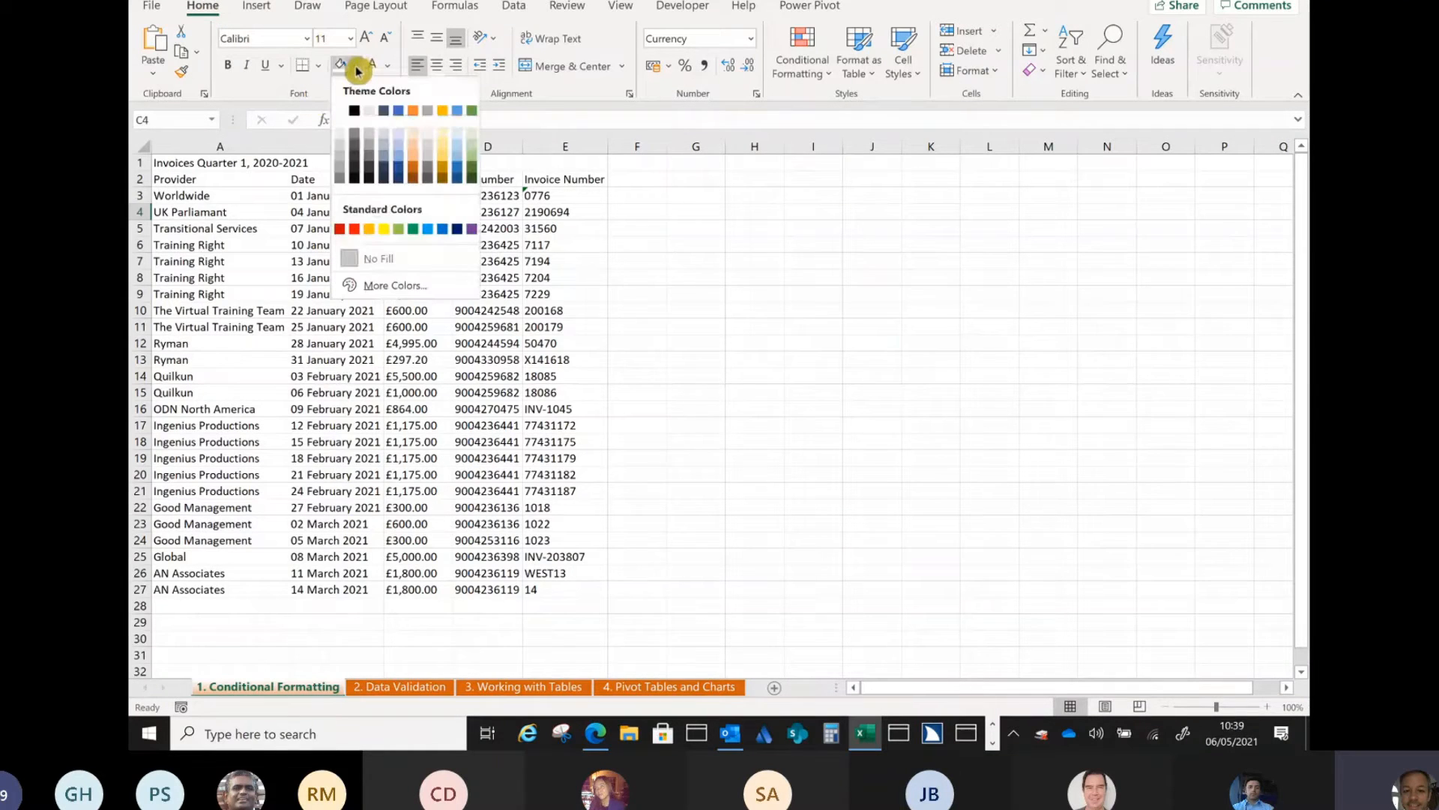
pyautogui.click(401, 149)
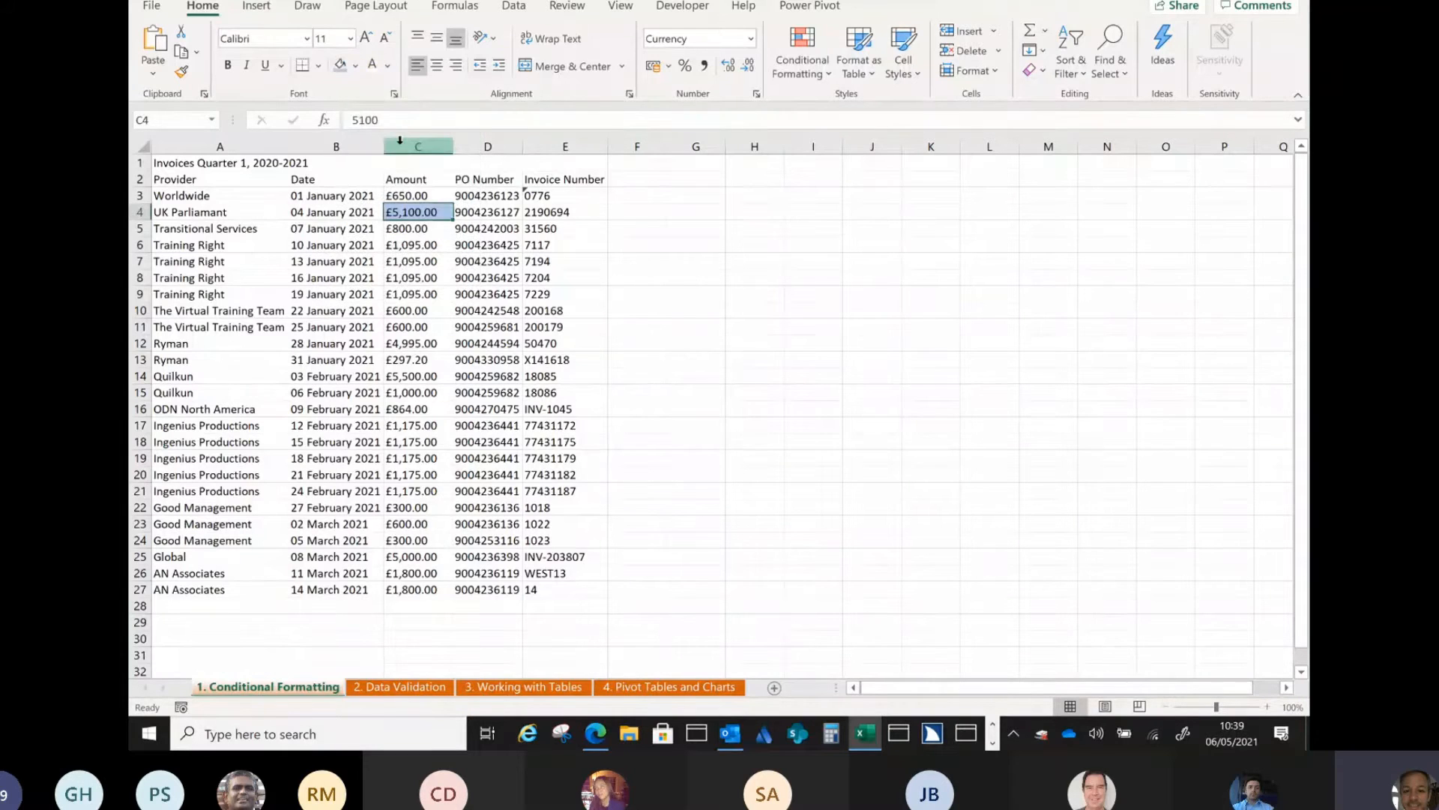
# Fill the other amounts over £1,000 in cells C6 to C9, C12 and C14 with the same light blue.
pyautogui.moveTo(399, 144); pyautogui.dragTo(462, 213)
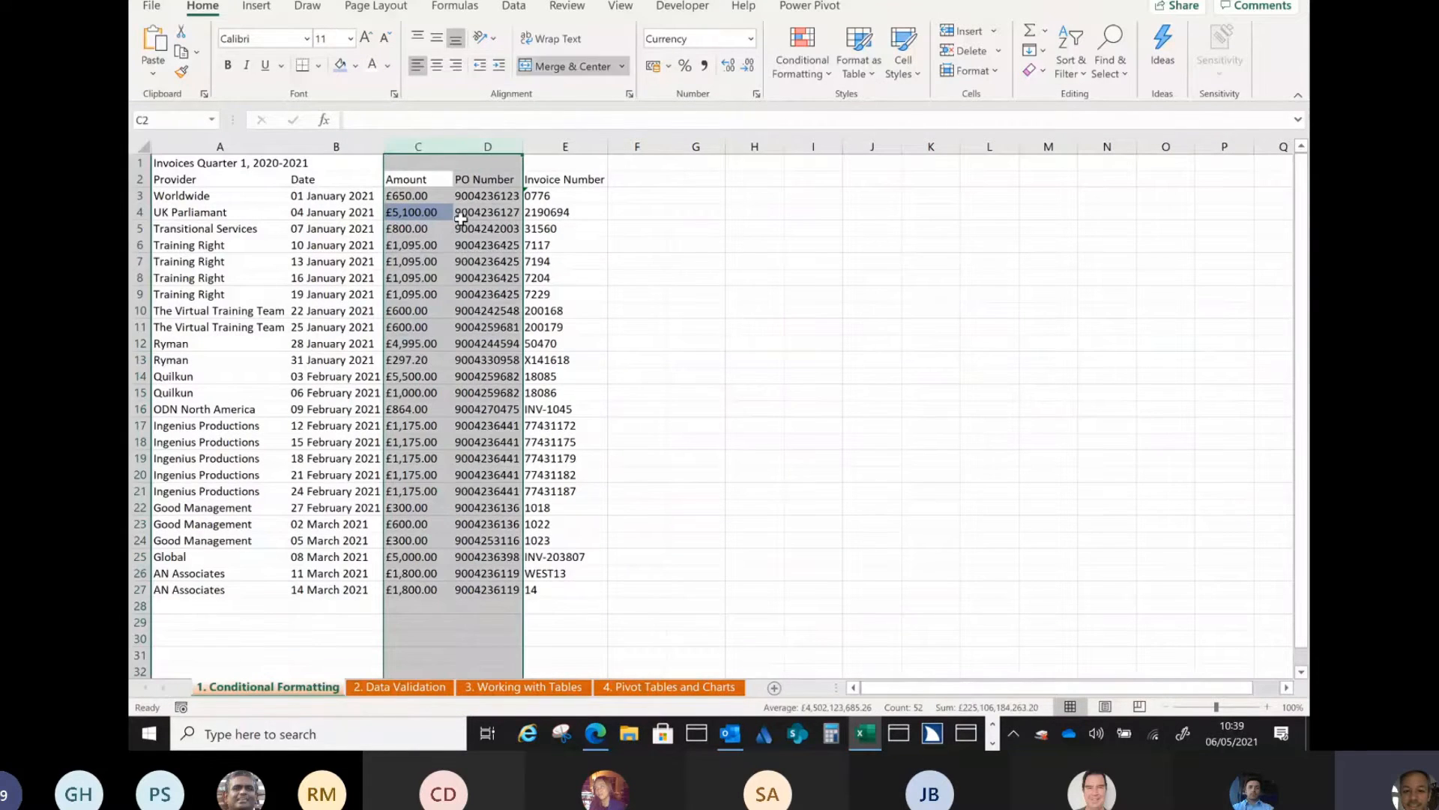
pyautogui.click(462, 214)
pyautogui.click(424, 226)
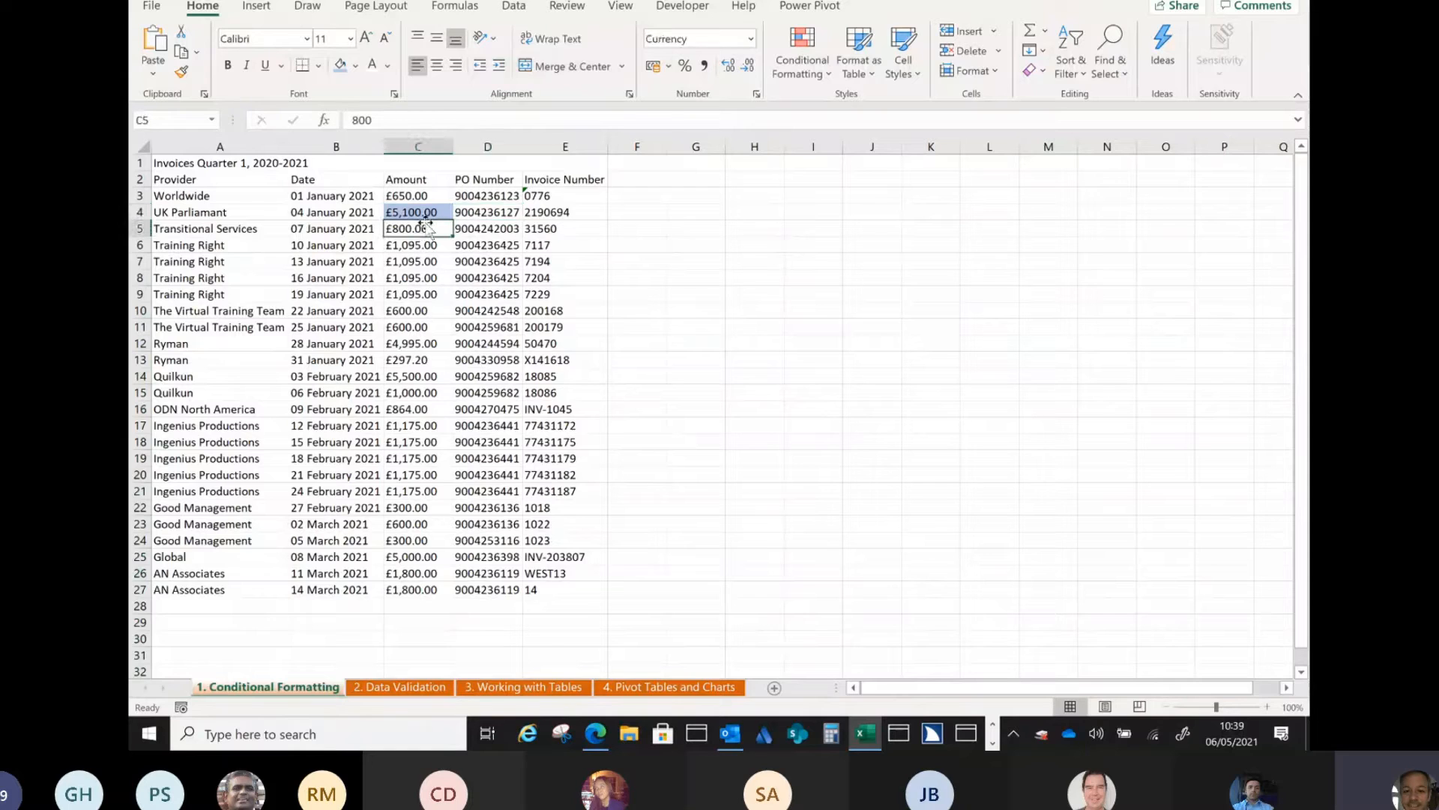
pyautogui.press('Down')
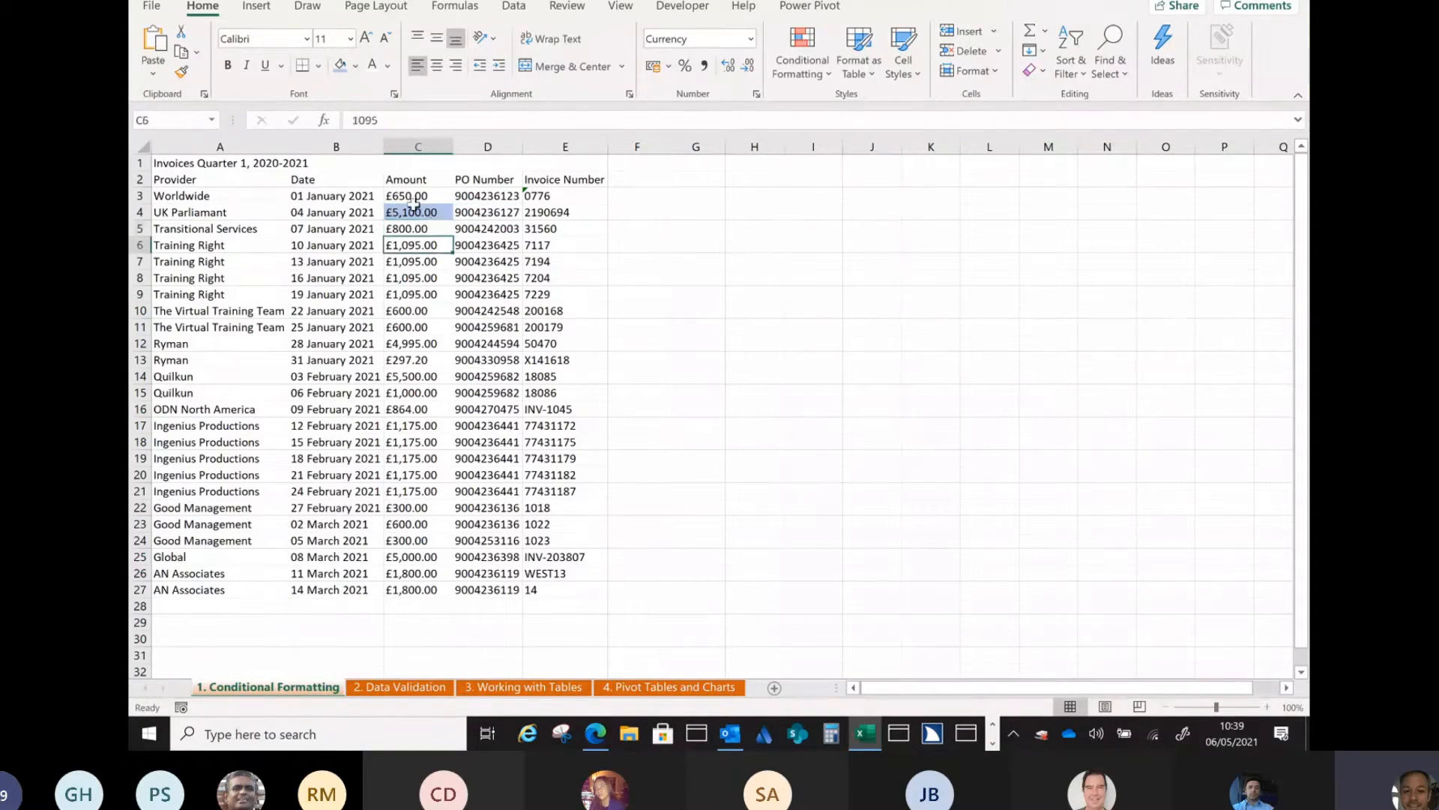
pyautogui.click(342, 65)
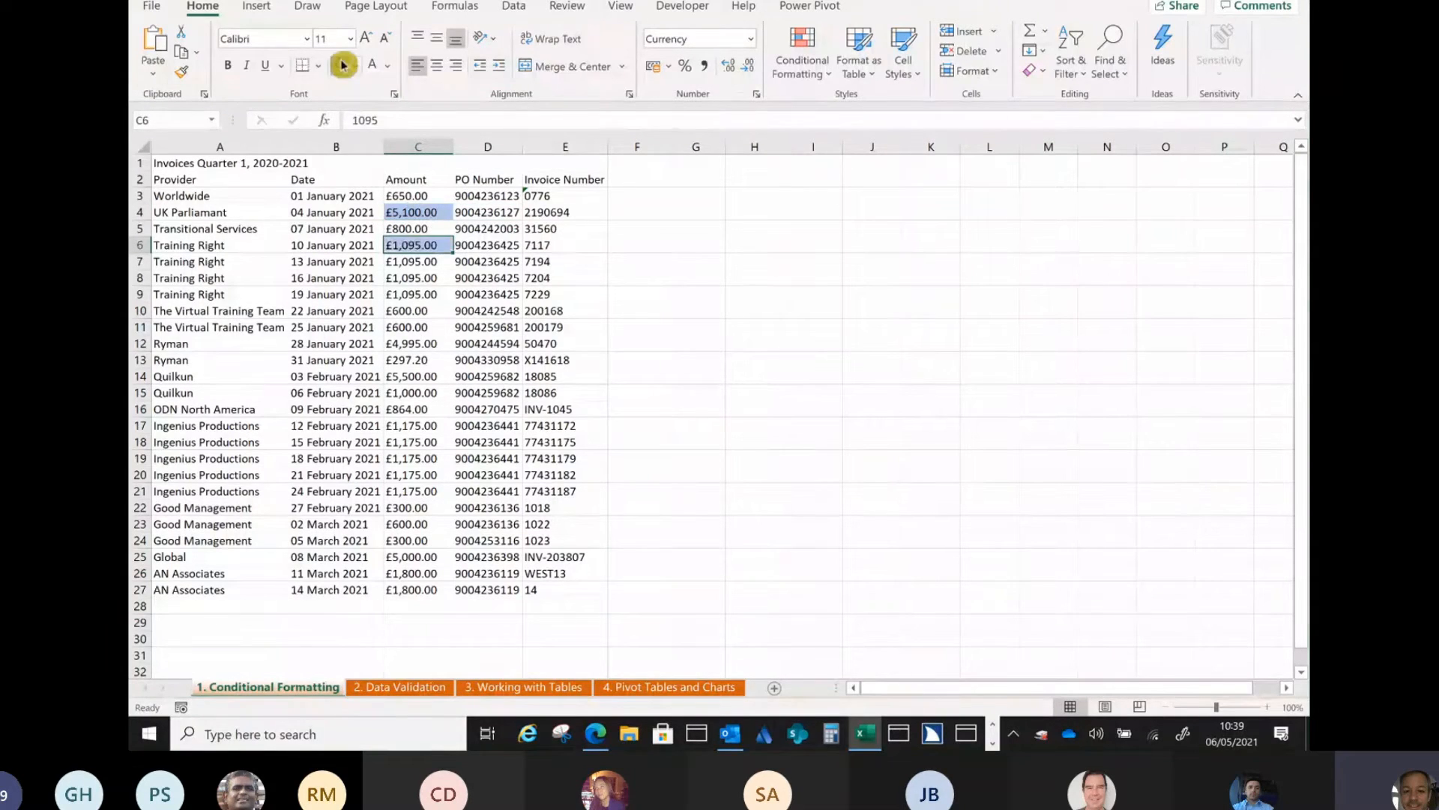
pyautogui.press('Down')
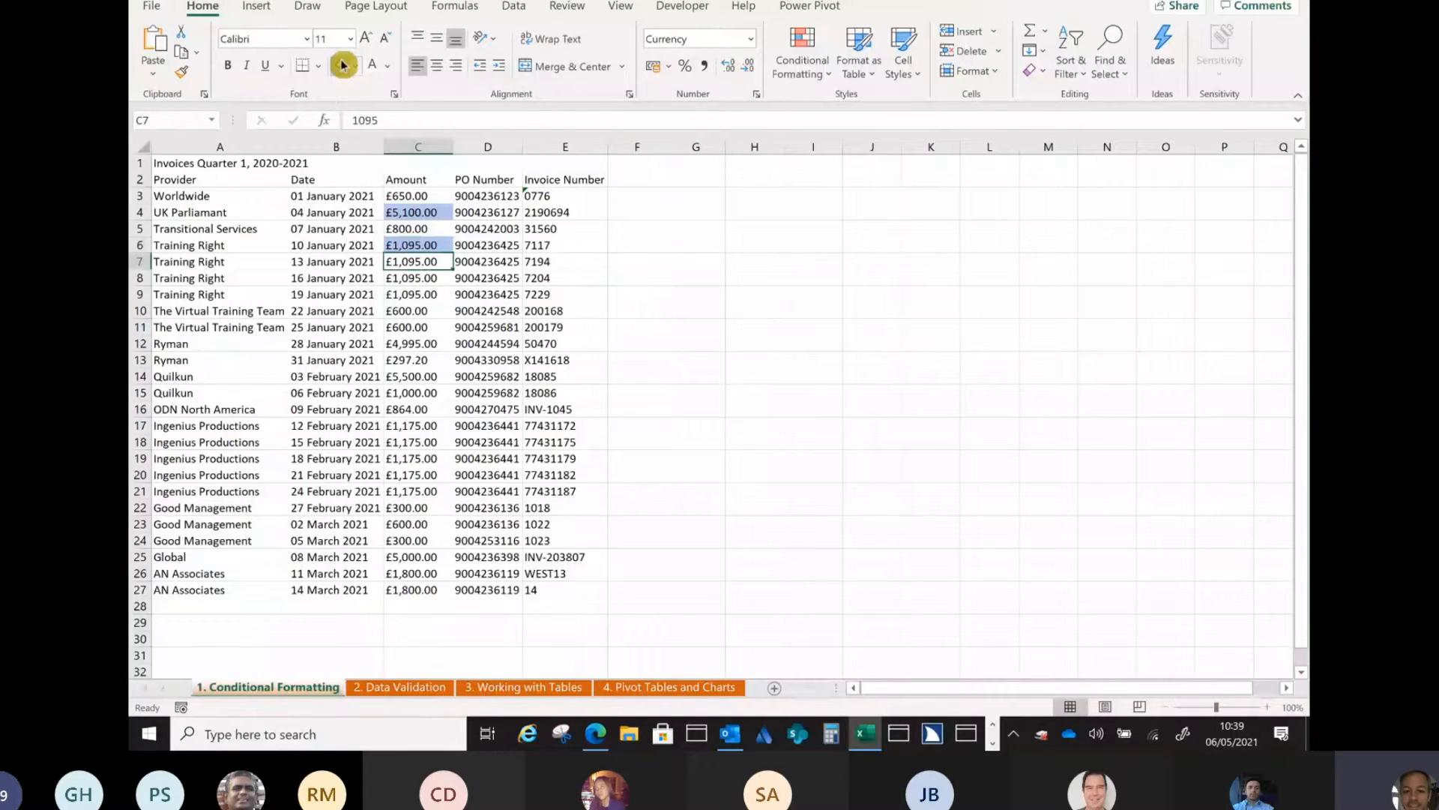
pyautogui.click(342, 65)
pyautogui.press('Down')
pyautogui.click(341, 65)
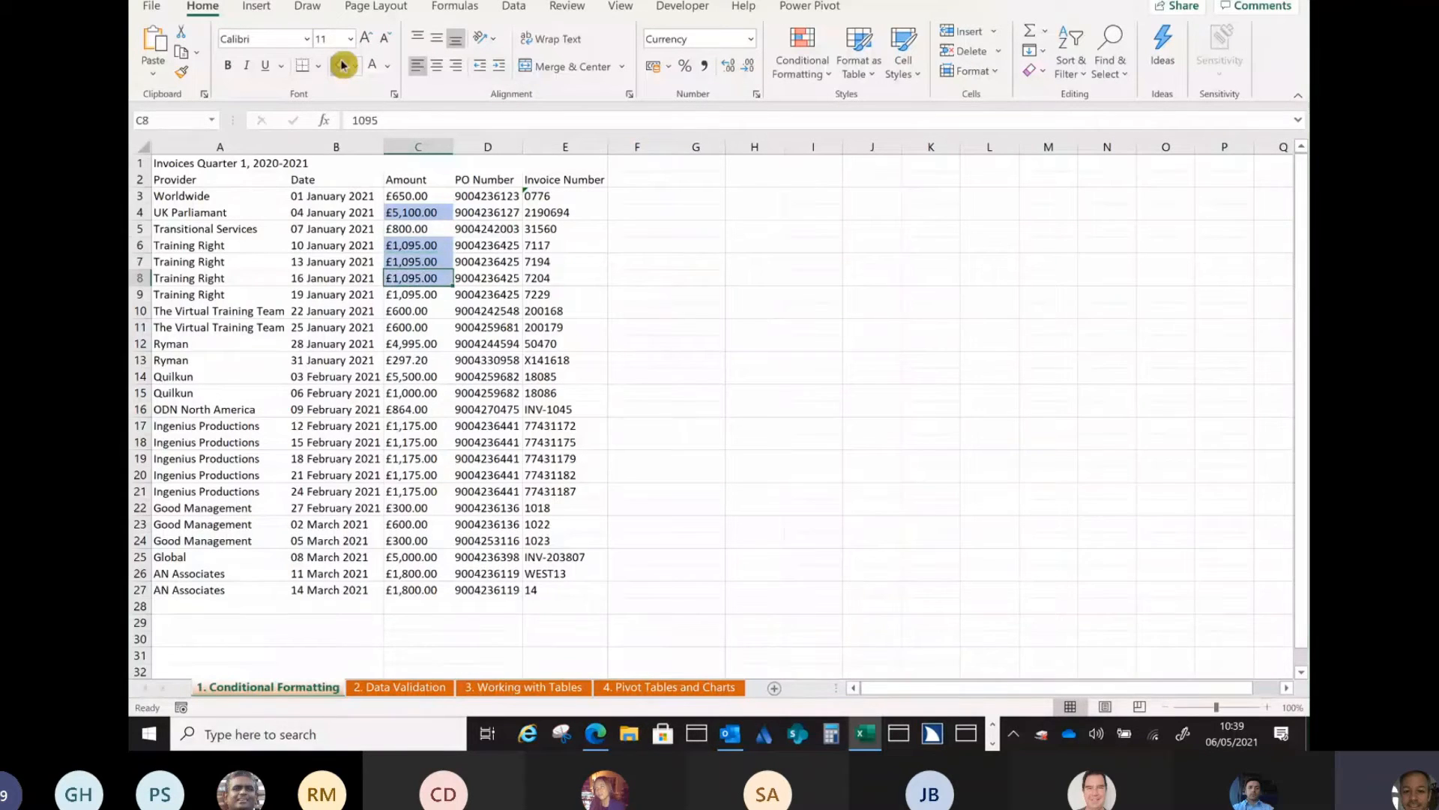
pyautogui.press('Down')
pyautogui.click(341, 66)
pyautogui.press('Down')
pyautogui.press('Down')
pyautogui.press('Down')
pyautogui.click(342, 65)
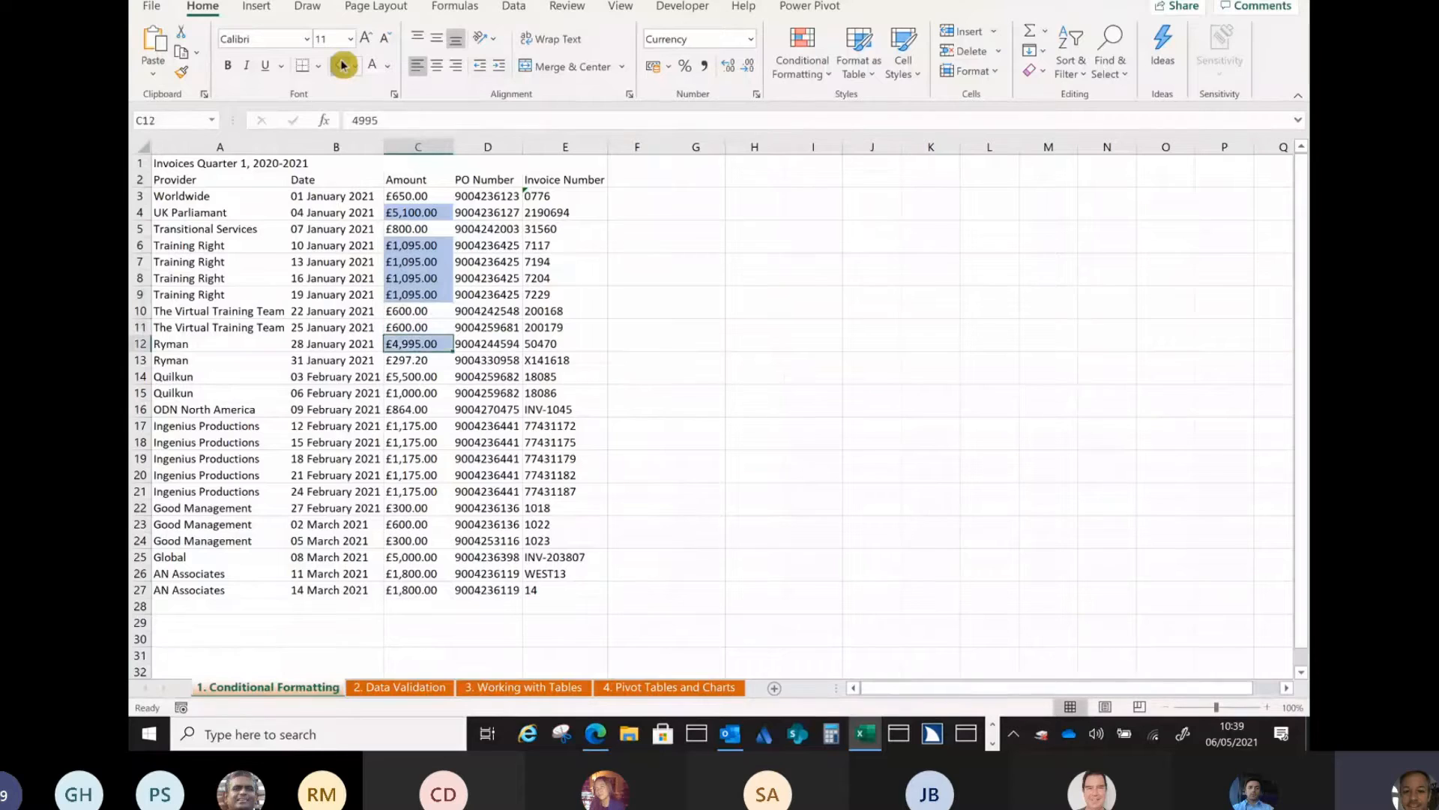
pyautogui.press('Down')
pyautogui.press('Down')
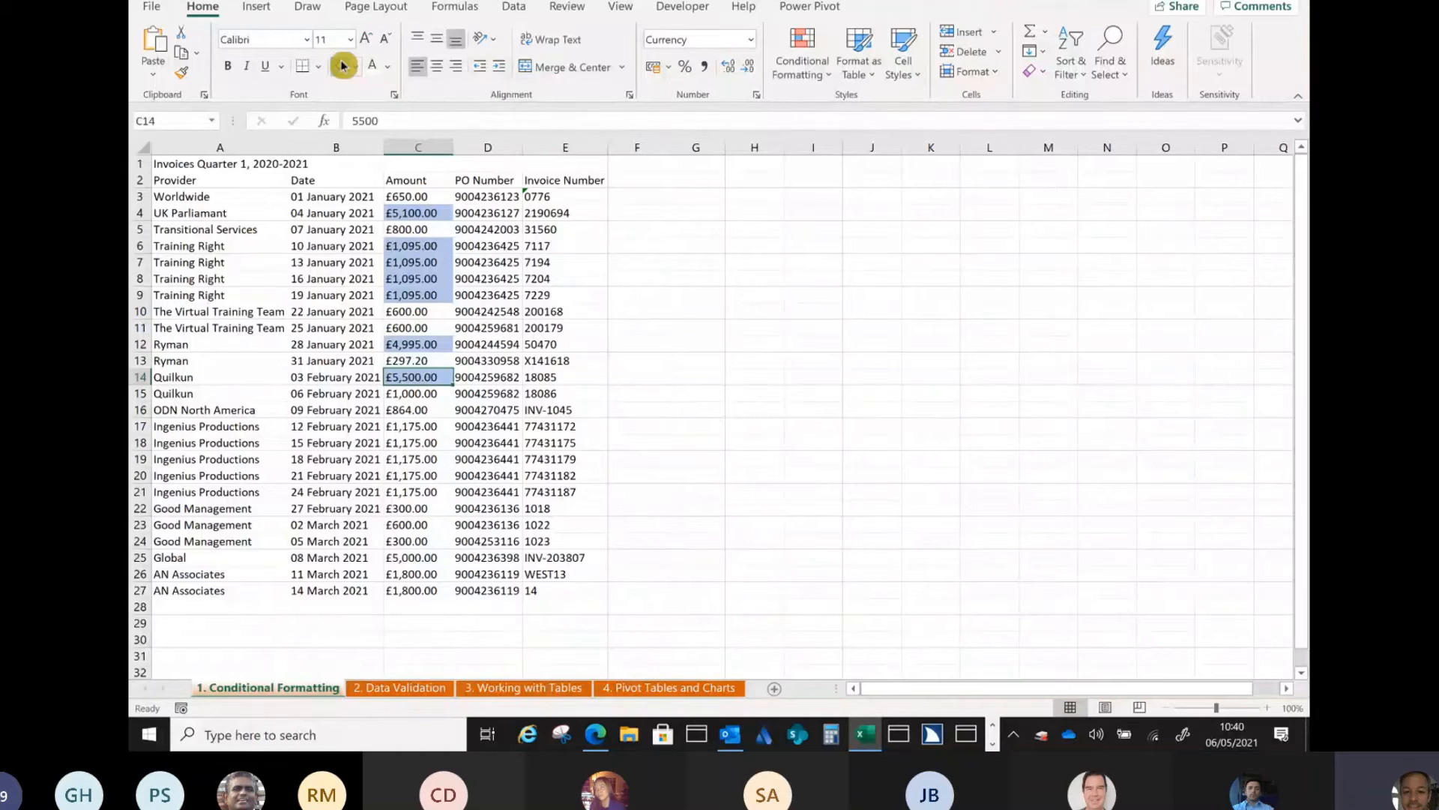
# Undo all the manual blue fills in the Amount column.
pyautogui.hotkey('ctrl', 'z')
pyautogui.hotkey('ctrl', 'z')
pyautogui.hotkey('ctrl', 'z')
pyautogui.hotkey('ctrl', 'z')
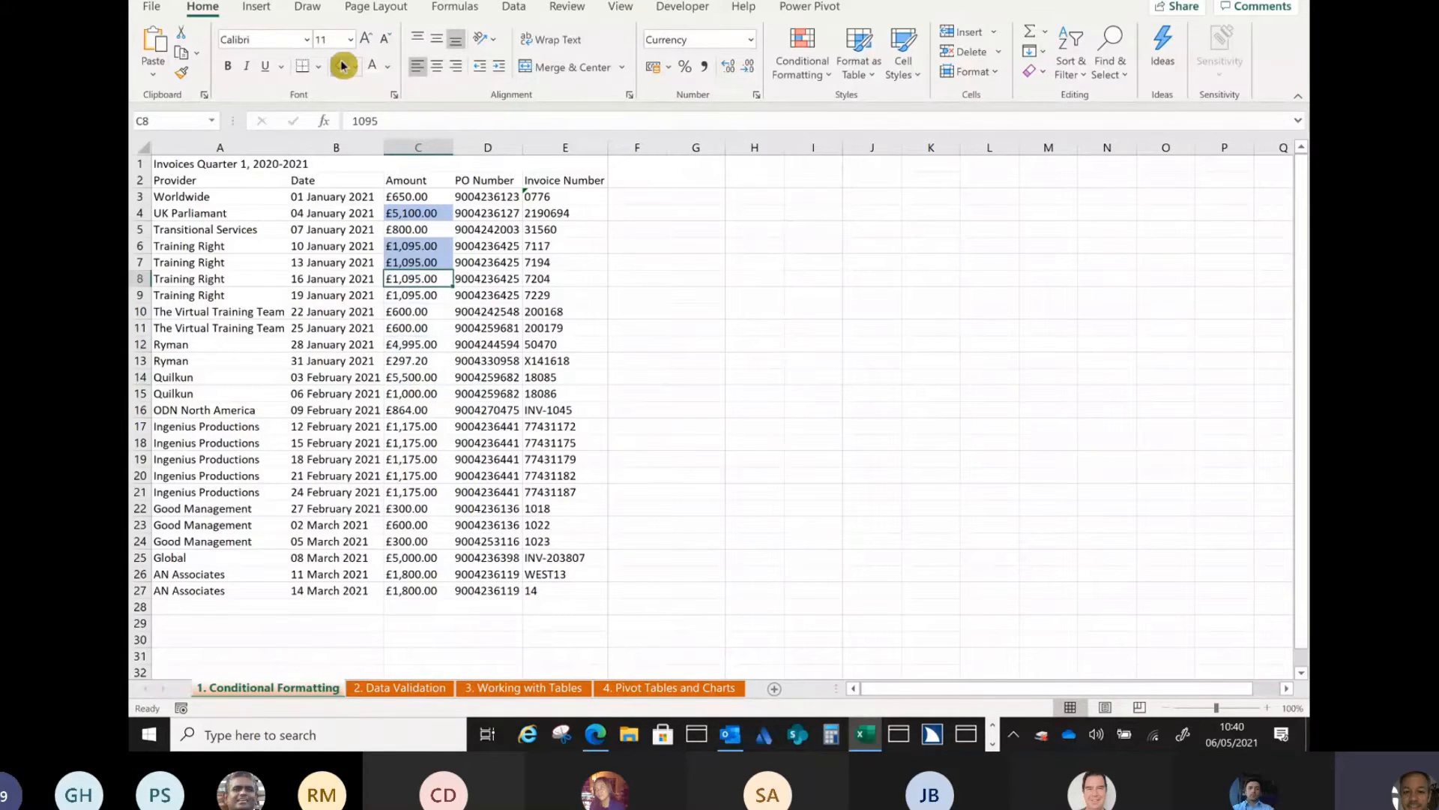
pyautogui.hotkey('ctrl', 'z')
pyautogui.hotkey('ctrl', 'z')
pyautogui.hotkey('ctrl', 'z')
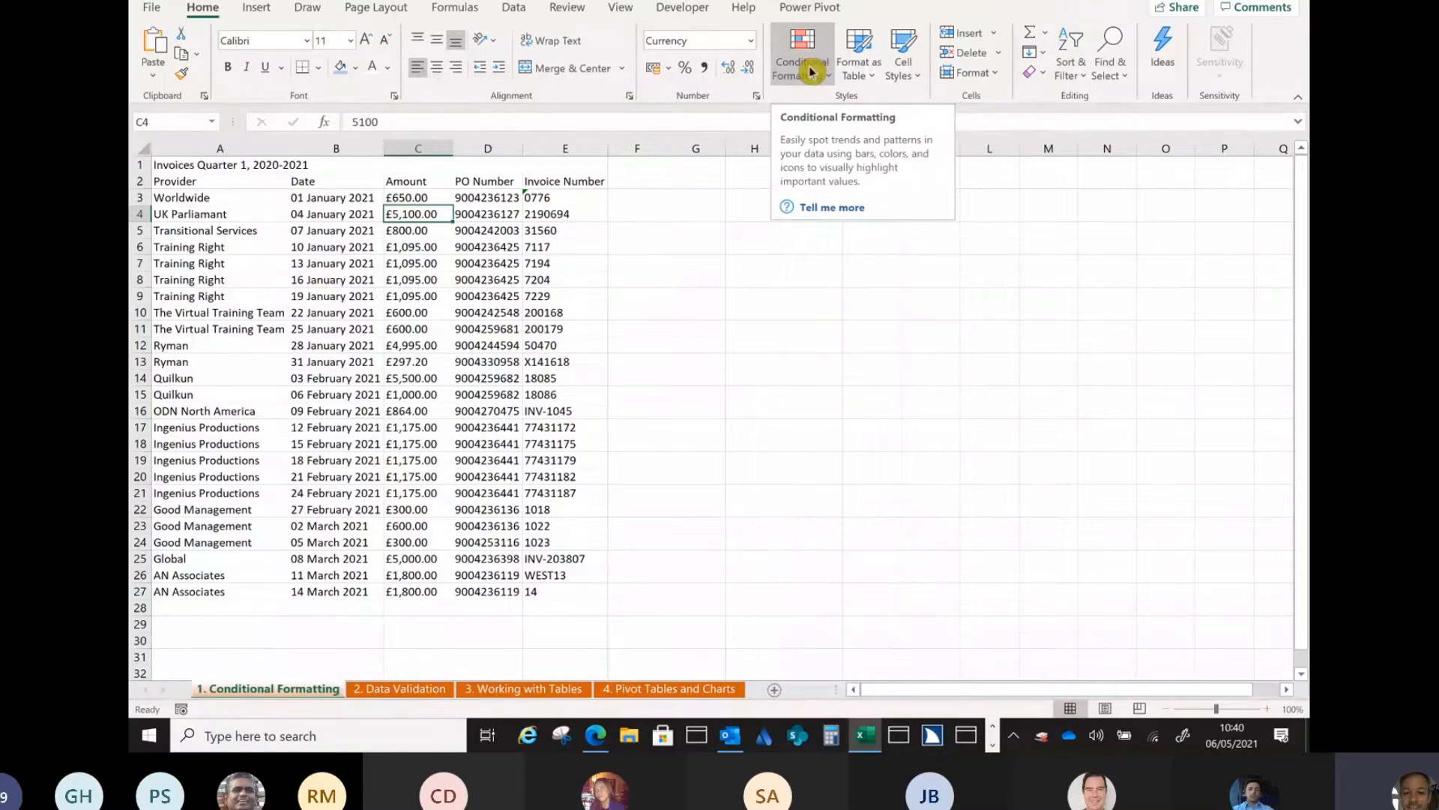
# Set up a Greater Than highlight rule on the whole Amount column with a threshold of 1000.
pyautogui.click(432, 147)
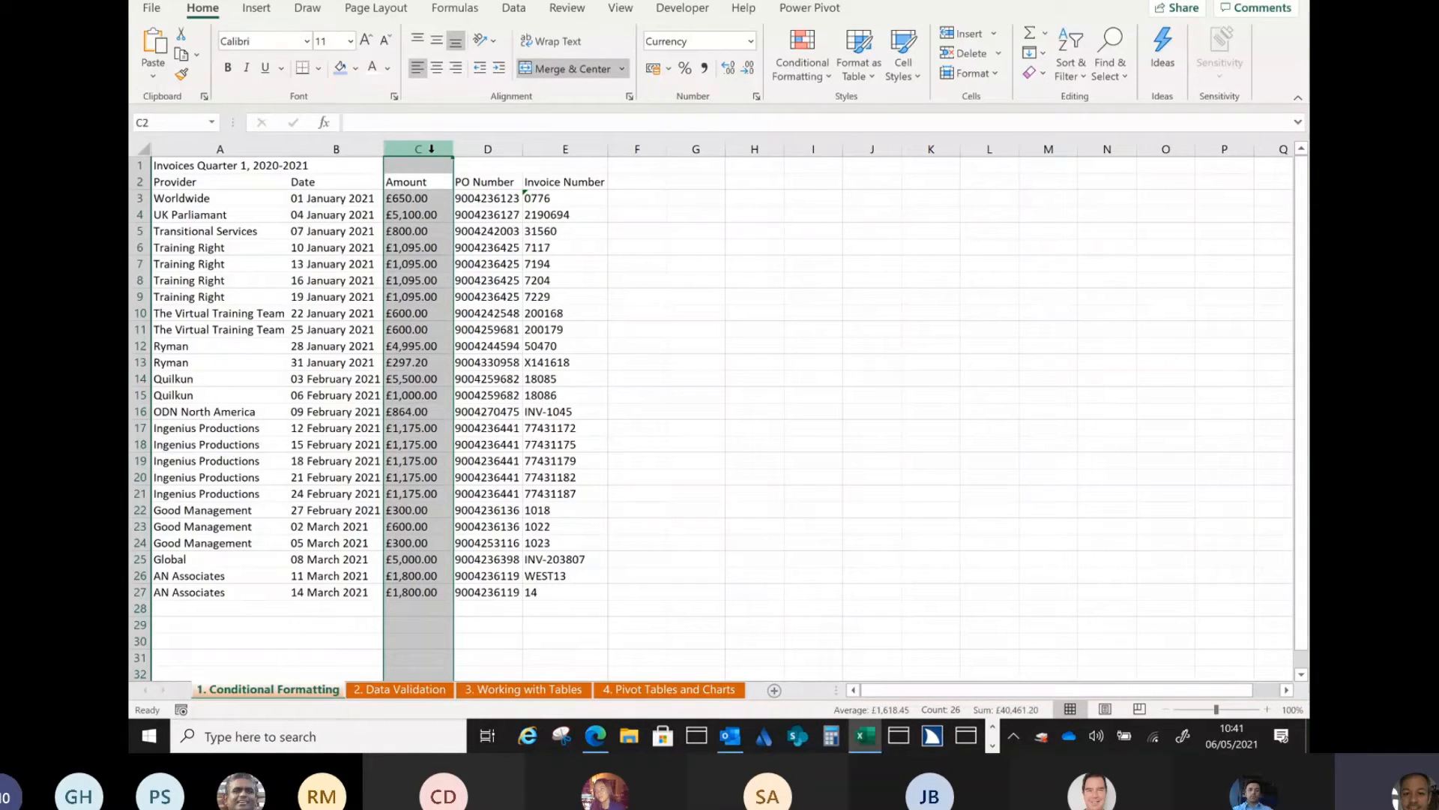
pyautogui.click(822, 77)
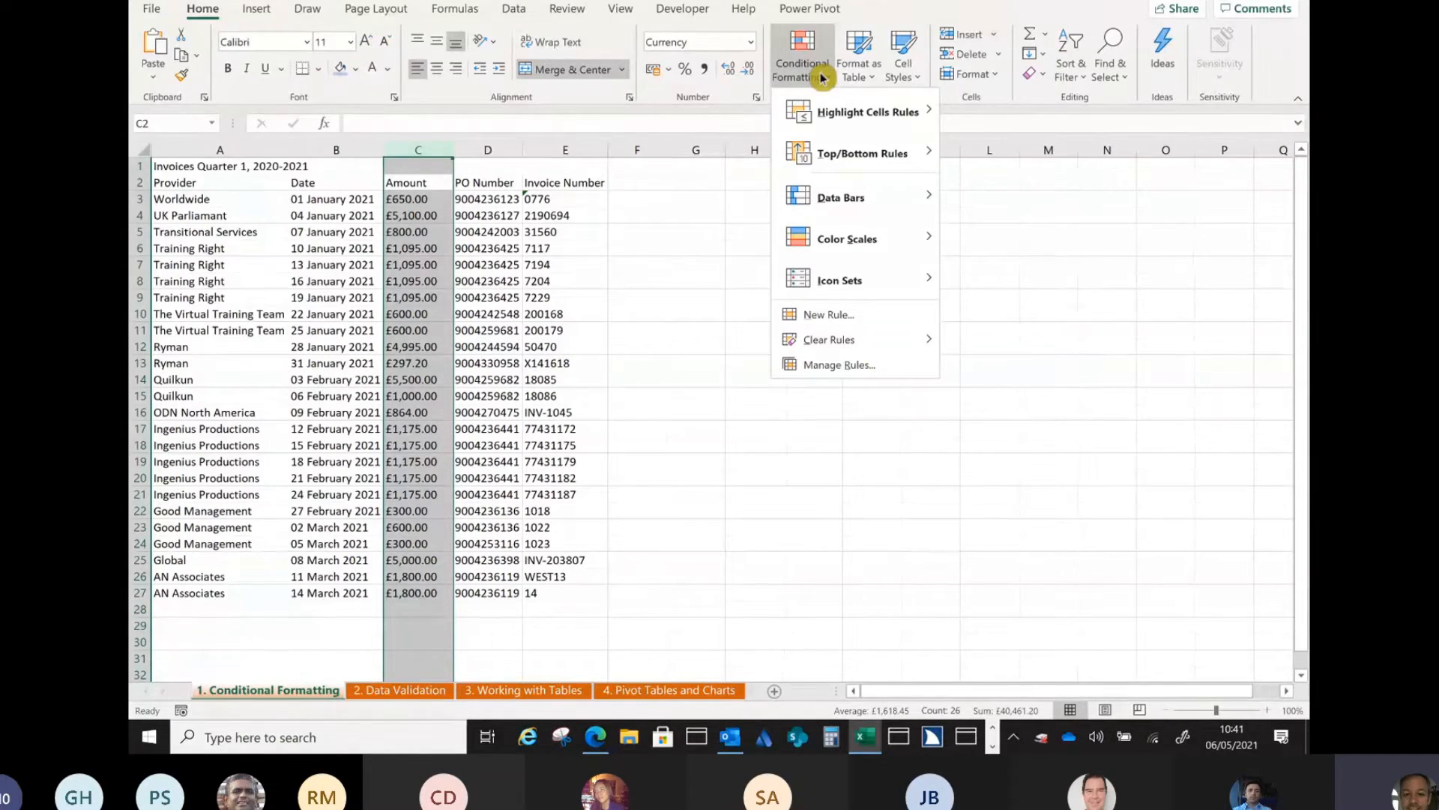
pyautogui.moveTo(847, 111)
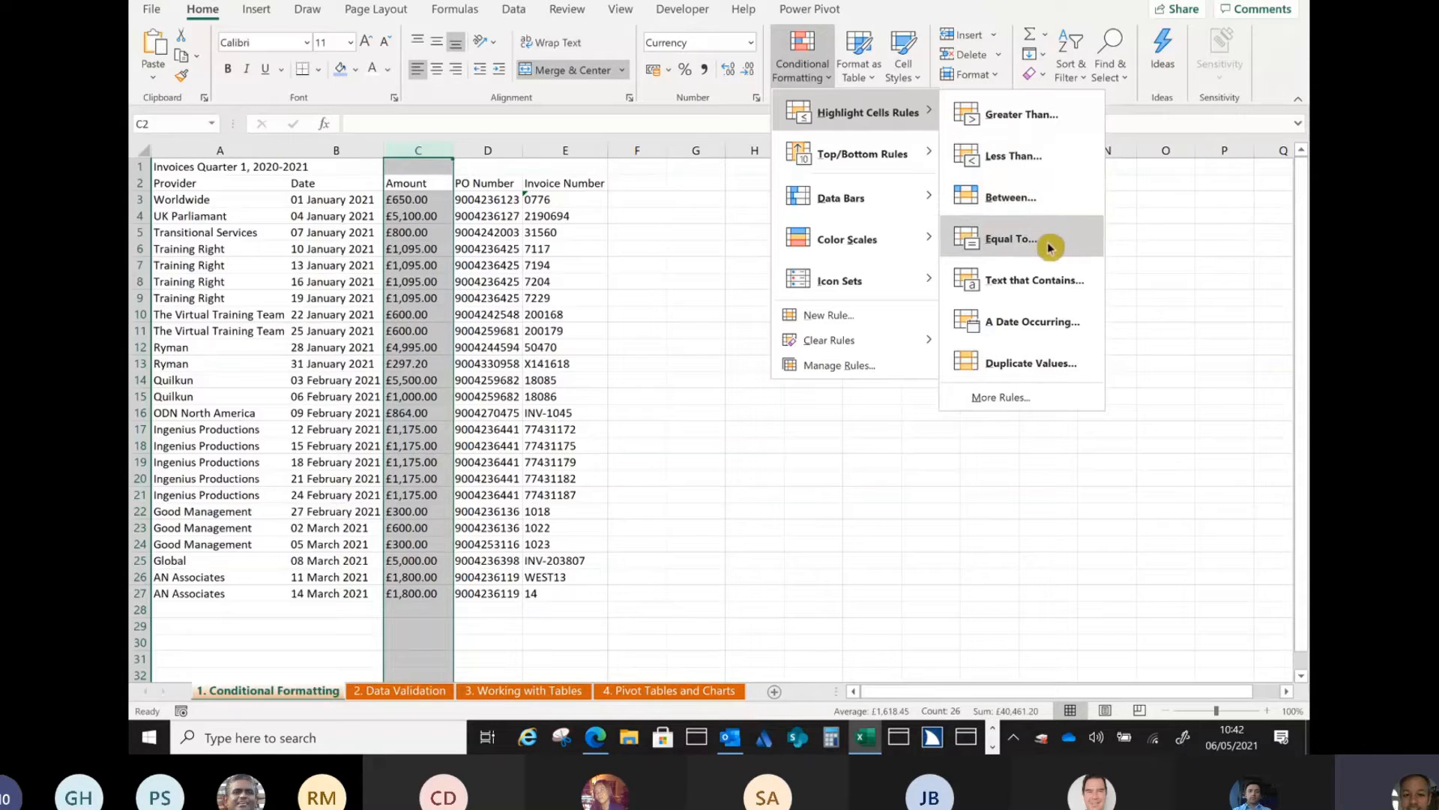
pyautogui.click(1051, 115)
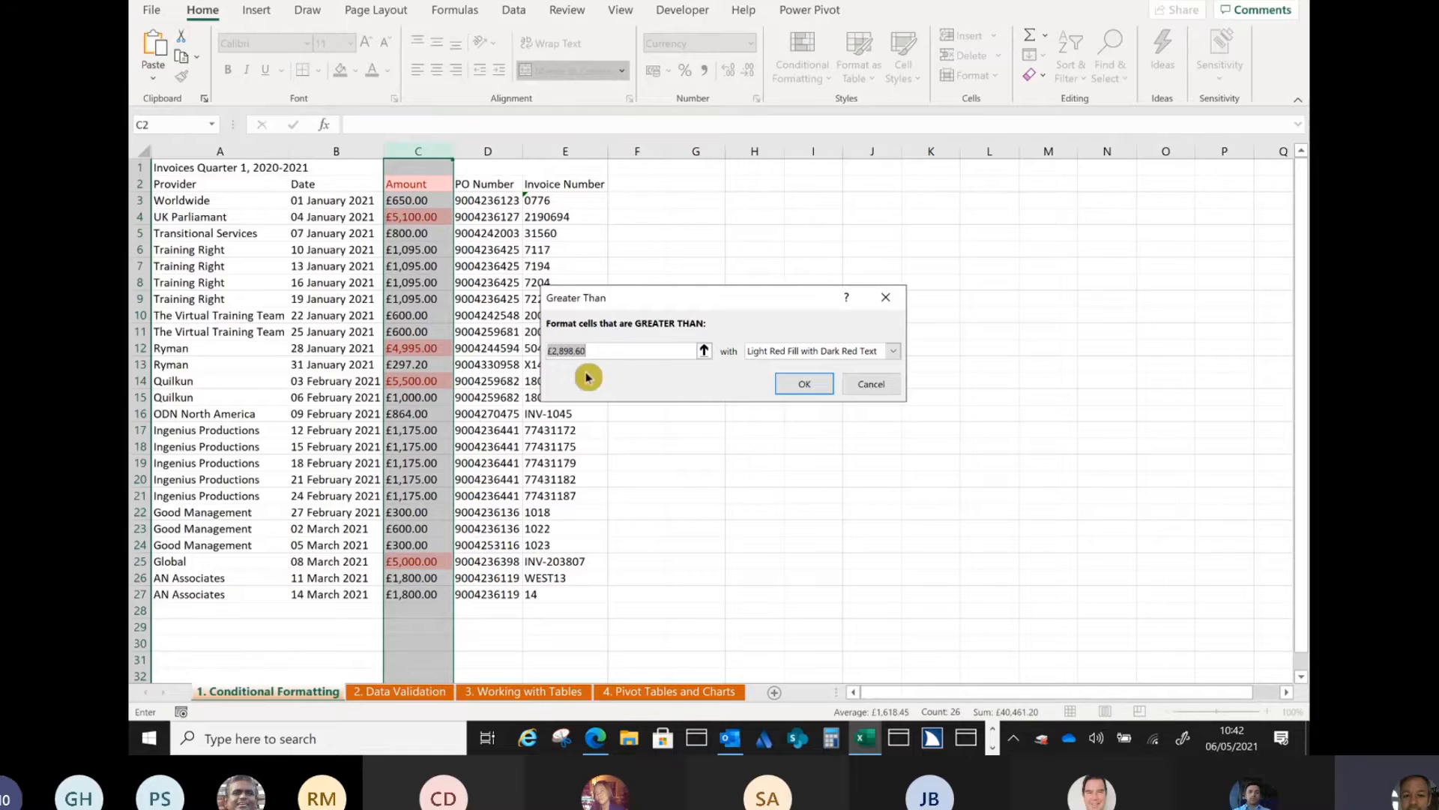
pyautogui.click(551, 350)
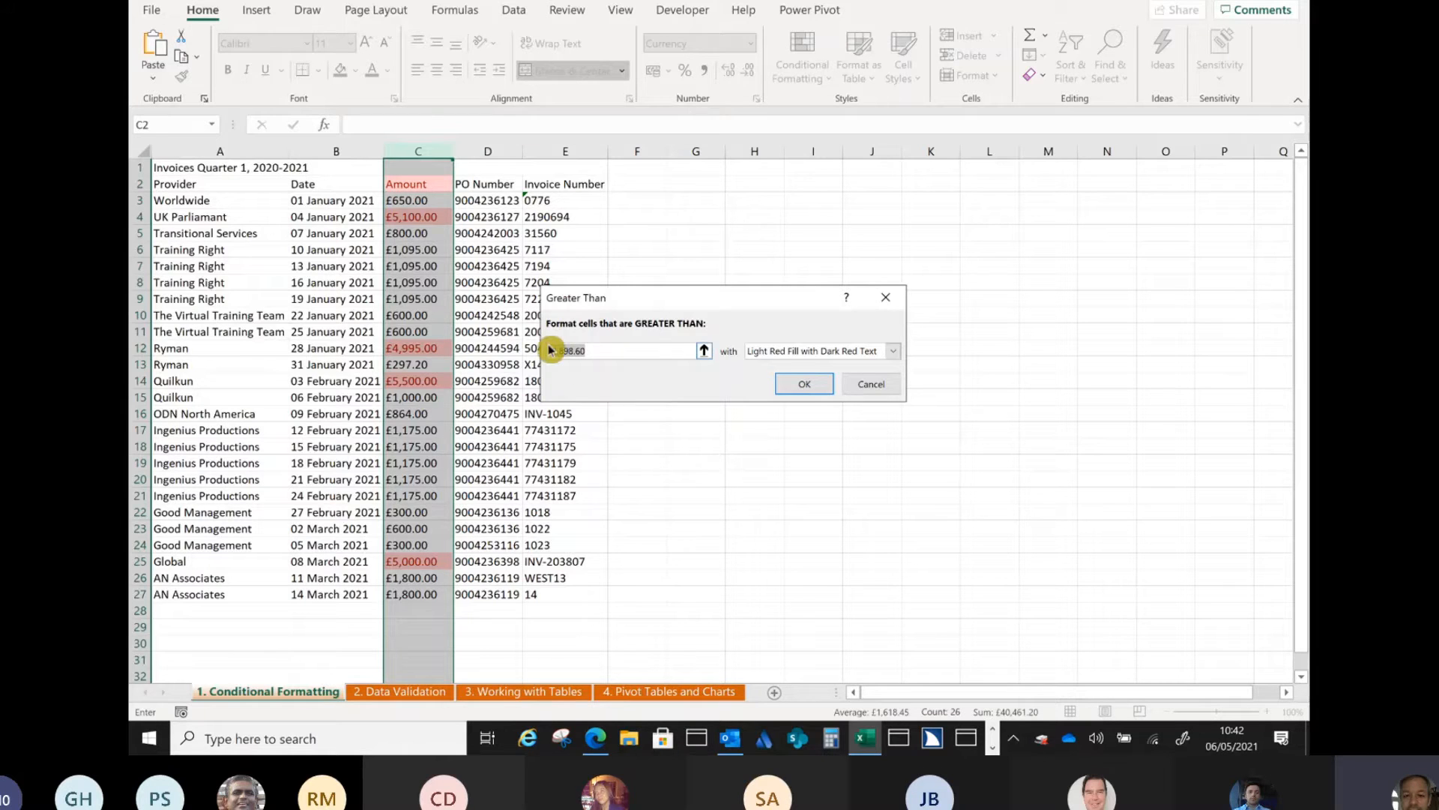
pyautogui.write('1')
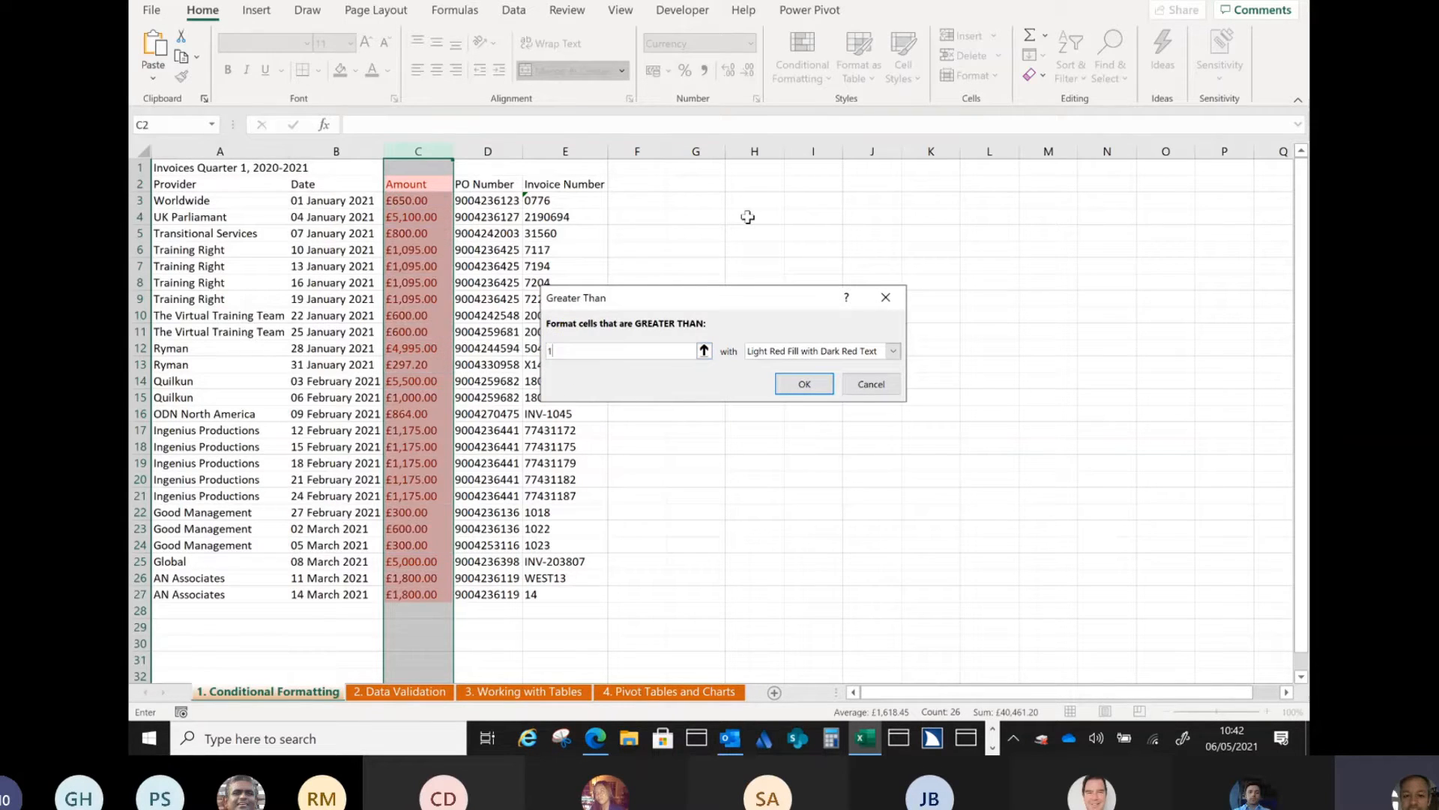
pyautogui.write('000')
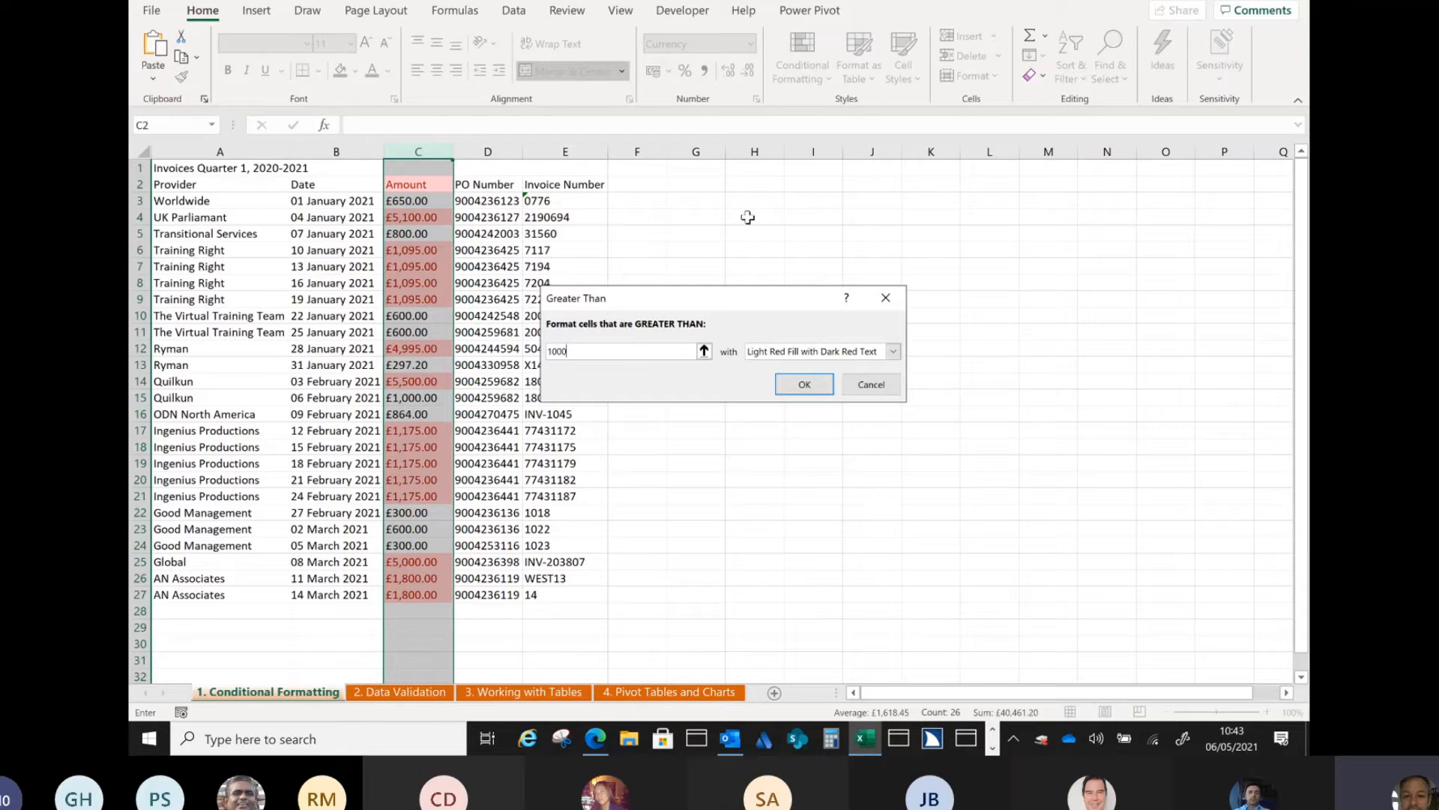
# Try Yellow Fill with Dark Yellow Text and Green Fill with Dark Green Text as the rule's format.
pyautogui.click(894, 353)
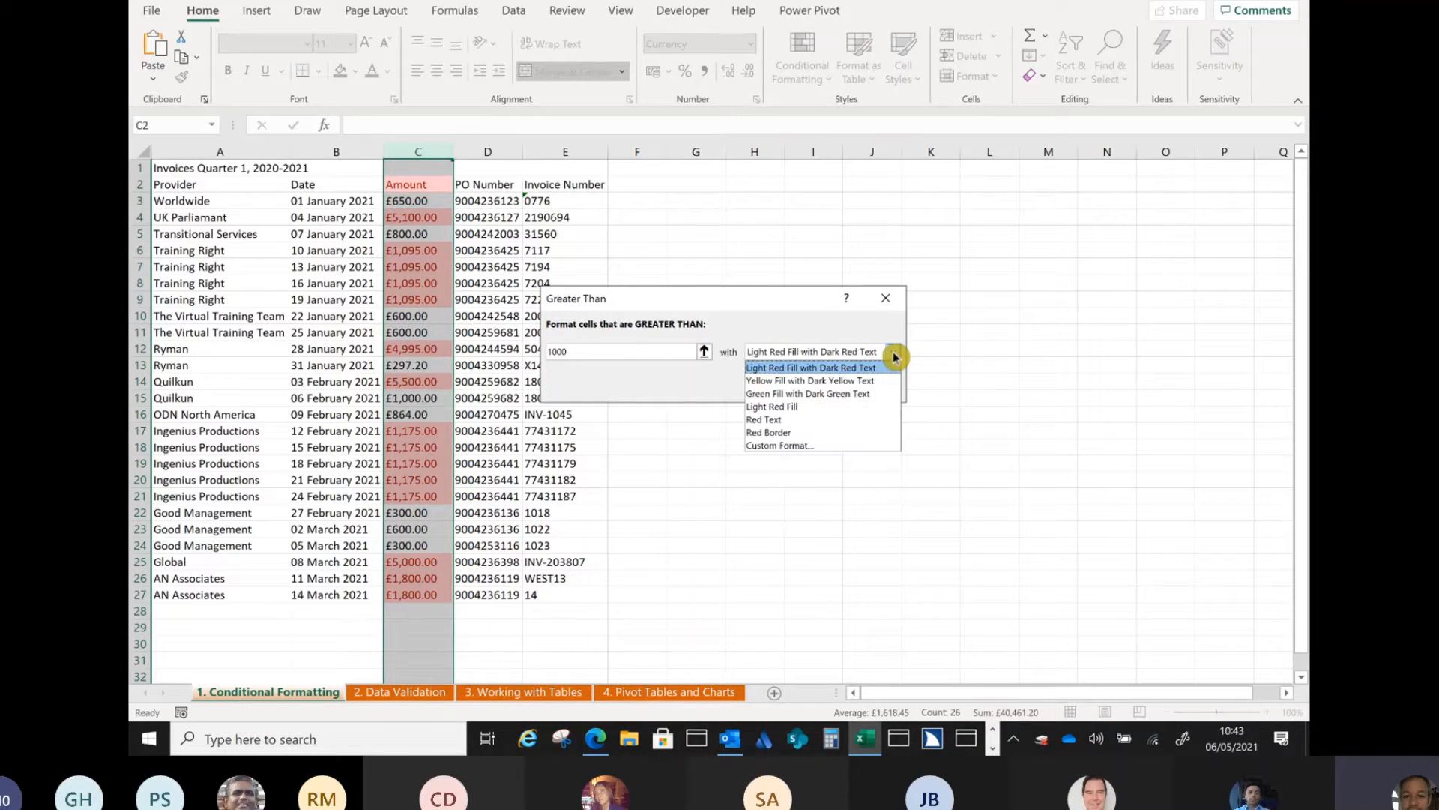
pyautogui.press('Down')
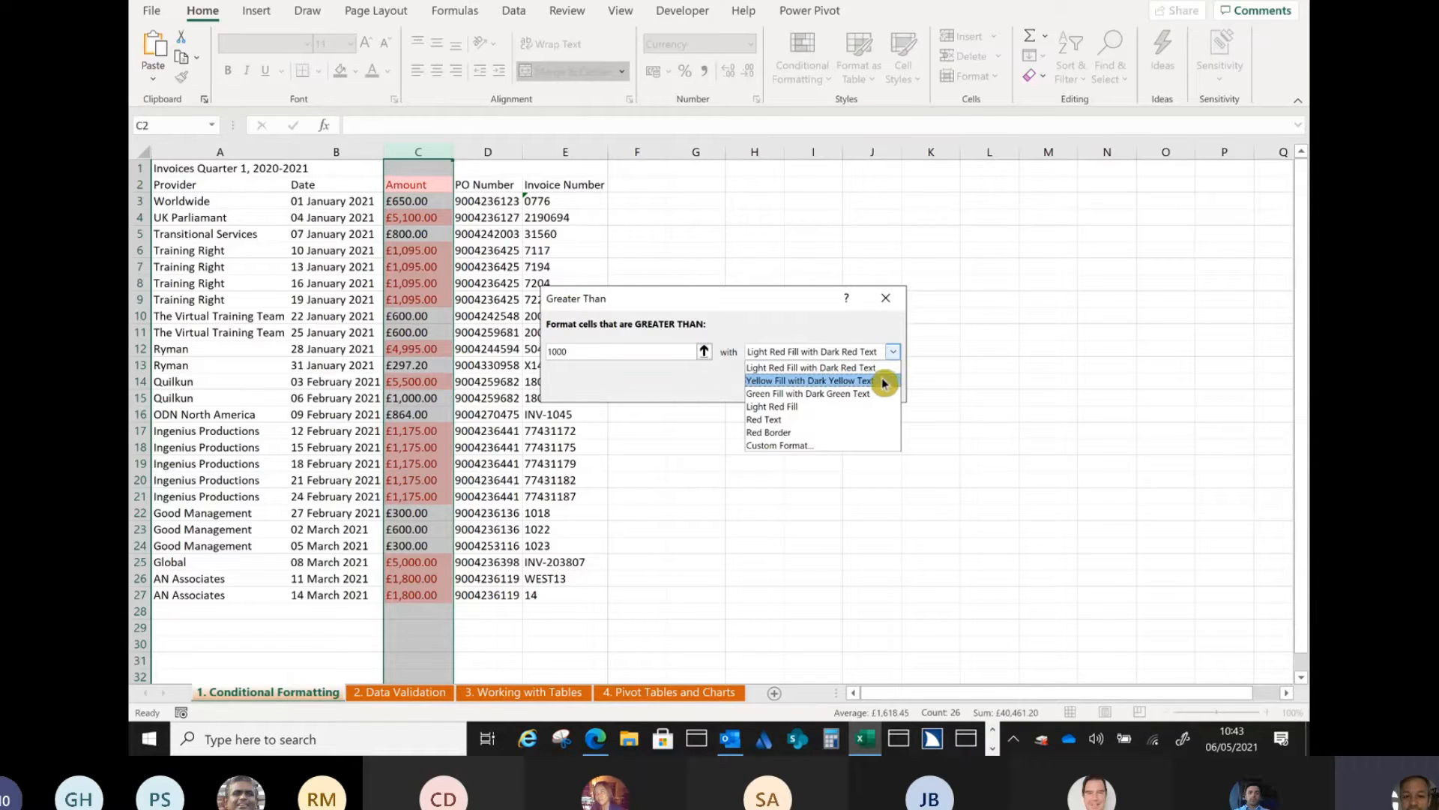
pyautogui.press('Return')
pyautogui.click(892, 357)
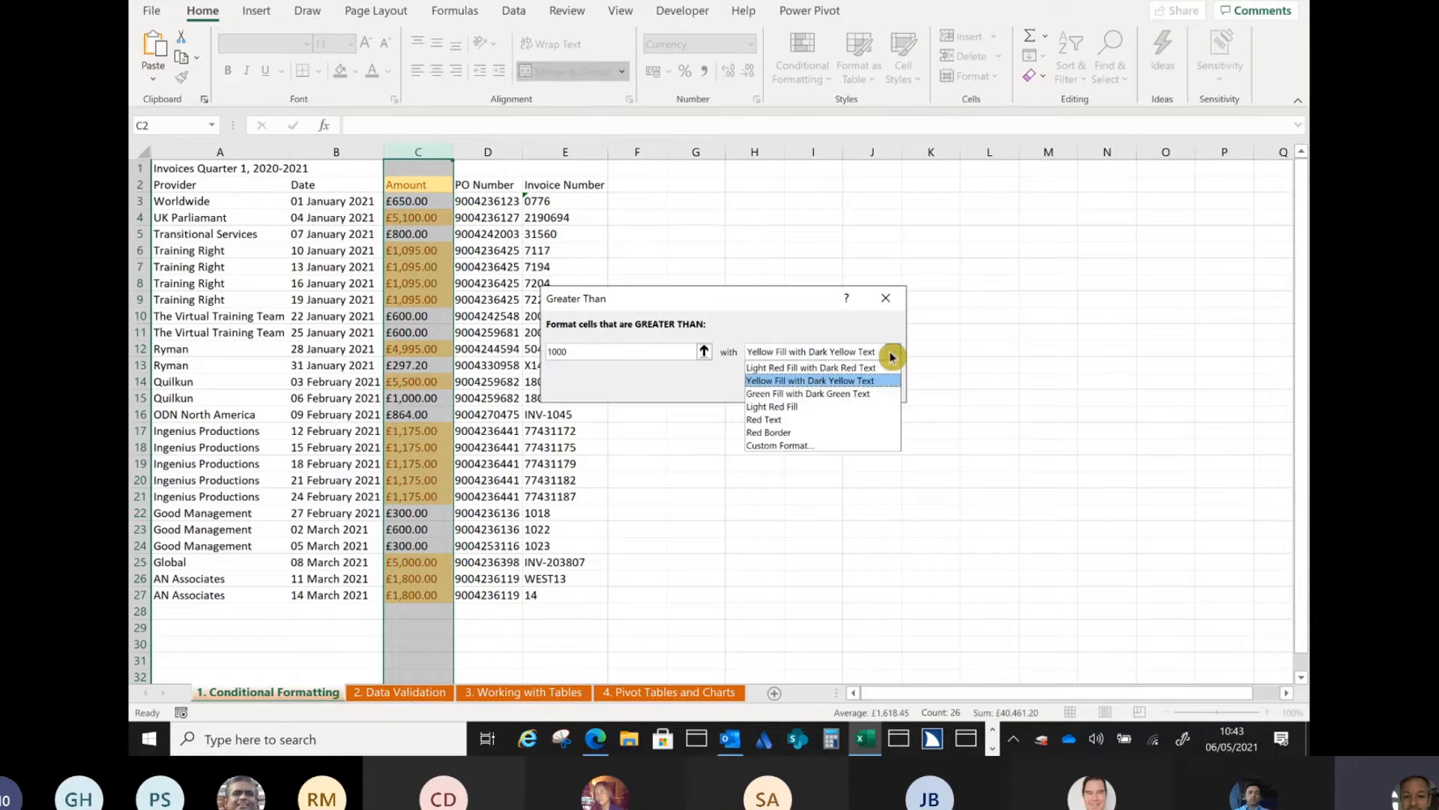
pyautogui.click(868, 389)
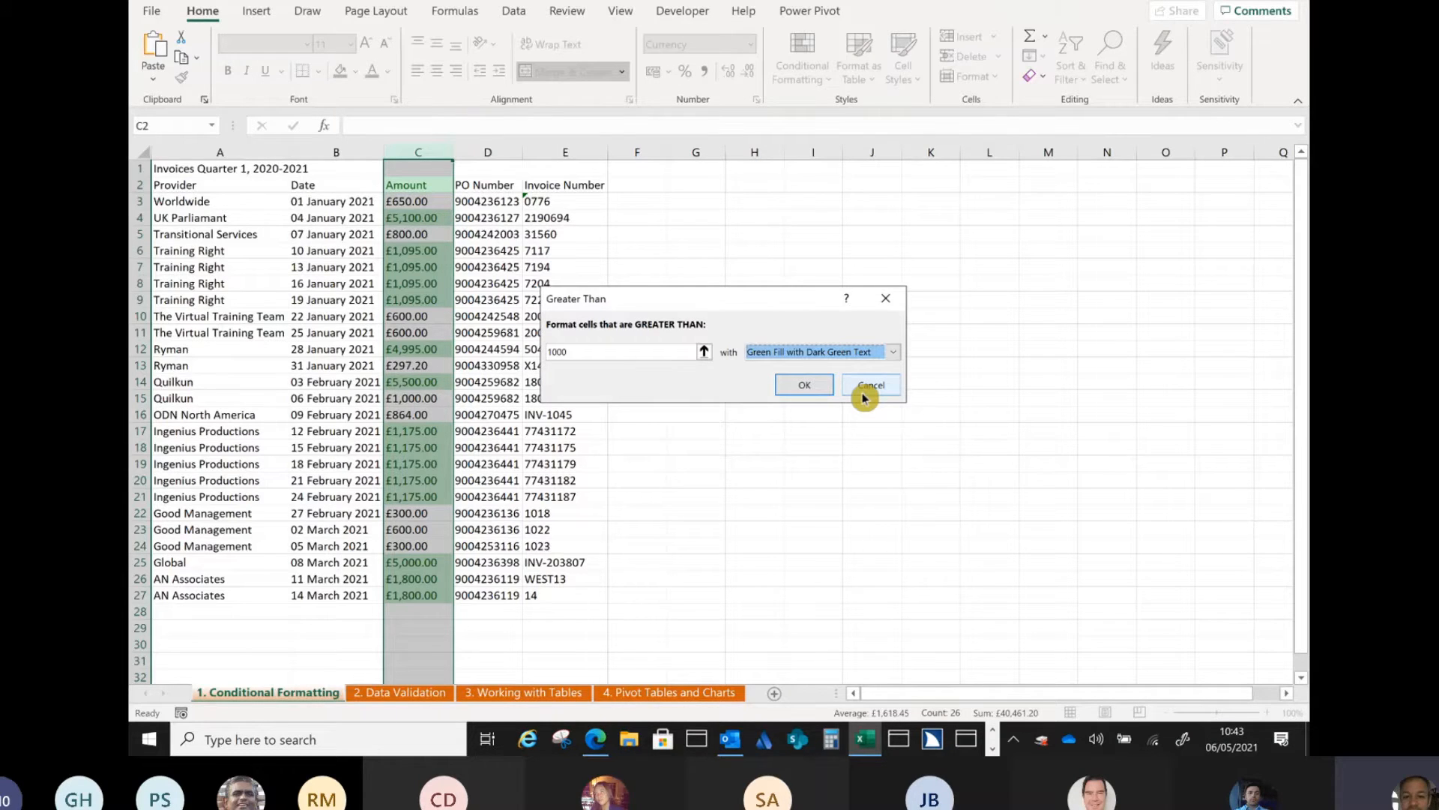
# Set the rule's format to Light Red Fill, apply the rule and deselect the Amount column.
pyautogui.click(896, 353)
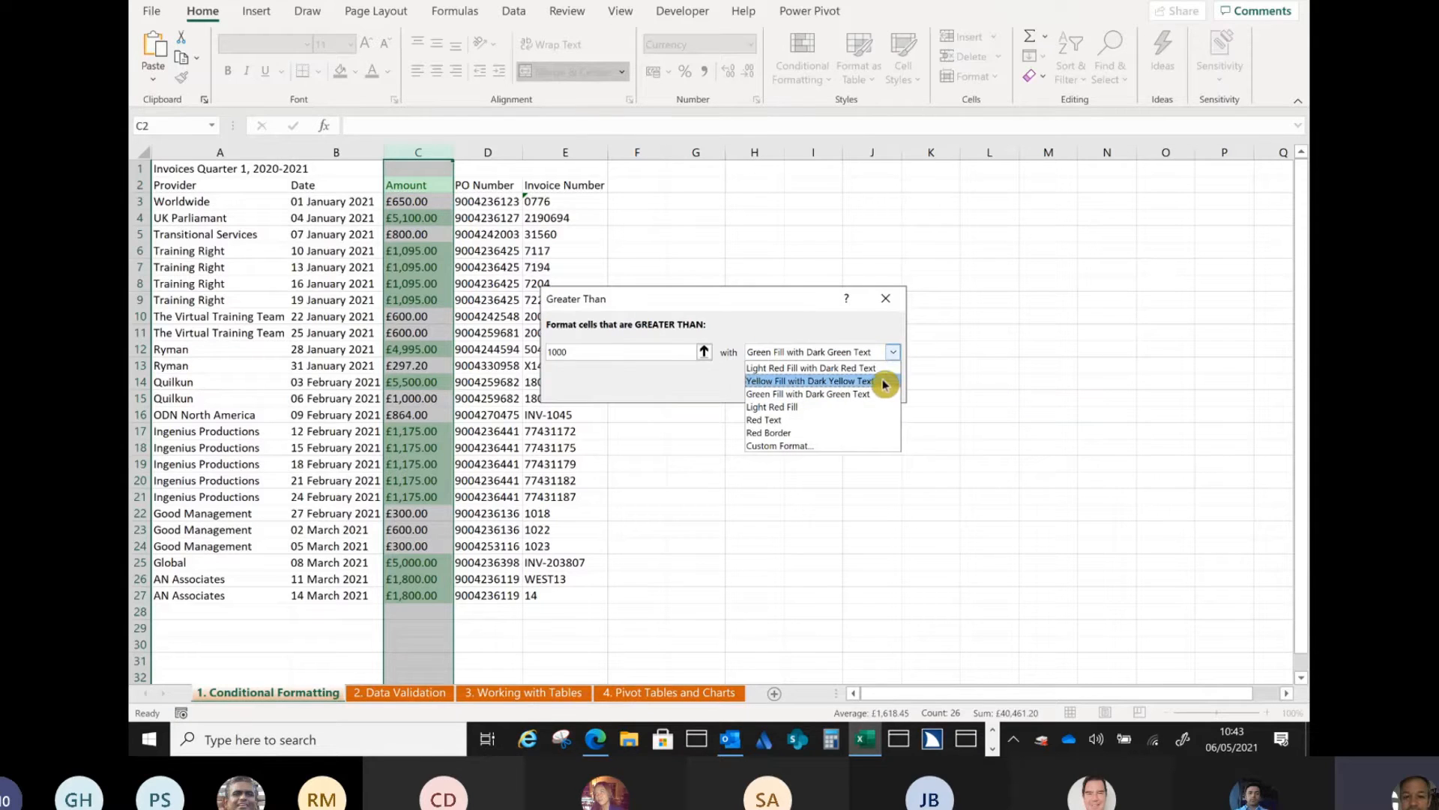
pyautogui.click(859, 412)
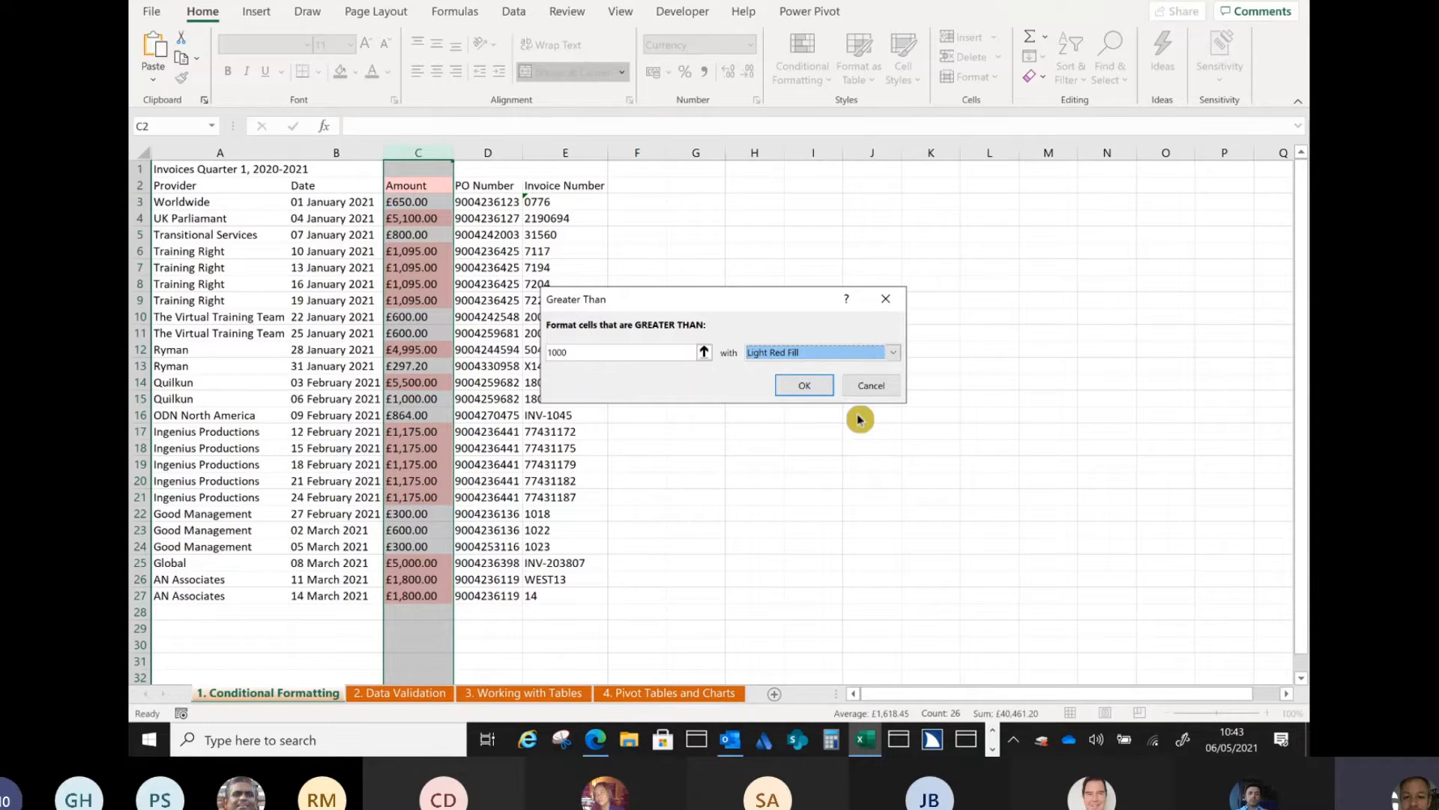
pyautogui.click(824, 390)
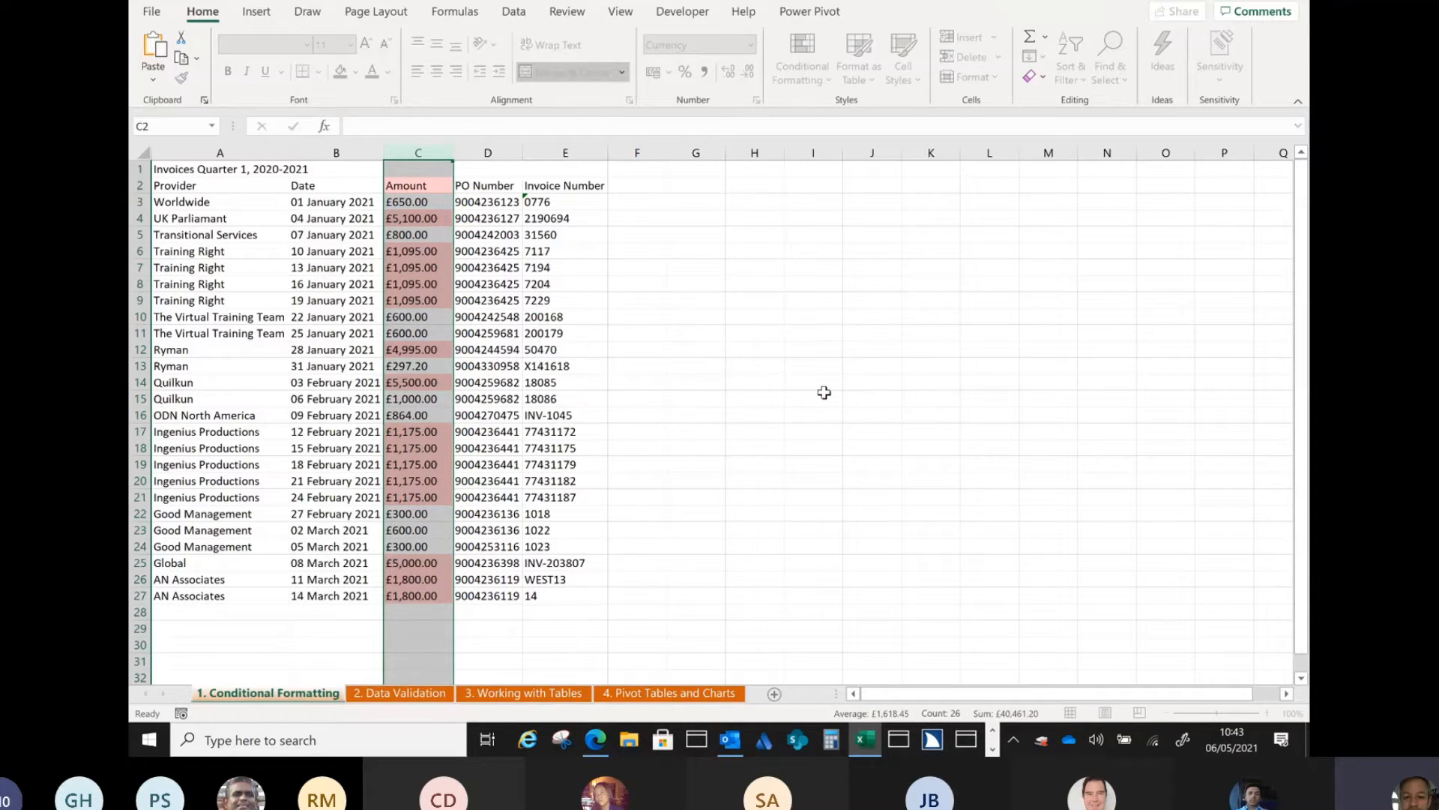
pyautogui.click(780, 372)
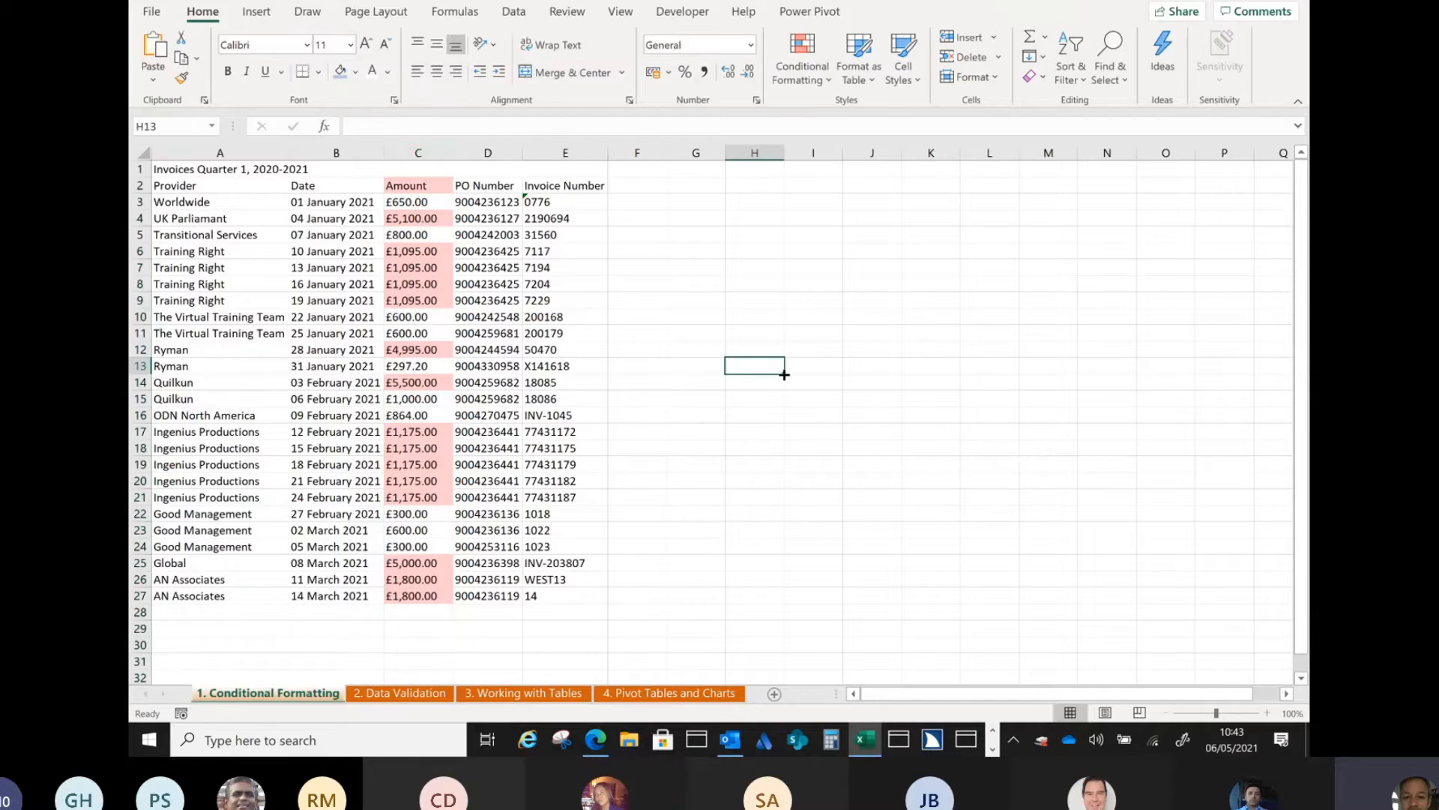
# Clear the conditional formatting rules from only the Amount header cell, C2.
pyautogui.click(435, 189)
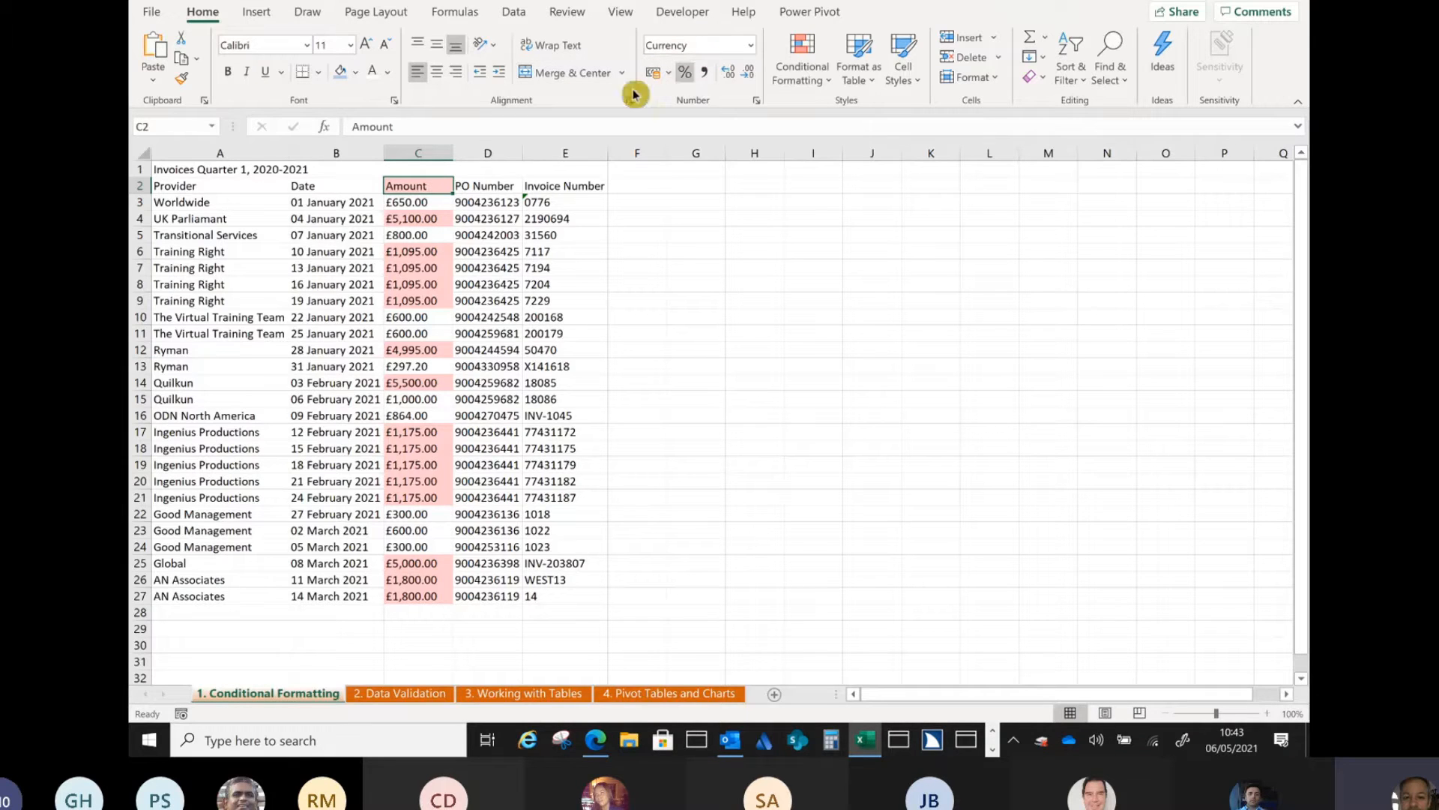
pyautogui.click(822, 82)
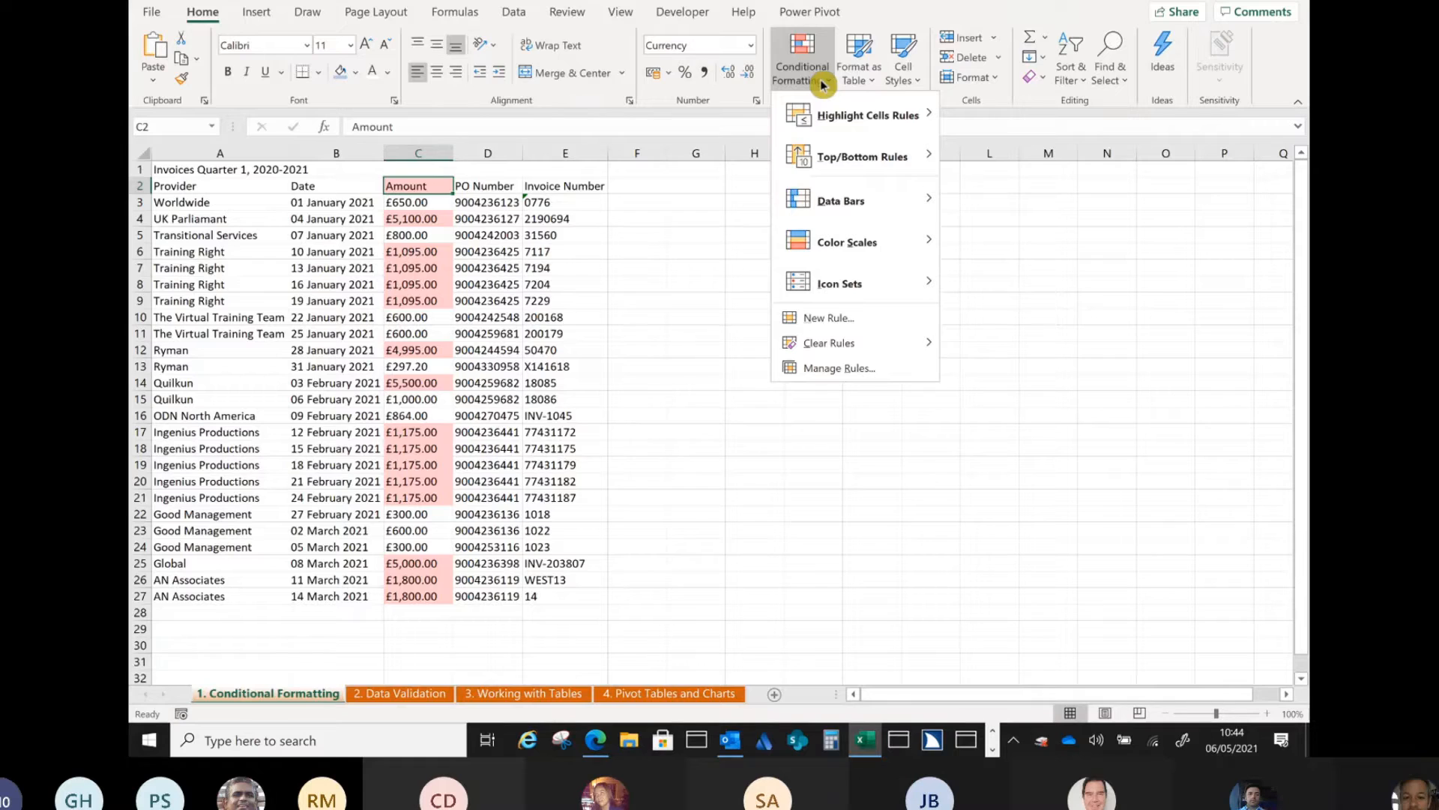
pyautogui.moveTo(859, 342)
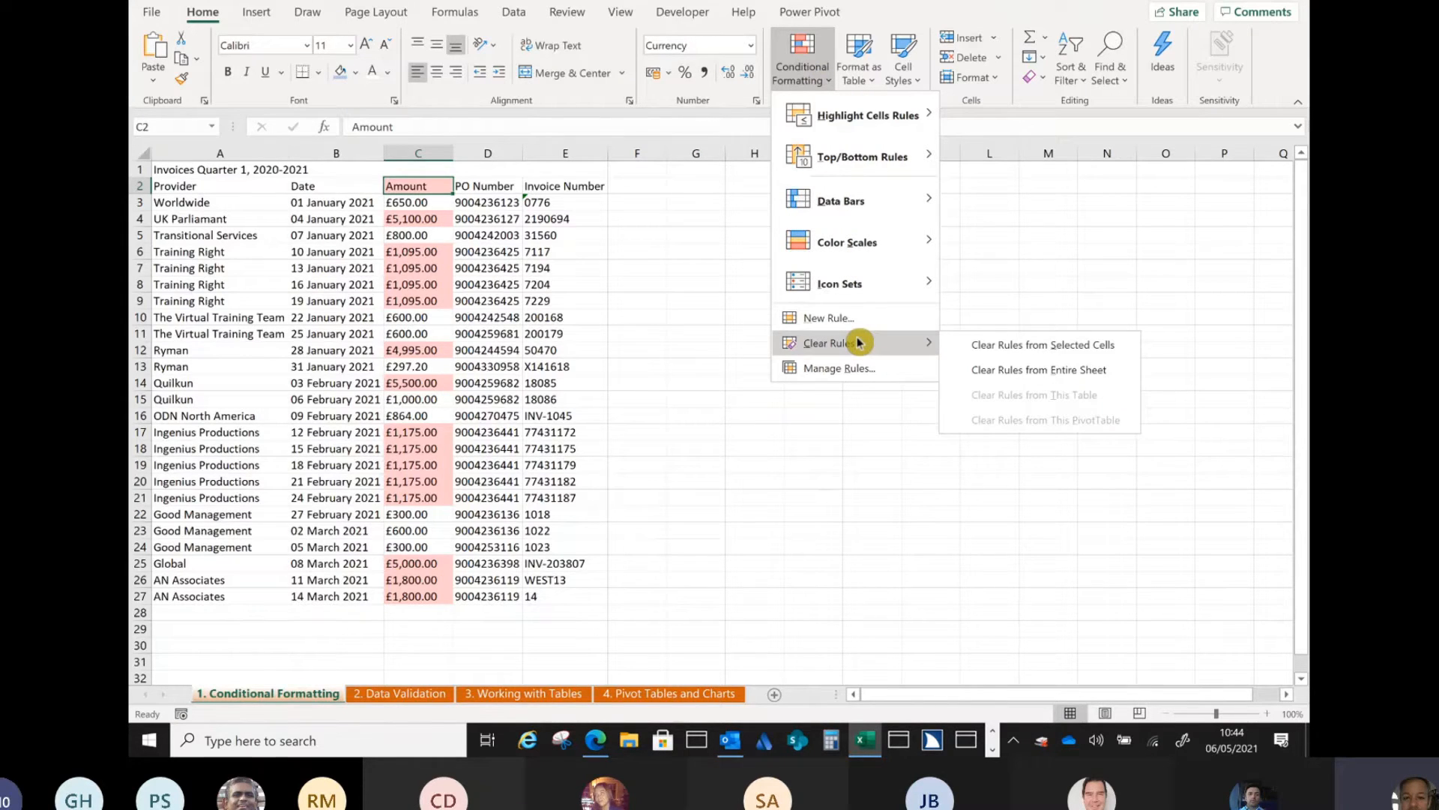
pyautogui.click(980, 352)
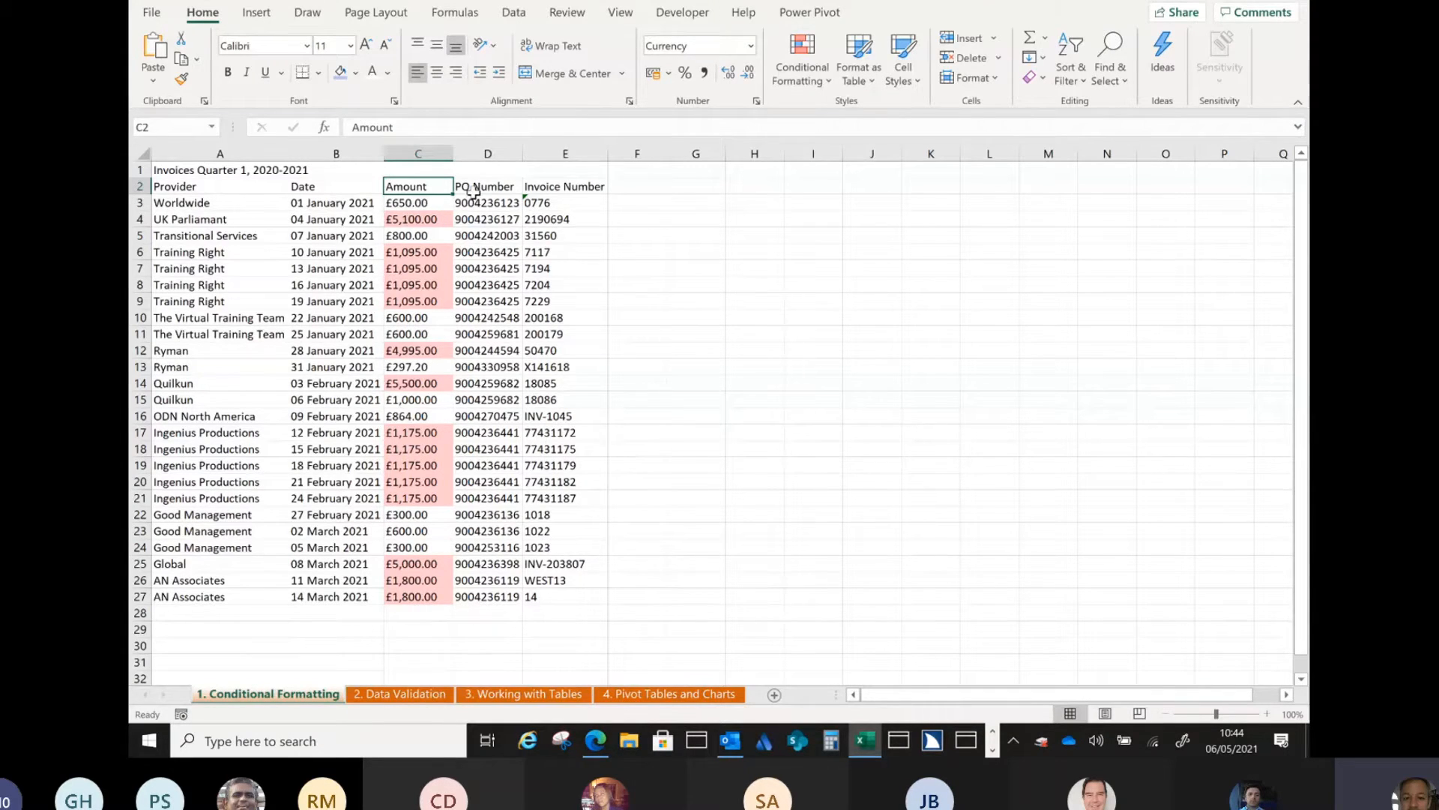
# Clear the conditional formatting rules from the entire Amount column.
pyautogui.click(437, 149)
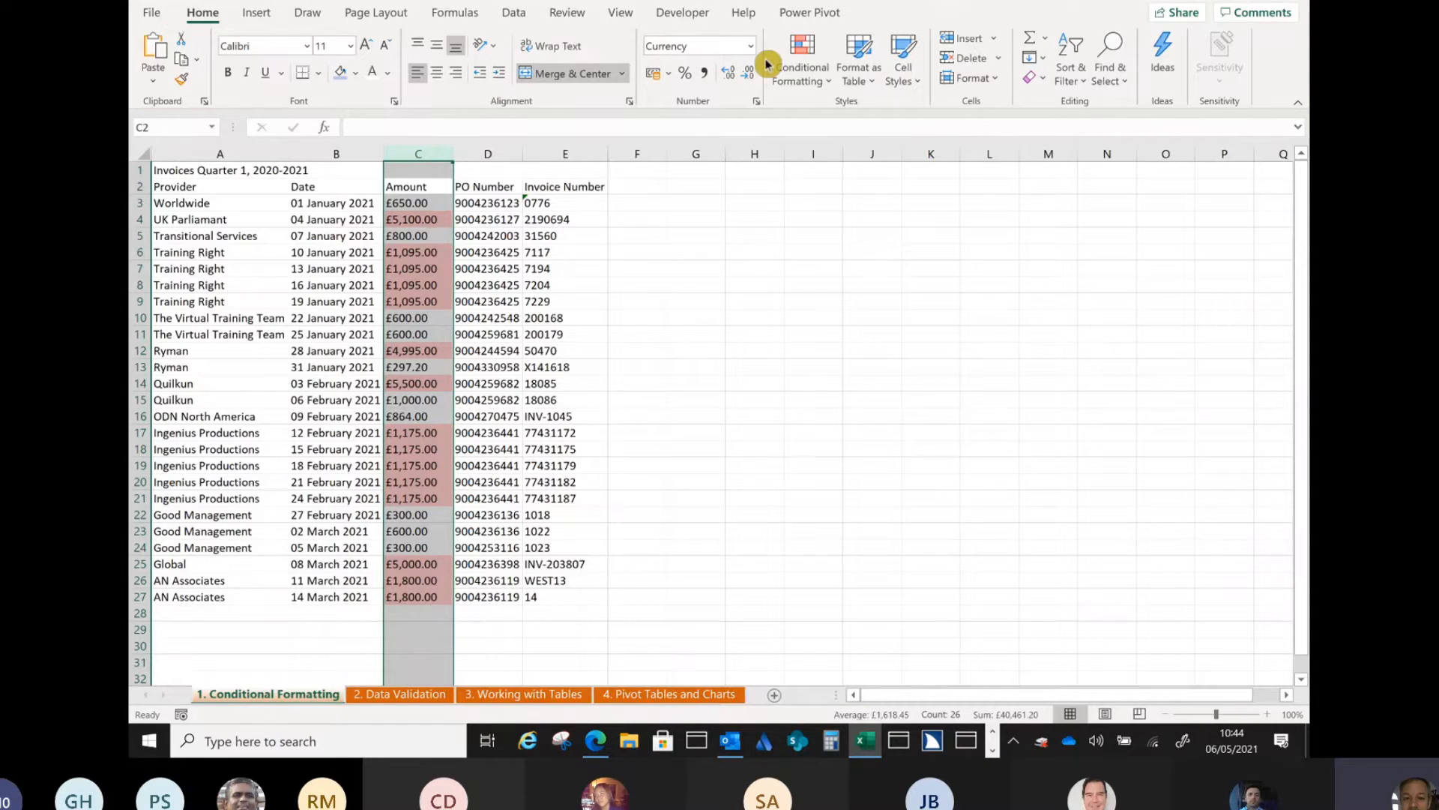
pyautogui.click(813, 87)
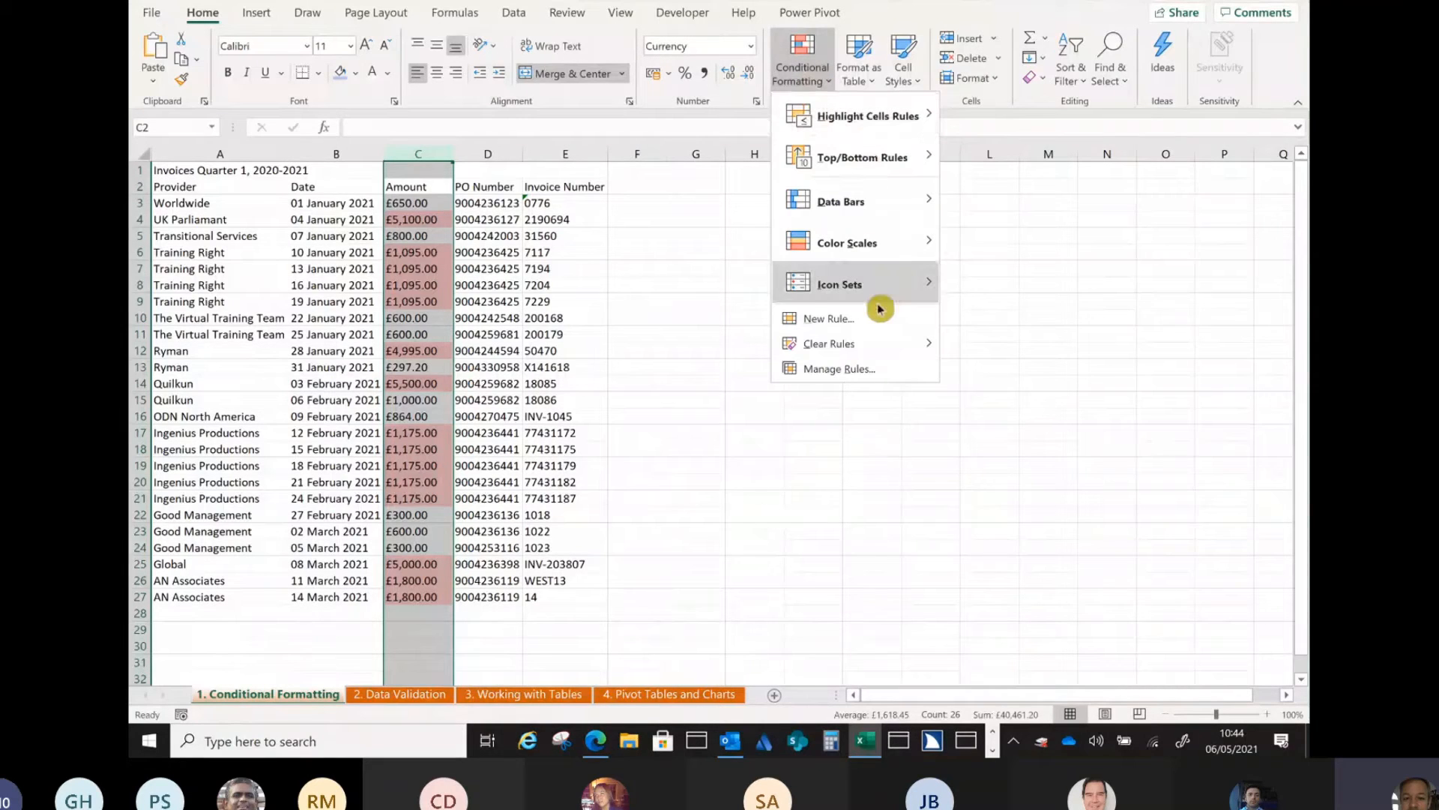
pyautogui.moveTo(900, 343)
pyautogui.click(1005, 354)
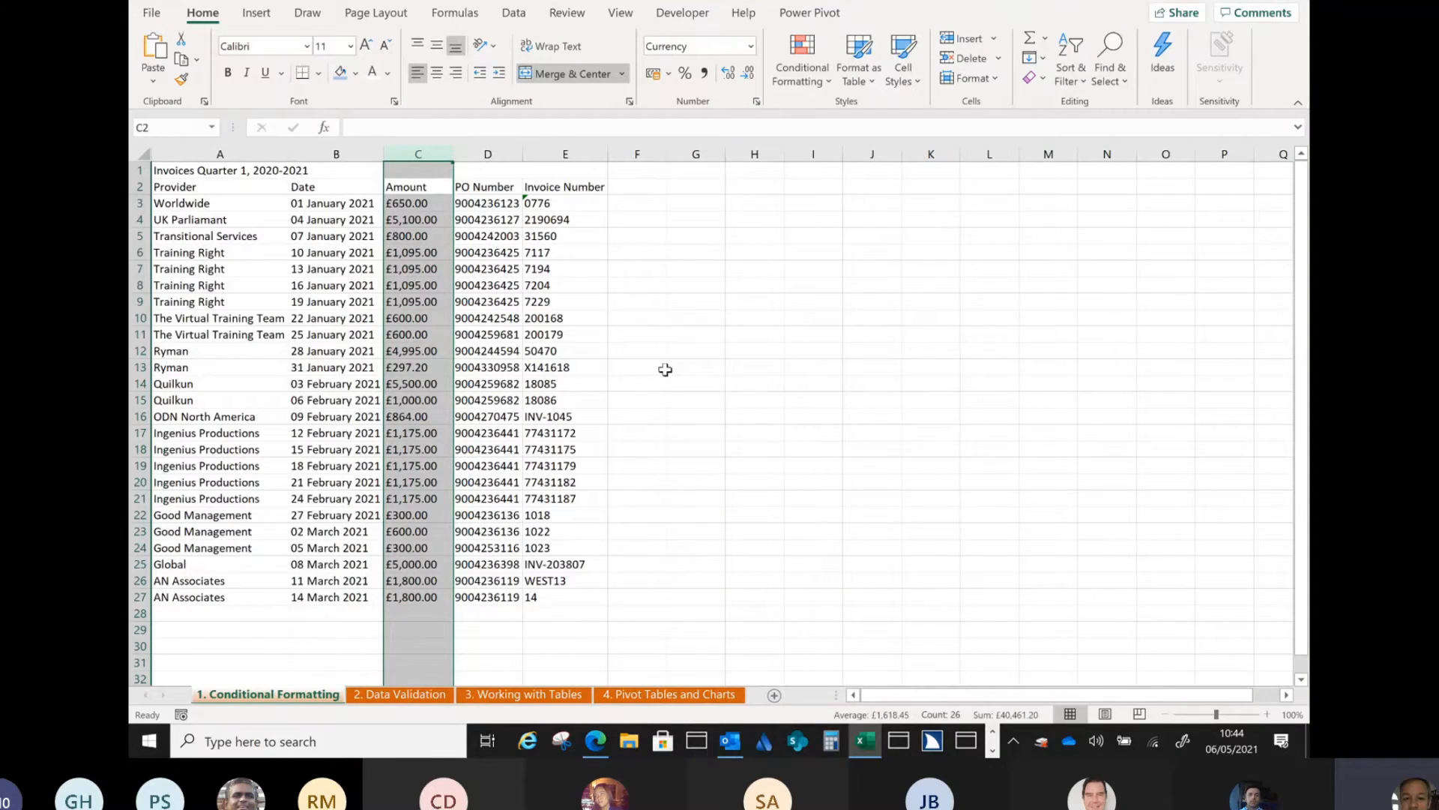
# Apply a Text That Contains rule to the Provider column for "Training Right" with Light Red Fill with Dark Red Text.
pyautogui.click(265, 154)
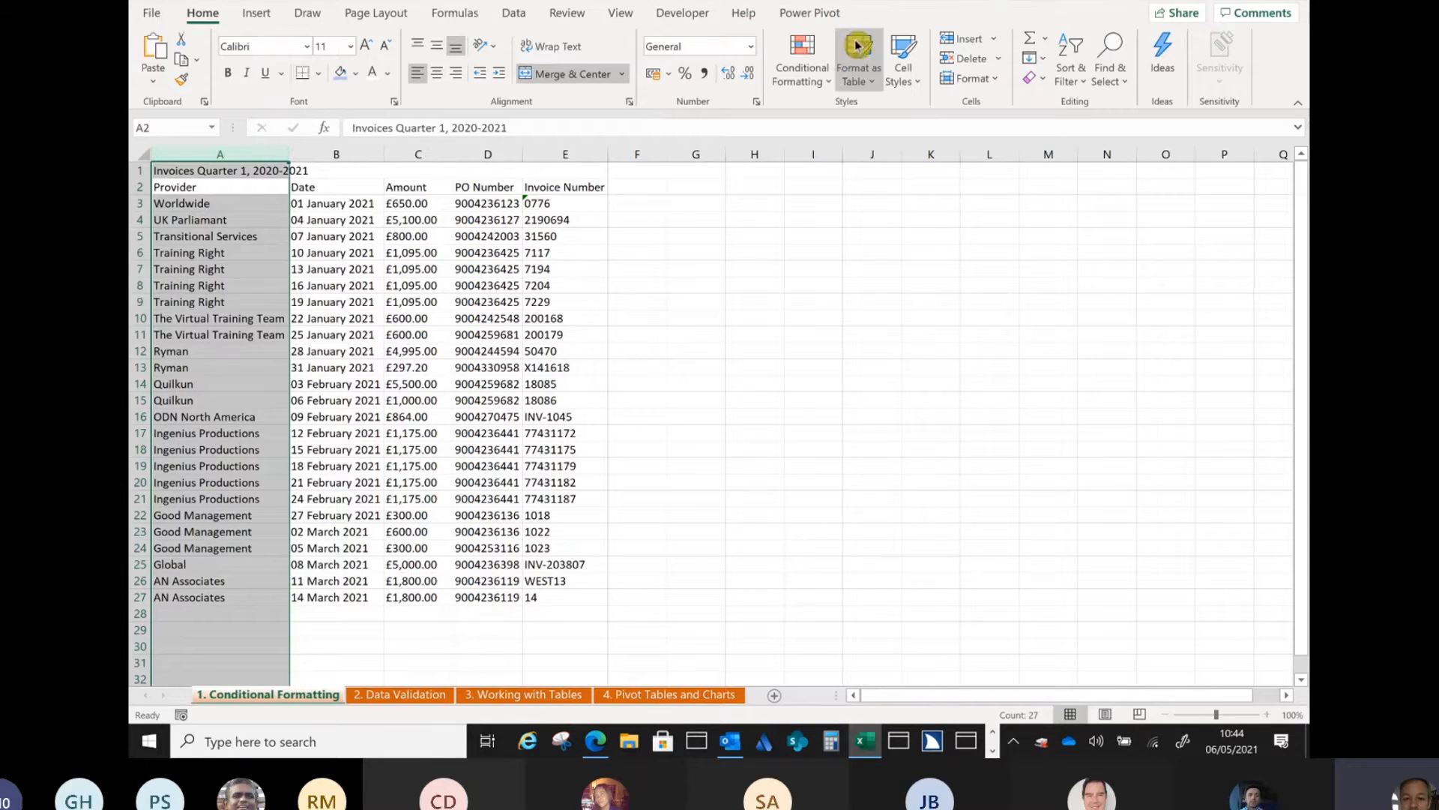
pyautogui.click(823, 89)
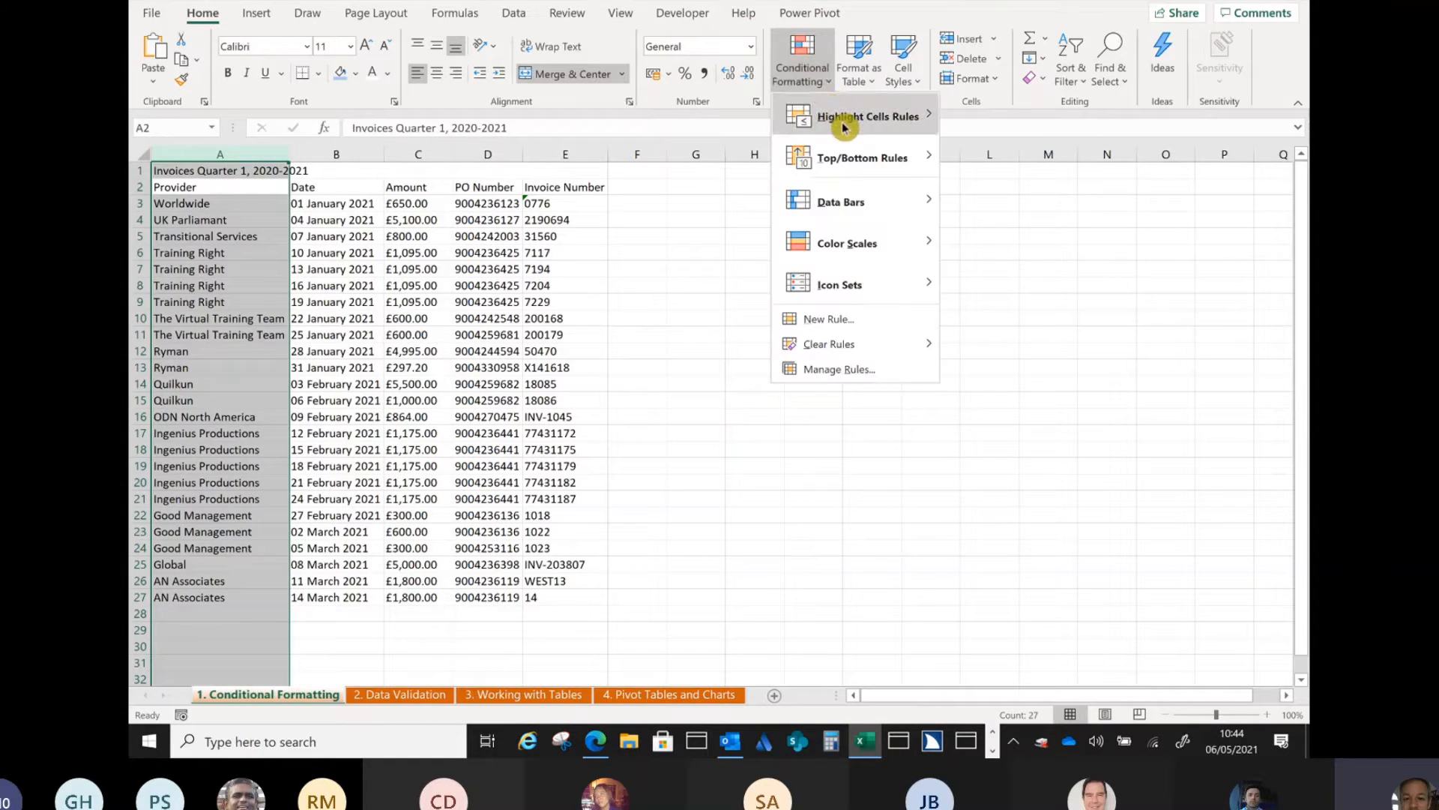
pyautogui.moveTo(842, 120)
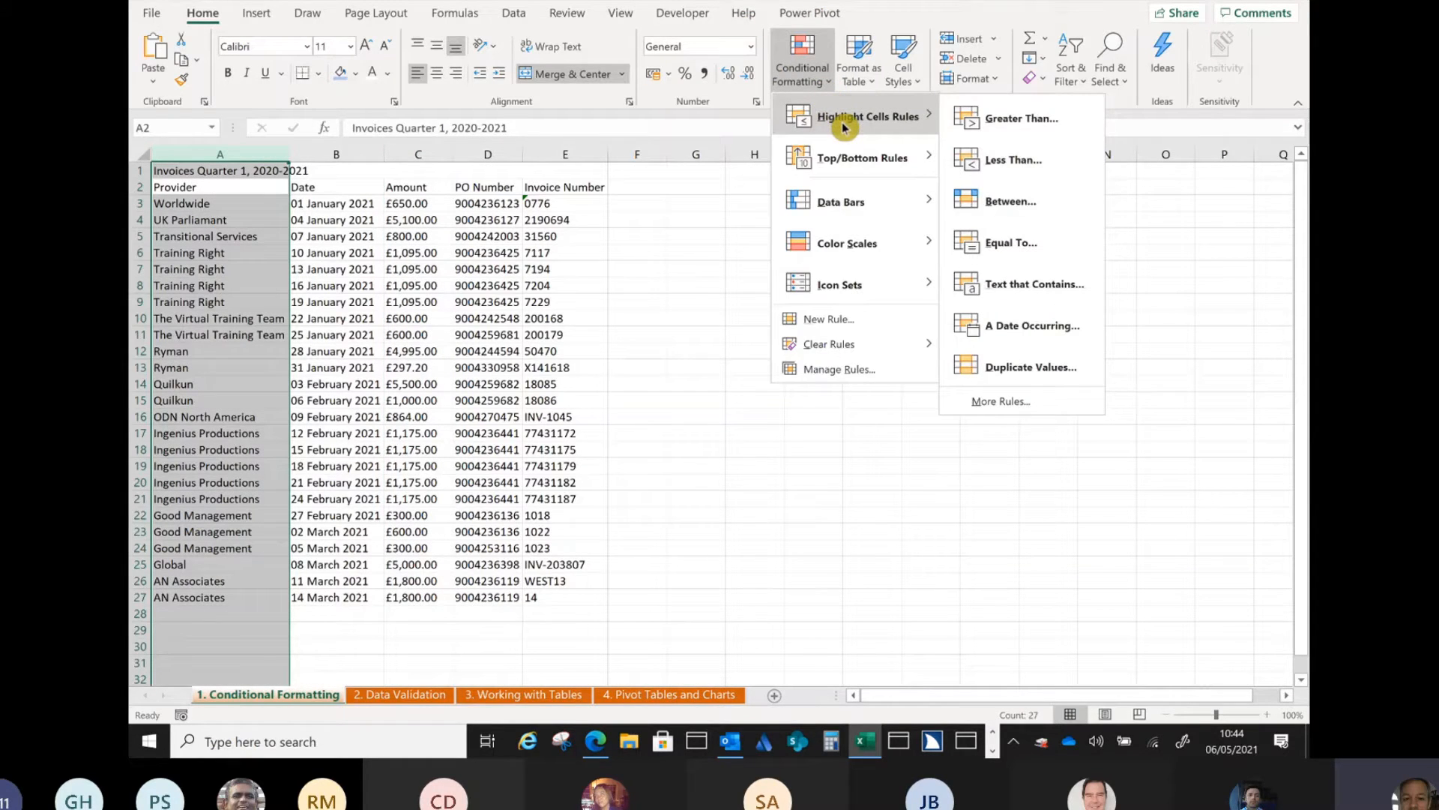
pyautogui.click(1036, 278)
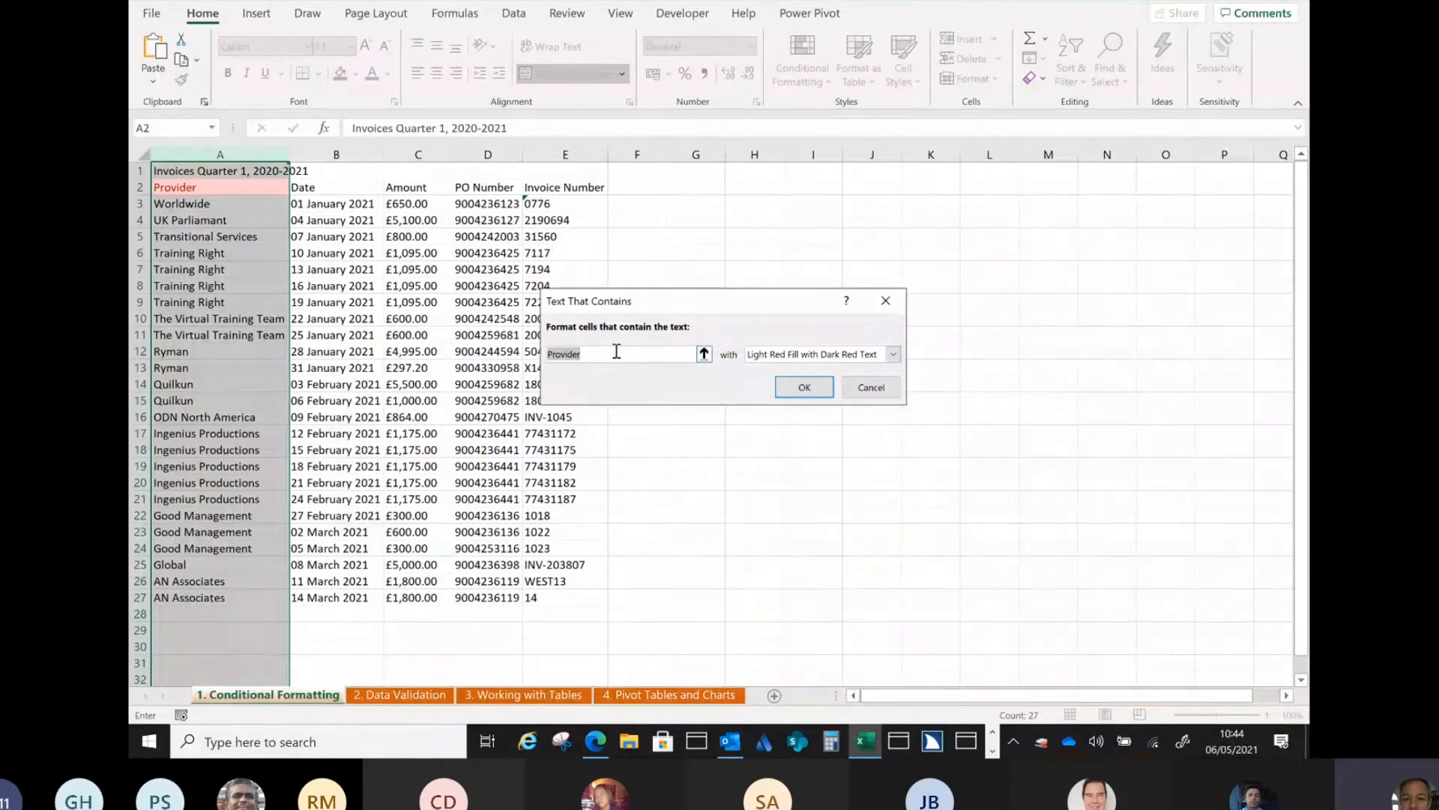
pyautogui.write('Trai')
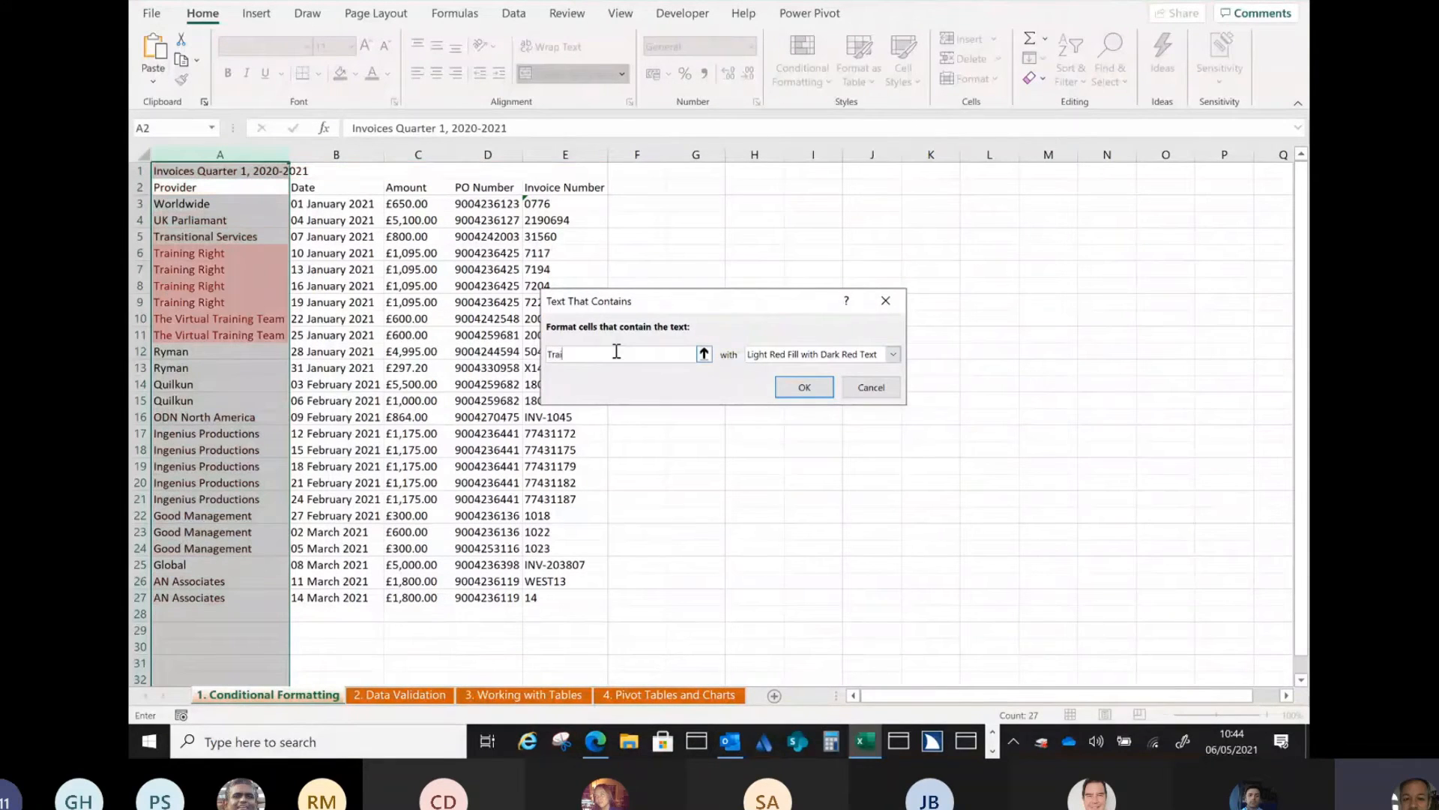
pyautogui.write('ning')
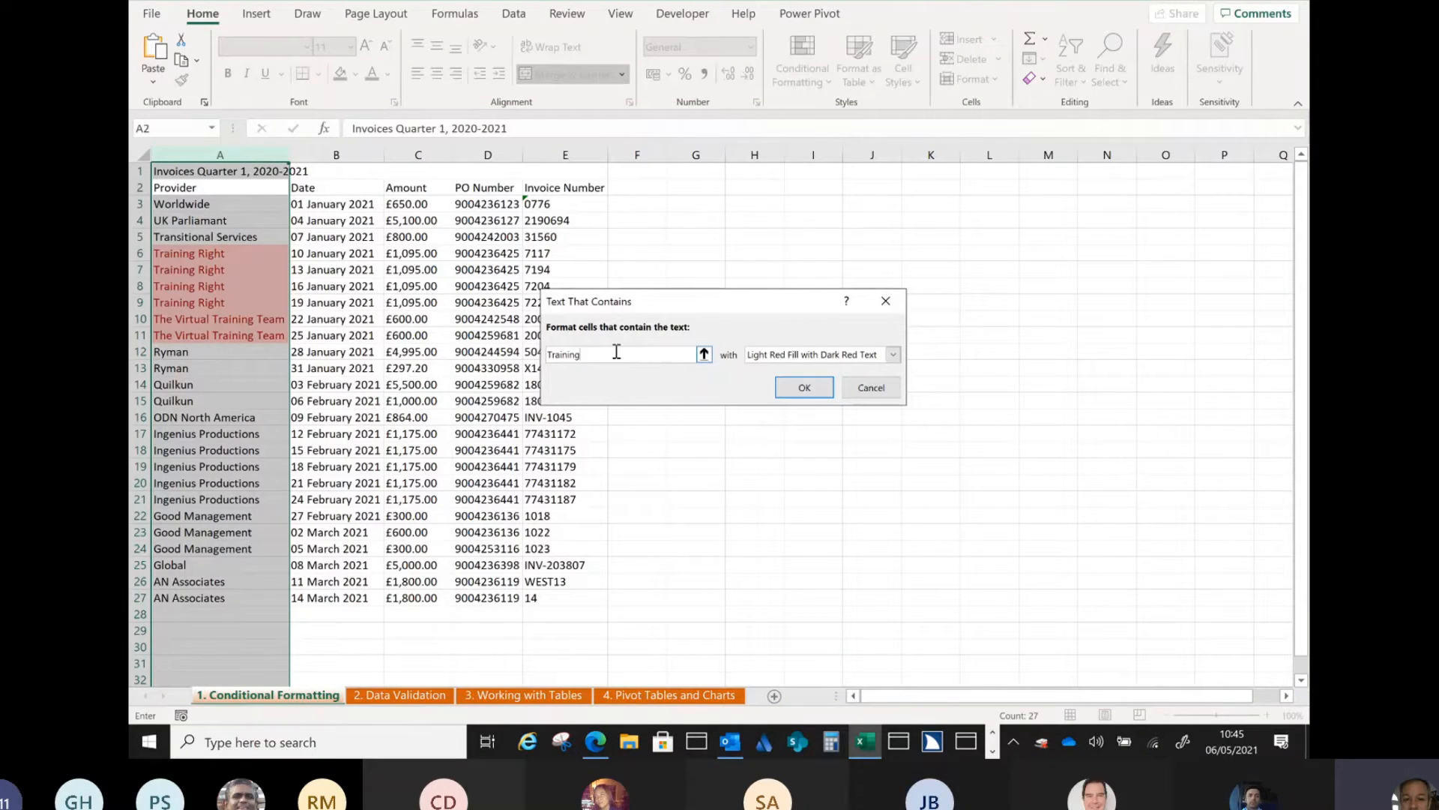
pyautogui.write('Right')
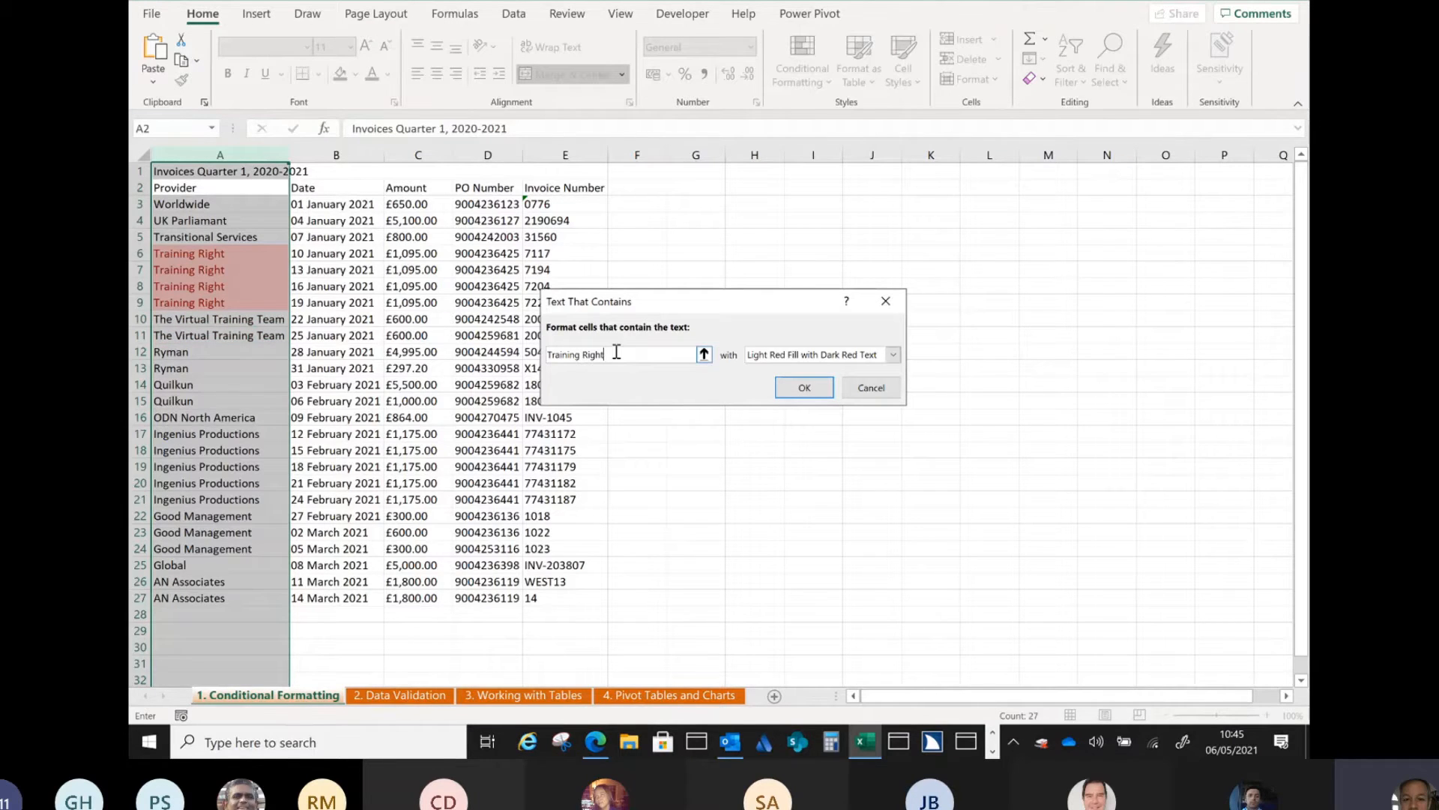
pyautogui.click(896, 356)
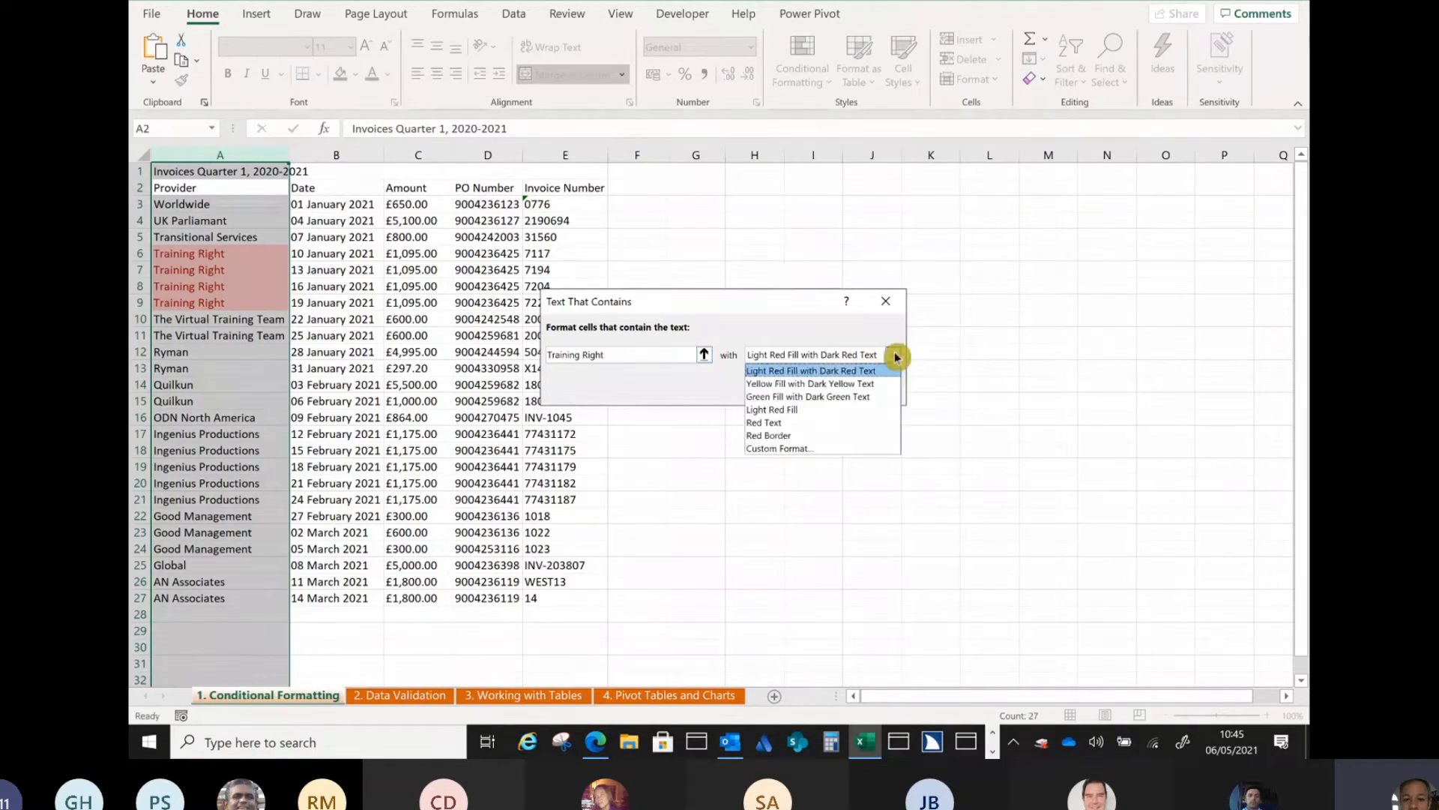
pyautogui.click(888, 371)
pyautogui.click(821, 388)
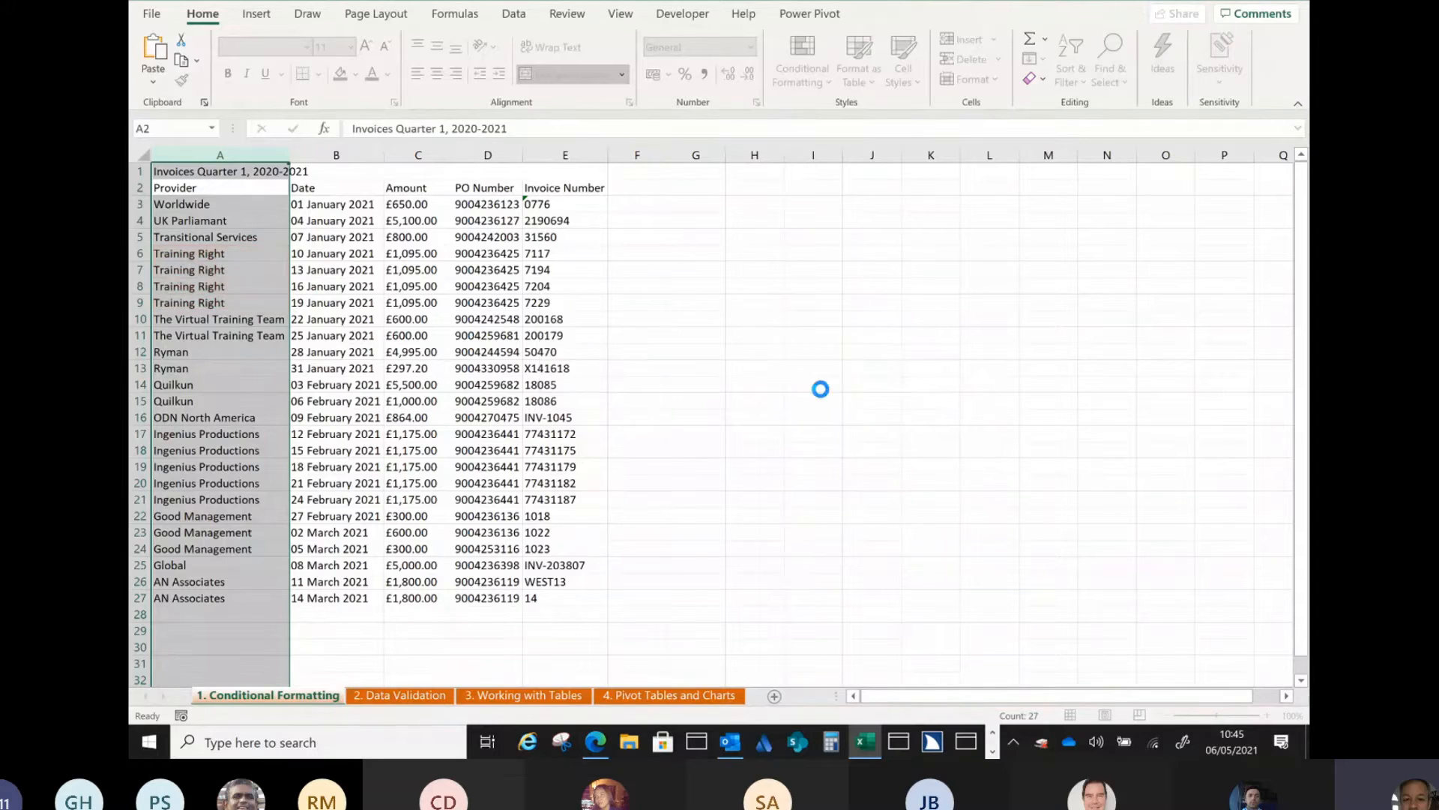
# Enter "Training Right" in cell A28 to test the text rule, and undo both the entry and the rule.
pyautogui.click(204, 614)
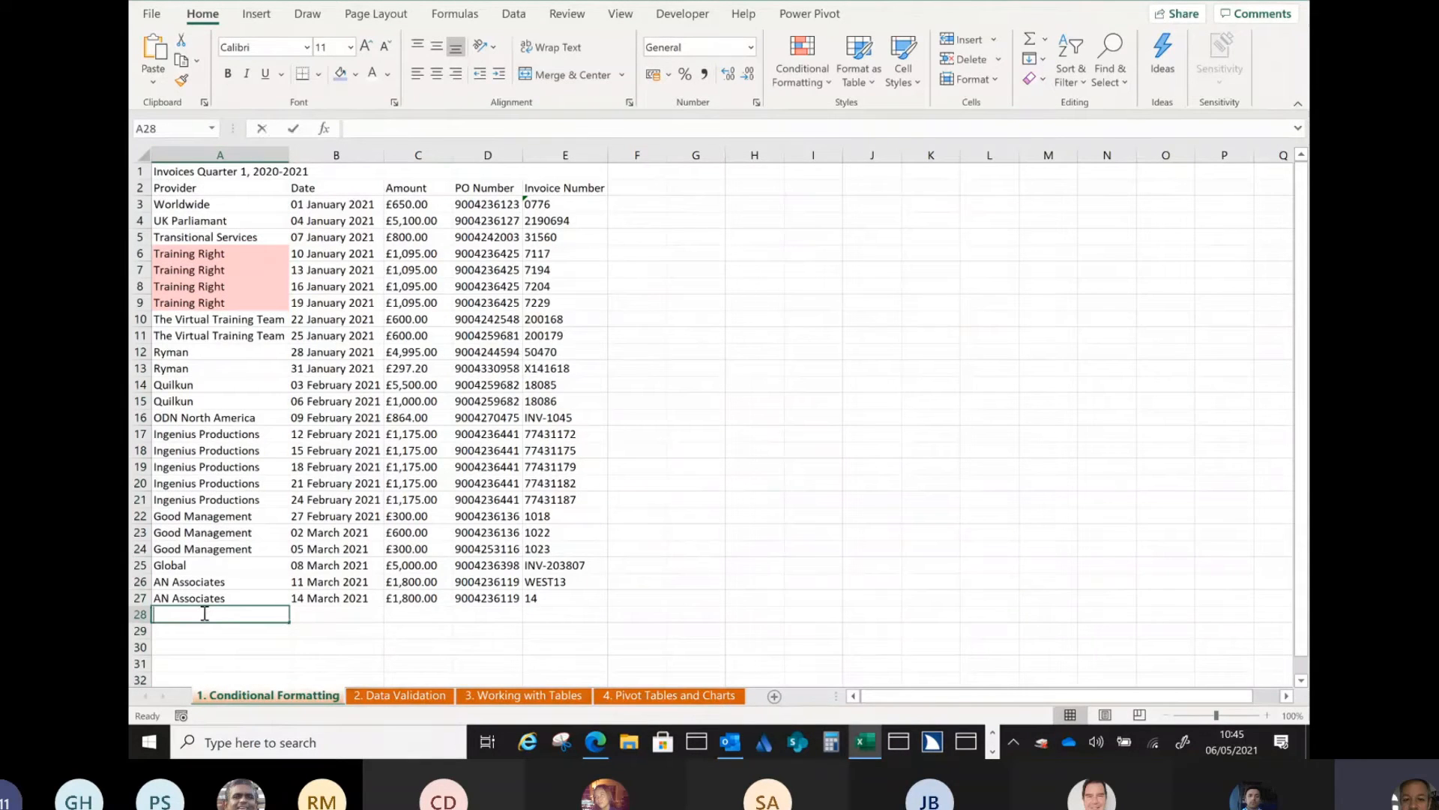
pyautogui.write('Training Right')
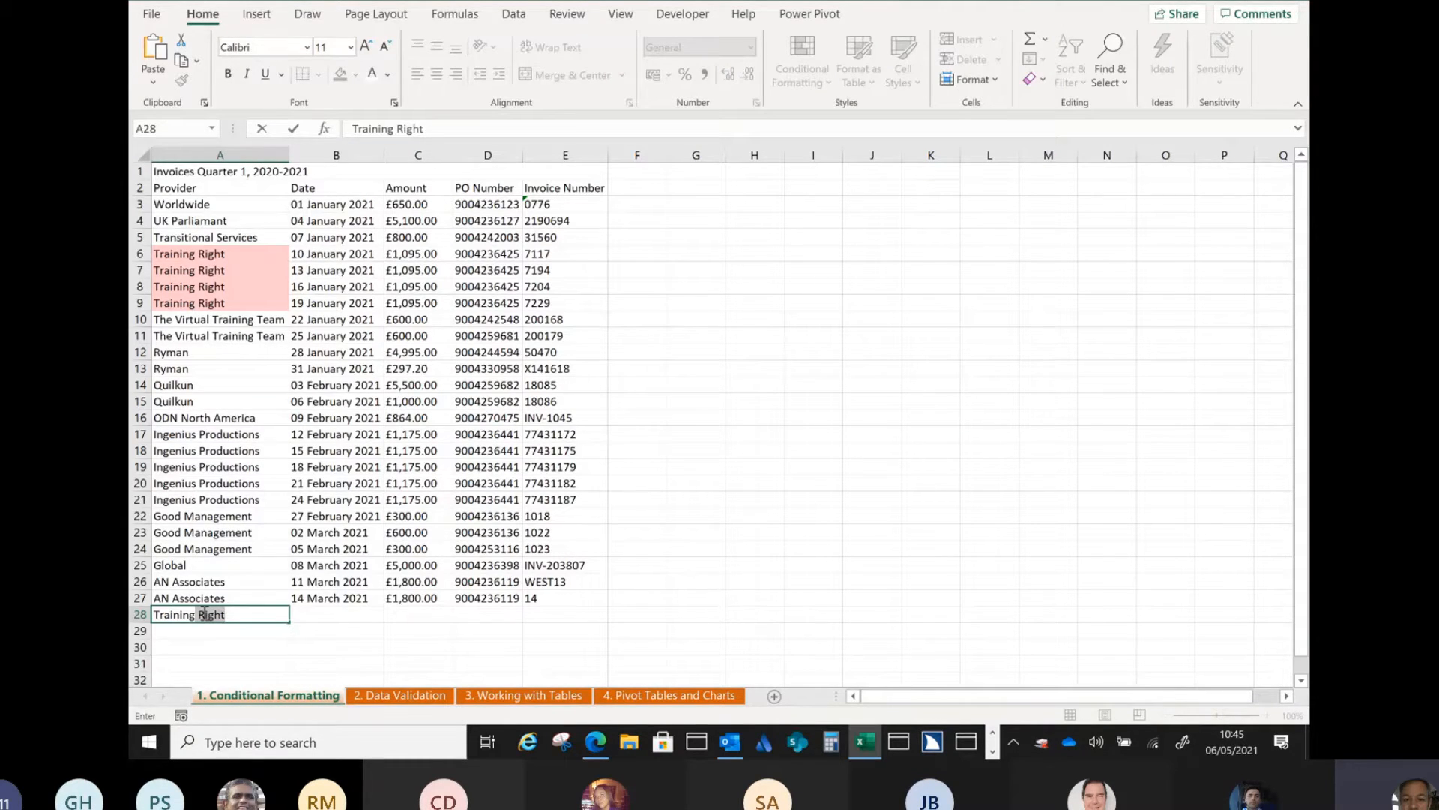
pyautogui.press('Tab')
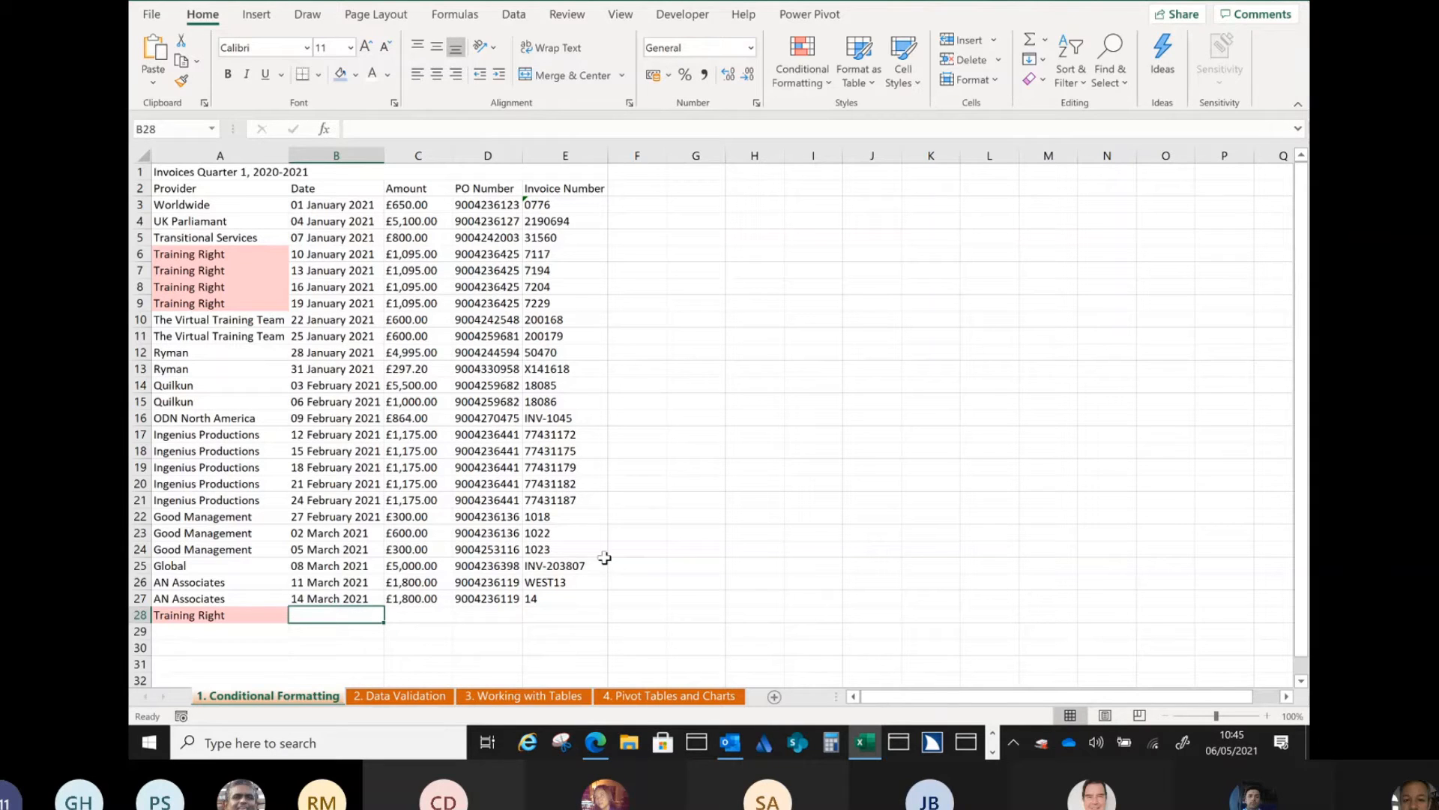
pyautogui.hotkey('ctrl', 'z')
pyautogui.hotkey('ctrl', 'z')
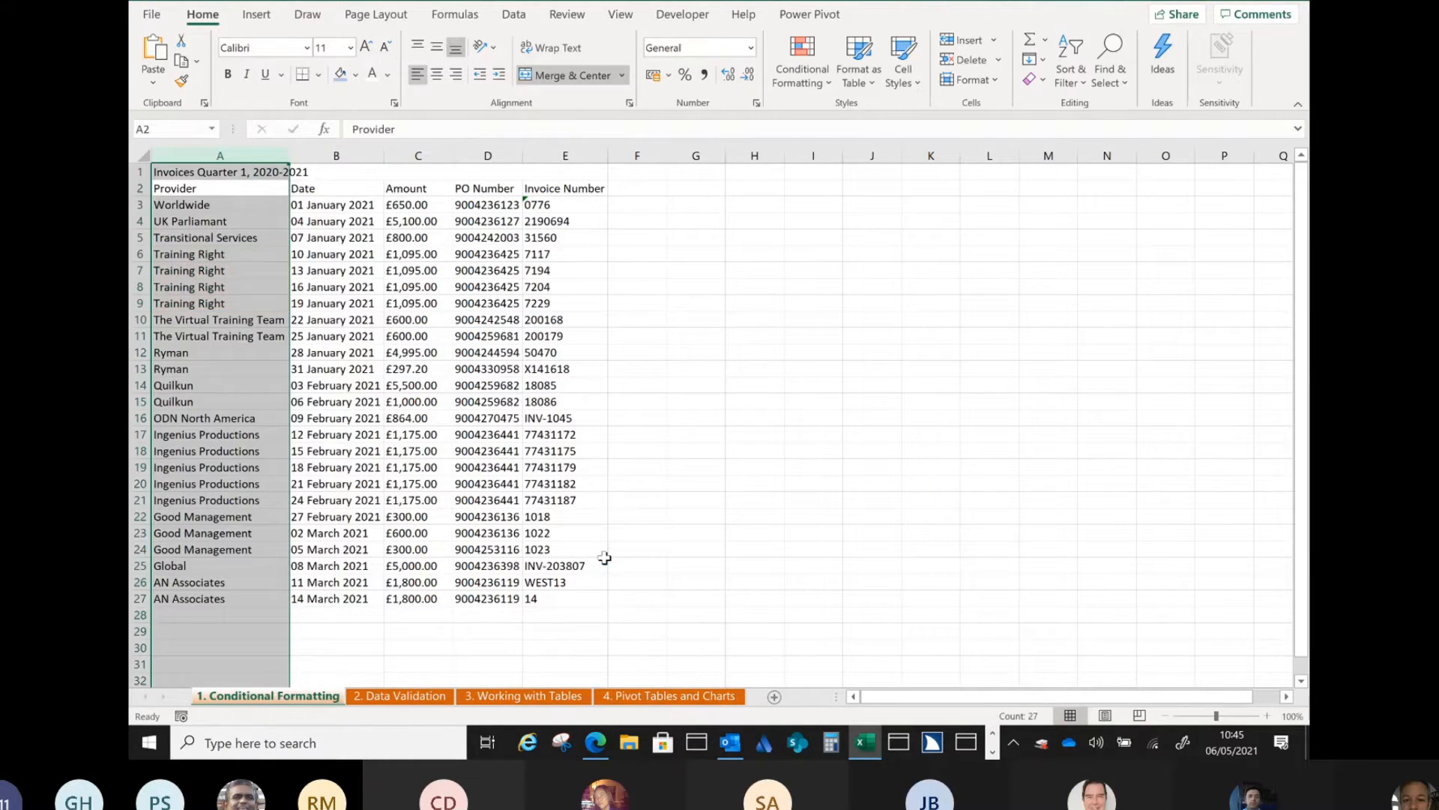
# Preview the Top 10 Items rule on the Amount column without applying it.
pyautogui.click(418, 156)
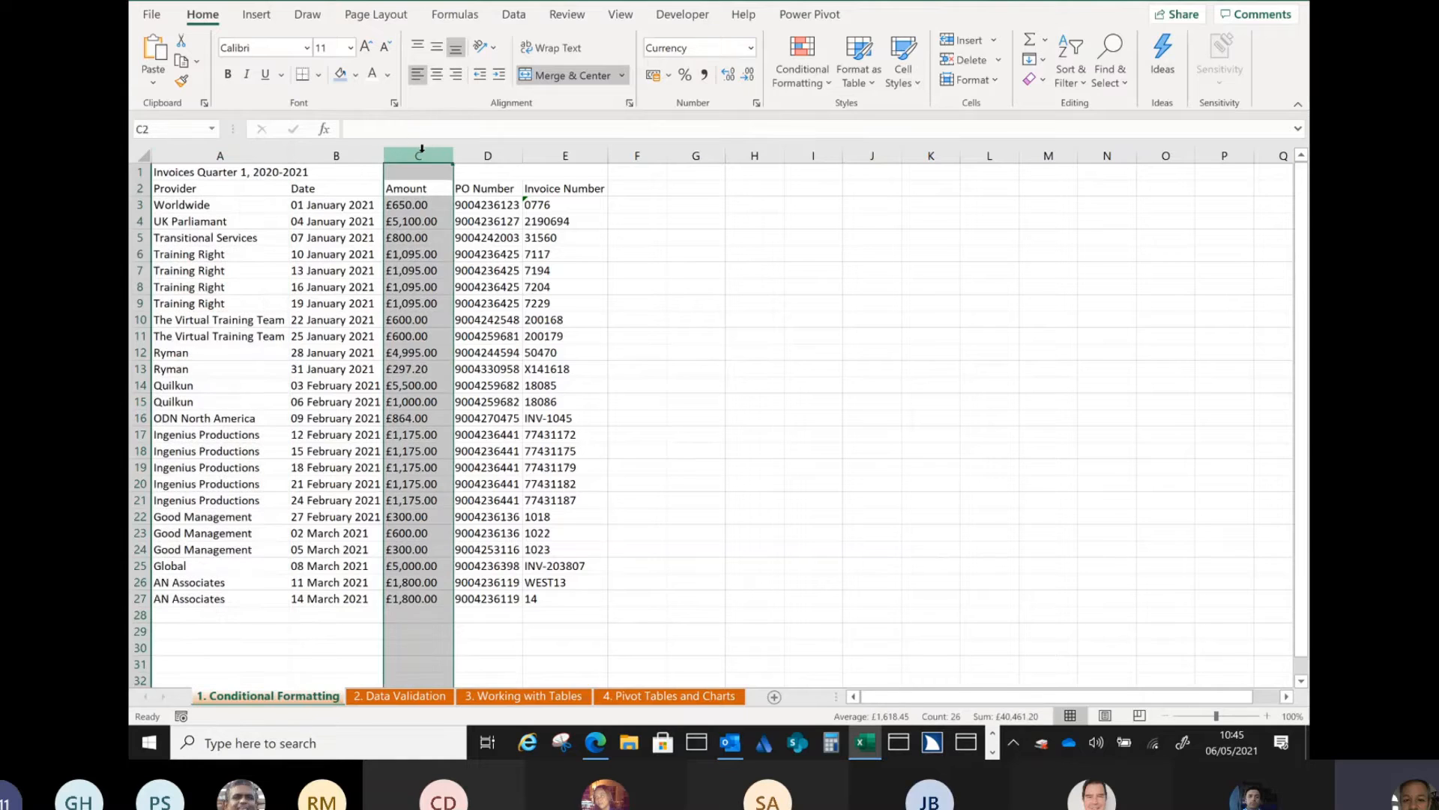
pyautogui.click(820, 78)
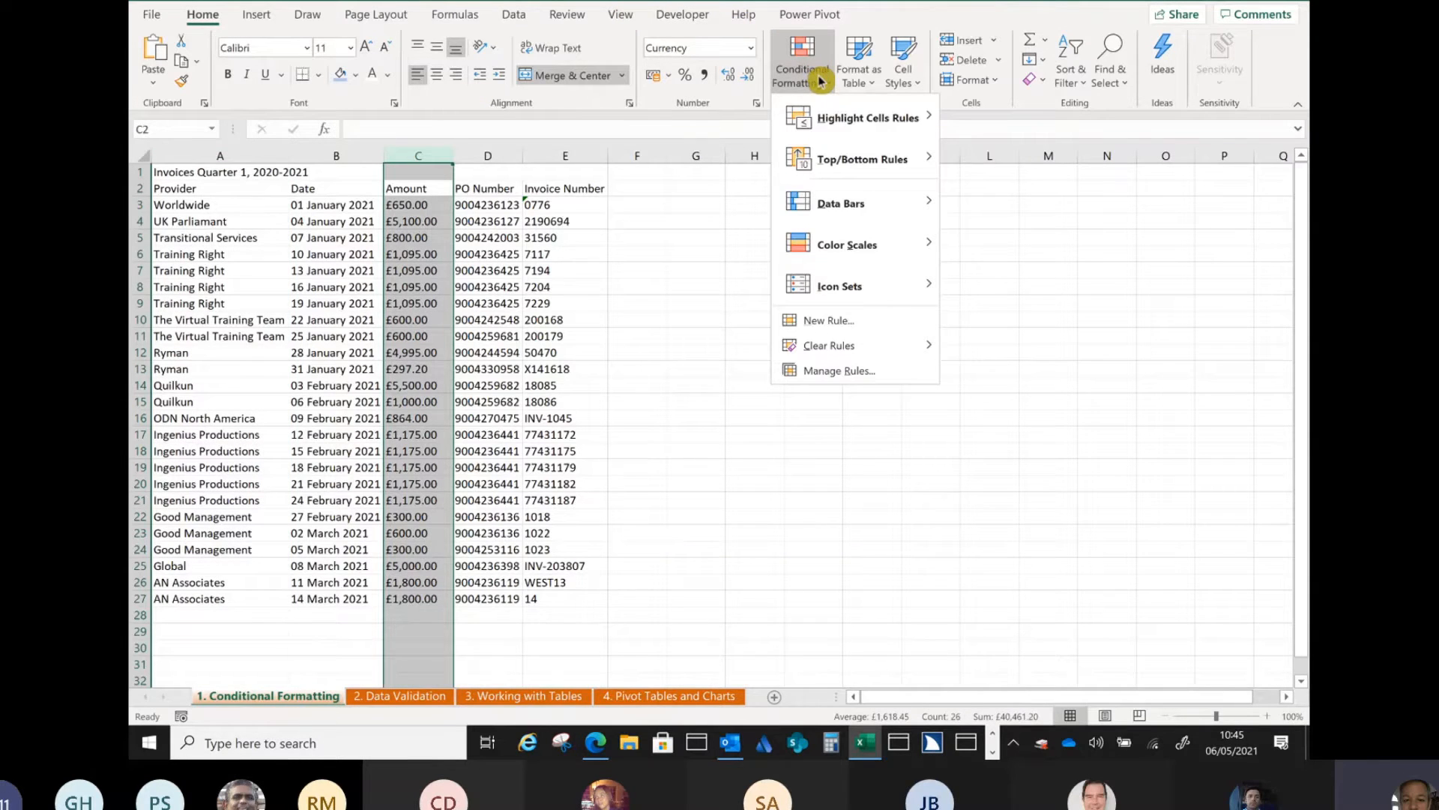
pyautogui.moveTo(885, 161)
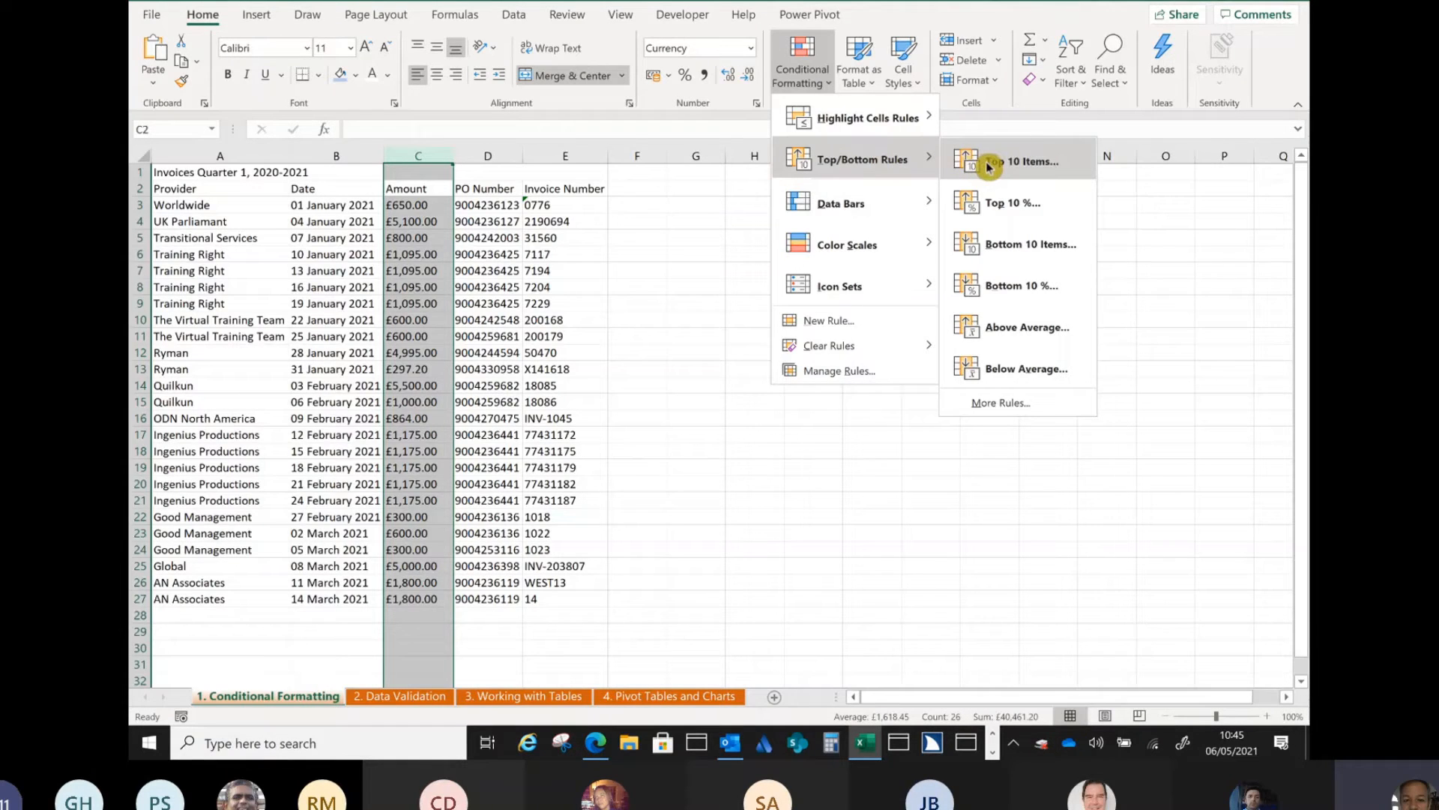
pyautogui.click(1016, 163)
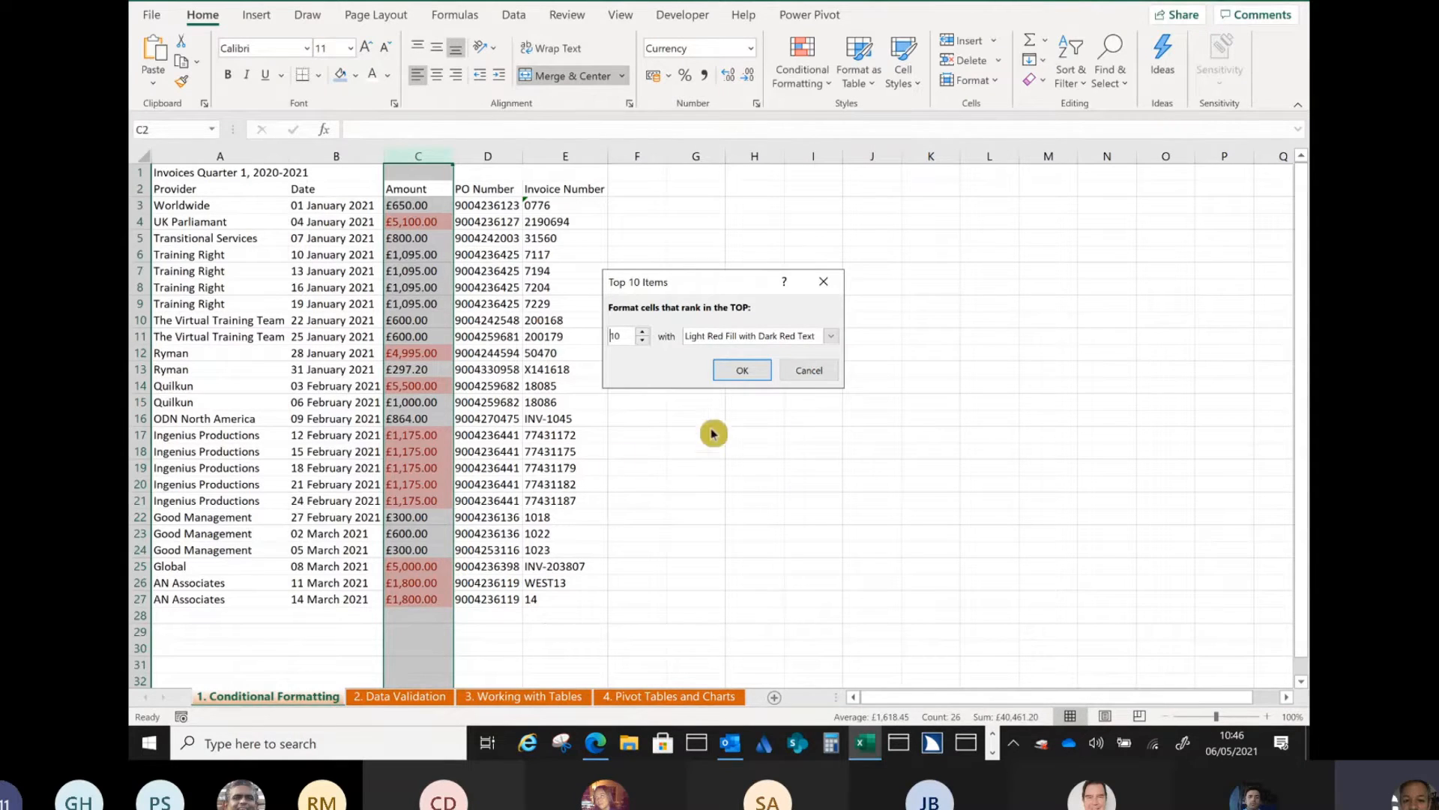
pyautogui.click(820, 375)
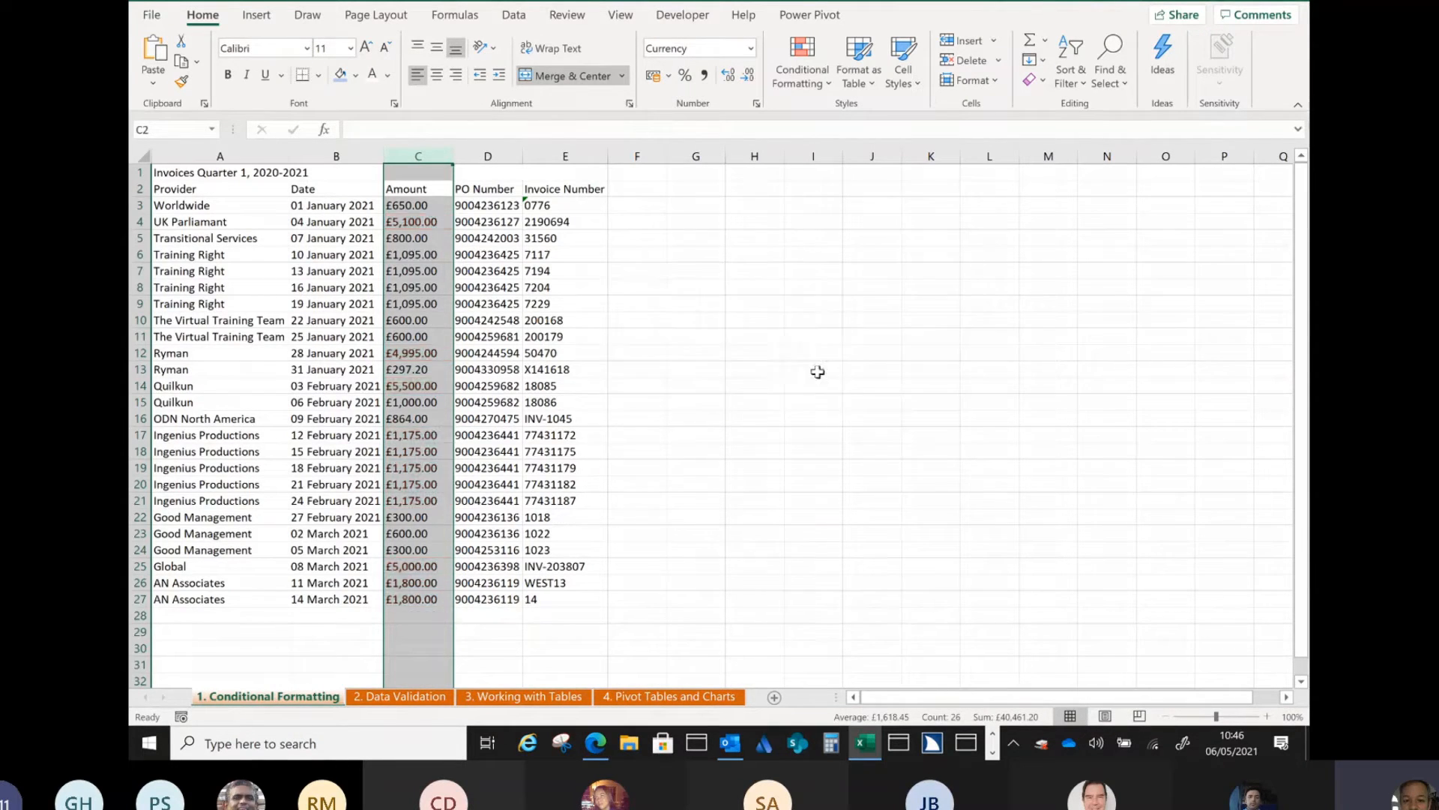
# Preview the Bottom 10 Items rule on the Amount column without applying it.
pyautogui.click(818, 82)
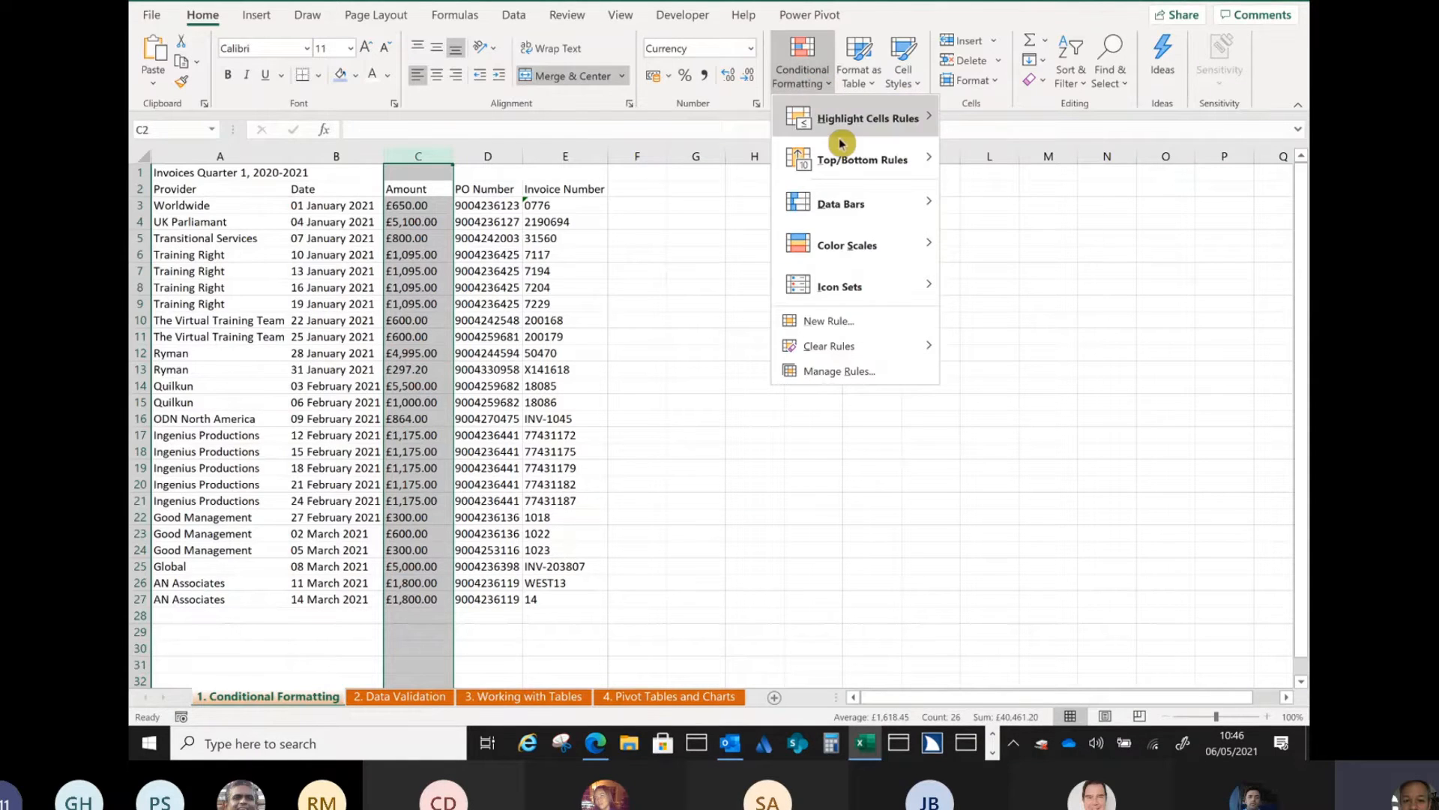
pyautogui.click(1024, 251)
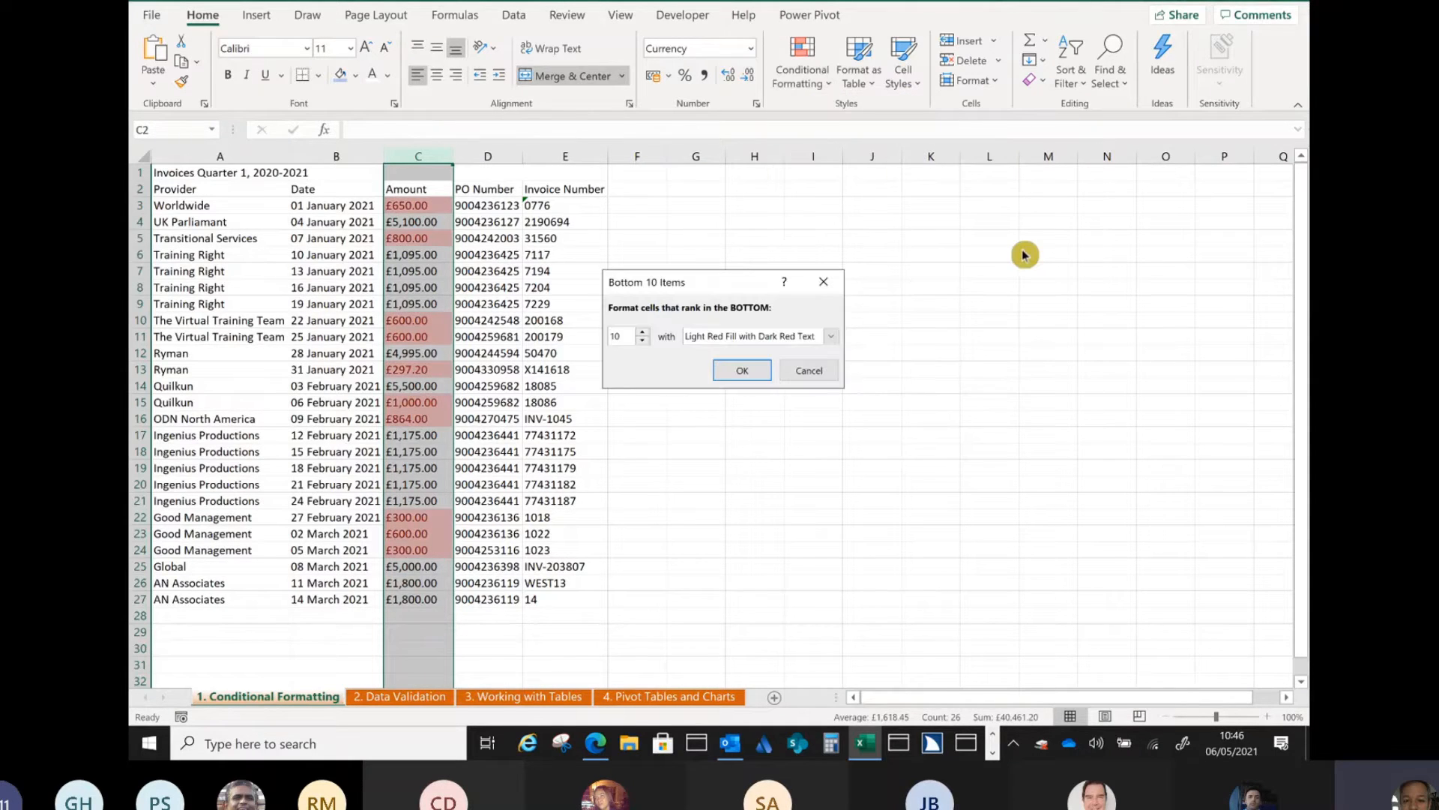
pyautogui.click(816, 372)
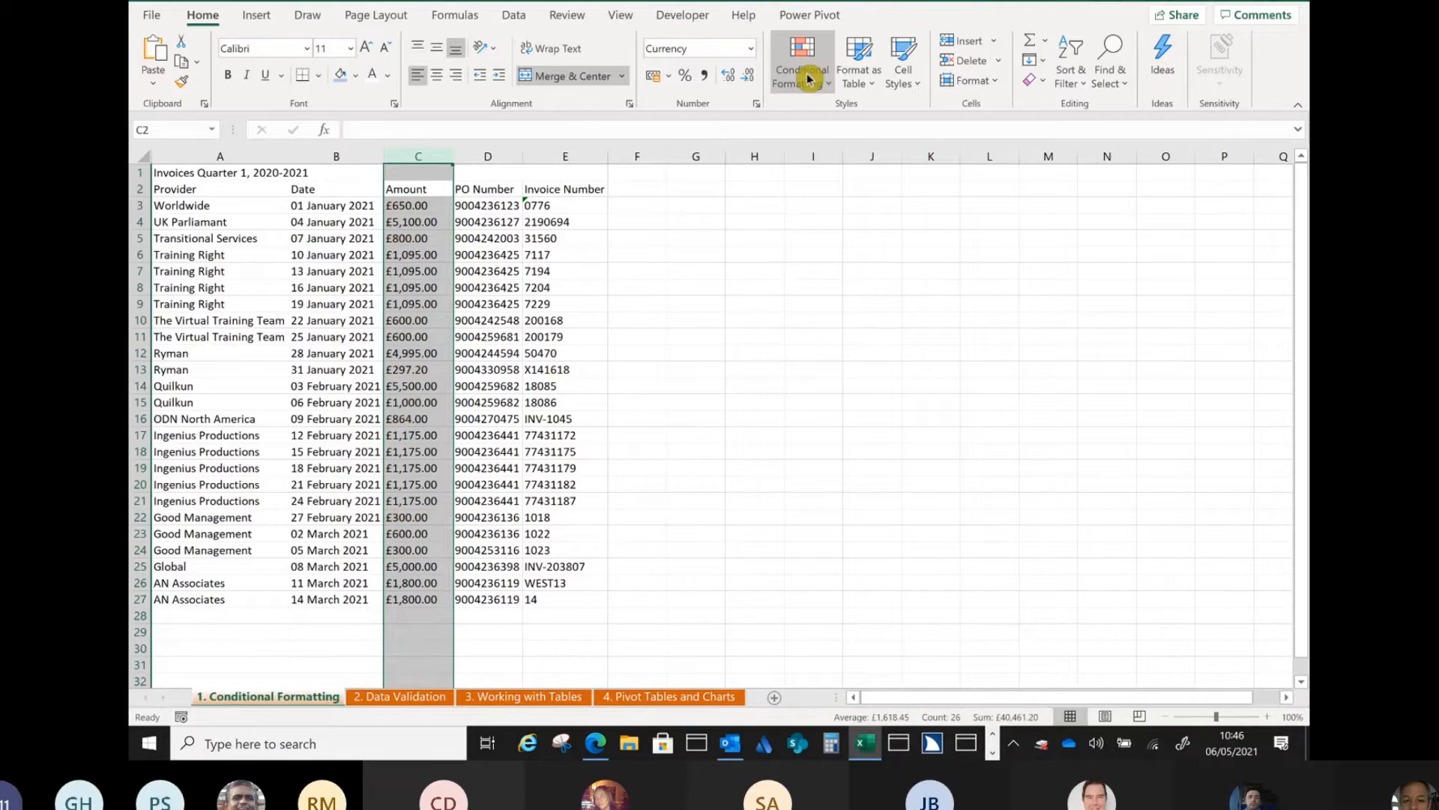
# Apply the gradient-fill Blue Data Bar to the Amount column.
pyautogui.click(802, 79)
pyautogui.moveTo(876, 209)
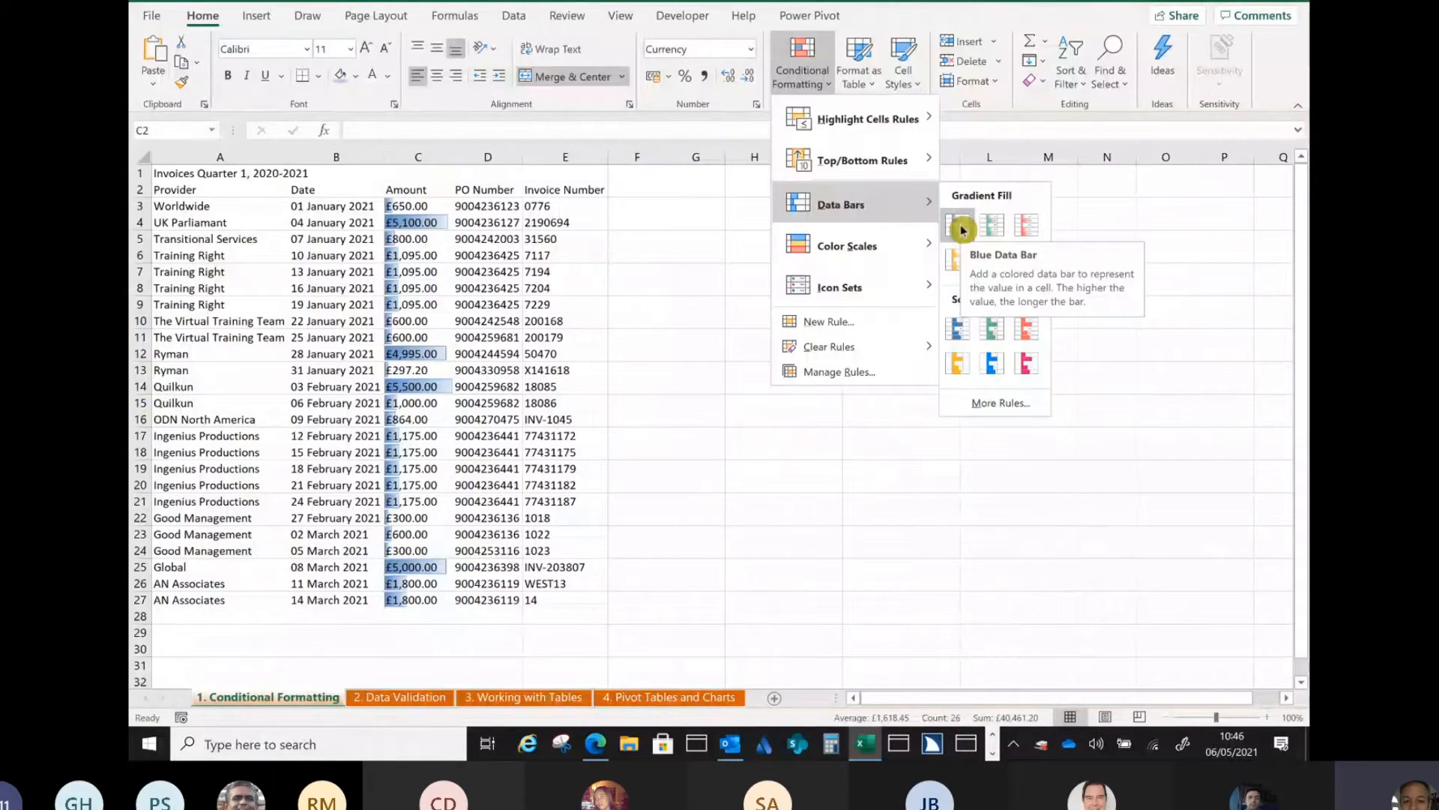
pyautogui.click(960, 226)
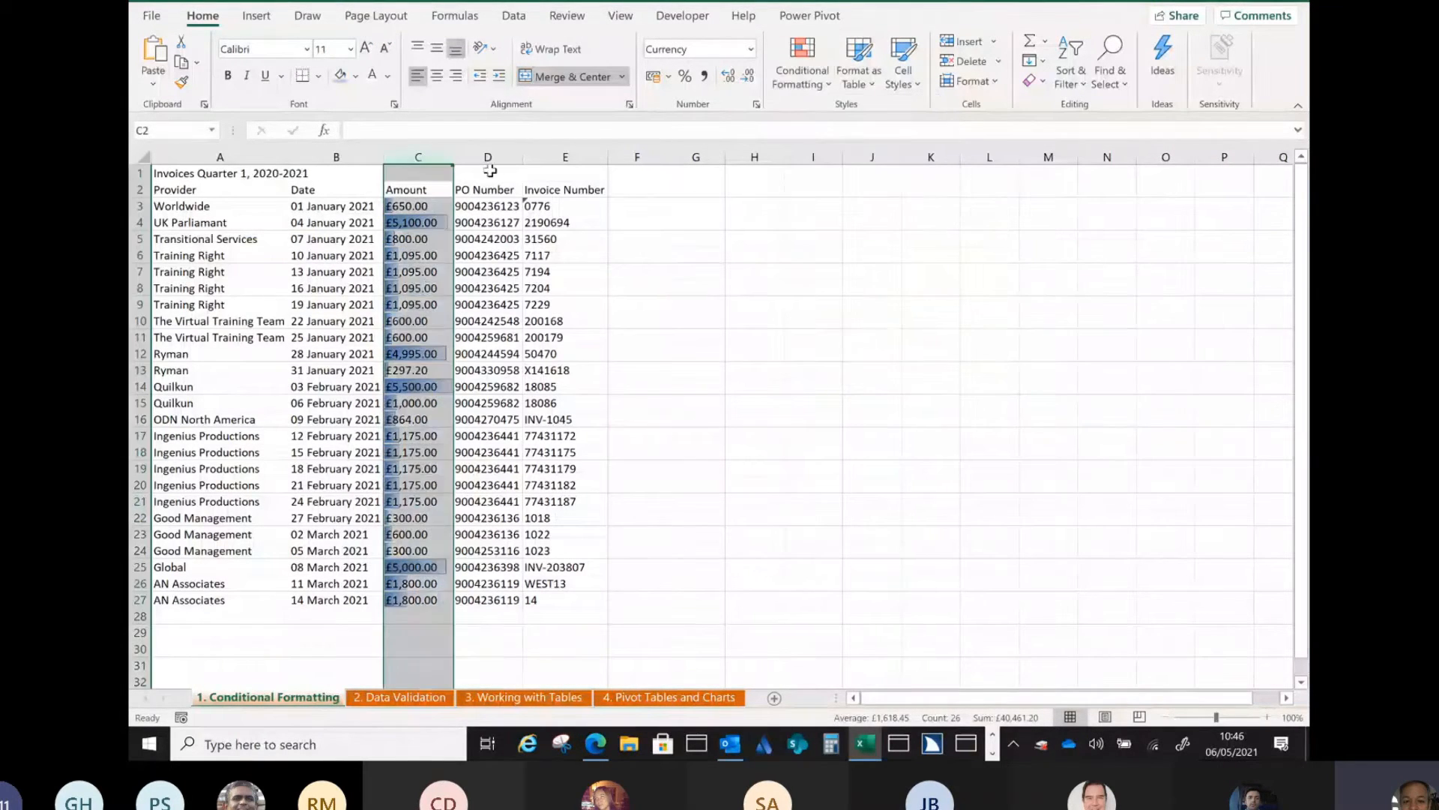
# Compare the data bar lengths with the amounts in cells C3, C4, C14, C22 and C13.
pyautogui.click(426, 220)
pyautogui.click(431, 206)
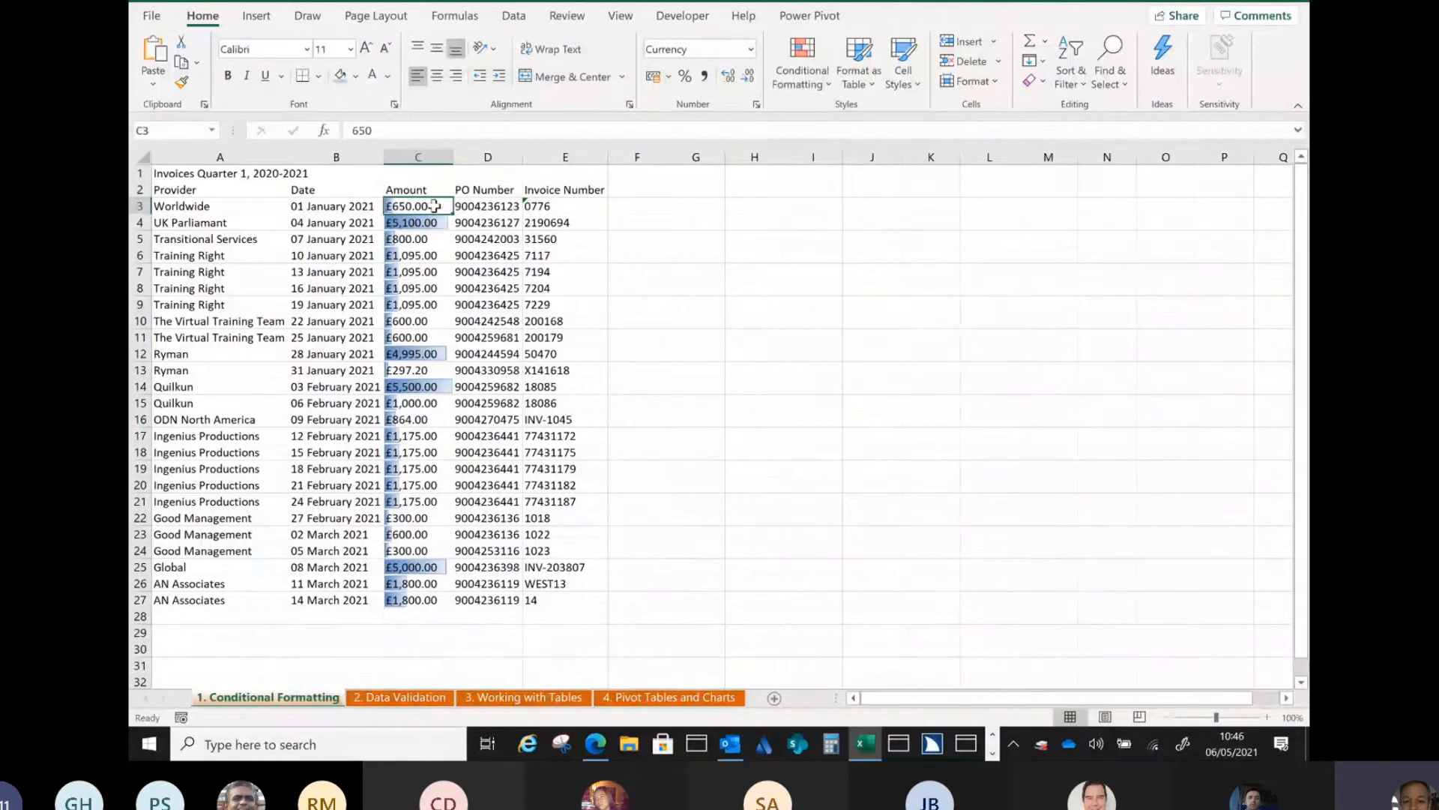
pyautogui.click(411, 222)
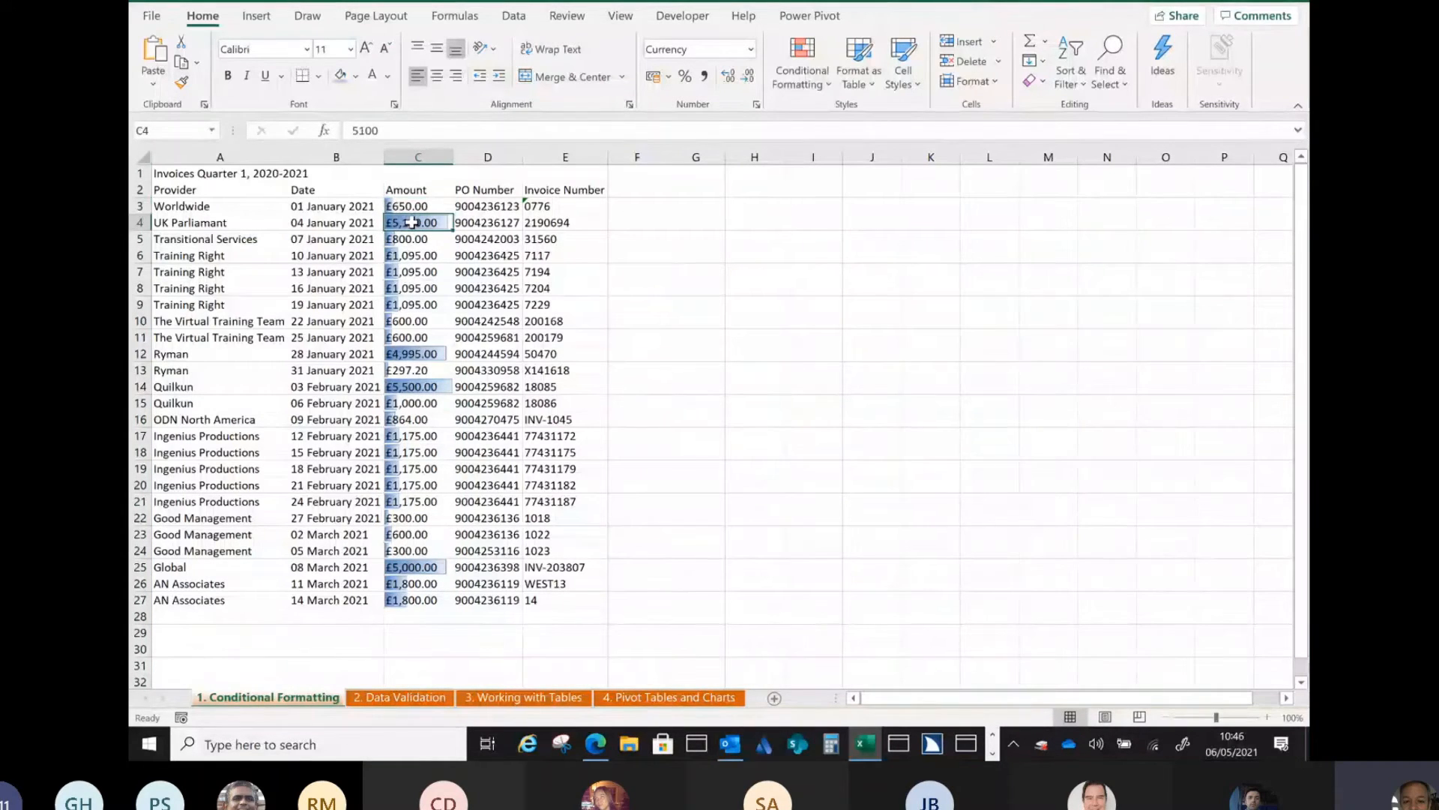
pyautogui.click(438, 385)
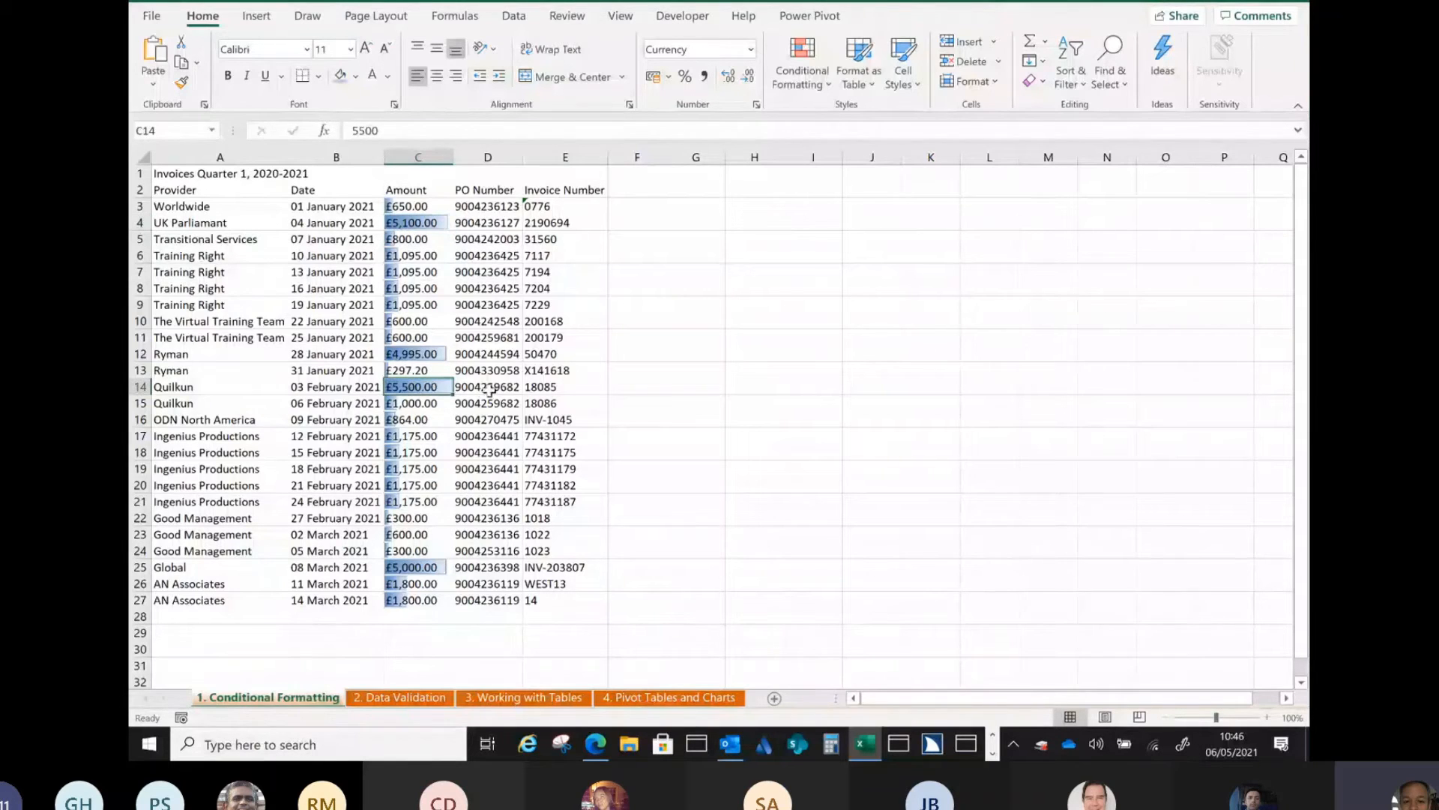
pyautogui.click(428, 519)
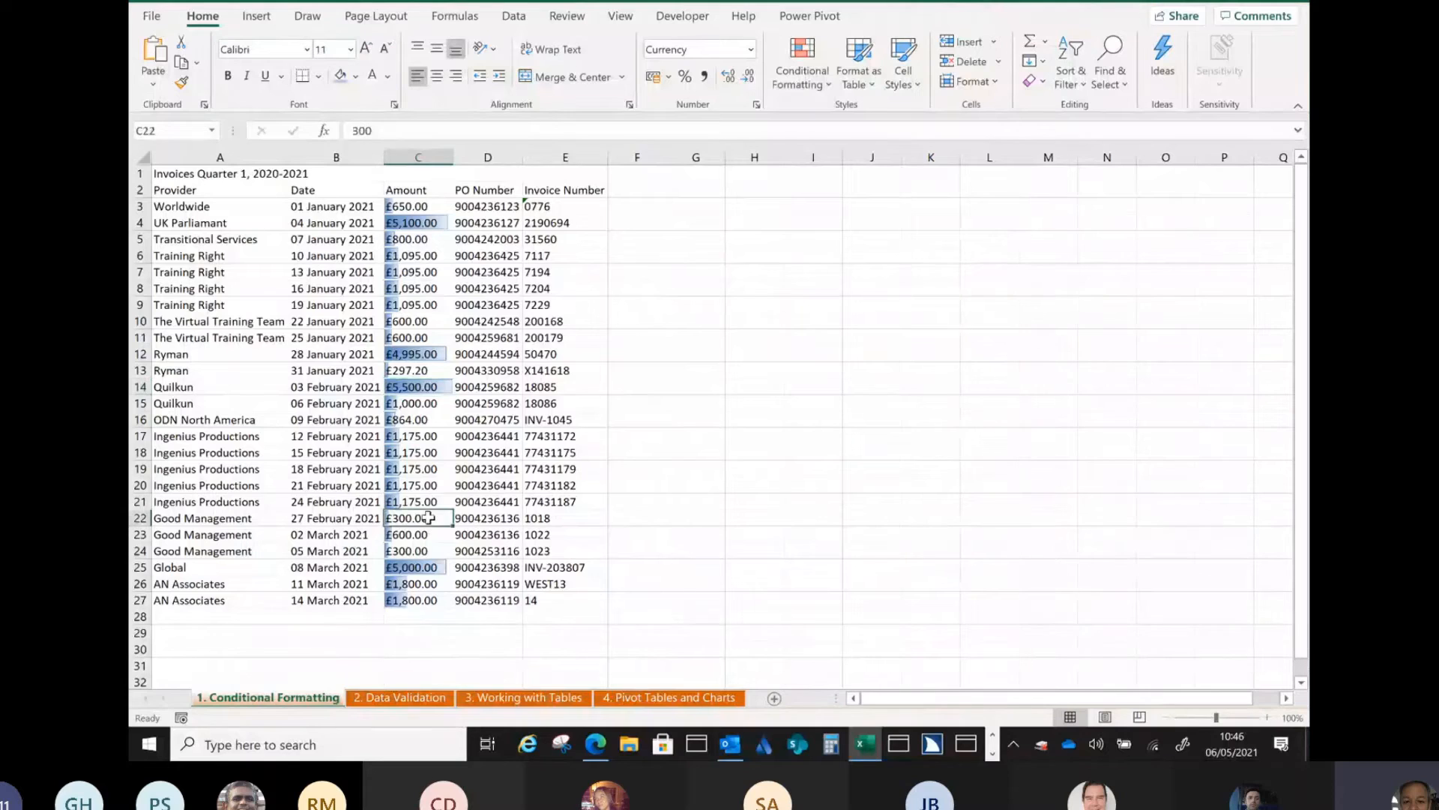
pyautogui.click(429, 371)
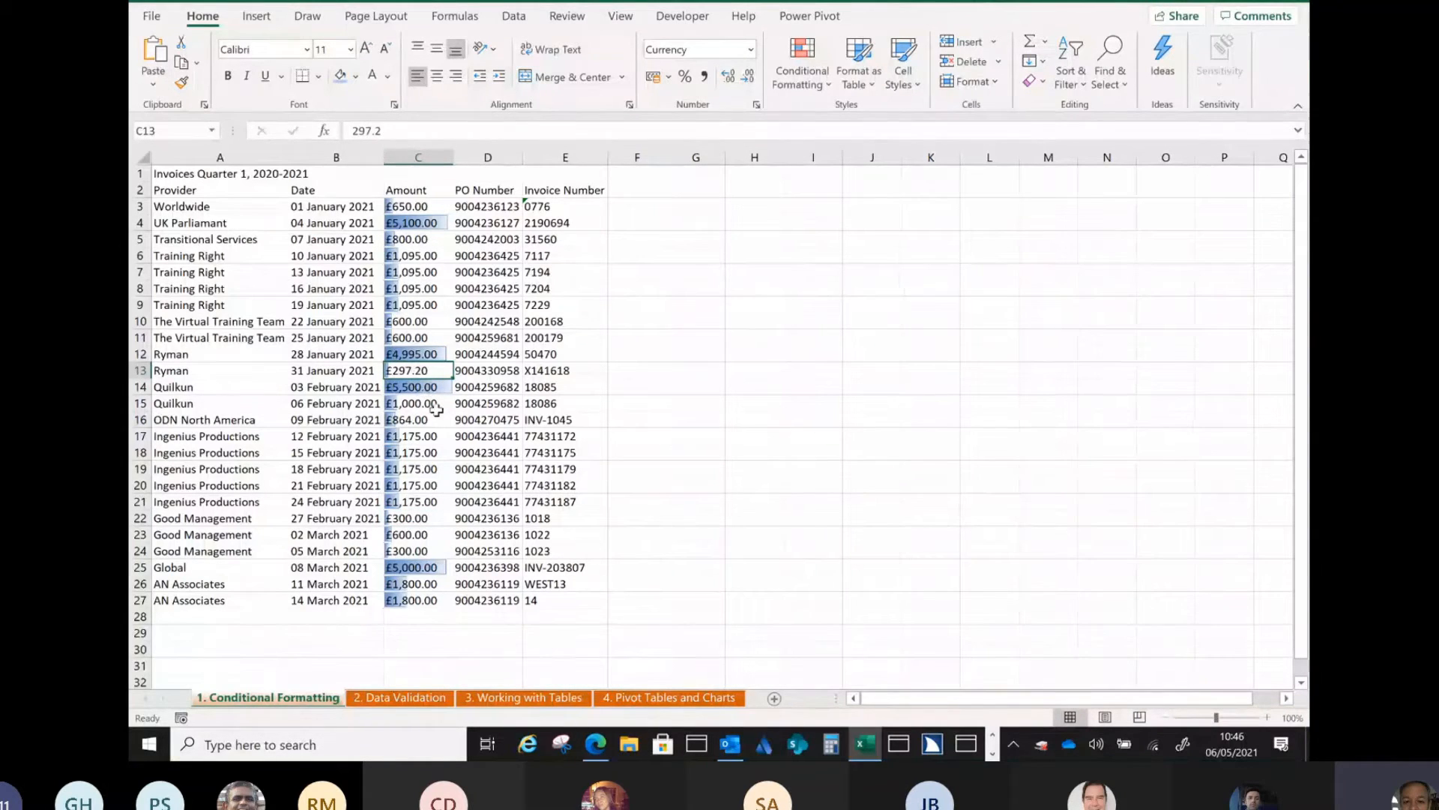
# Preview the solid-fill Green Data Bar and the Green - Yellow - Red Color Scale on the Amount column without applying them.
pyautogui.click(422, 158)
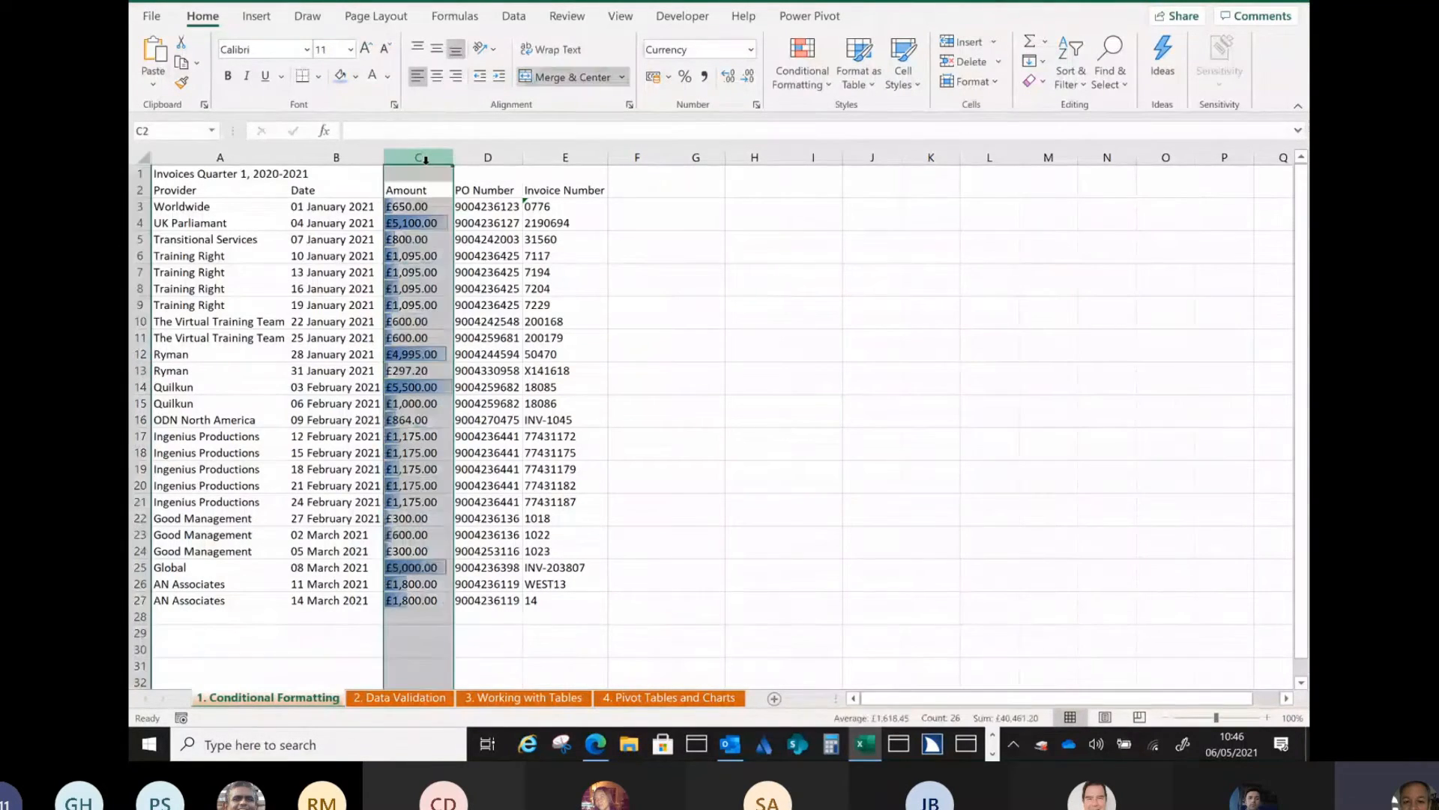
pyautogui.click(828, 82)
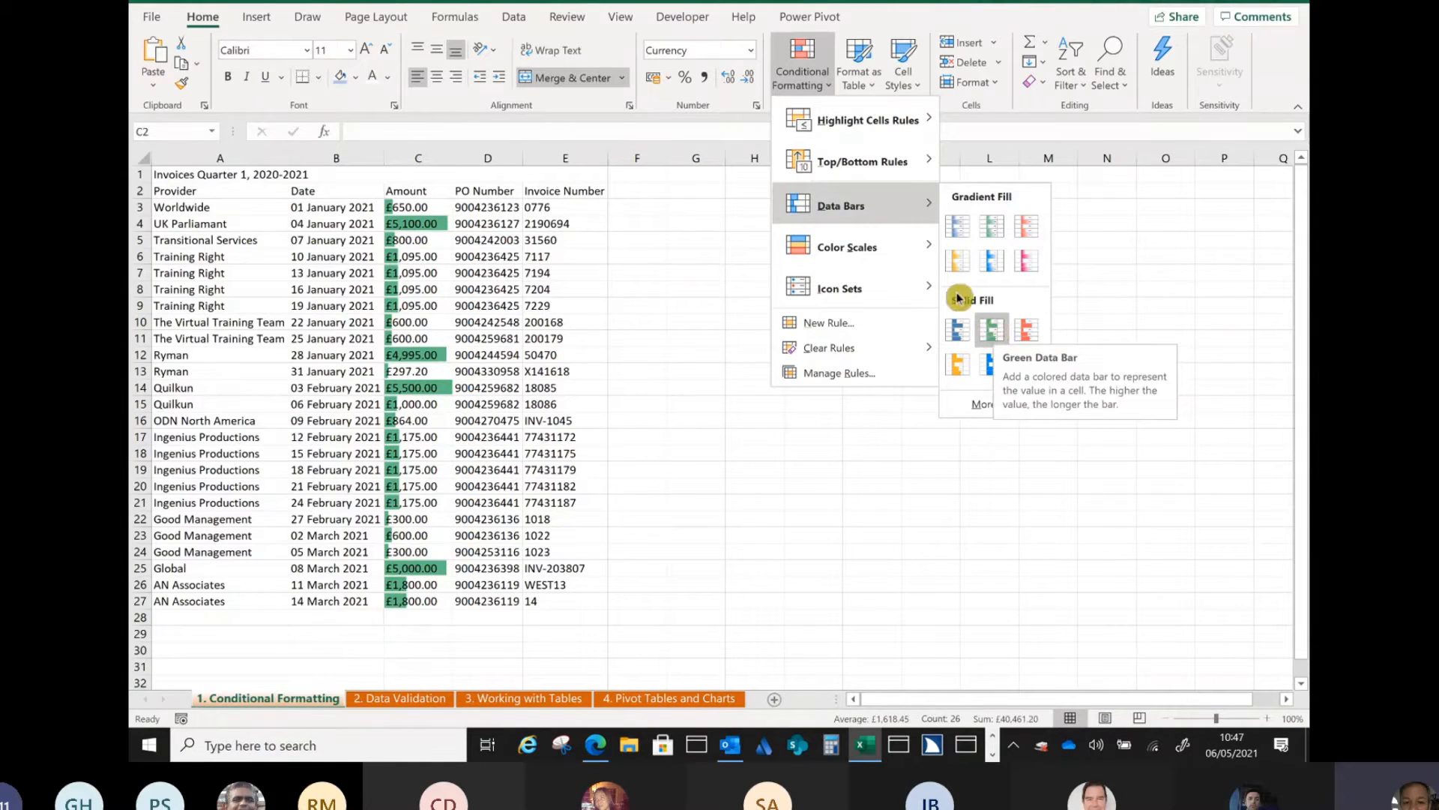
pyautogui.moveTo(888, 247)
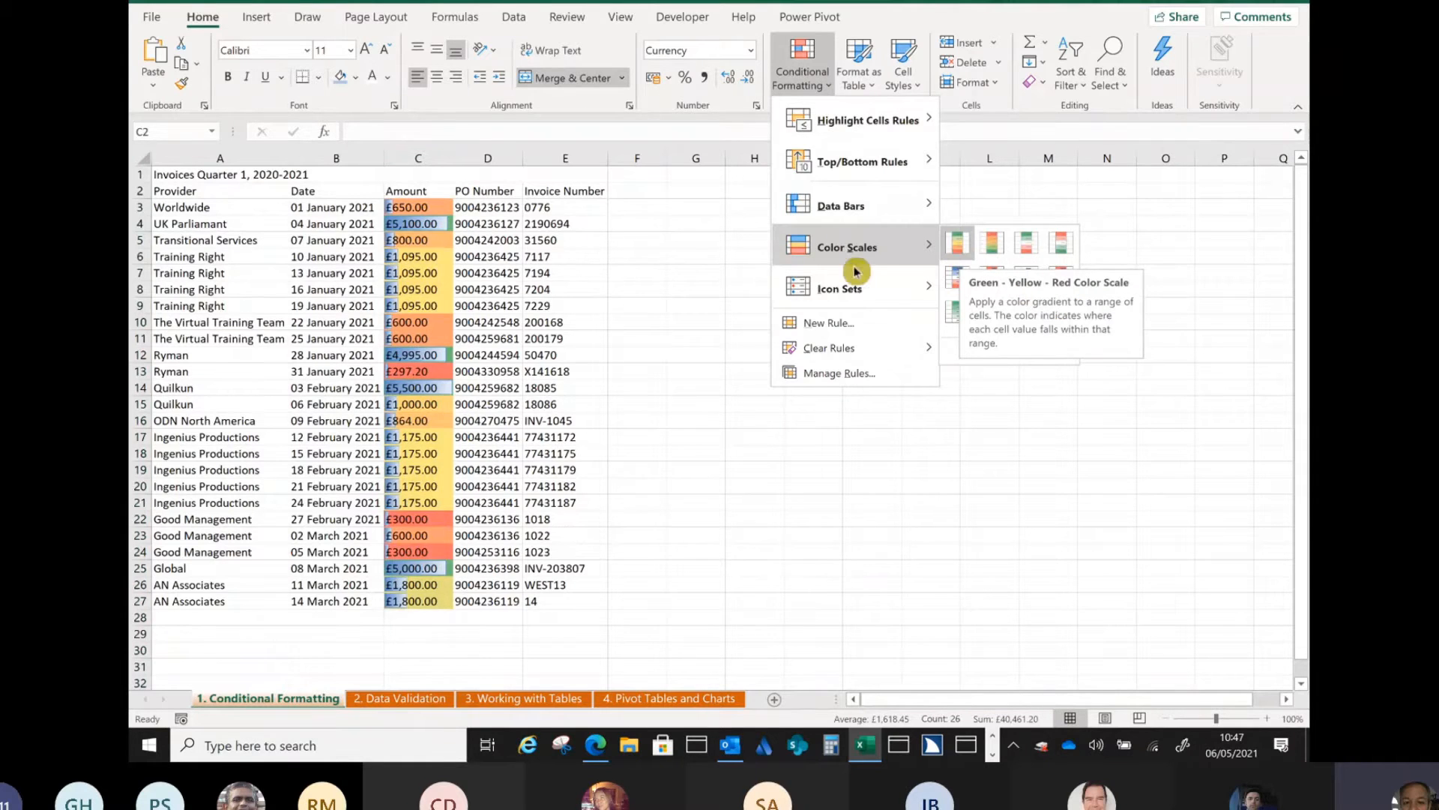
pyautogui.click(634, 339)
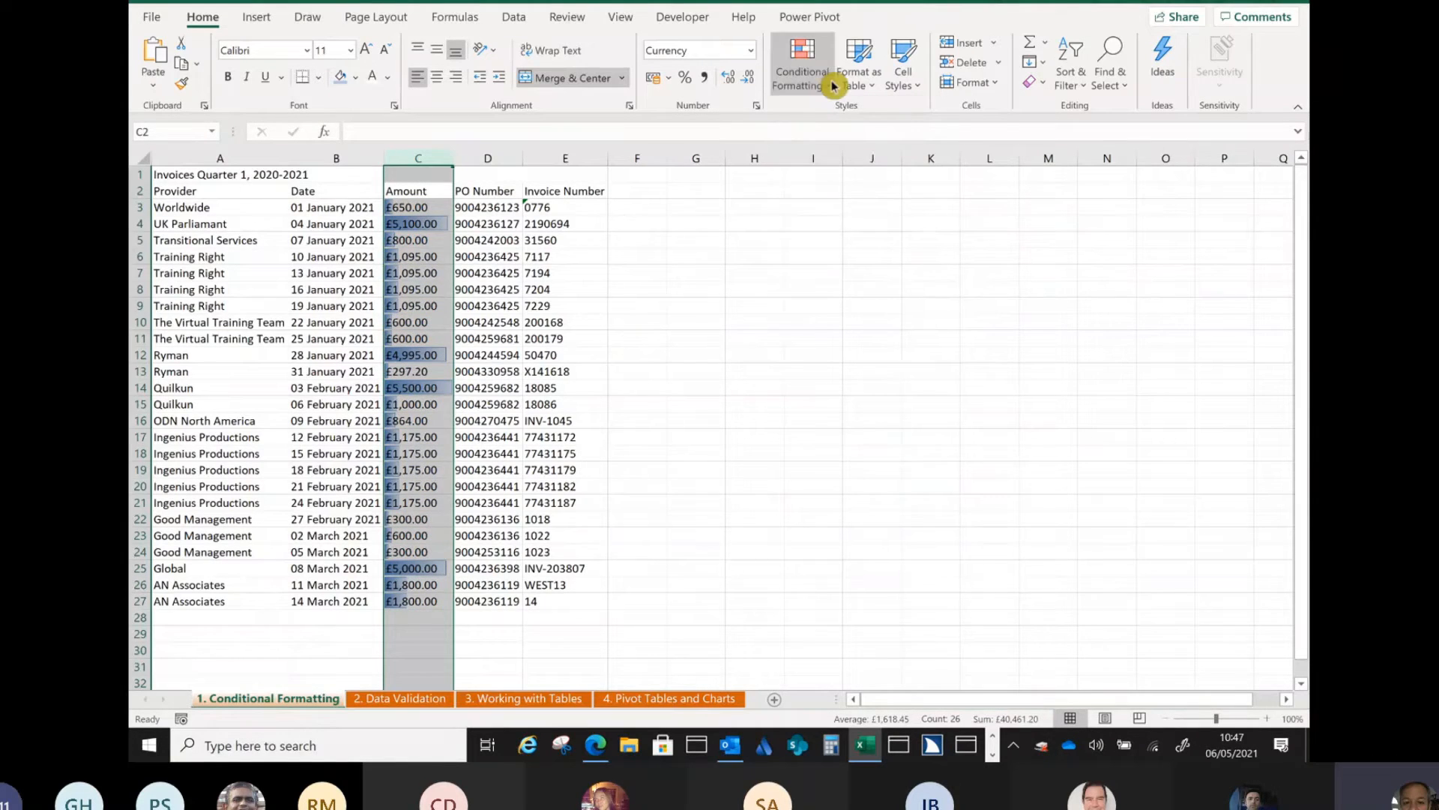
# Clear the conditional formatting rules from the selected Amount column only.
pyautogui.click(802, 74)
pyautogui.moveTo(883, 353)
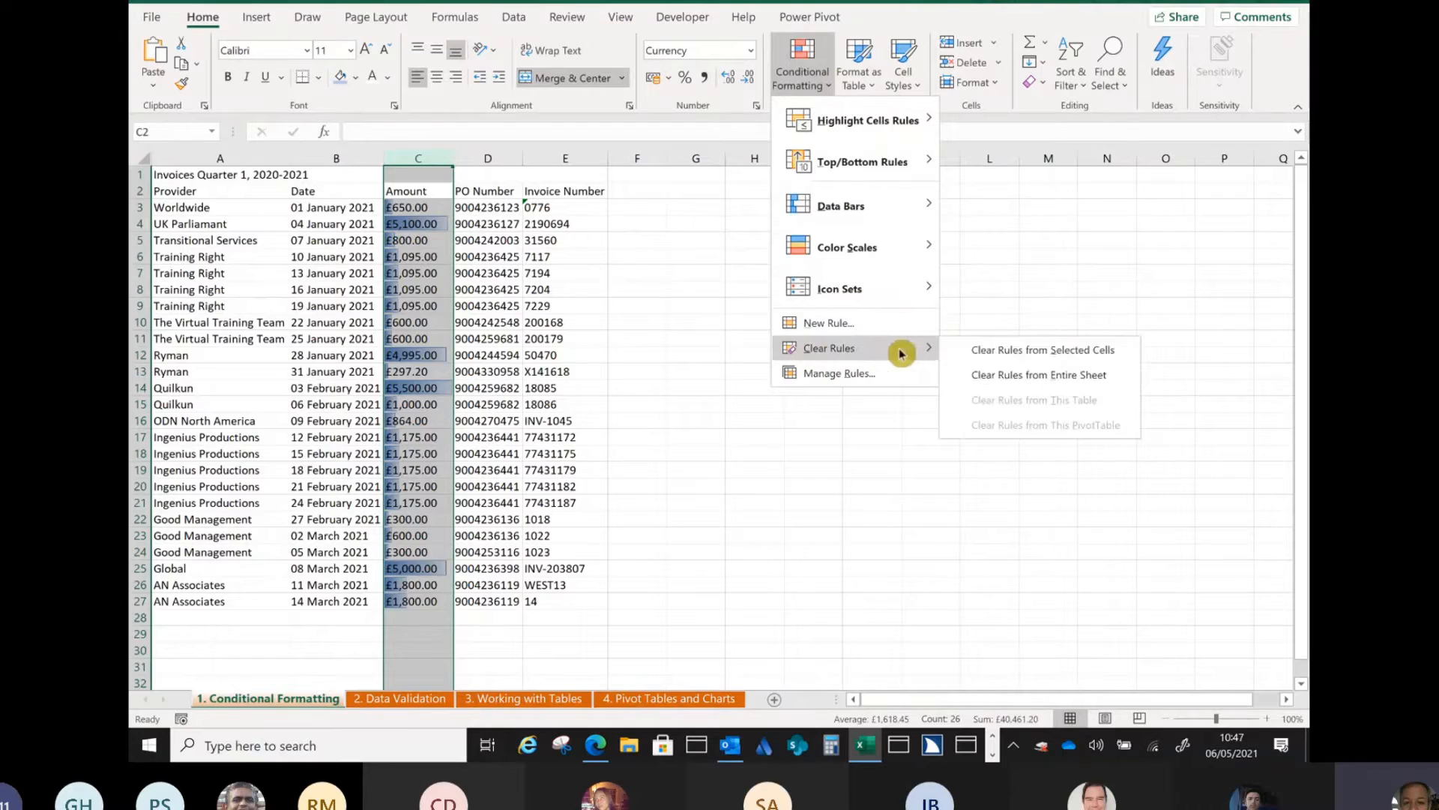
pyautogui.click(970, 360)
# Preview the color scales on the Amount column, and apply the directional icon set with three colored arrows.
pyautogui.click(830, 91)
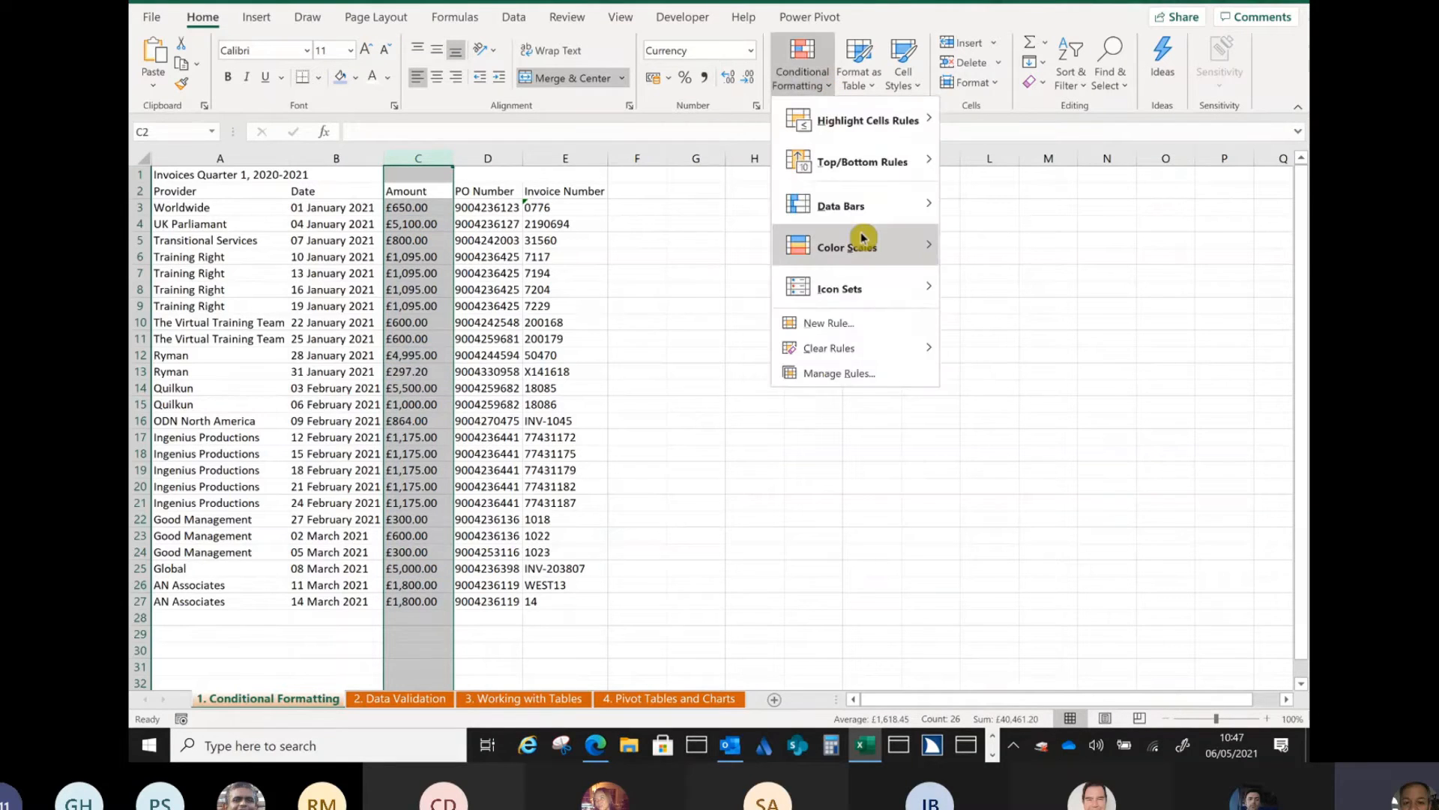
pyautogui.moveTo(911, 245)
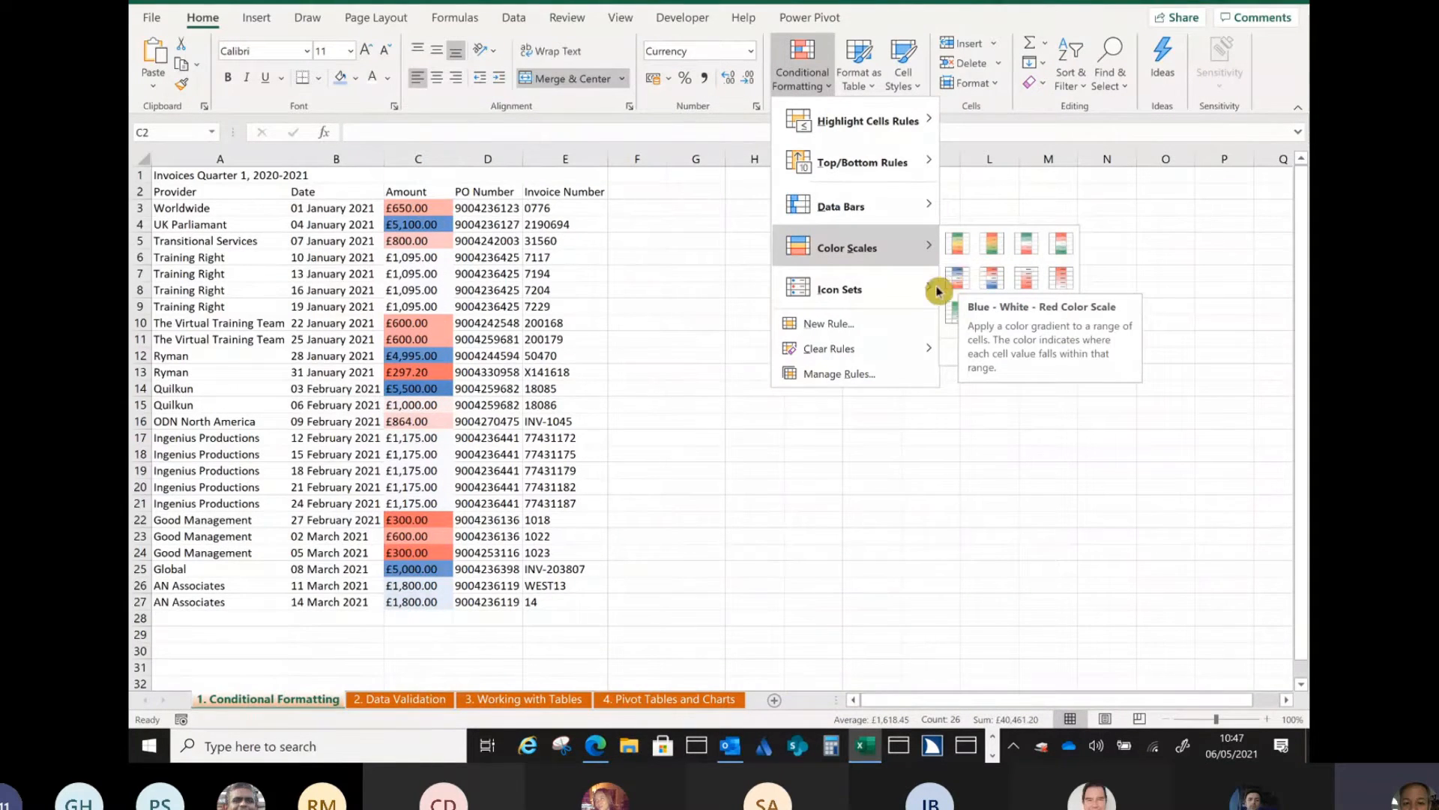
pyautogui.moveTo(897, 302)
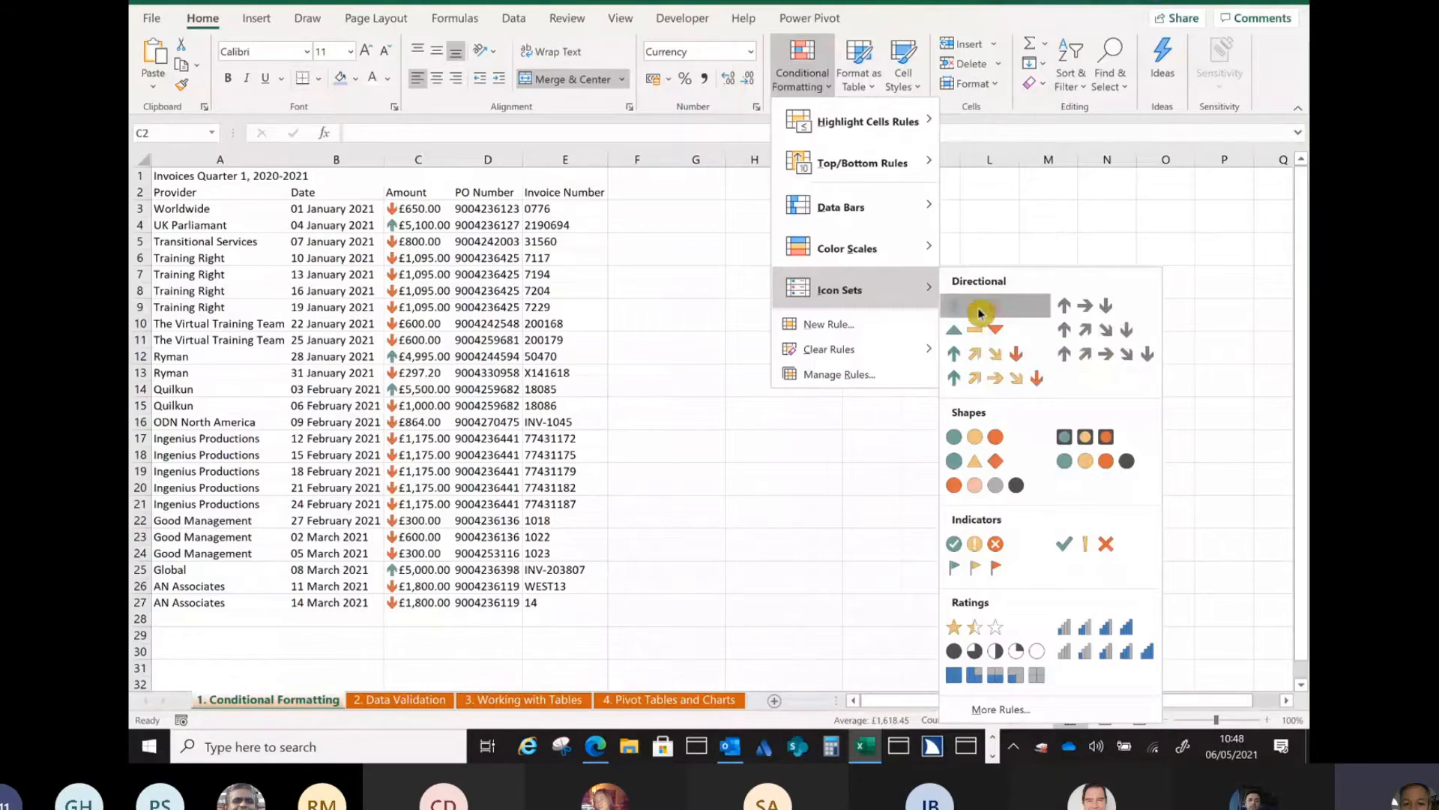
pyautogui.click(979, 312)
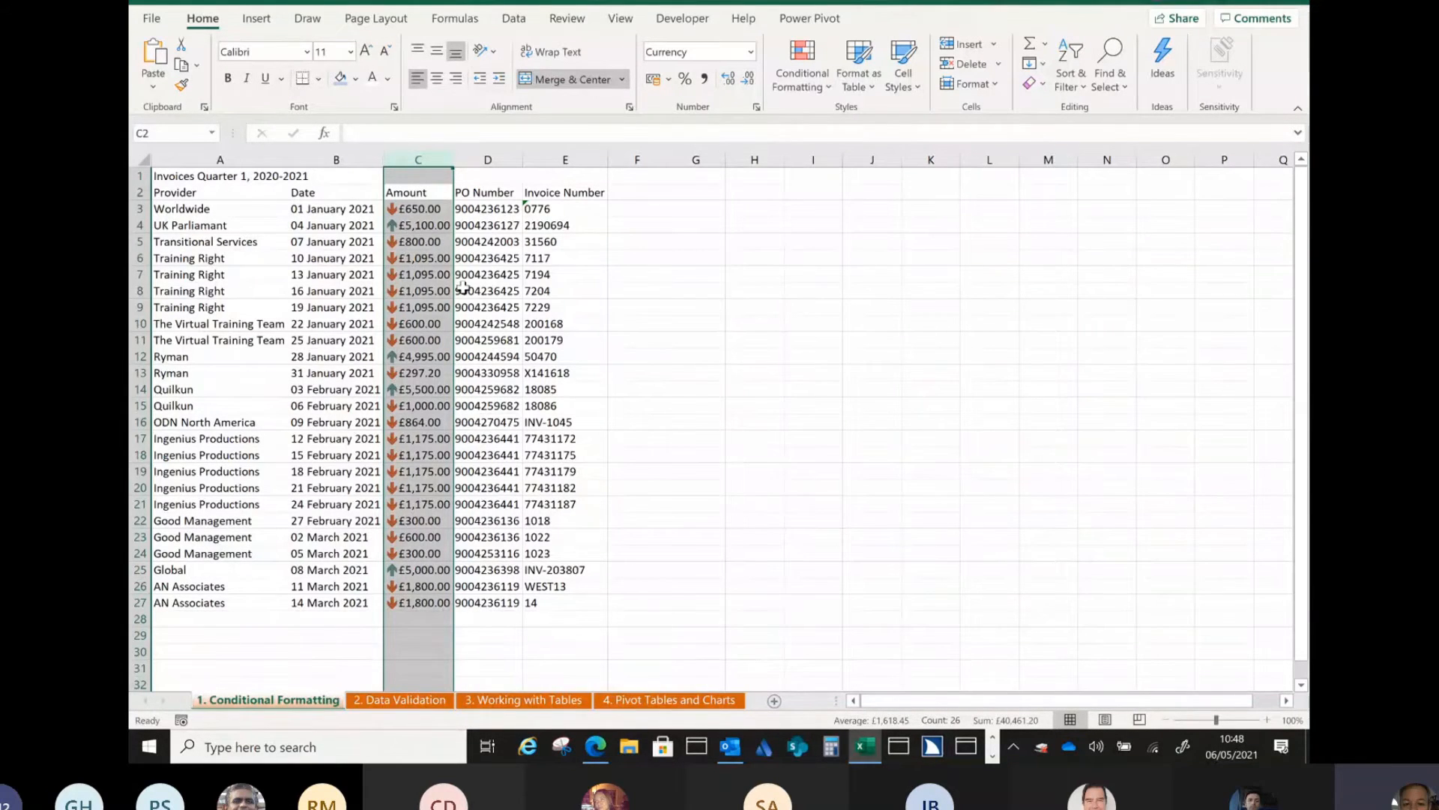
# Compare the arrow icons with the amounts in cells C7, C4, C12 and C15.
pyautogui.click(426, 273)
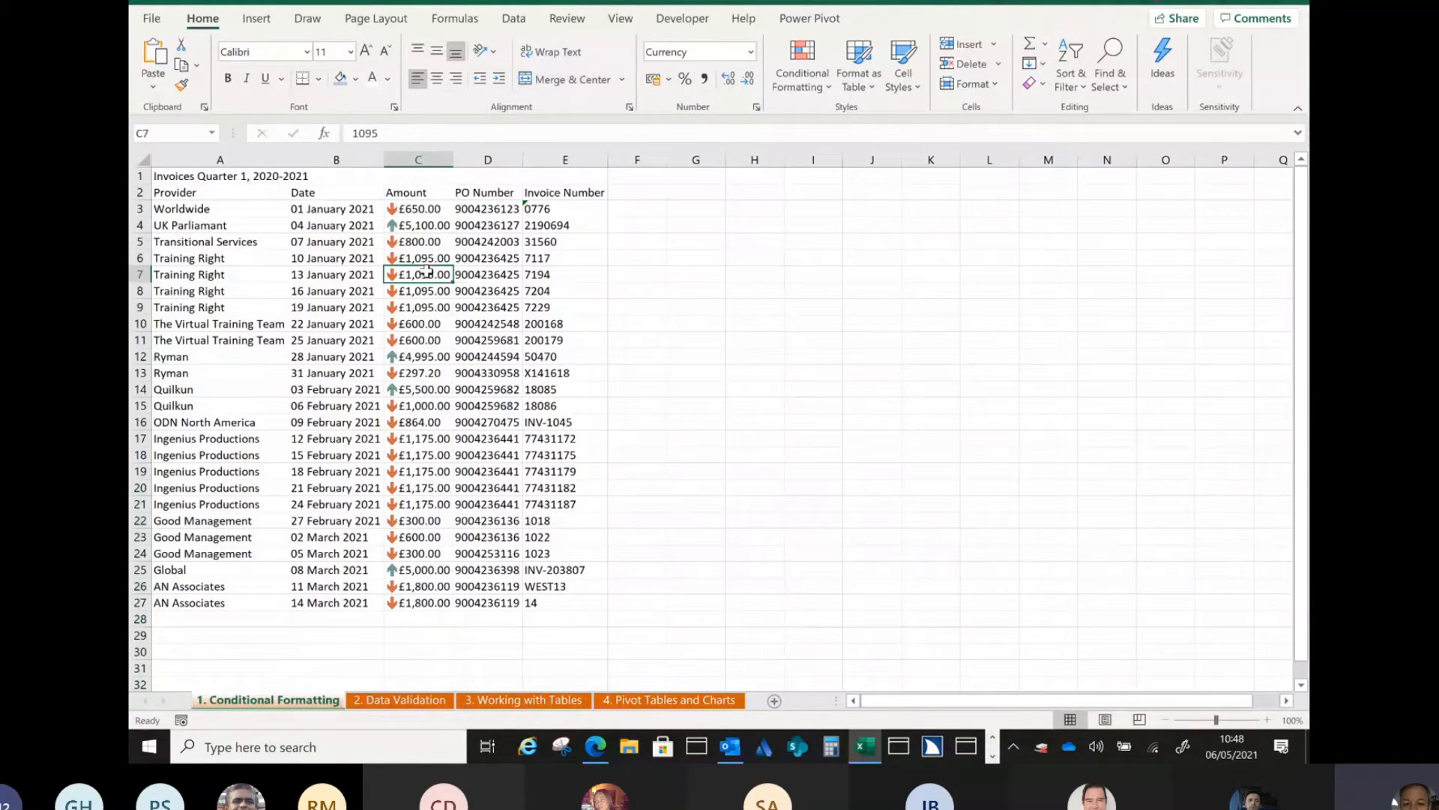
pyautogui.click(442, 226)
pyautogui.click(437, 360)
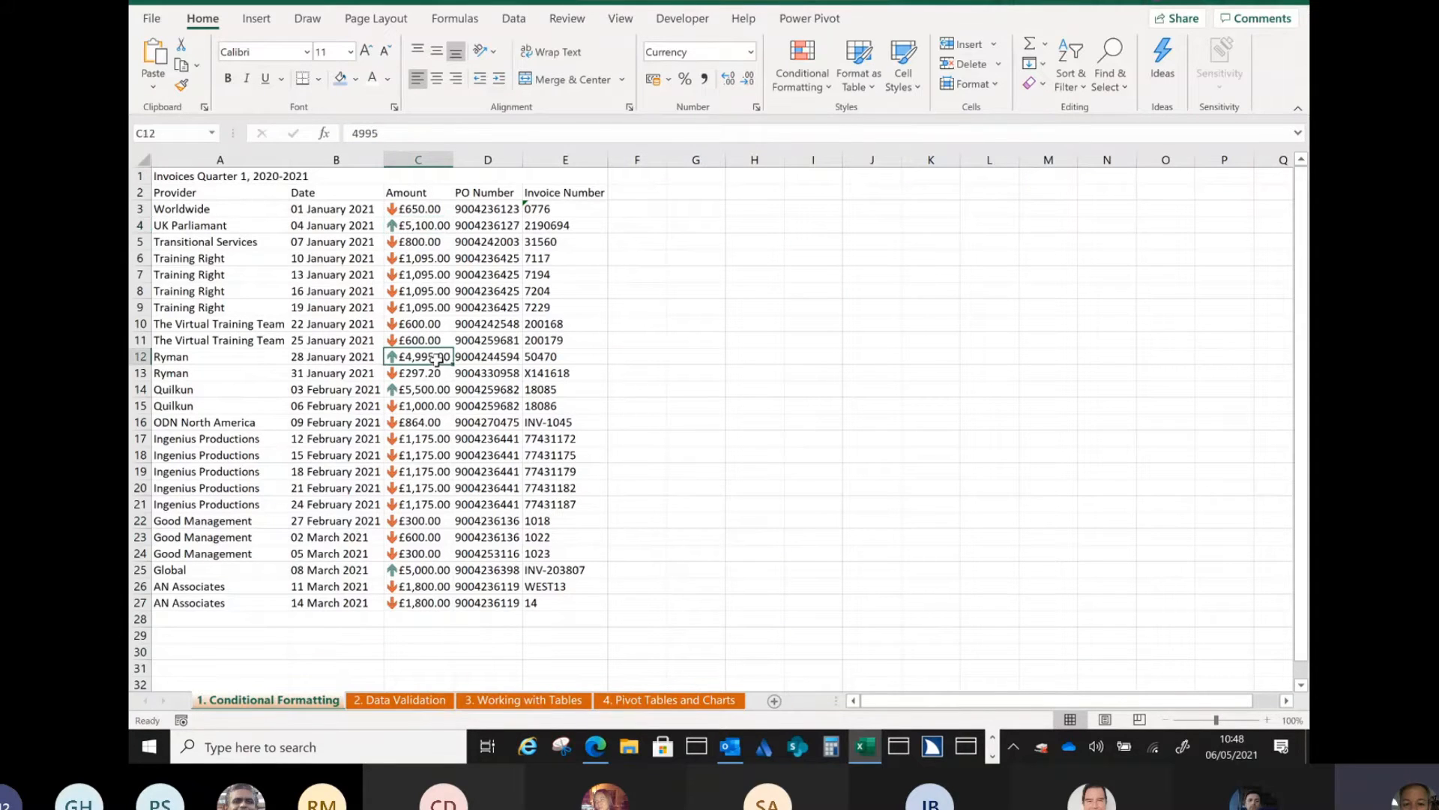
pyautogui.click(428, 408)
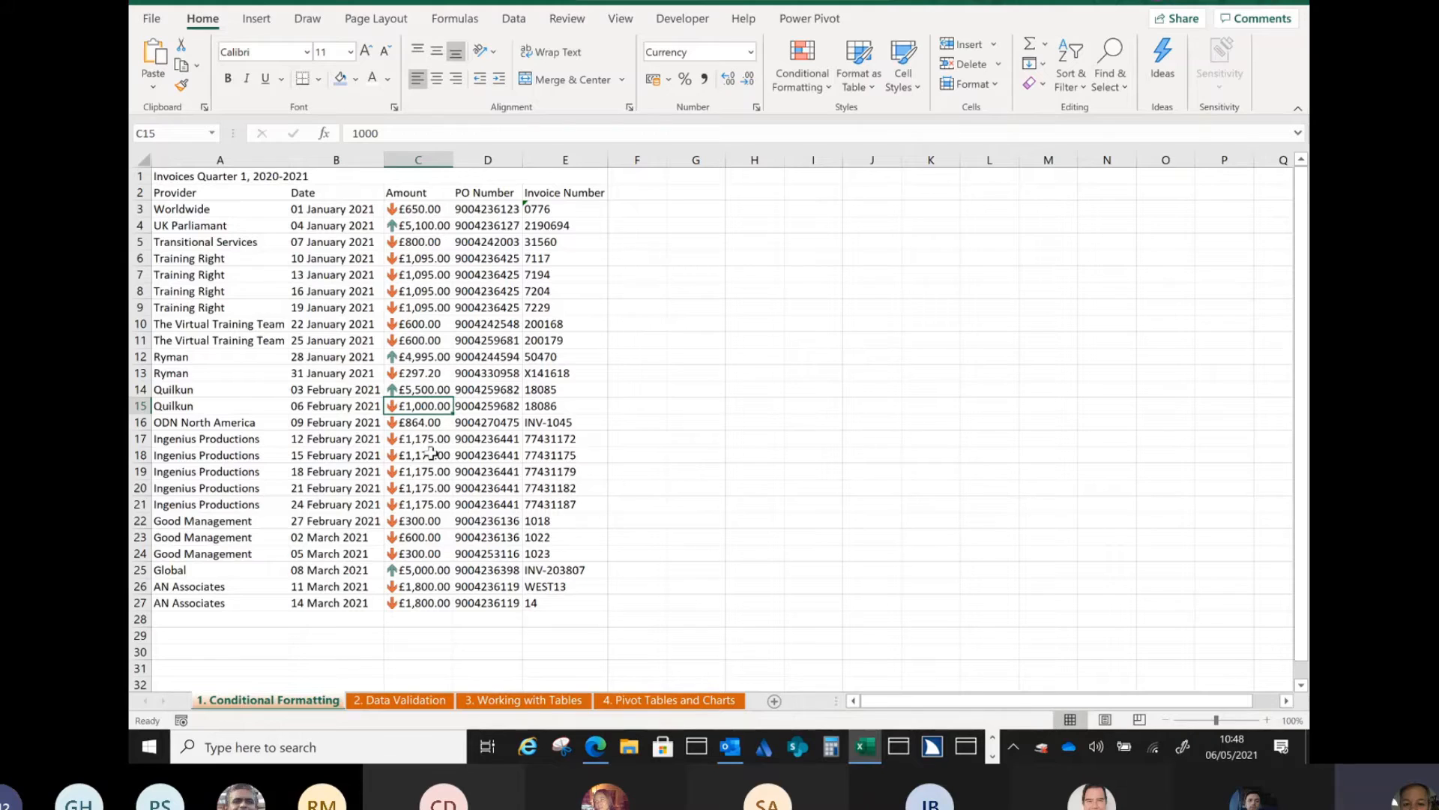
# Edit the Amount column's icon set rule so the green up arrow shows for values >= 1000, with the type set to Number.
pyautogui.click(433, 158)
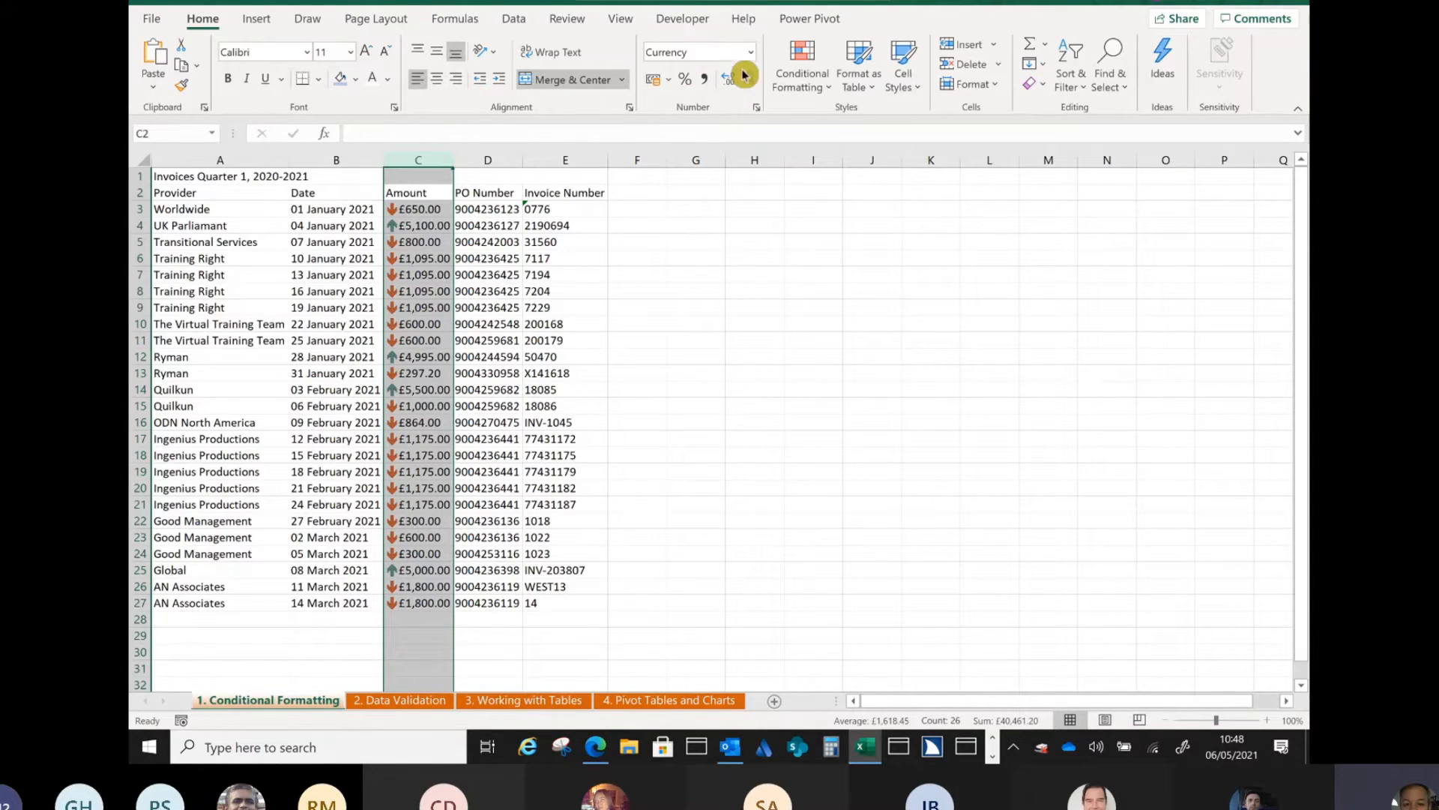
pyautogui.click(812, 86)
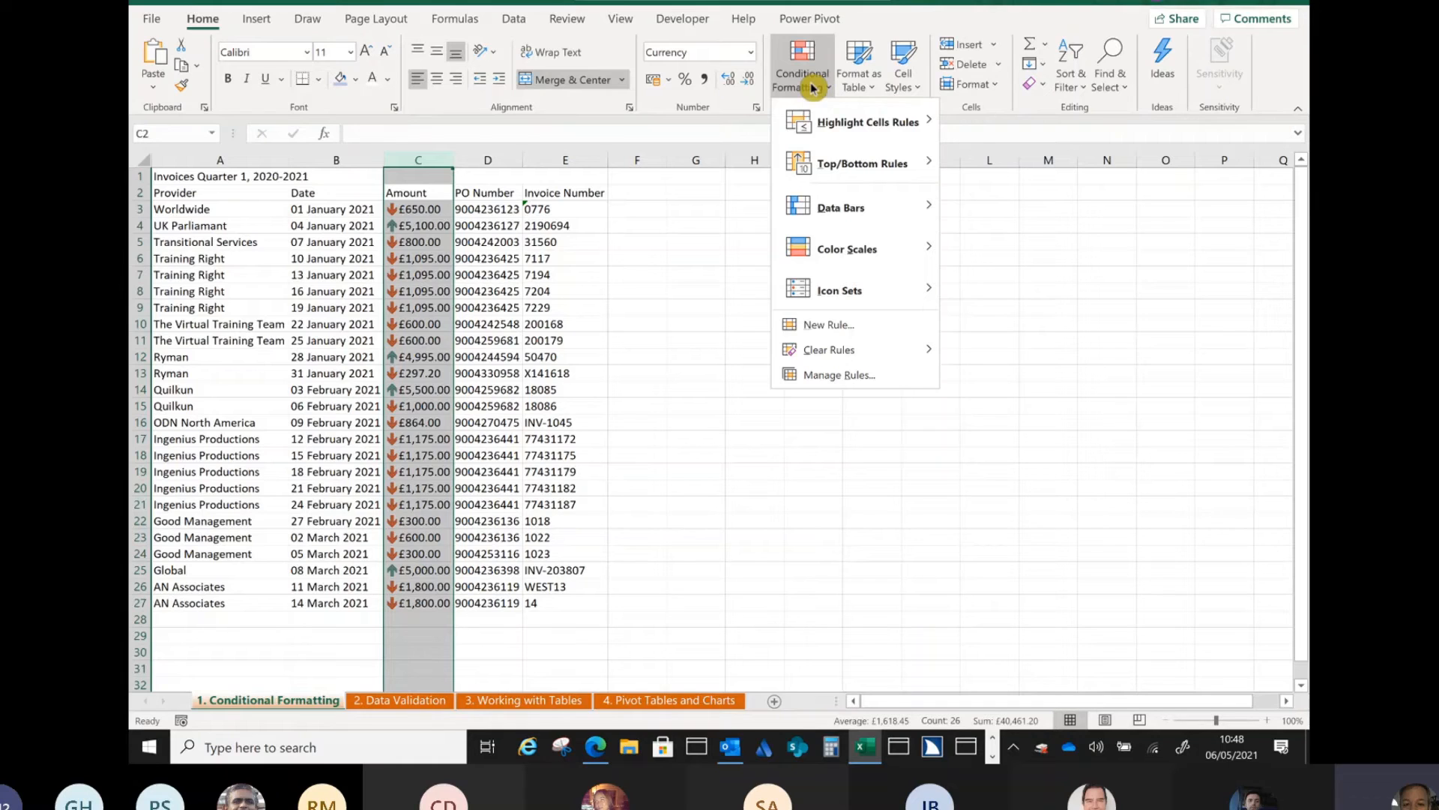
pyautogui.click(863, 377)
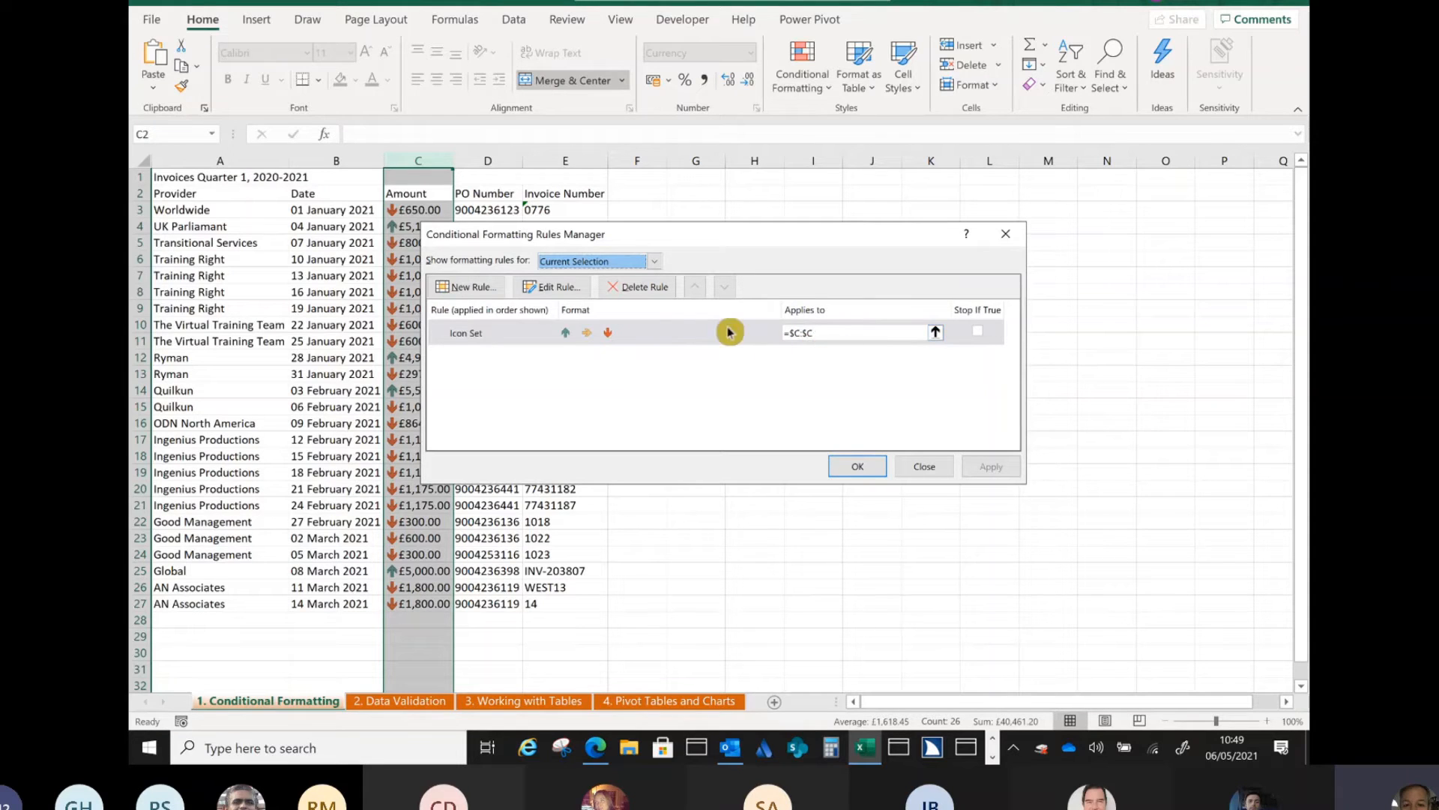
pyautogui.doubleClick(663, 336)
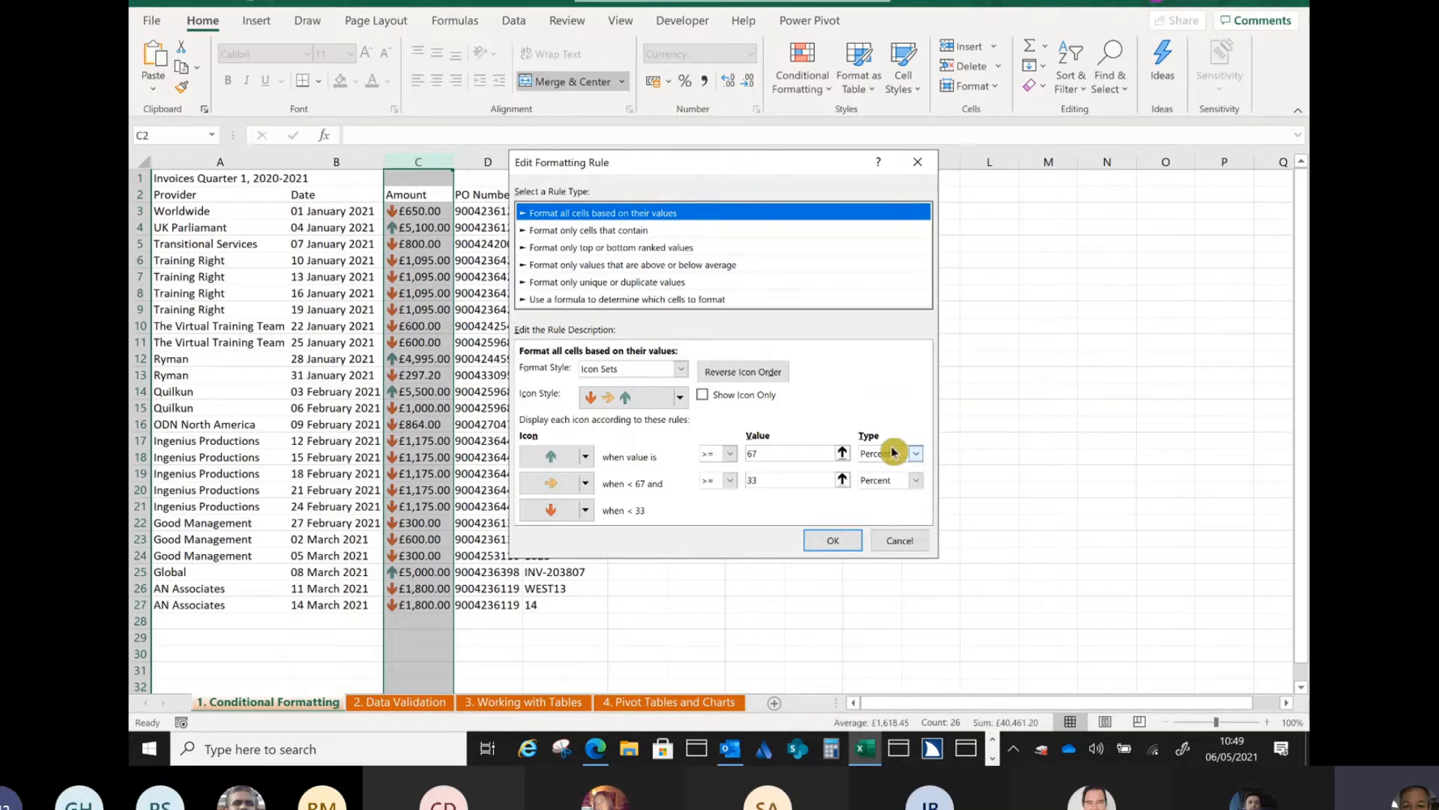
pyautogui.click(919, 455)
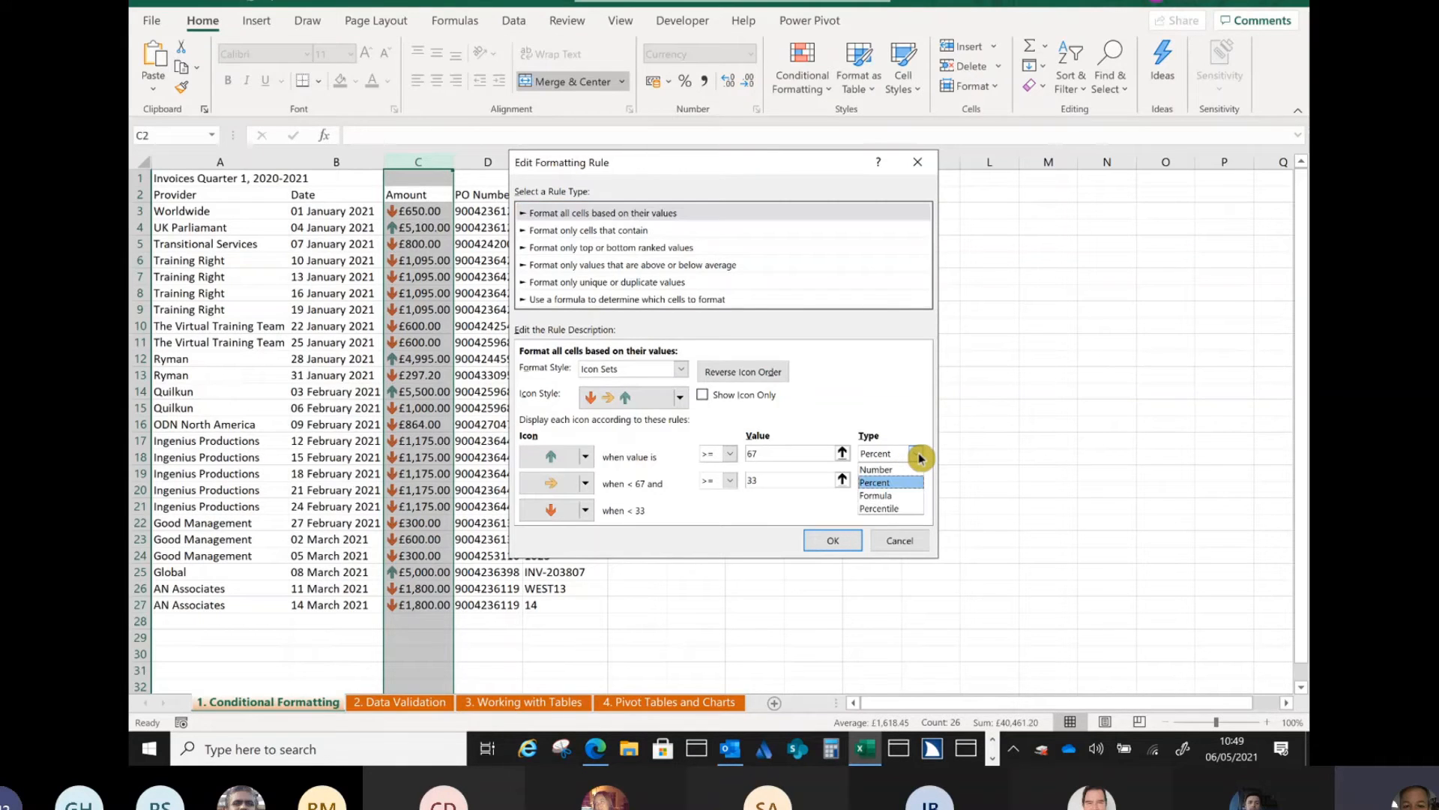
pyautogui.click(911, 468)
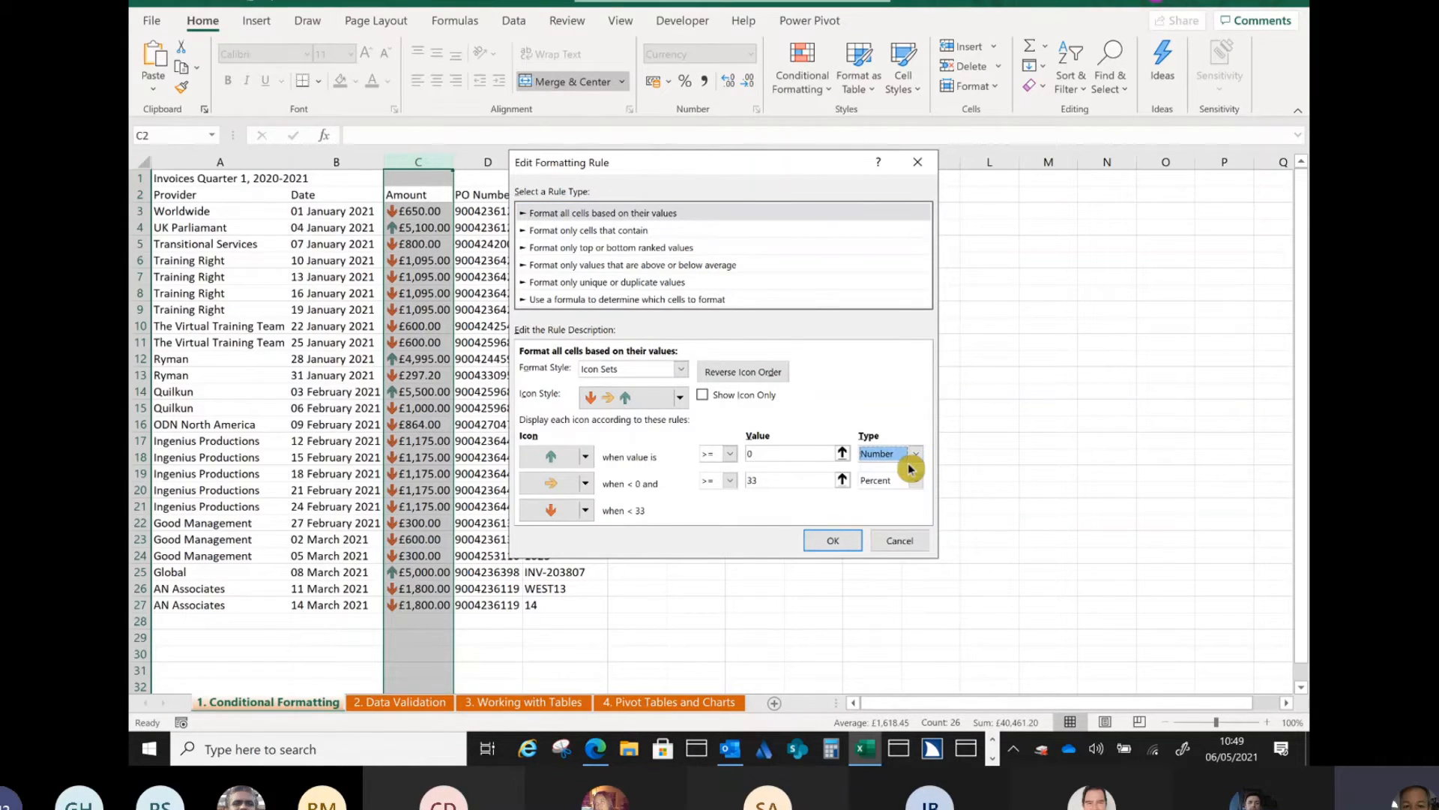
pyautogui.click(793, 452)
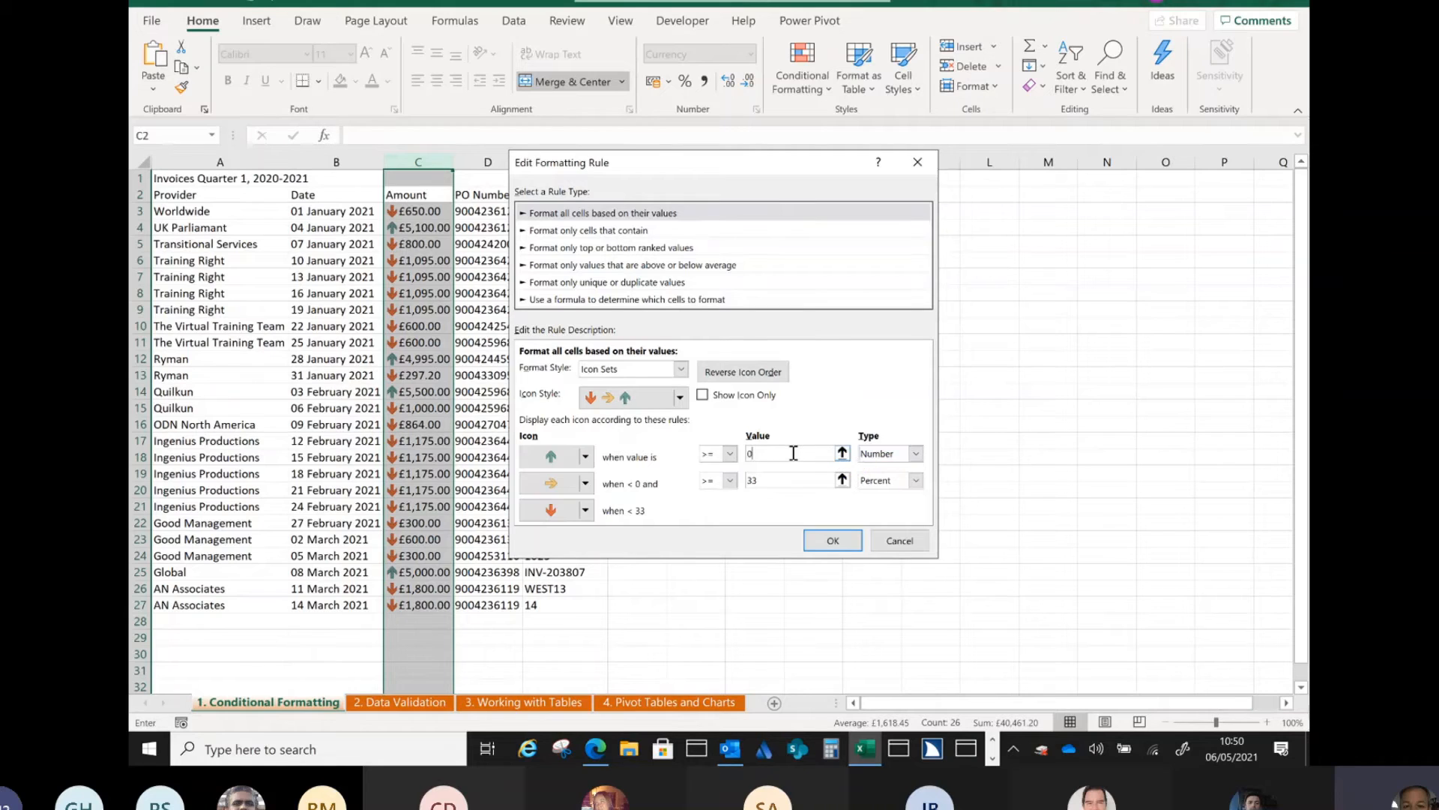
pyautogui.press('BackSpace')
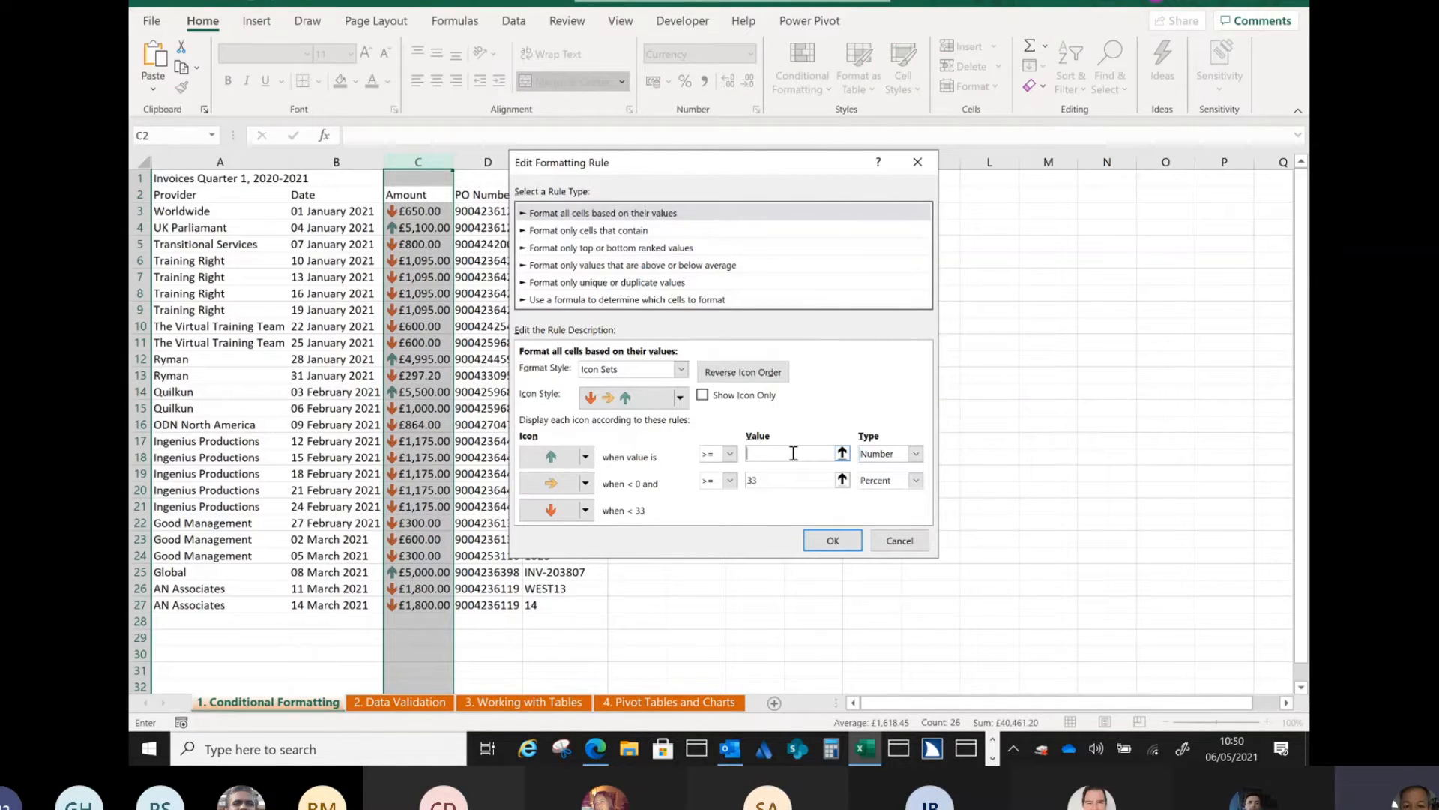
pyautogui.write('1000')
pyautogui.press('Tab')
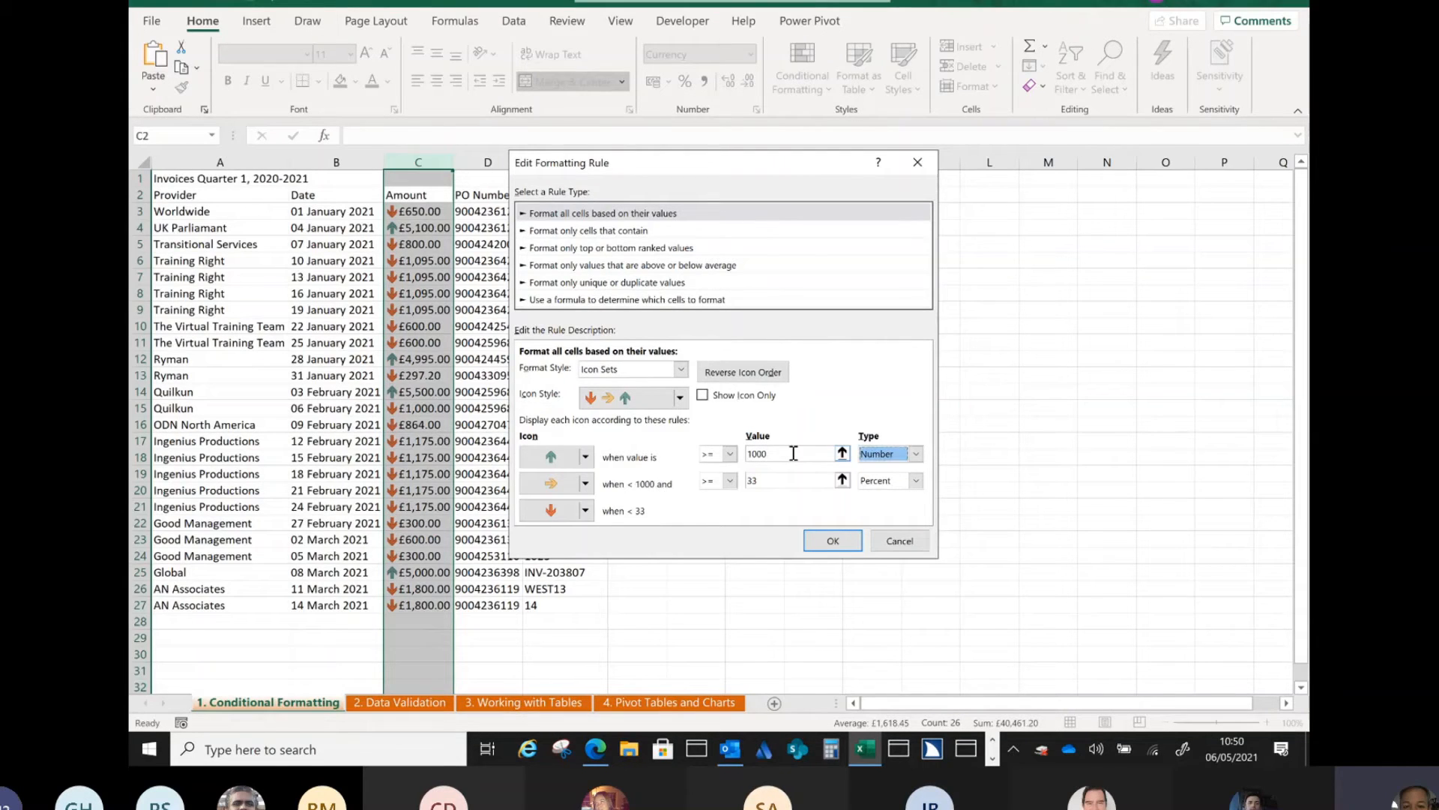
# Set the yellow arrow's threshold to >= 500 with type Number, and apply the edited rule to the Amount column.
pyautogui.click(569, 485)
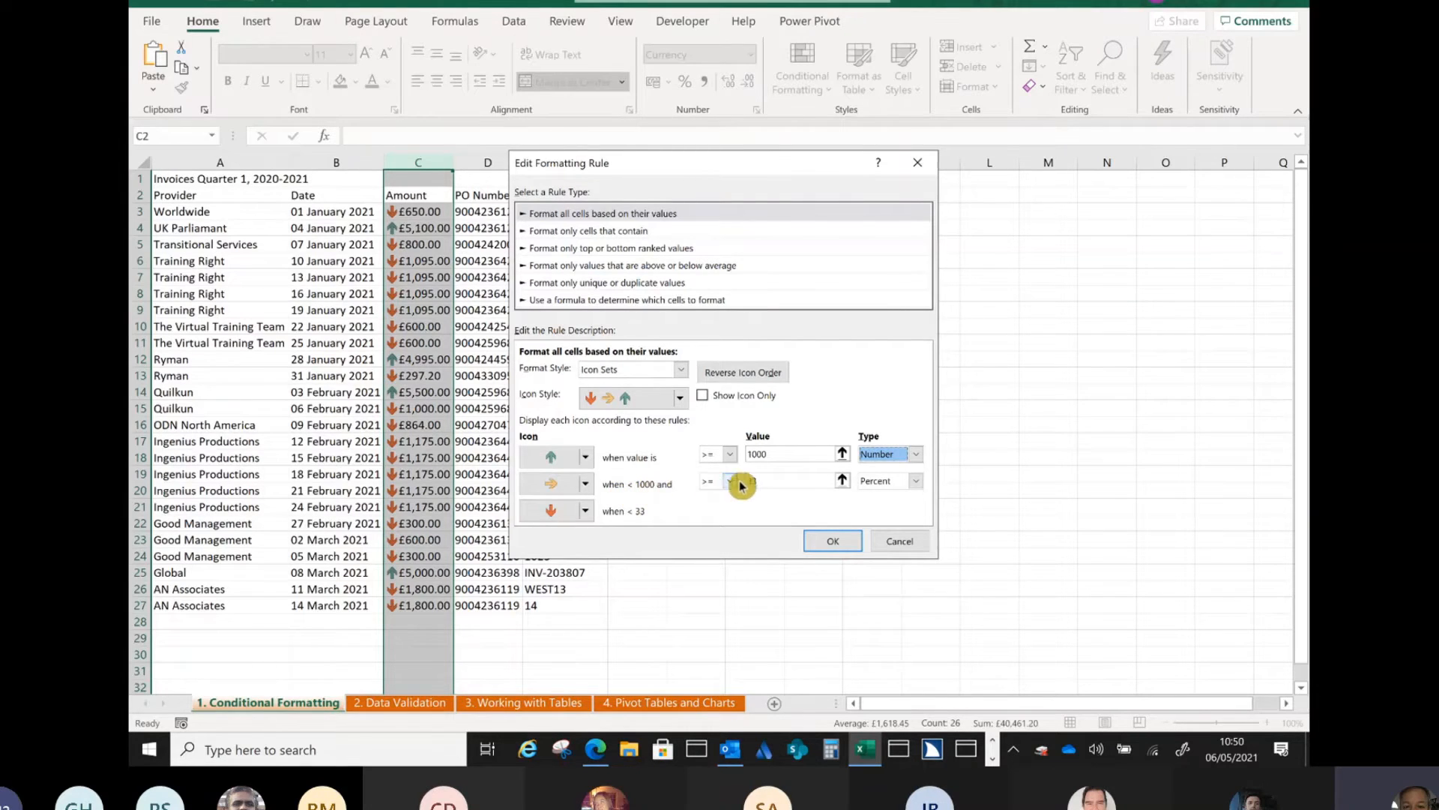
pyautogui.click(778, 482)
pyautogui.click(916, 480)
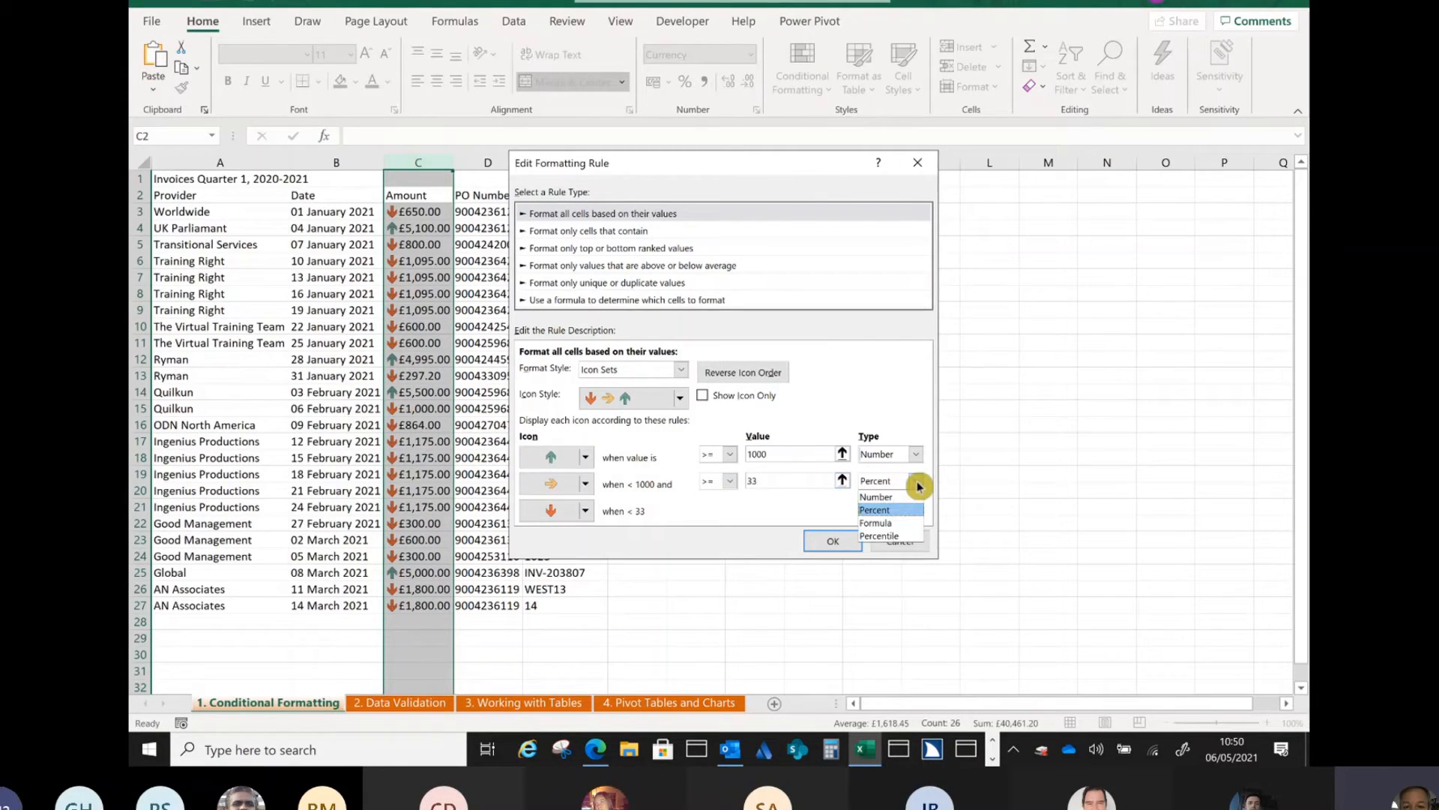
pyautogui.click(907, 504)
pyautogui.click(787, 486)
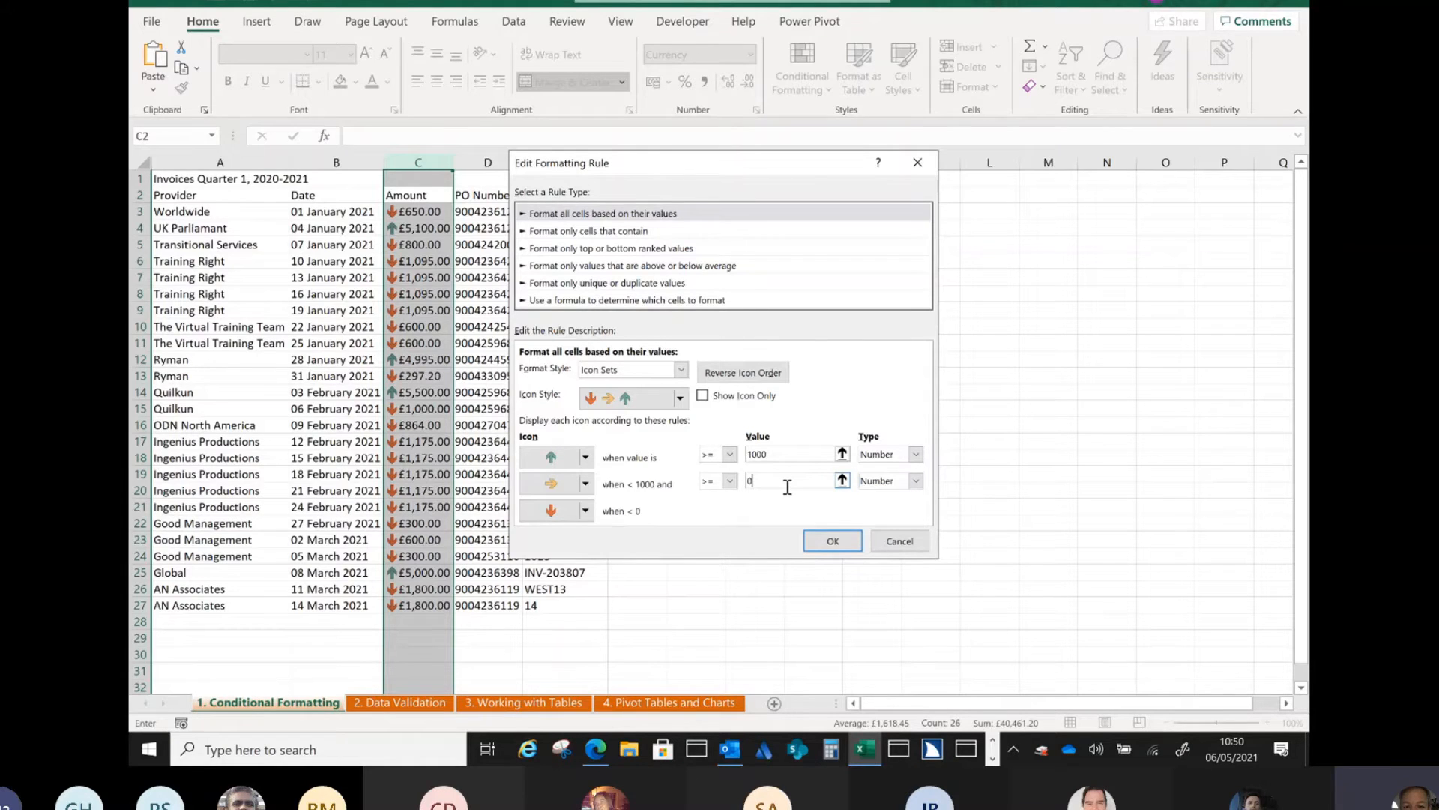
pyautogui.press('BackSpace')
pyautogui.write('500')
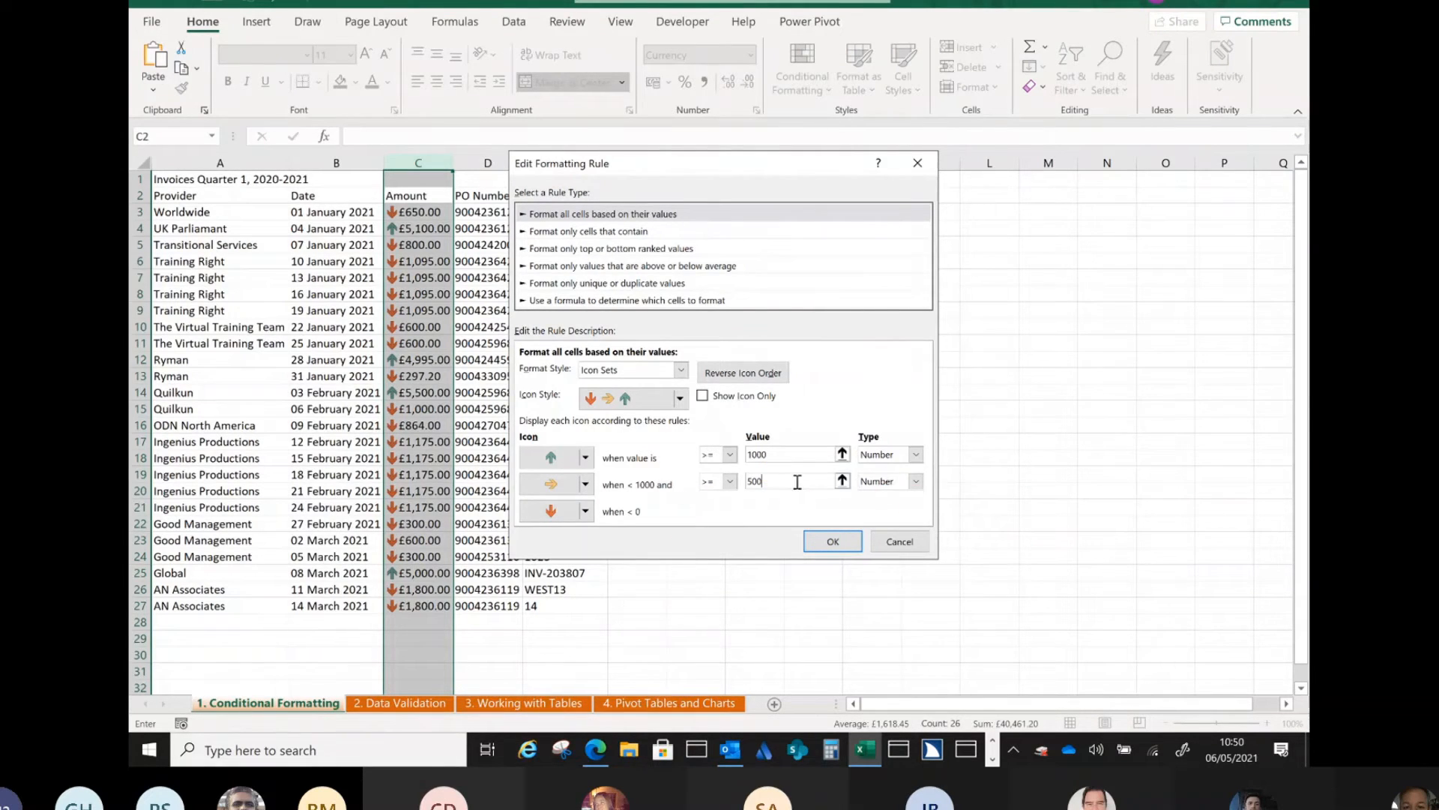
pyautogui.press('Tab')
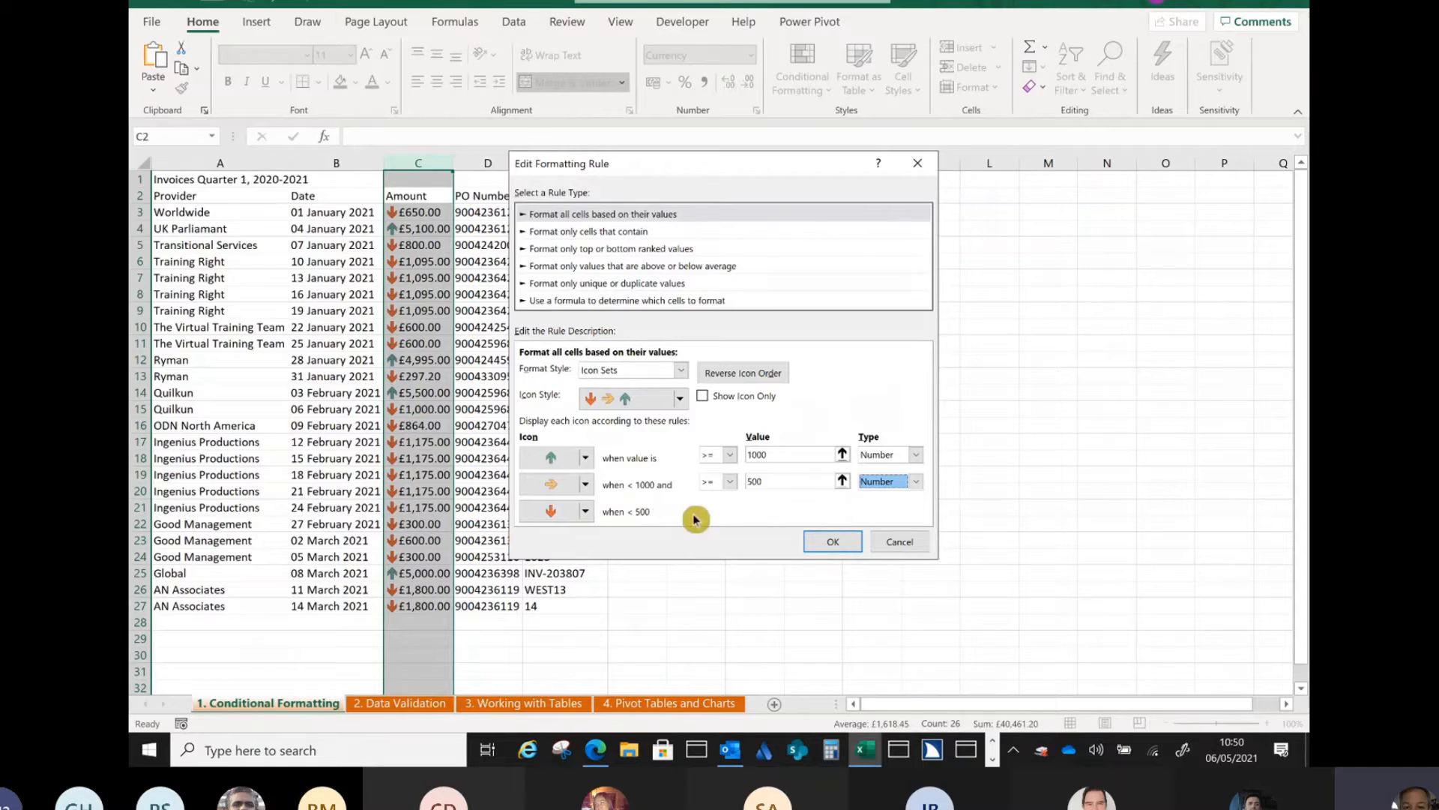
pyautogui.click(832, 542)
pyautogui.click(1001, 469)
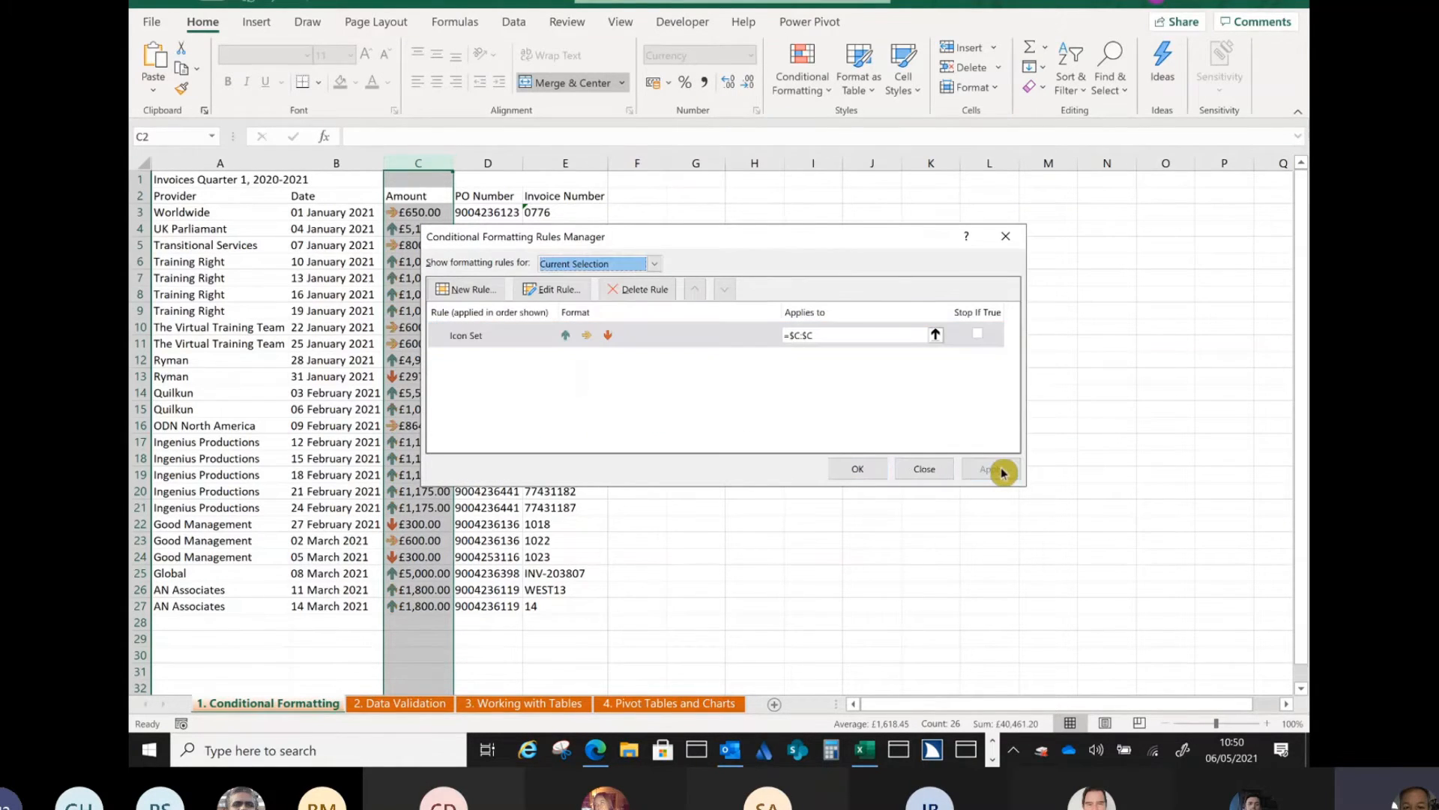
pyautogui.click(919, 470)
pyautogui.click(560, 455)
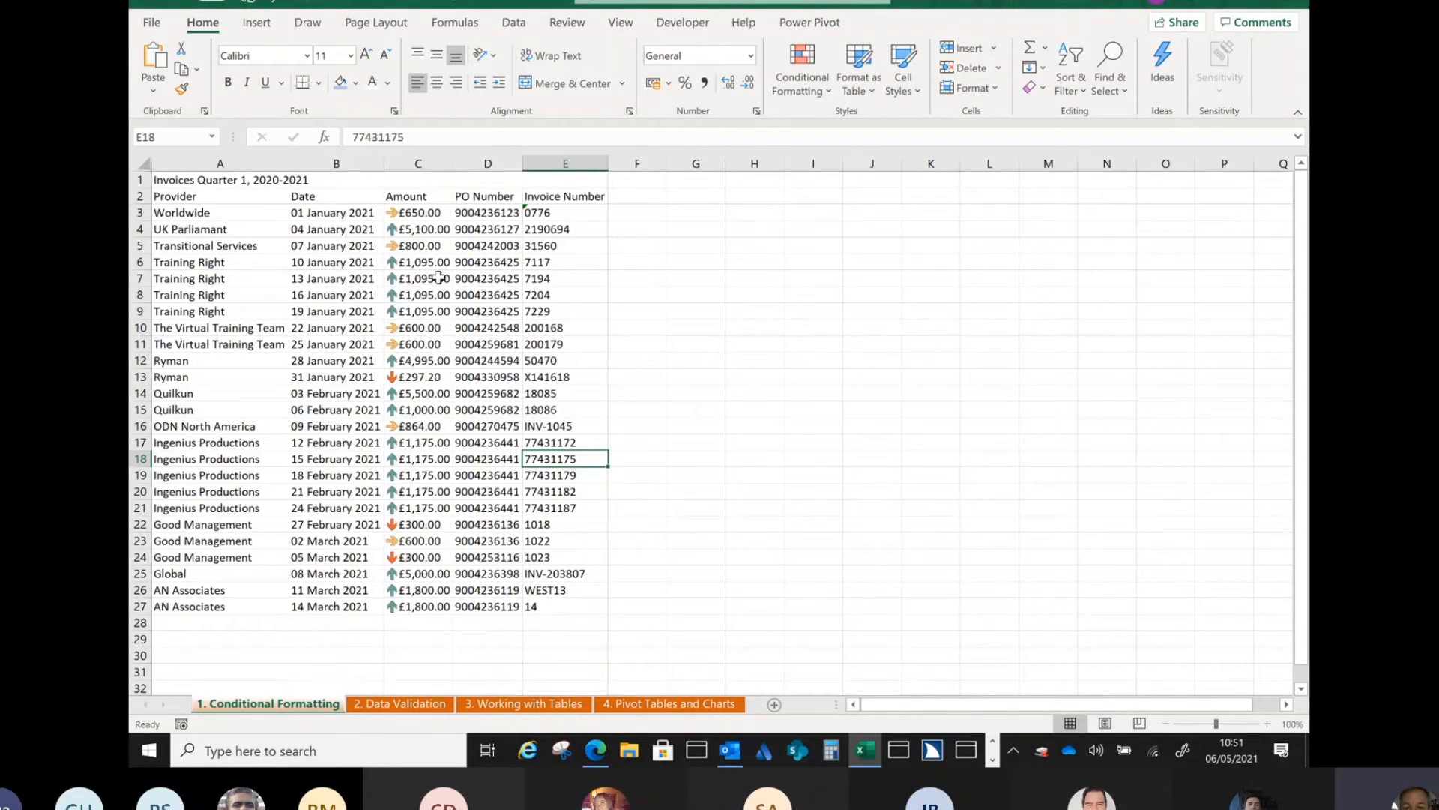
pyautogui.moveTo(418, 246); pyautogui.dragTo(420, 344)
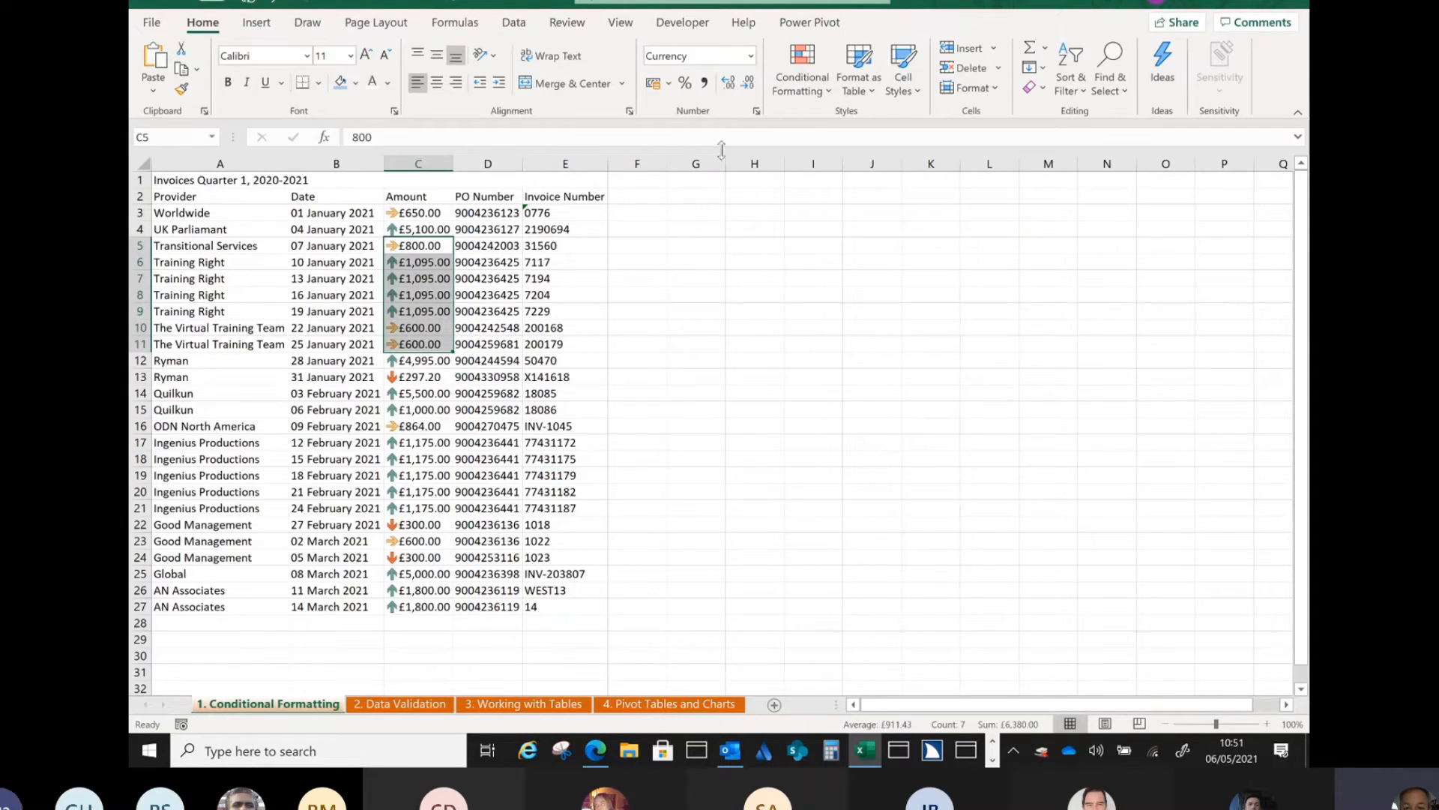
pyautogui.click(822, 104)
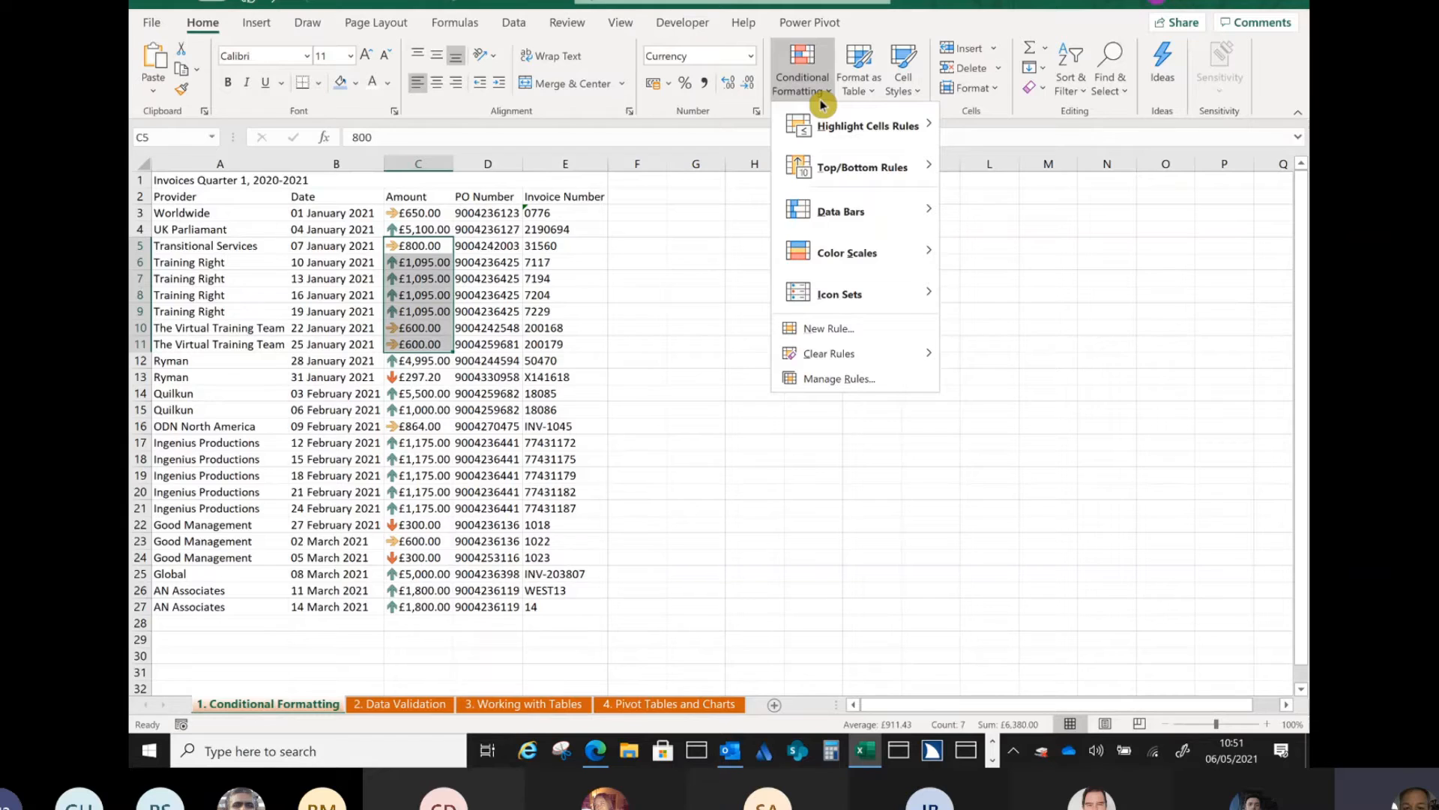
pyautogui.click(507, 261)
pyautogui.click(507, 261)
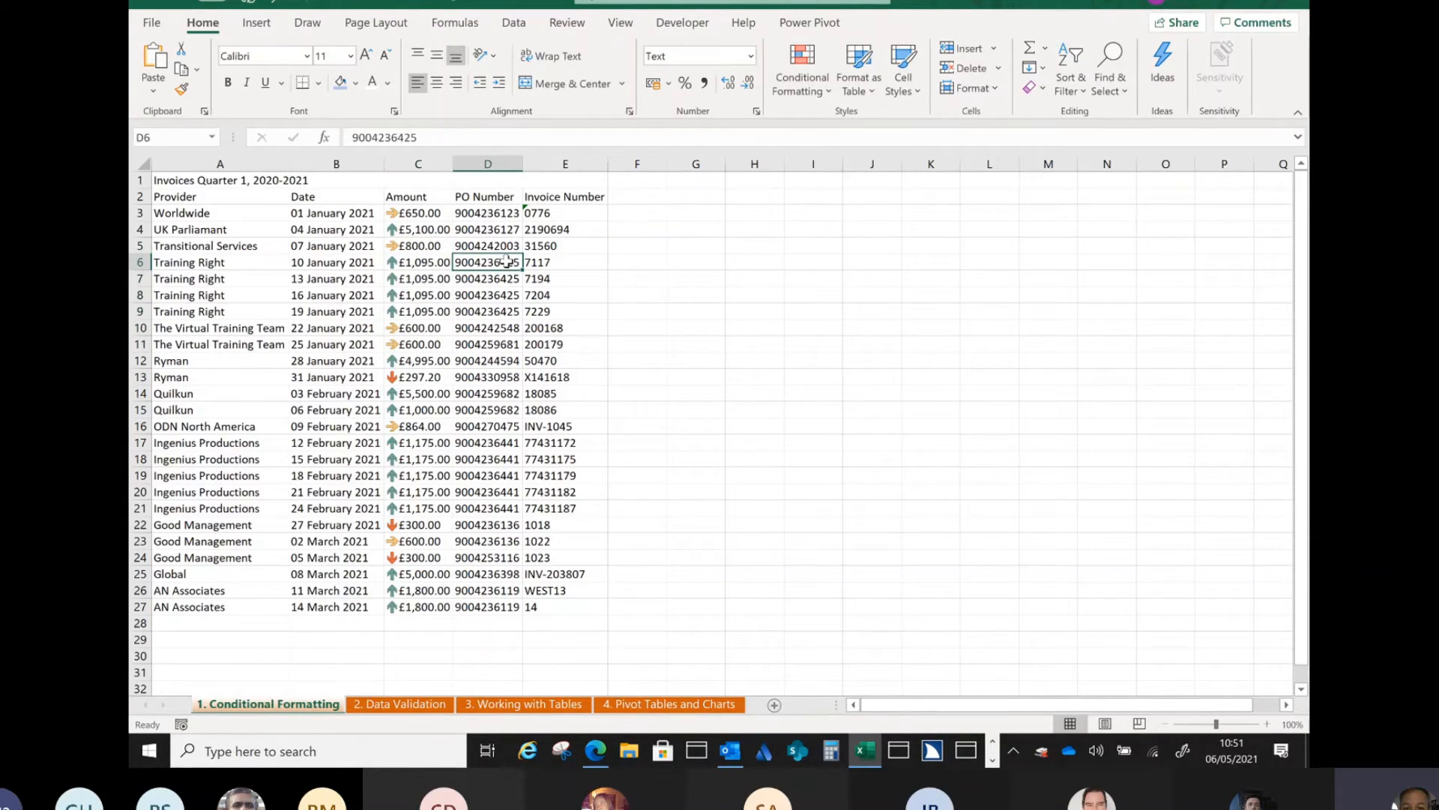
# On the 2. Data Validation sheet, start a new invoice in row 28 with provider Training Right and date 31 March 2021.
pyautogui.click(429, 705)
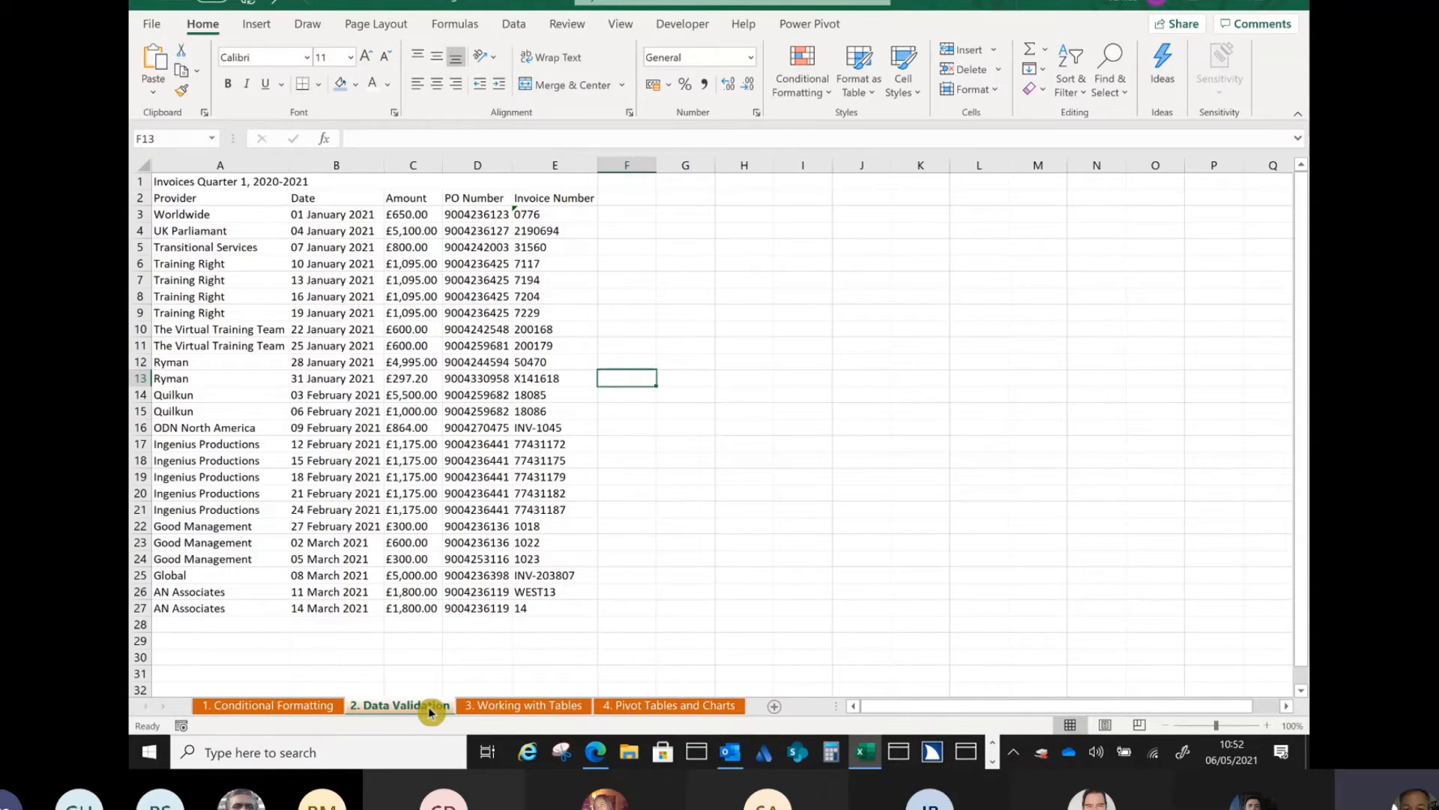
pyautogui.click(418, 623)
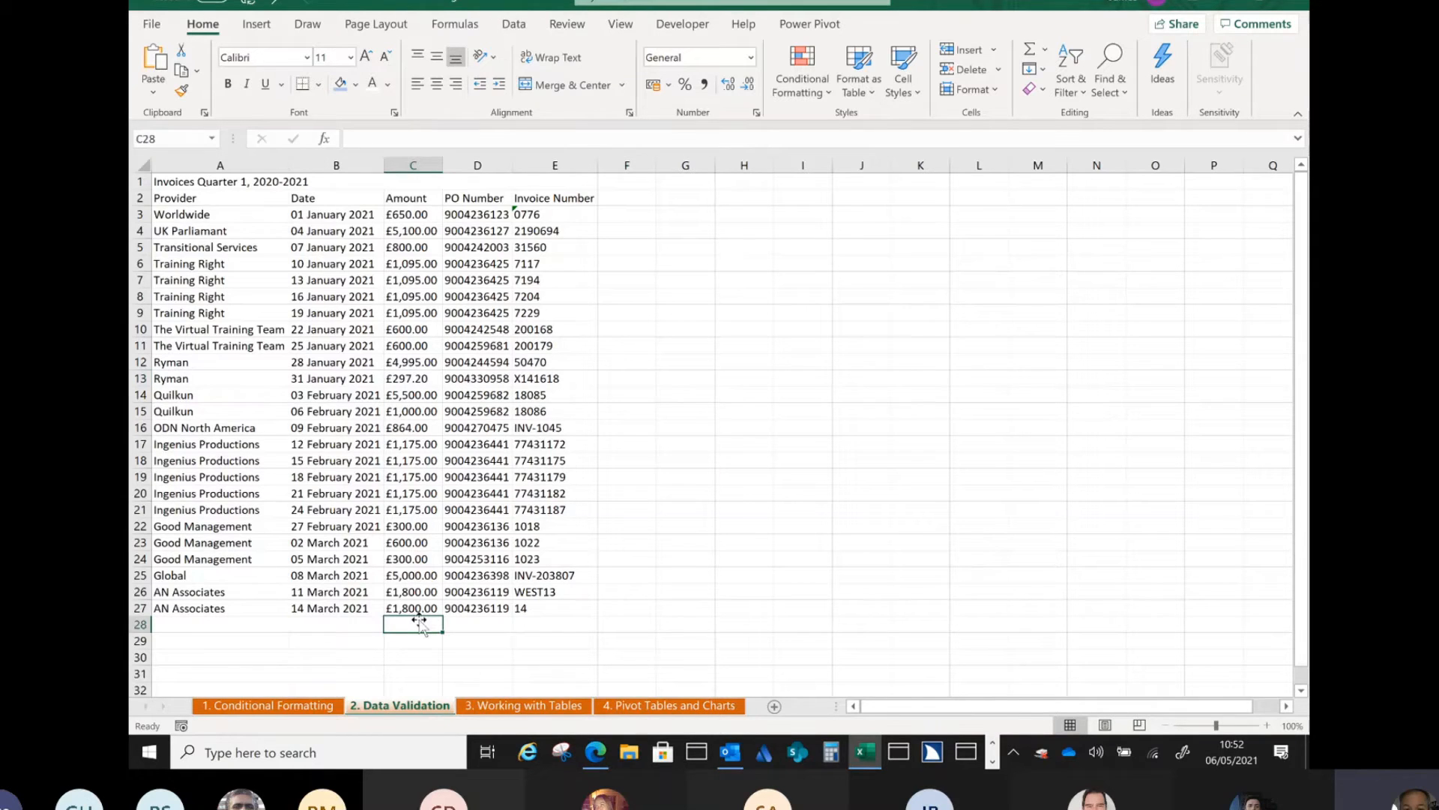
pyautogui.click(247, 625)
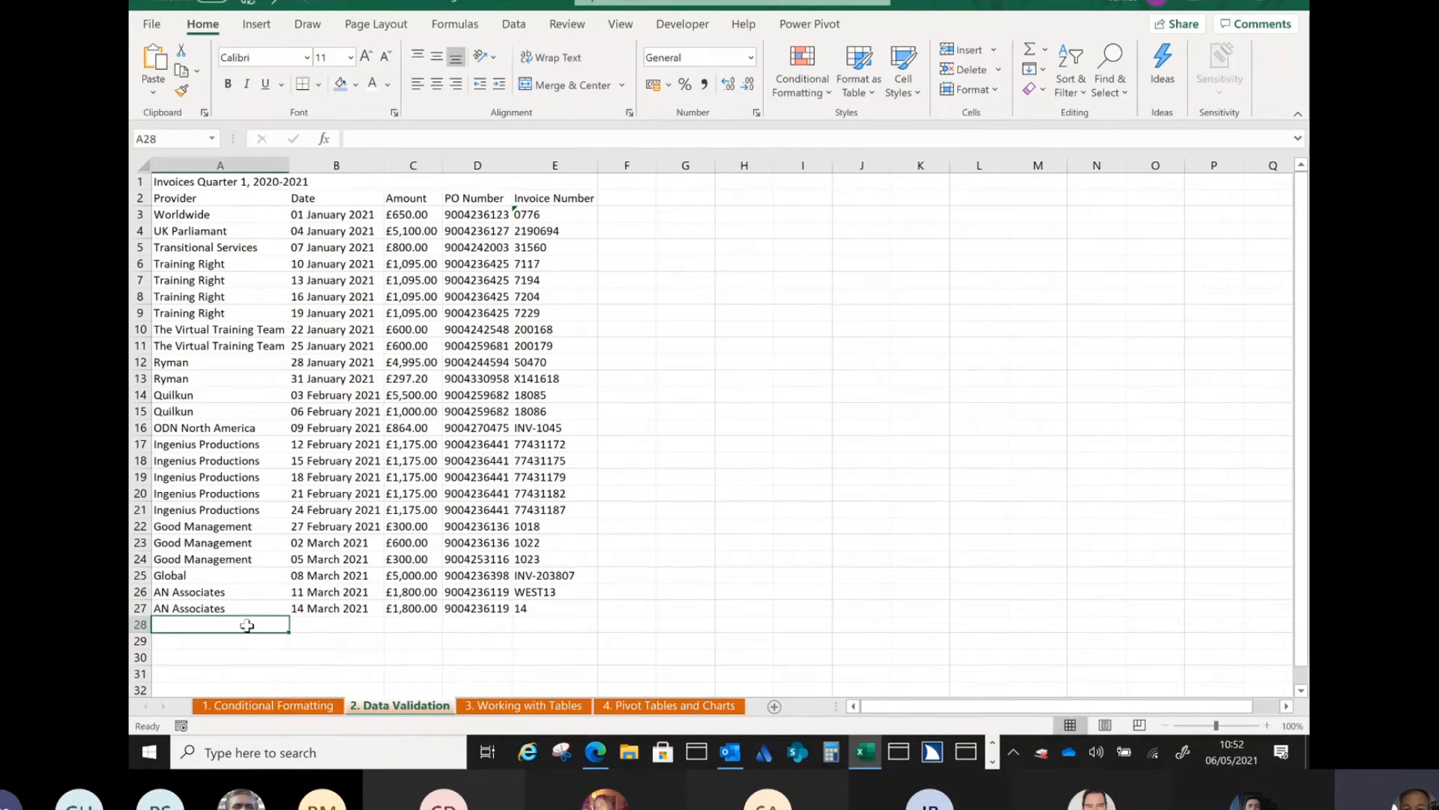
pyautogui.write('T')
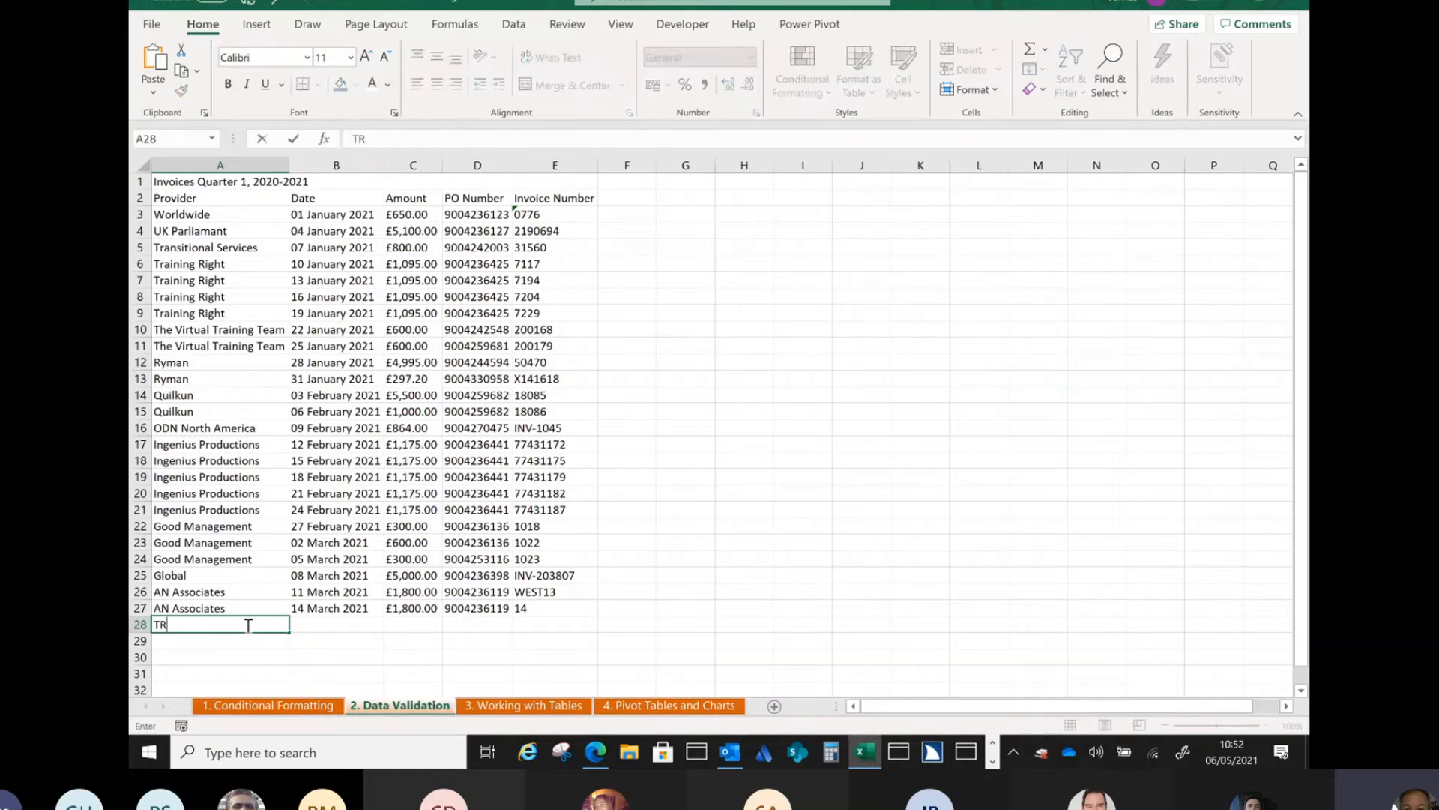
pyautogui.write('raining Right')
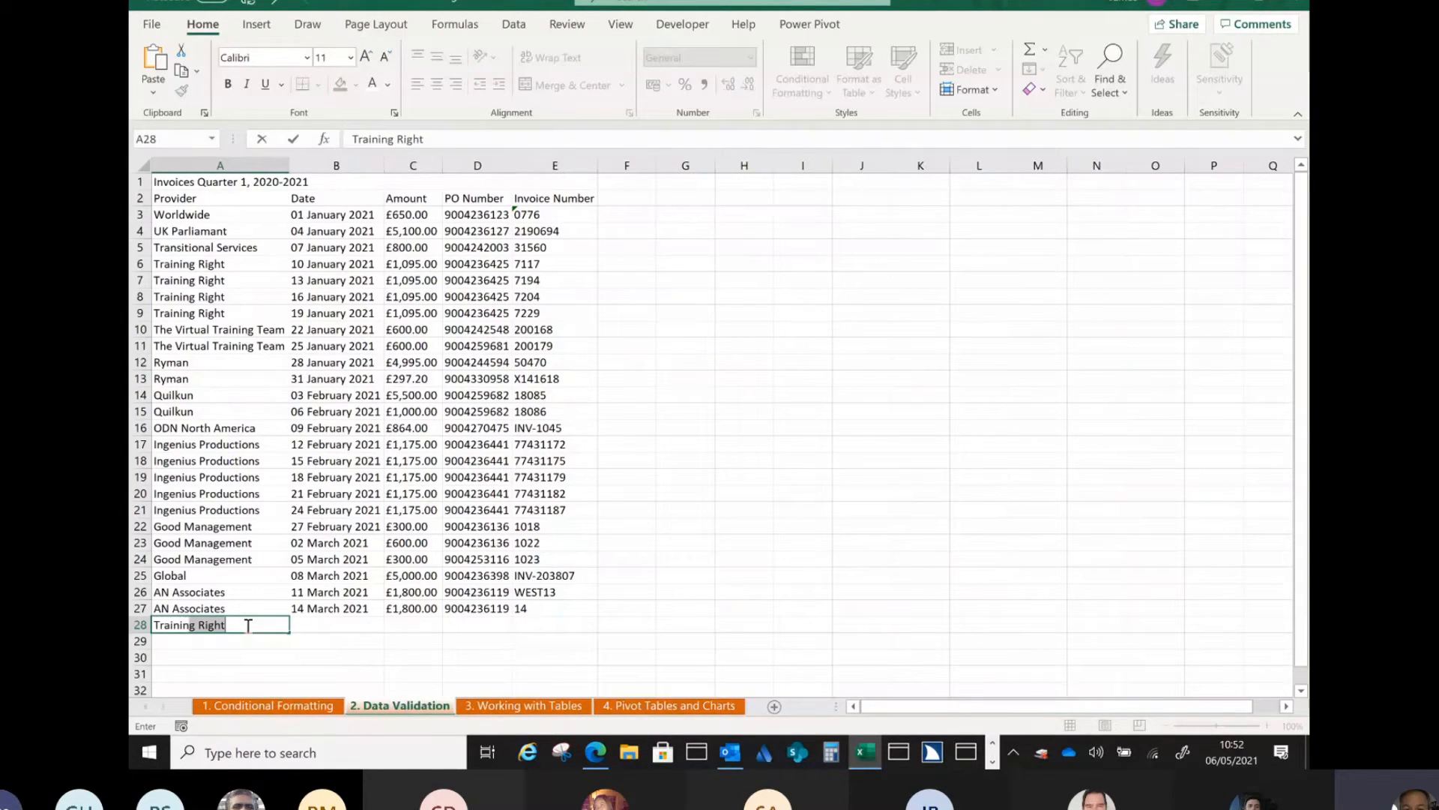
pyautogui.press('Tab')
pyautogui.write('31 March')
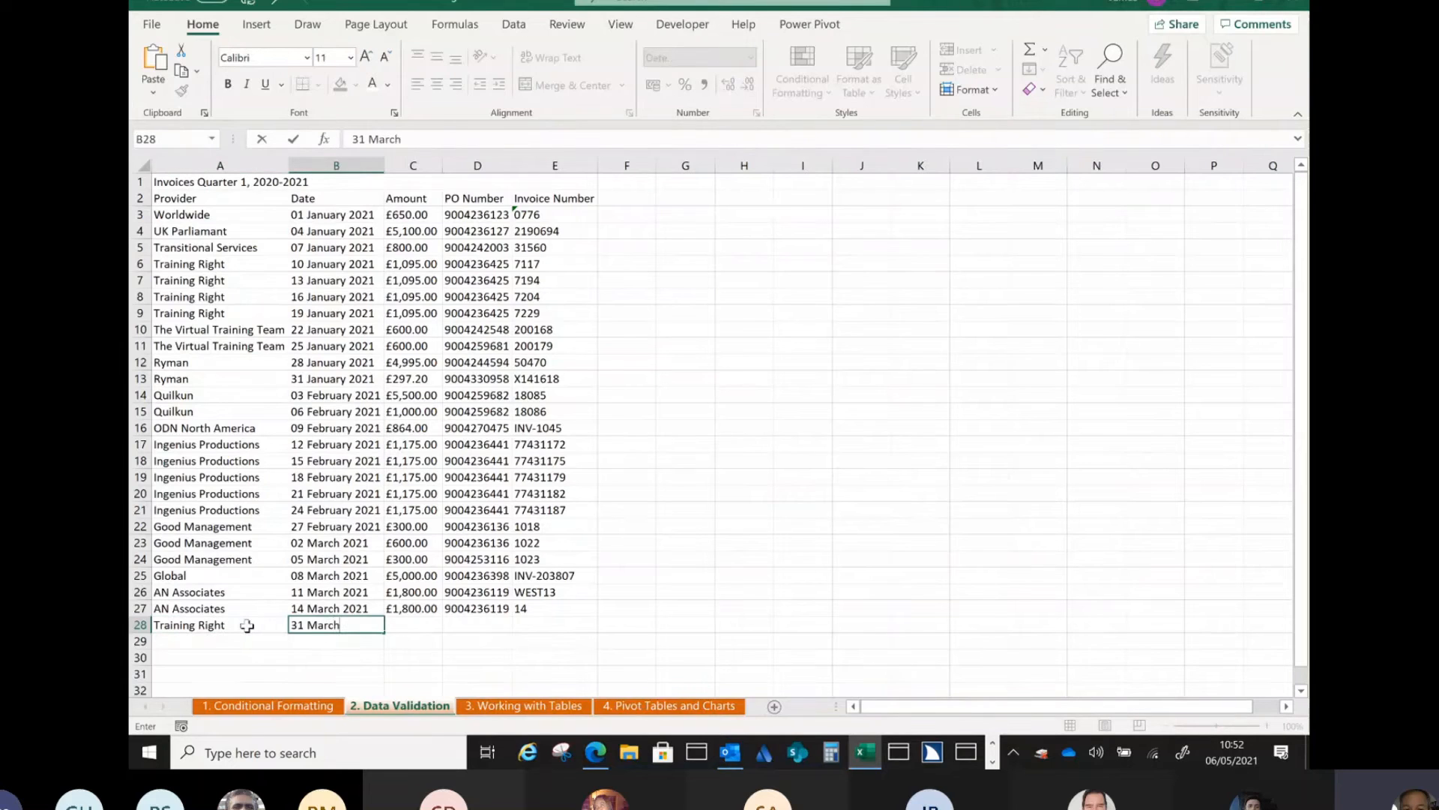
pyautogui.write(' 2021')
pyautogui.press('Tab')
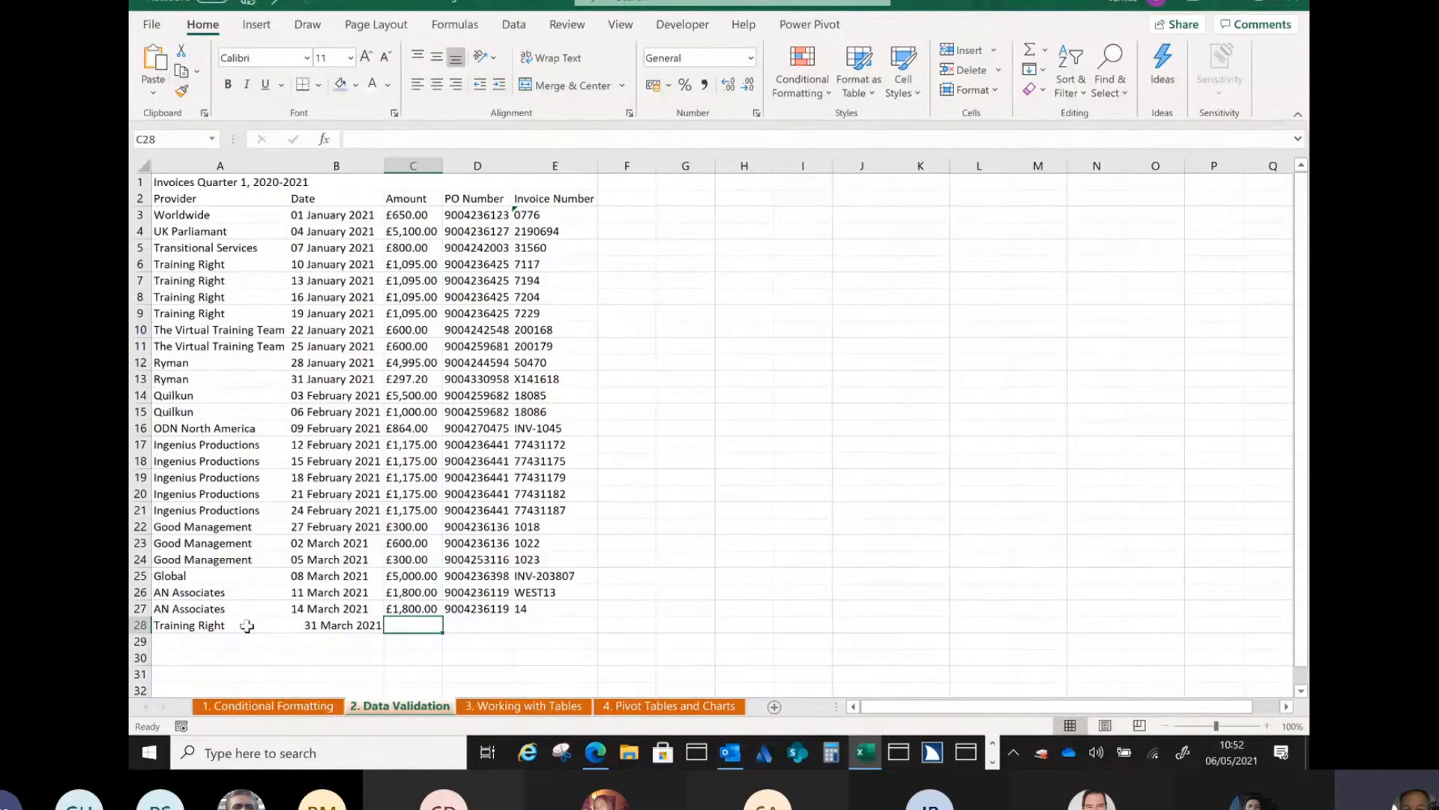
# Try entering a PO number in the Amount cell C28, and undo the entry.
pyautogui.write('9')
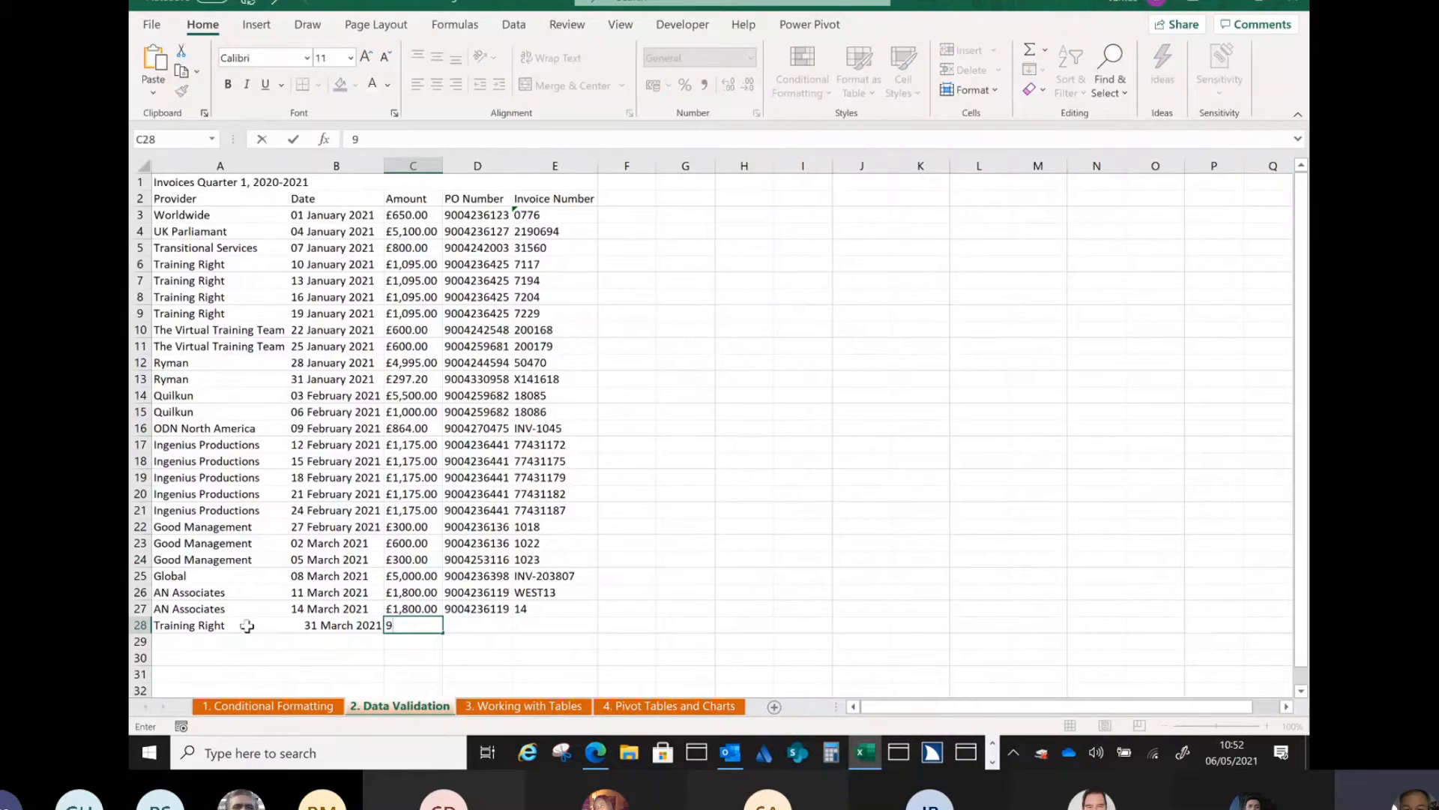
pyautogui.write('004236786')
pyautogui.press('Tab')
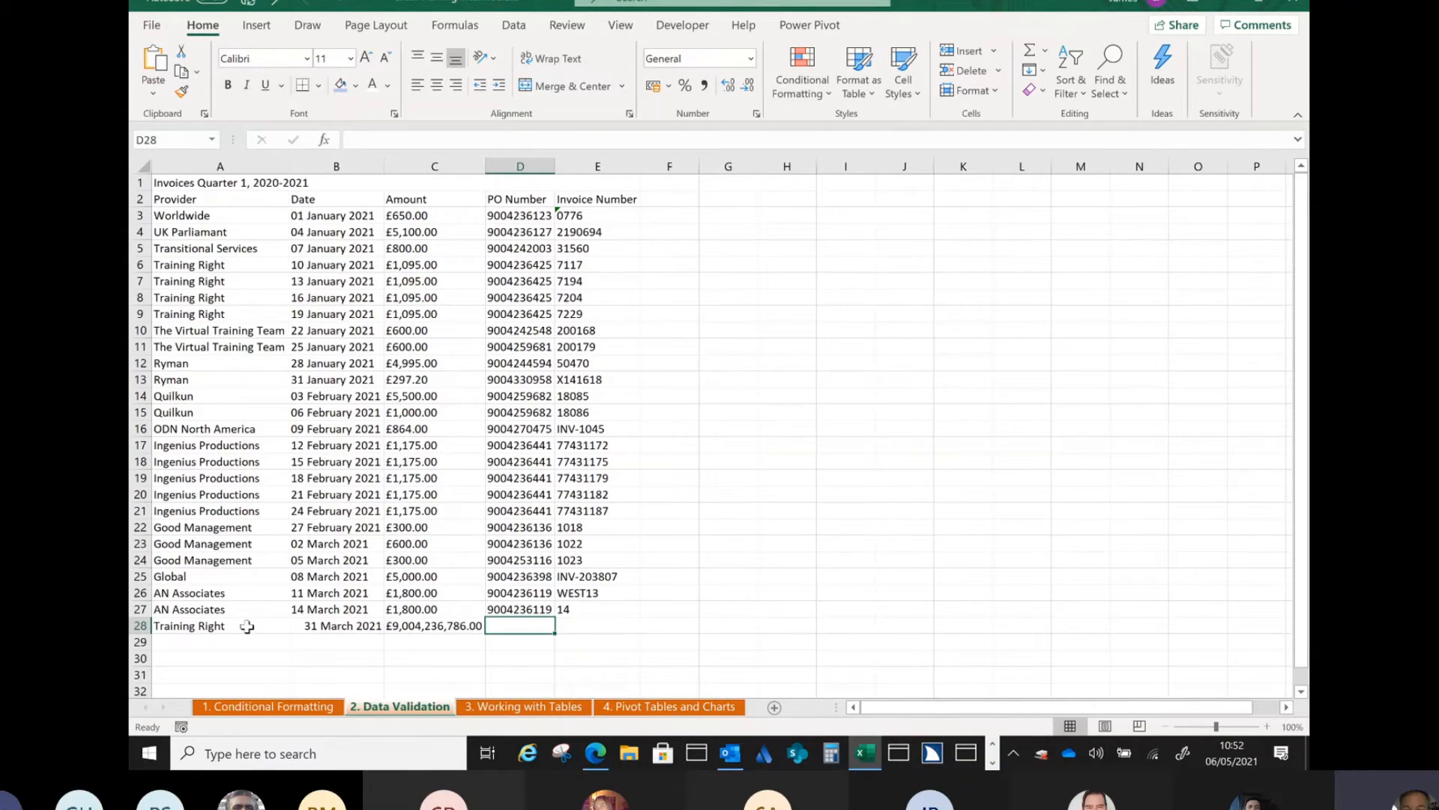
pyautogui.hotkey('ctrl', 'z')
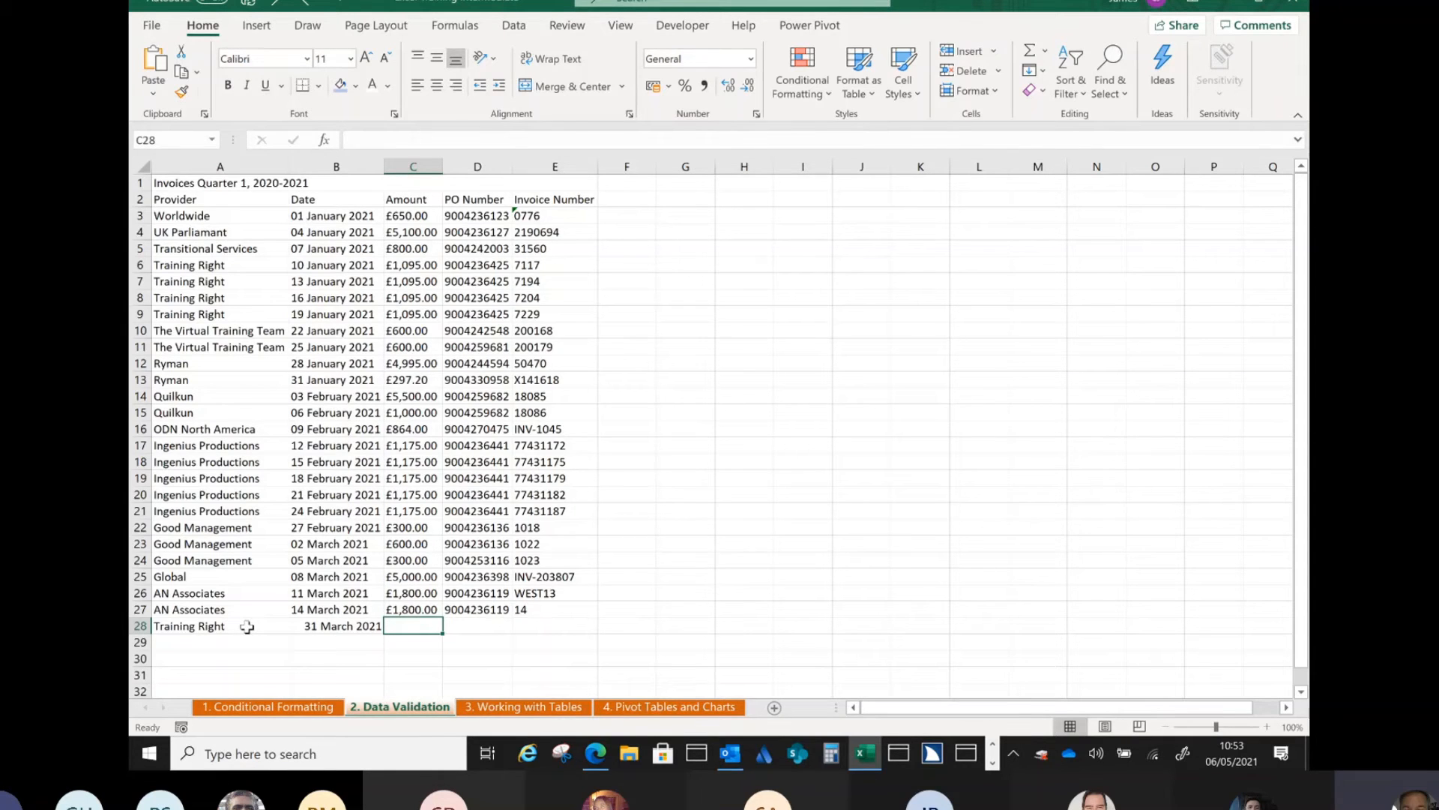
# Open the data validation settings for the whole Amount column, try the Whole number type, and set the allowed type to Decimal.
pyautogui.click(415, 162)
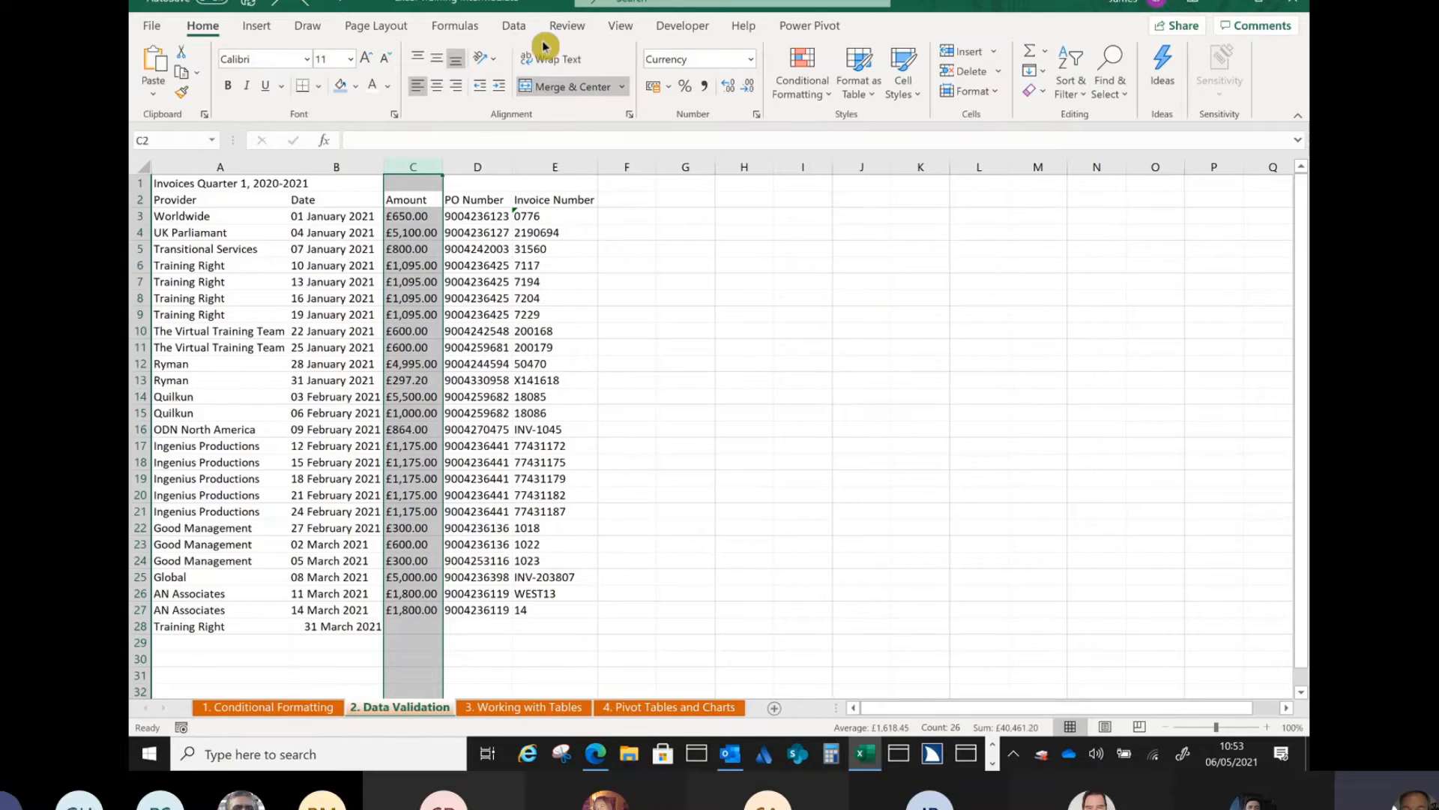
pyautogui.click(520, 30)
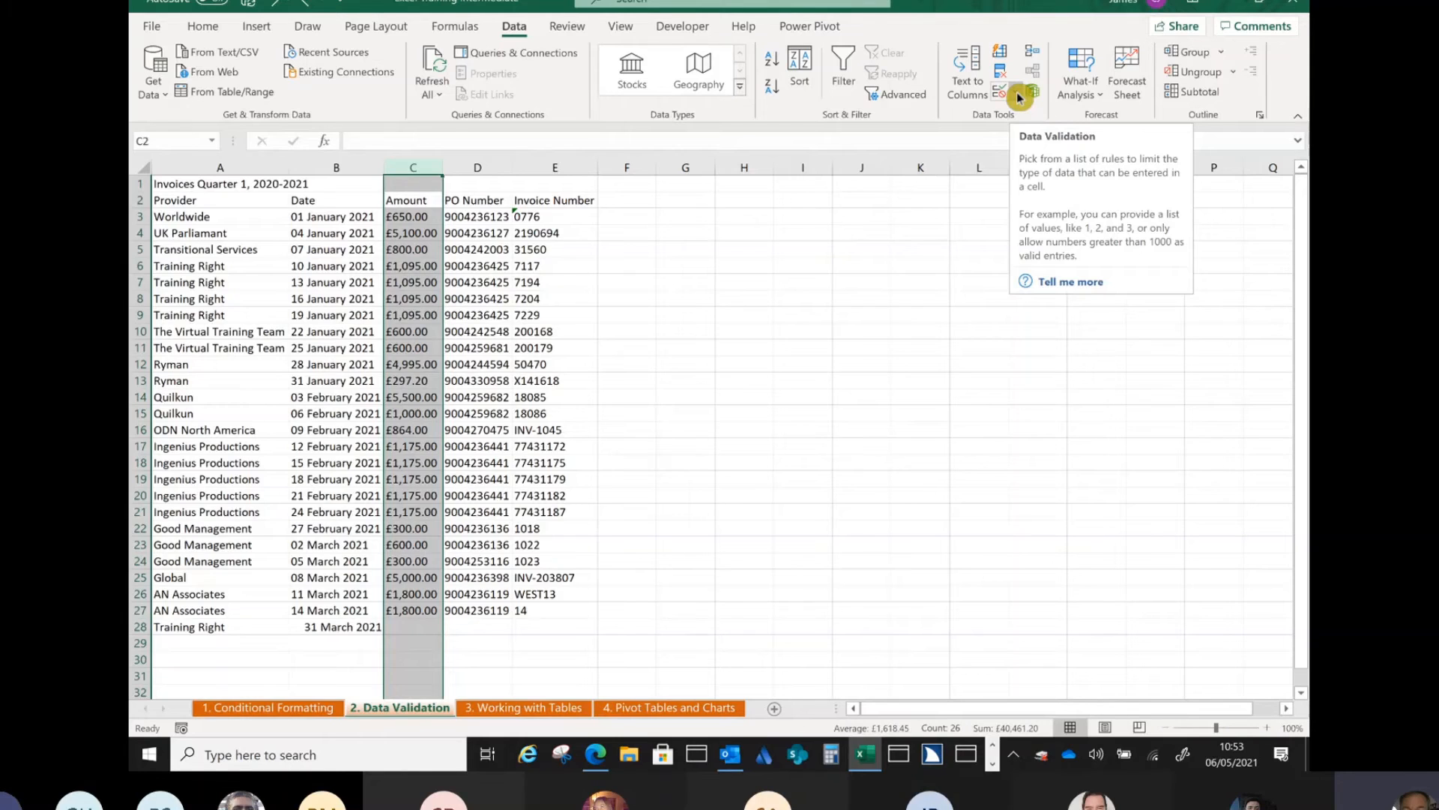
pyautogui.click(1020, 97)
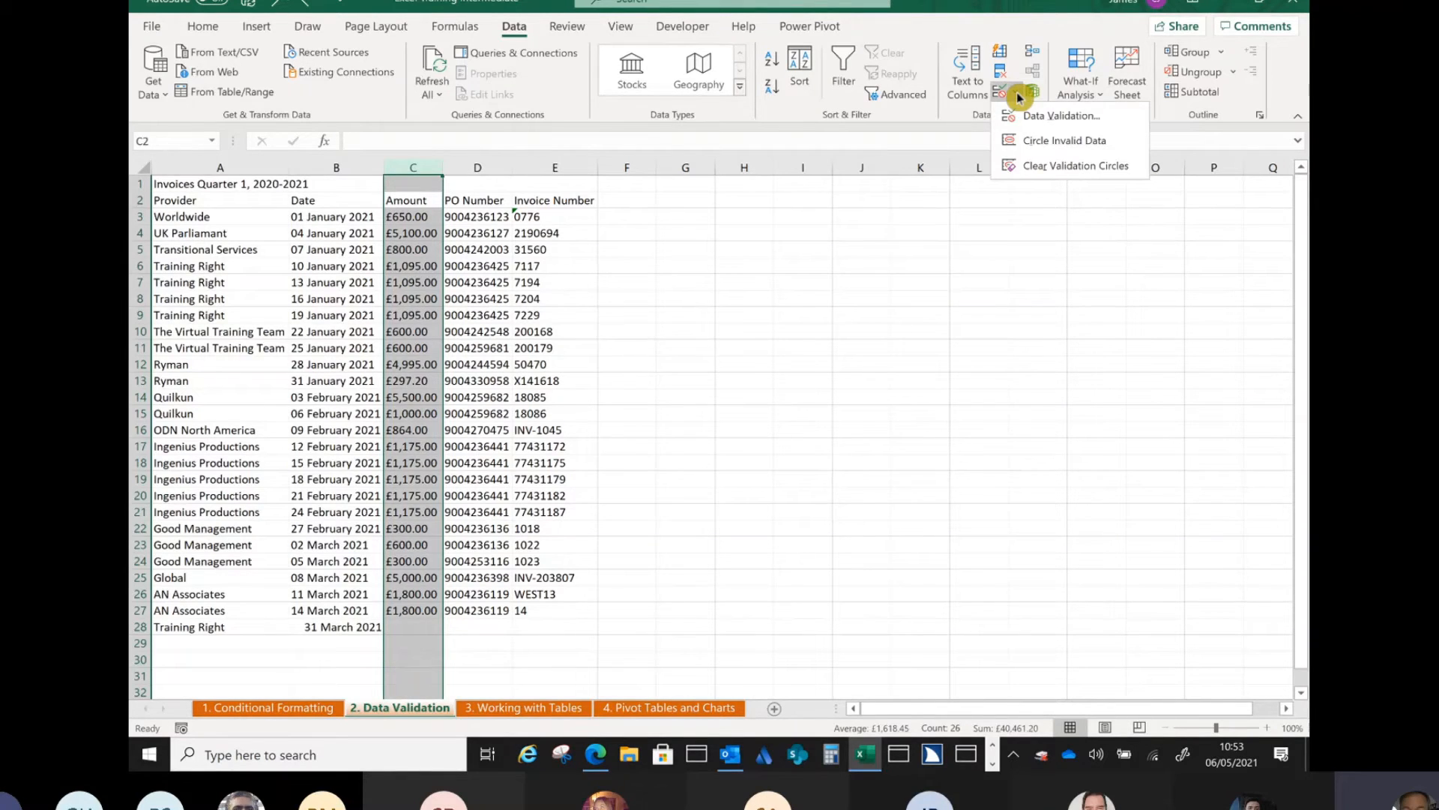
pyautogui.click(1042, 116)
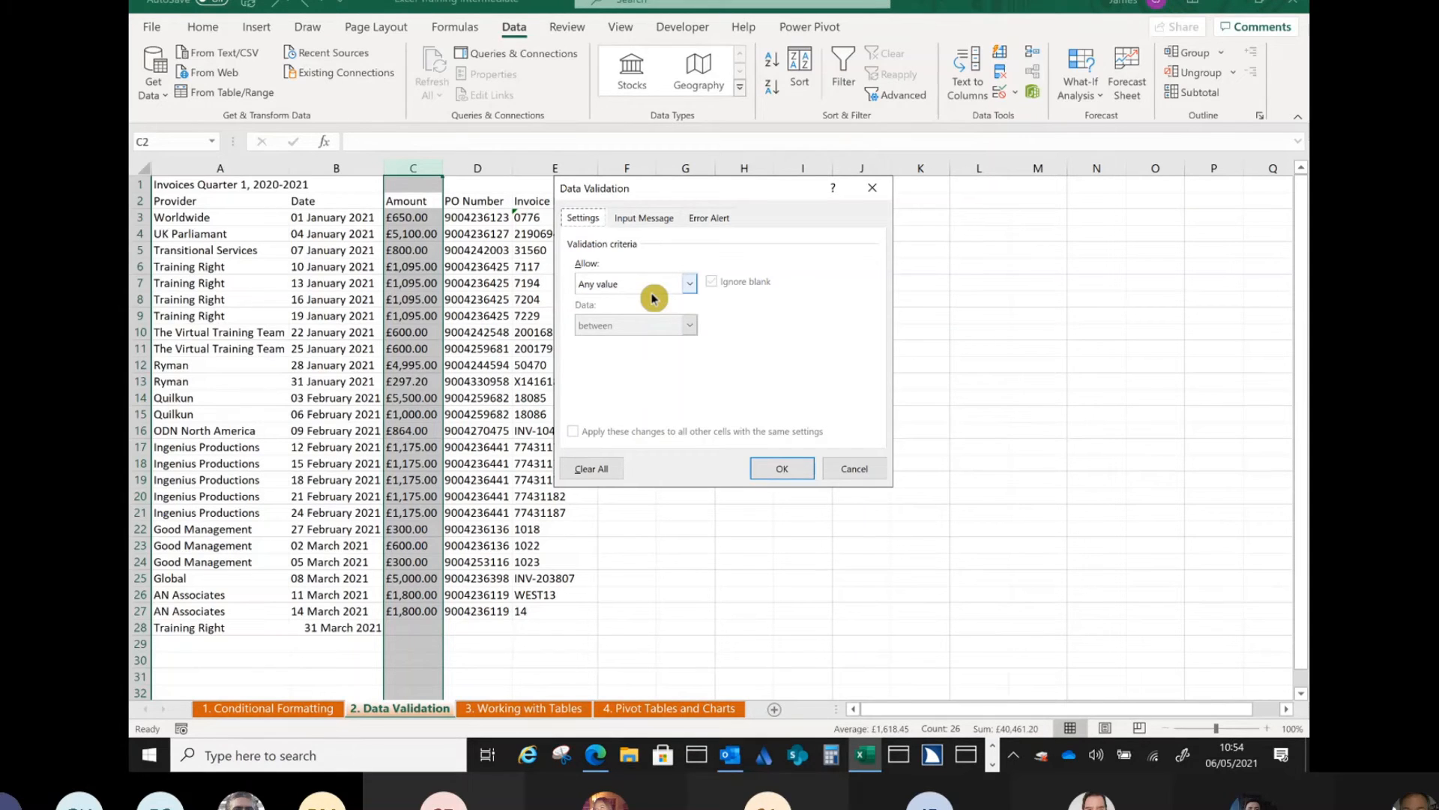
pyautogui.click(688, 292)
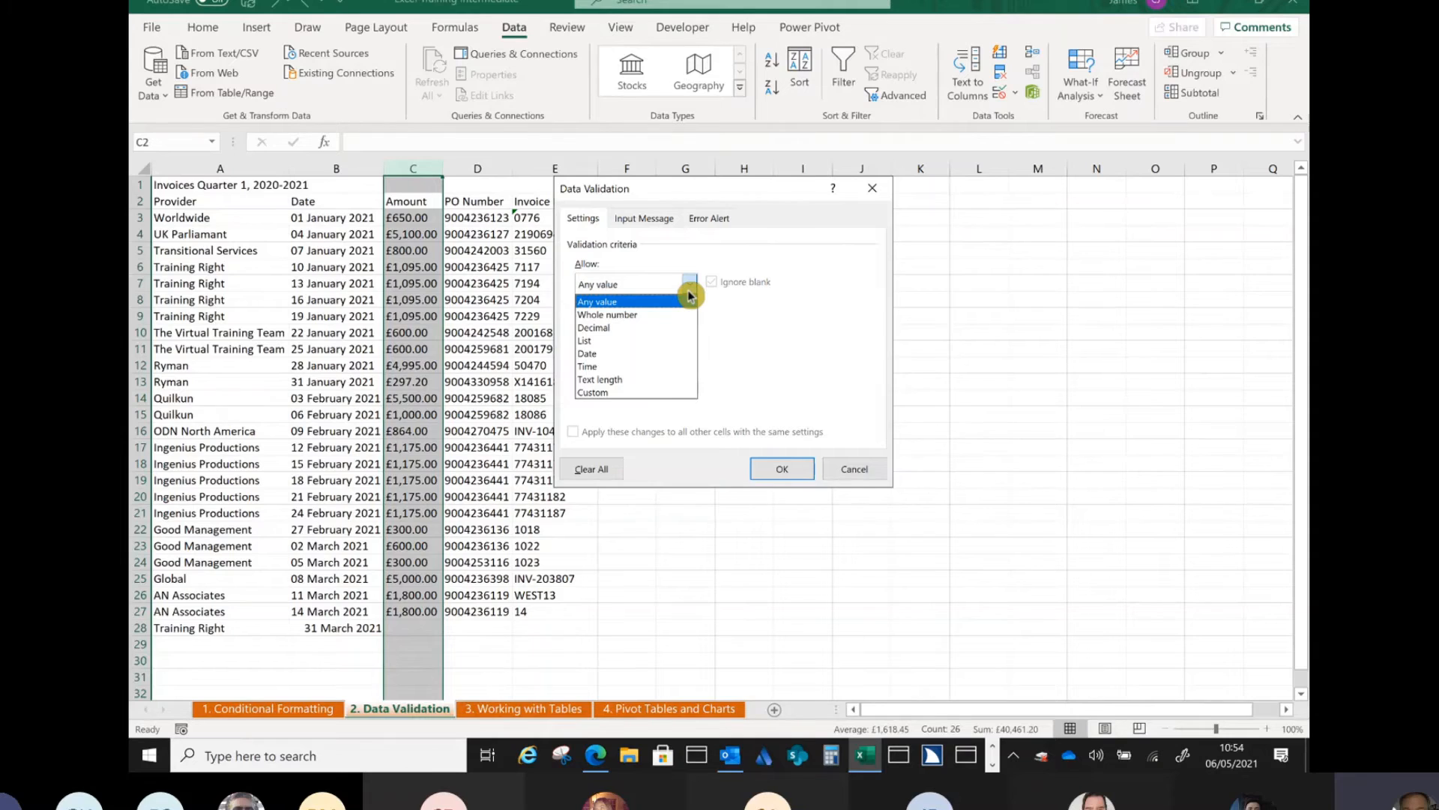
pyautogui.click(646, 321)
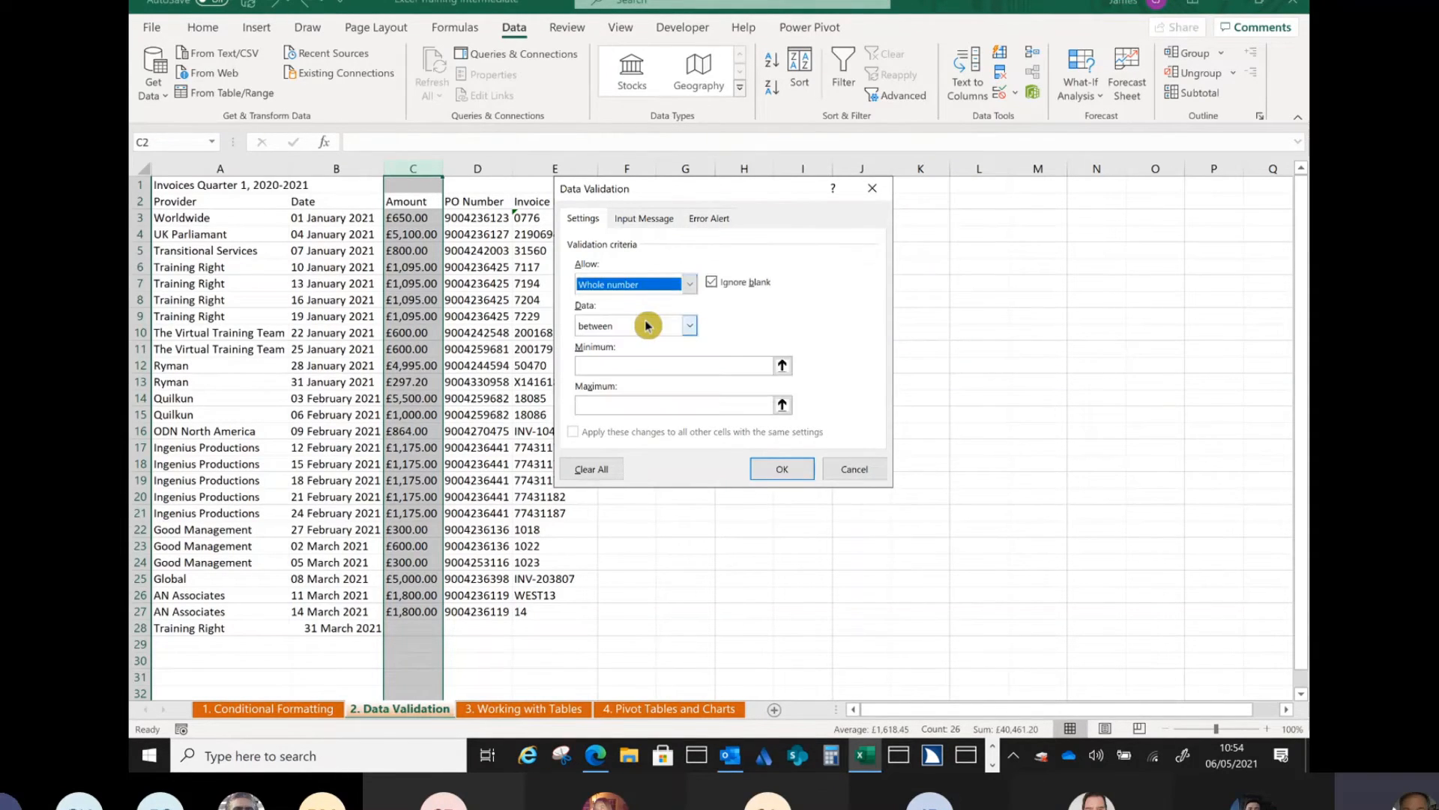
pyautogui.click(690, 284)
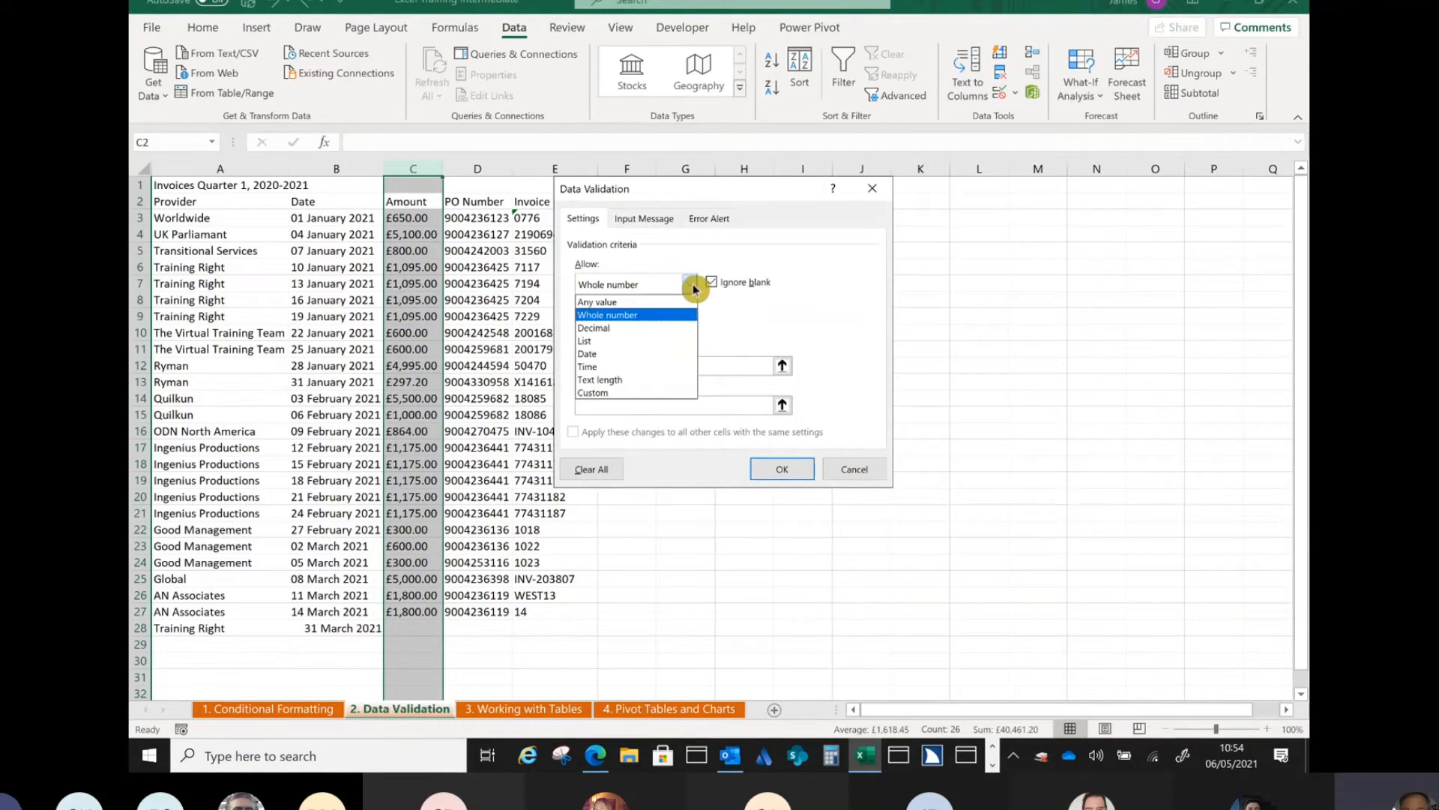
pyautogui.click(652, 328)
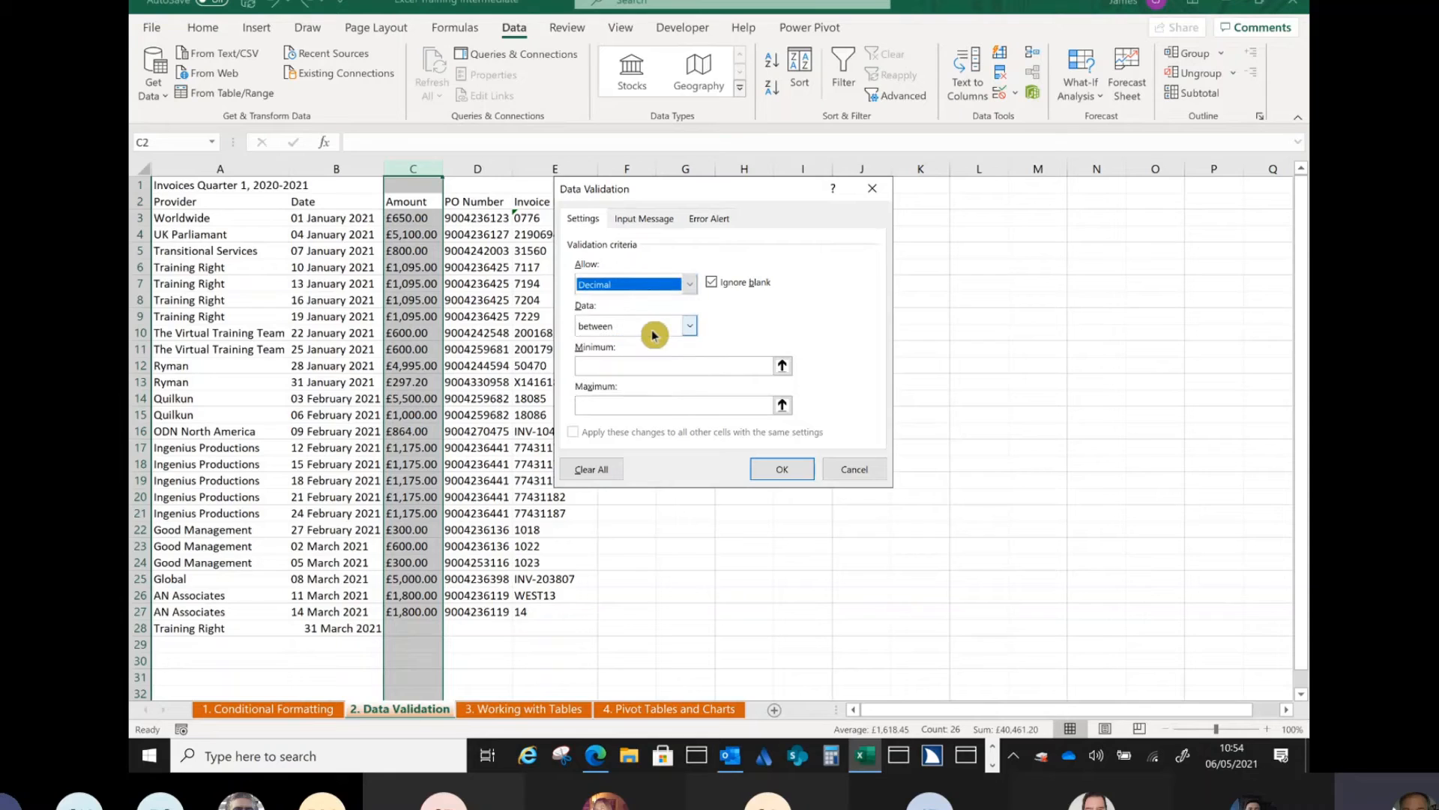
pyautogui.click(689, 284)
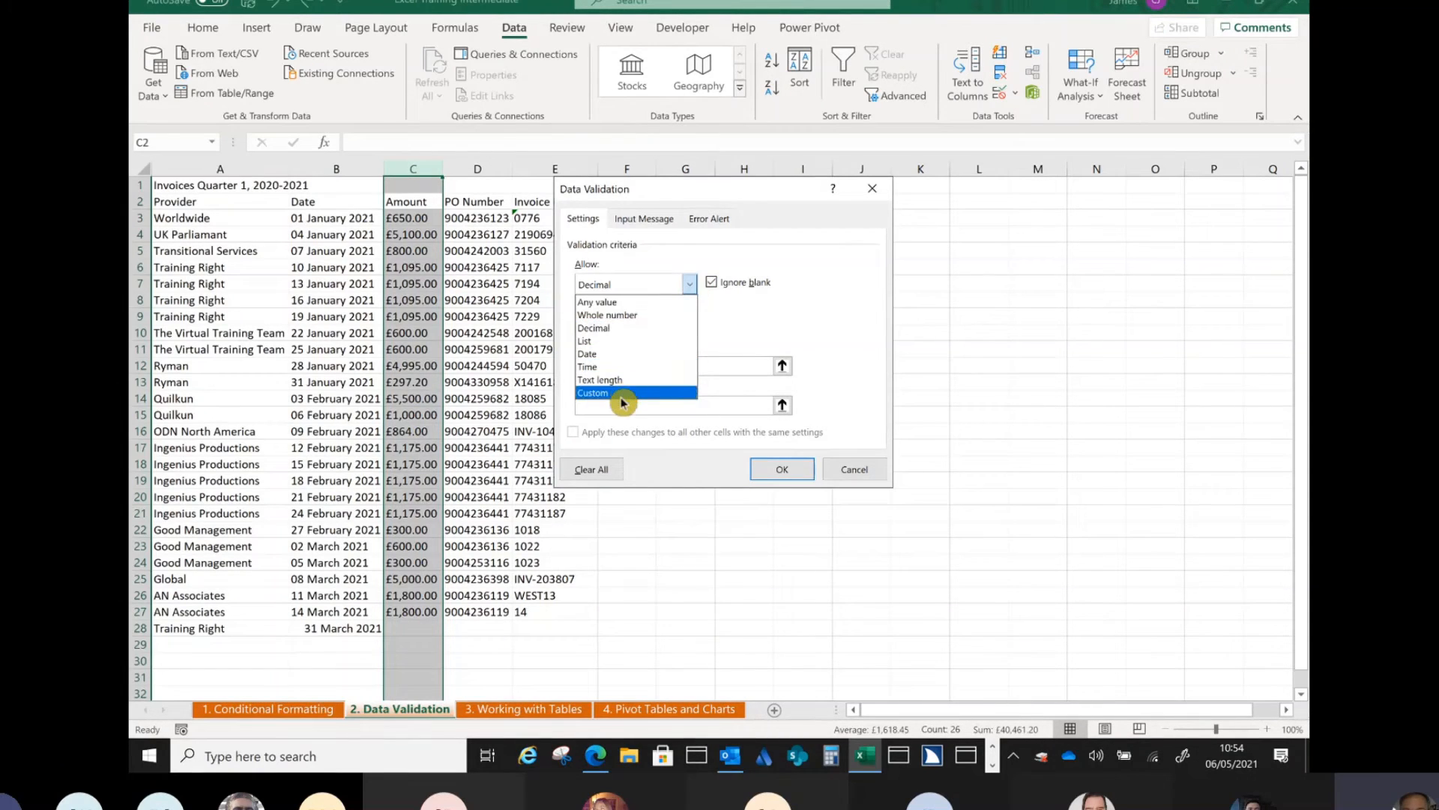
pyautogui.click(641, 325)
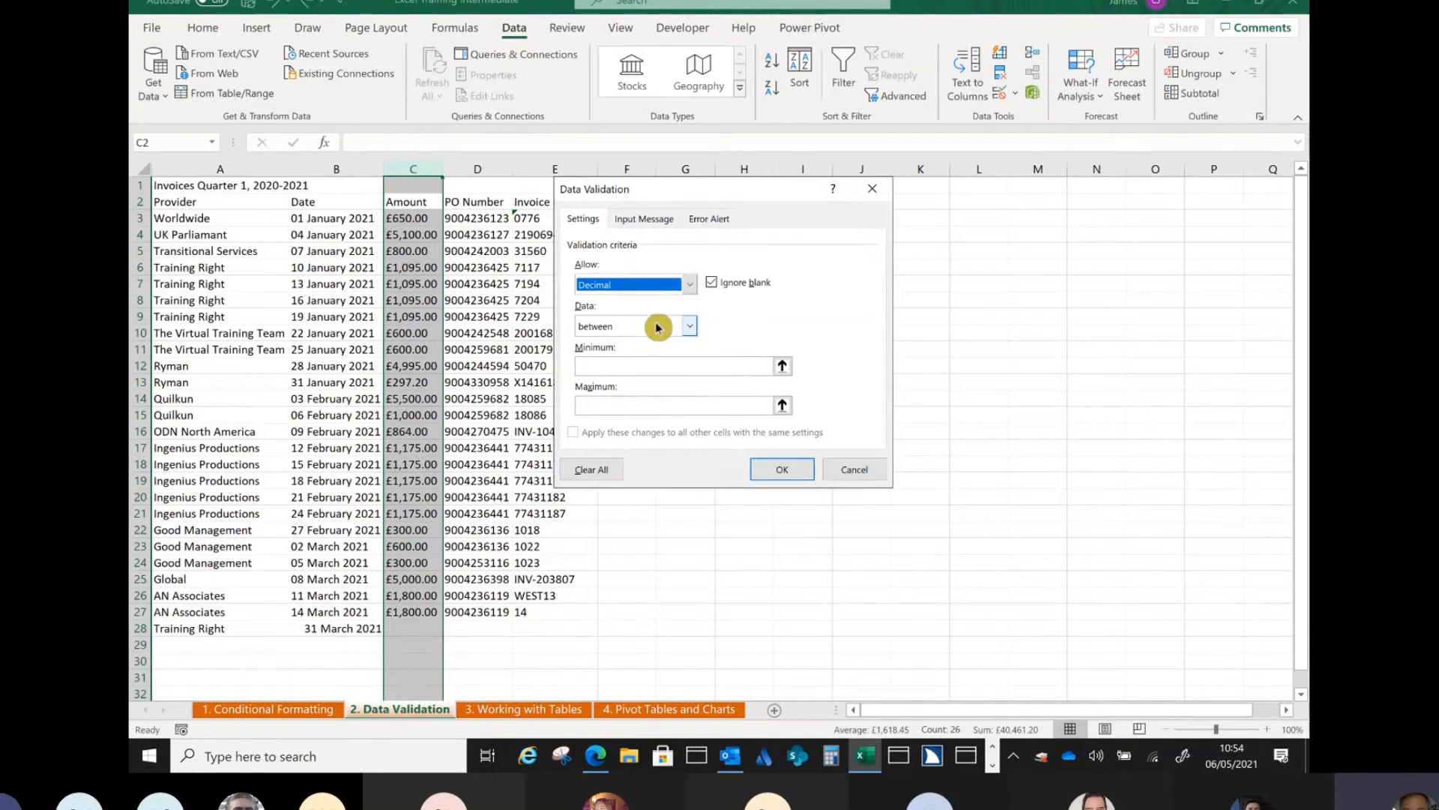
# Limit the Amount column's validation to values between 0 and 1000000, and apply the rule.
pyautogui.click(693, 368)
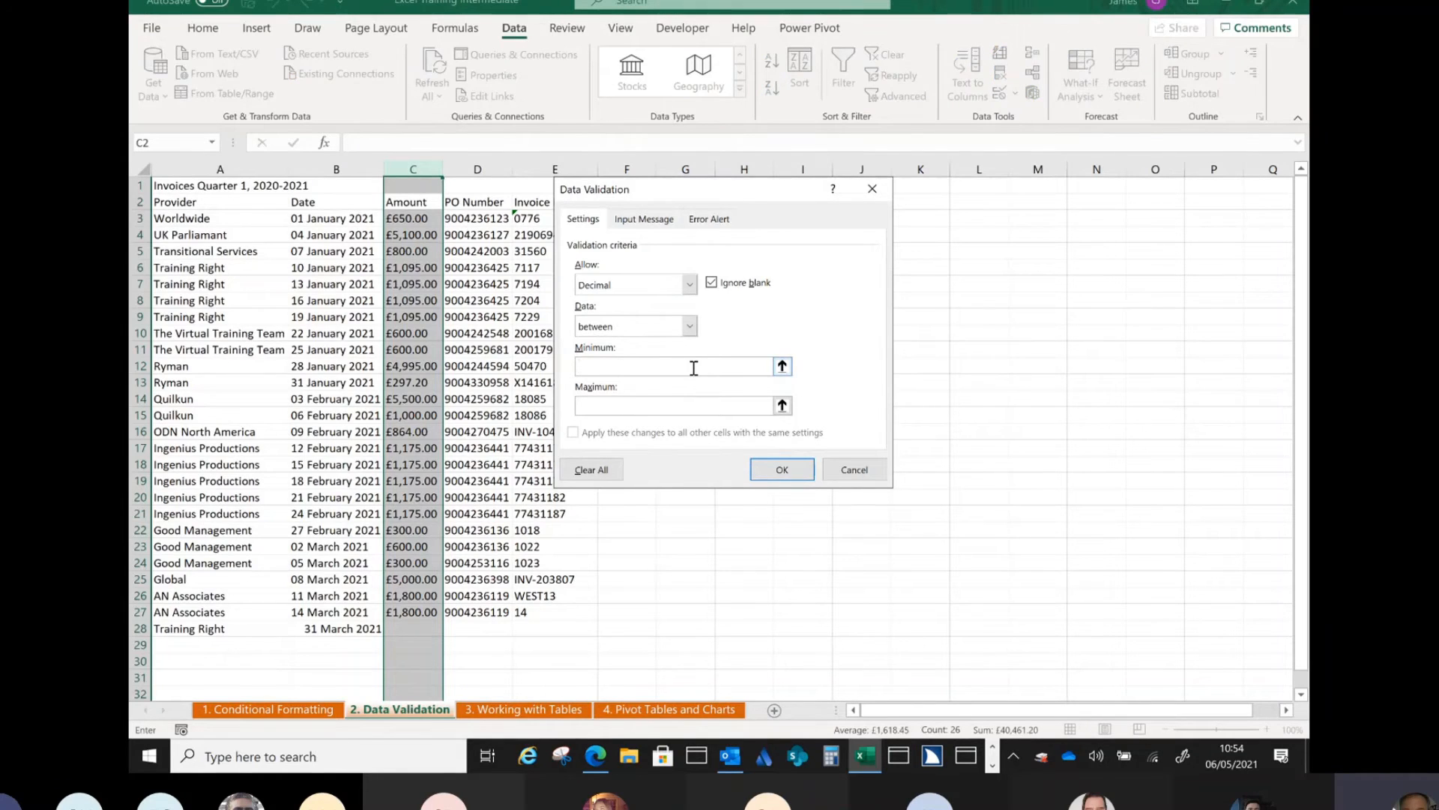
pyautogui.write('0')
pyautogui.write('1000000')
pyautogui.click(788, 478)
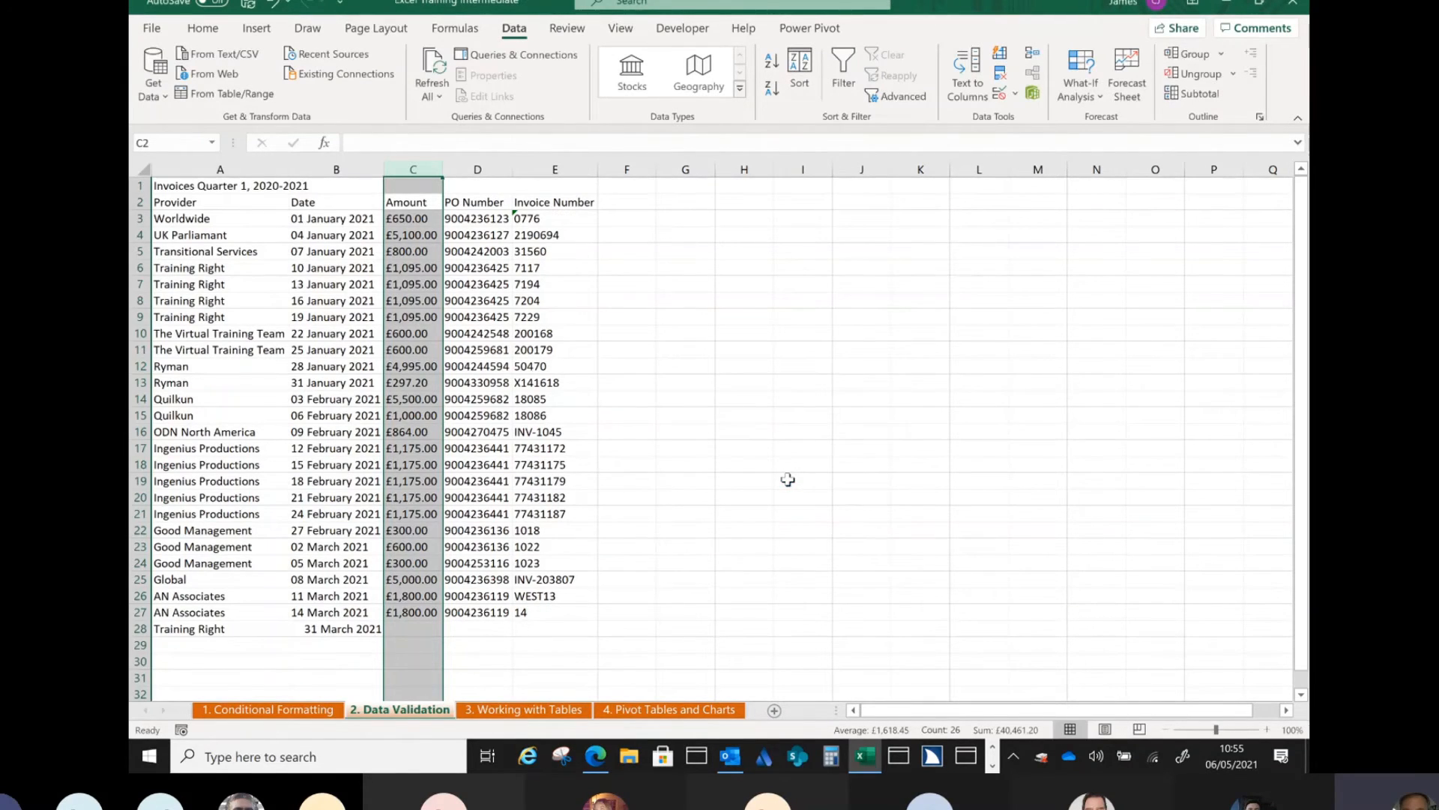
# Test the Amount rule by entering a first name in cell C28, and choose to retry the entry.
pyautogui.click(436, 627)
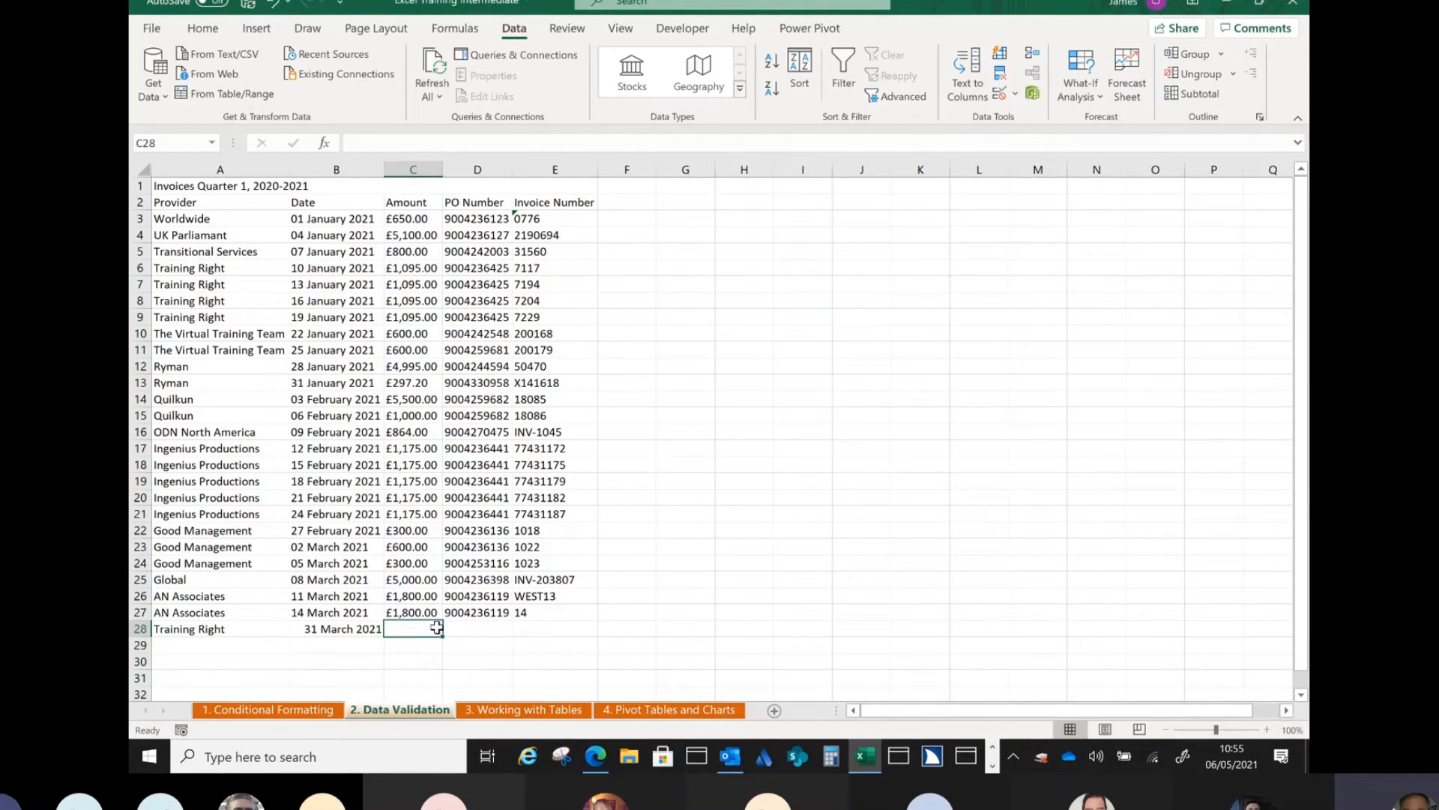
pyautogui.write('James')
pyautogui.press('Return')
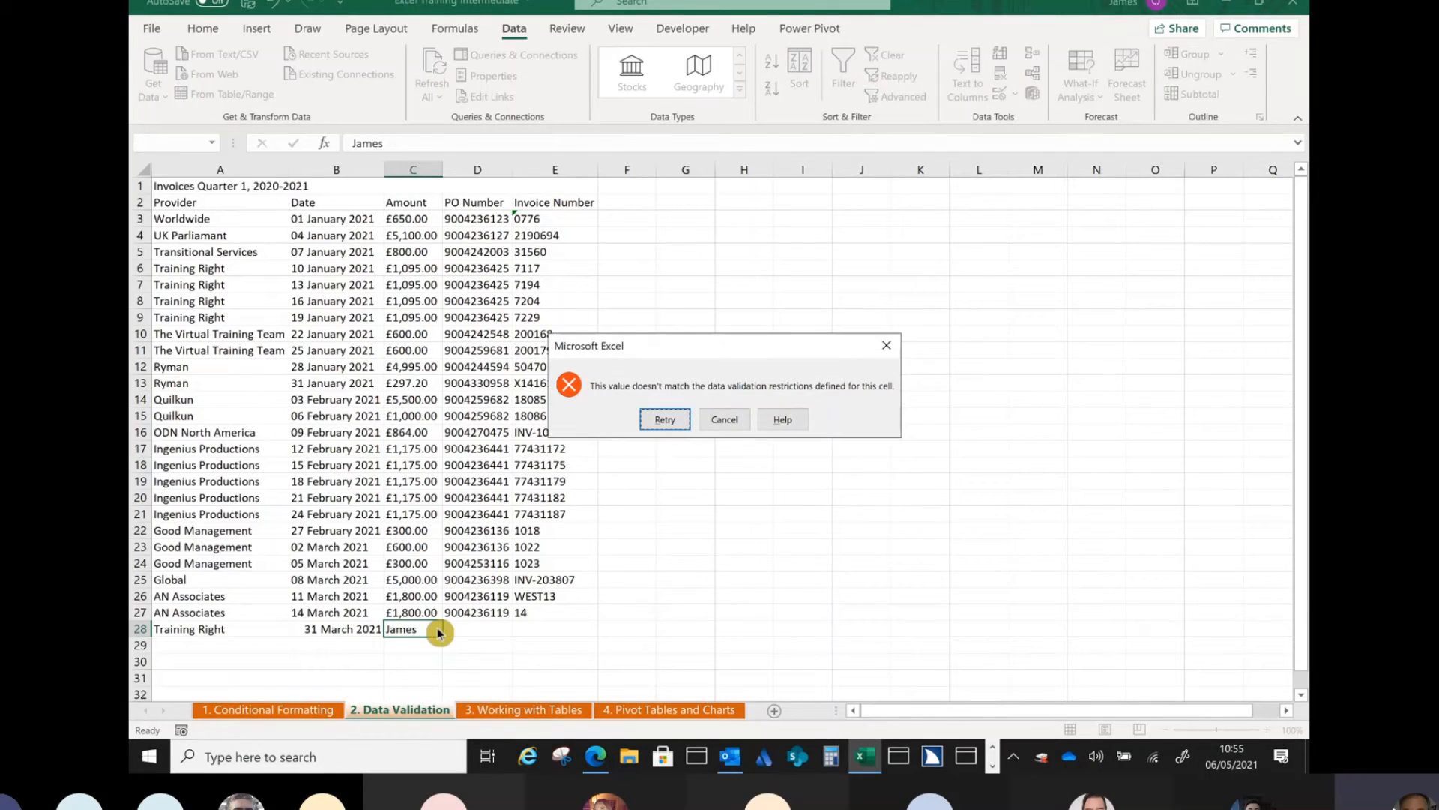
pyautogui.click(665, 419)
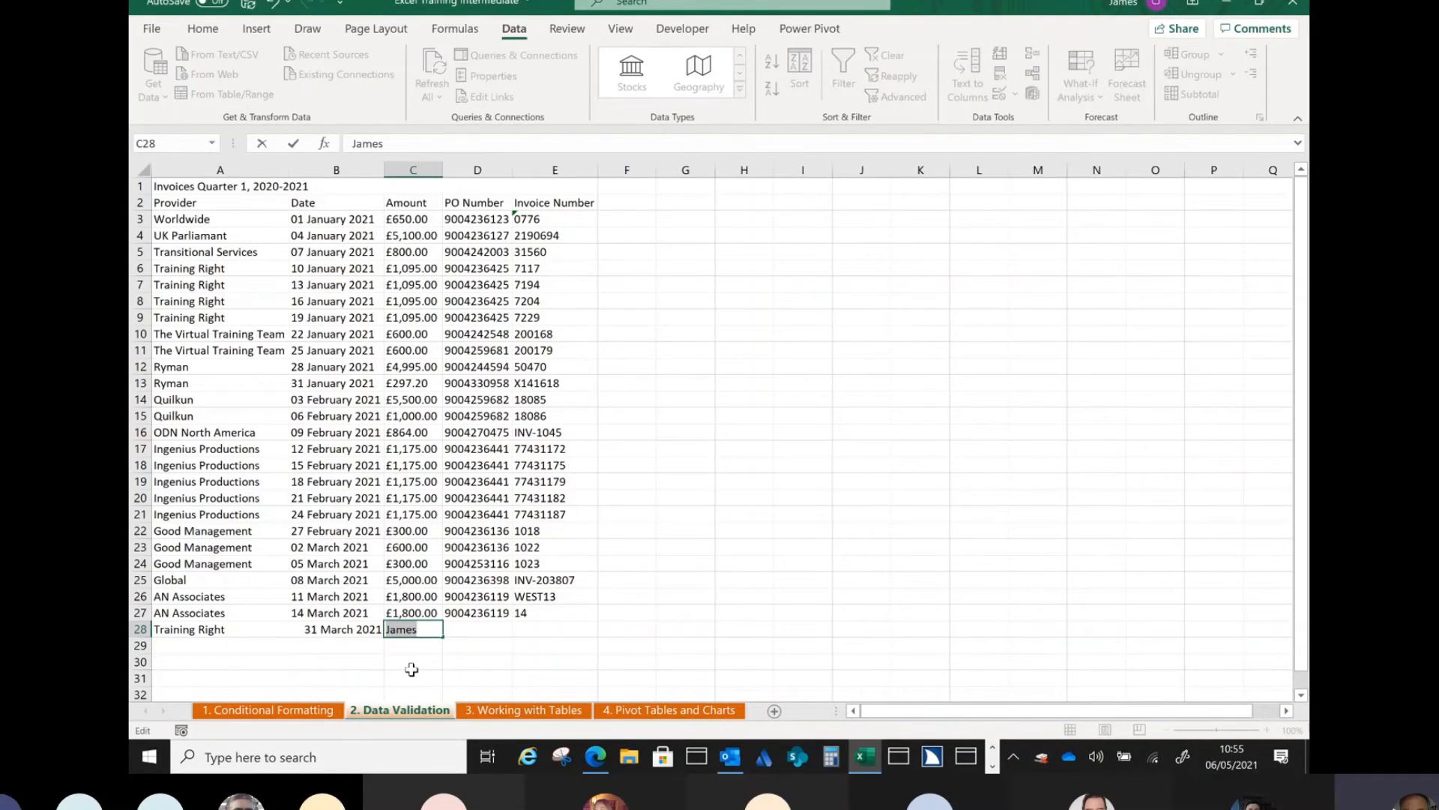
# Replace the text in cell C28 with the amount 2000.
pyautogui.press('BackSpace')
pyautogui.write('2000')
pyautogui.press('Tab')
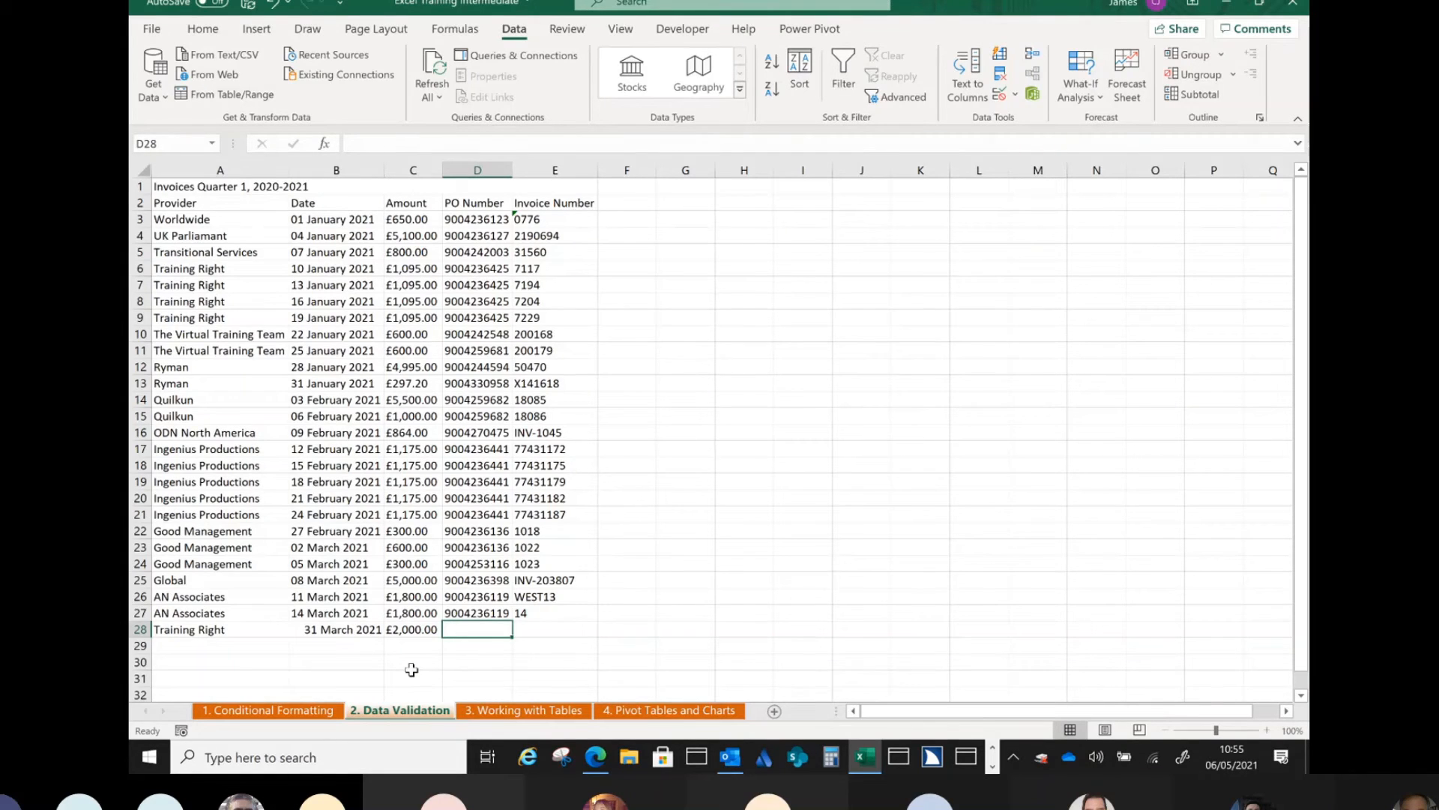
# Apply data validation to the Date column, allowing only dates between 01/01/2021 and 31/03/2021.
pyautogui.click(337, 169)
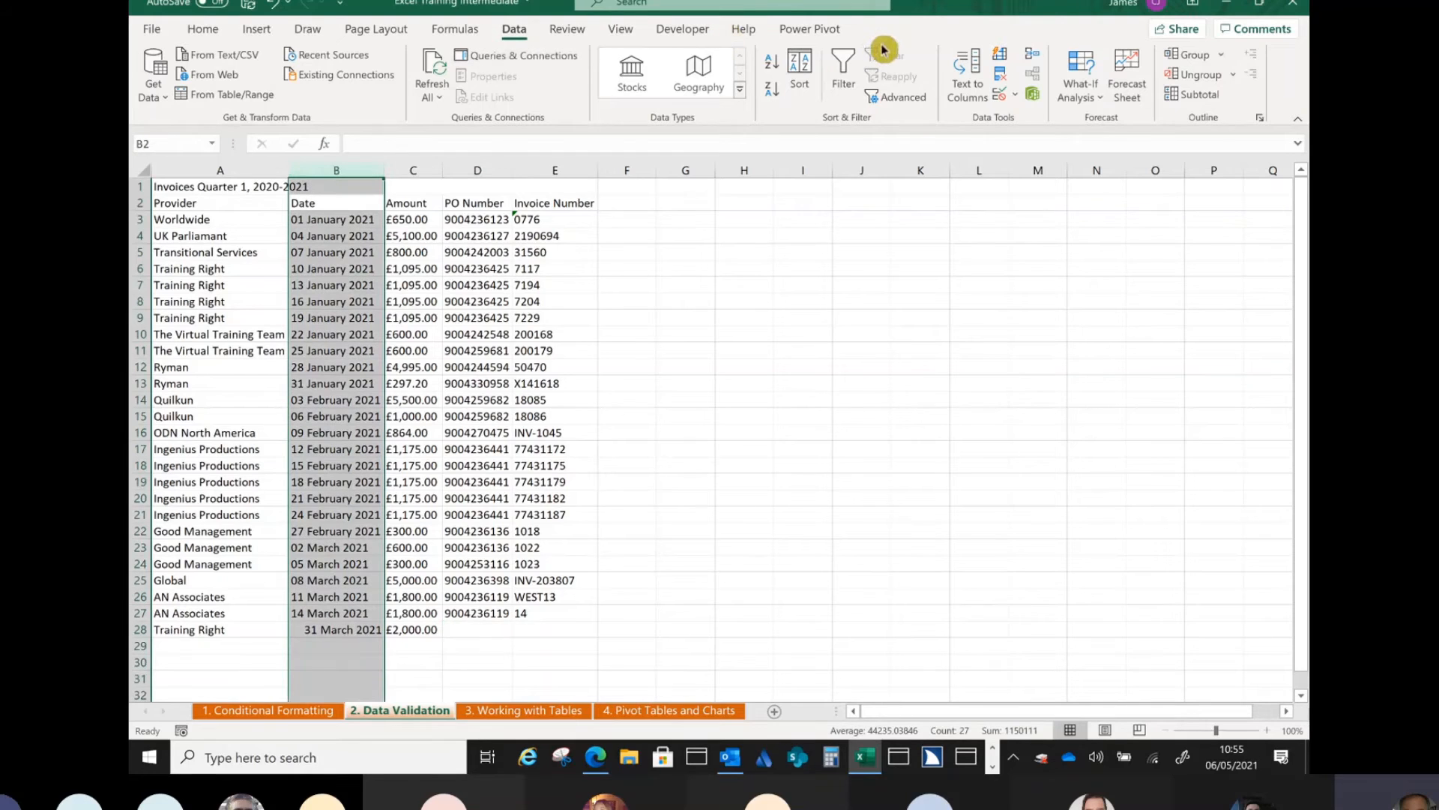
pyautogui.click(1016, 102)
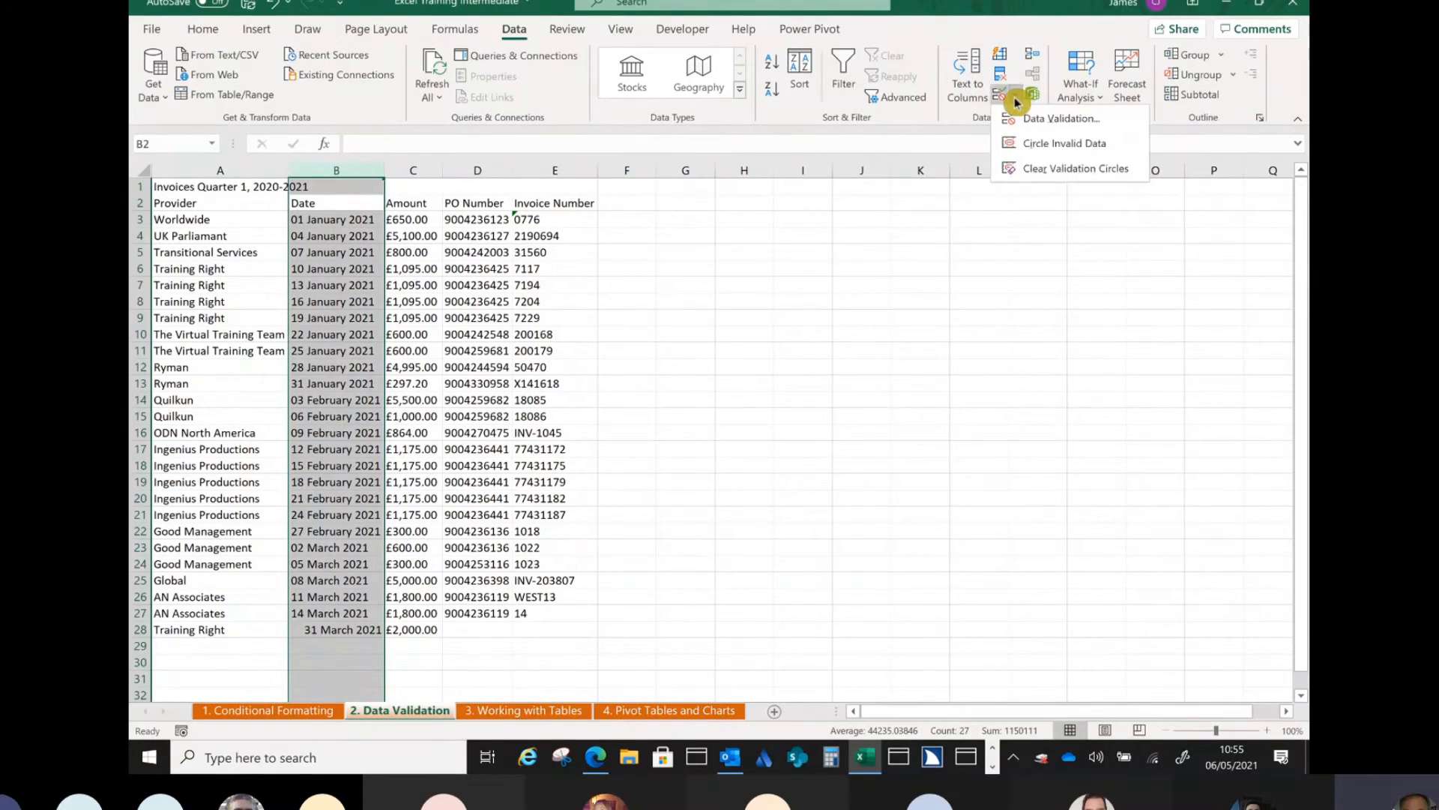
pyautogui.click(1024, 122)
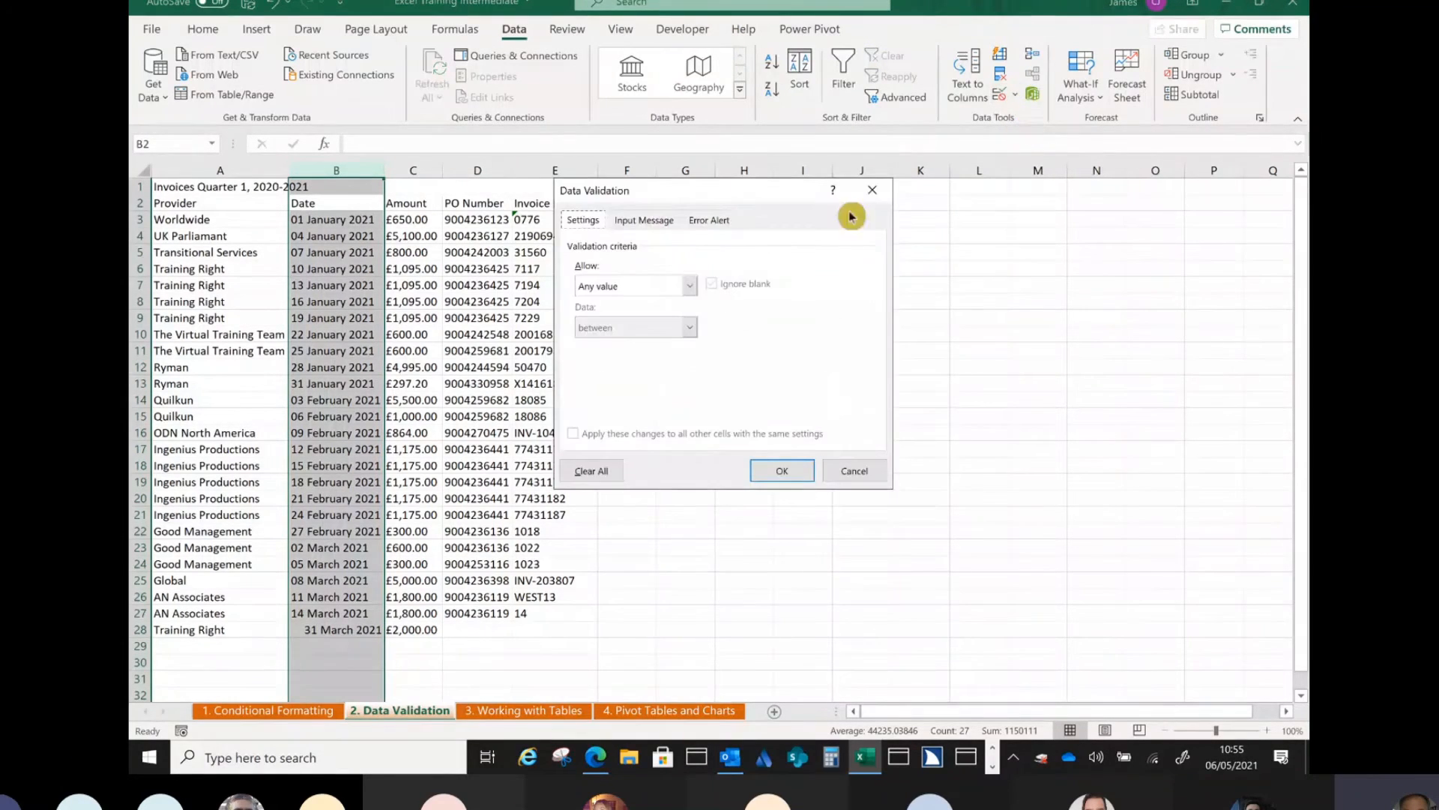
pyautogui.click(689, 286)
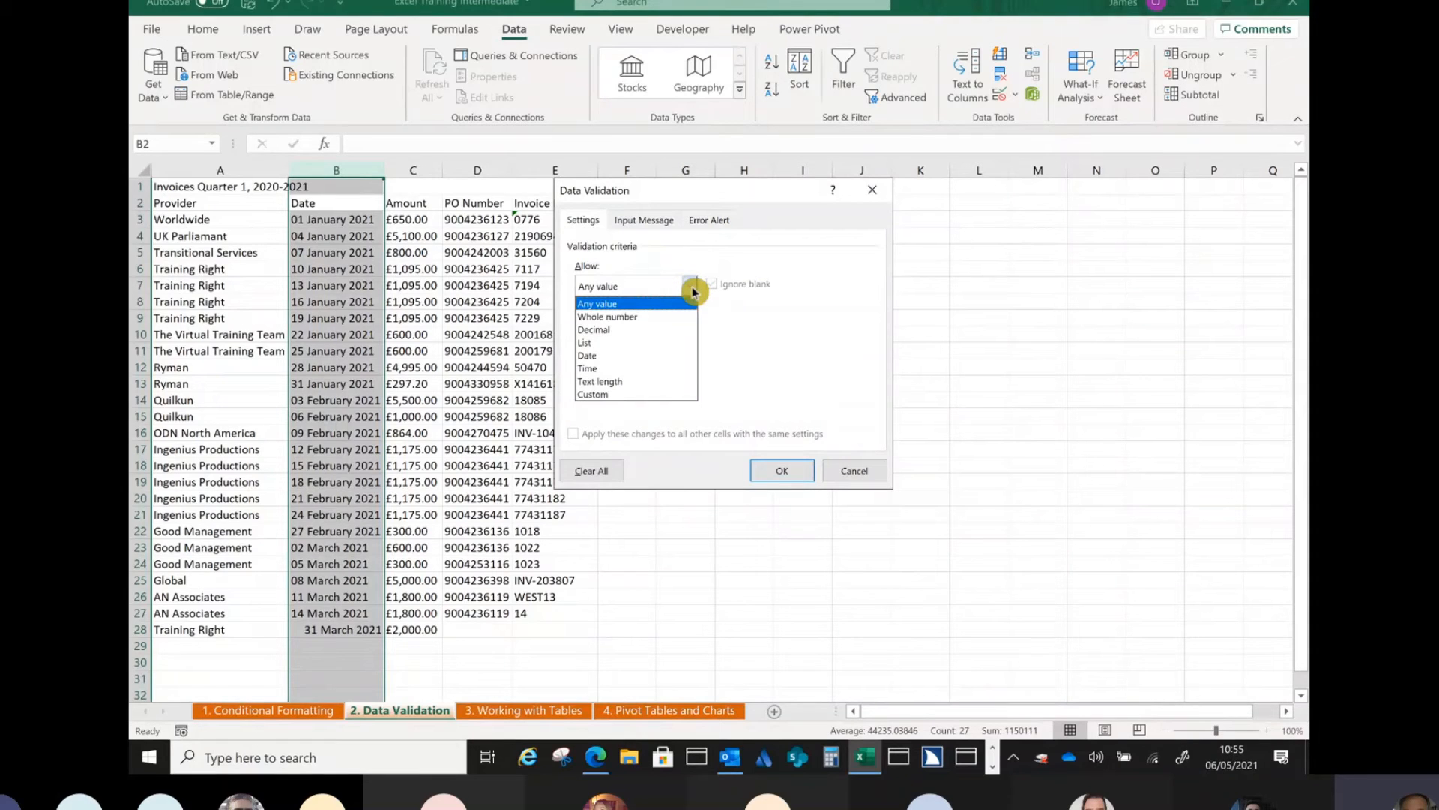
pyautogui.click(651, 357)
pyautogui.click(656, 366)
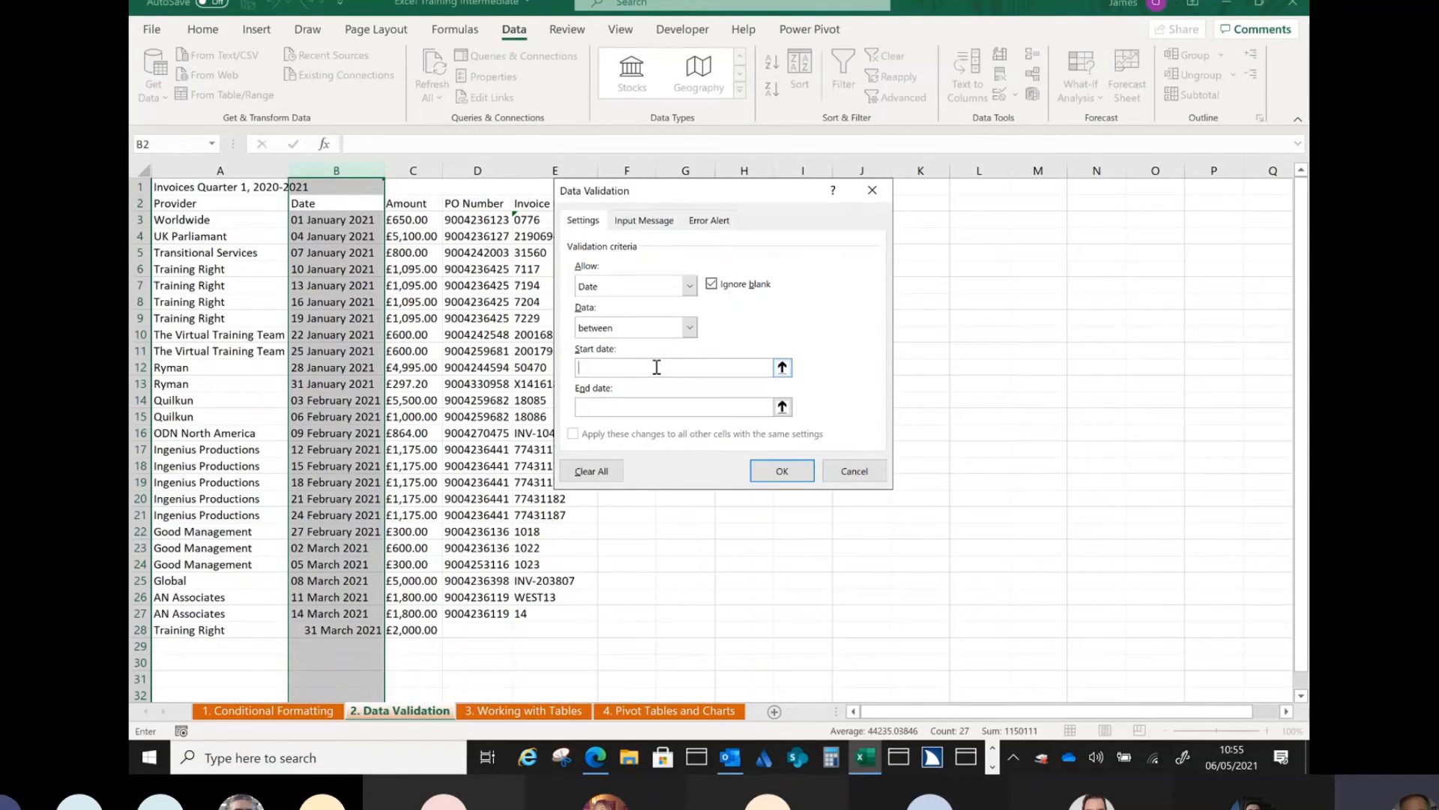
pyautogui.write('01/01/2021')
pyautogui.press('Tab')
pyautogui.write('31/03/2021')
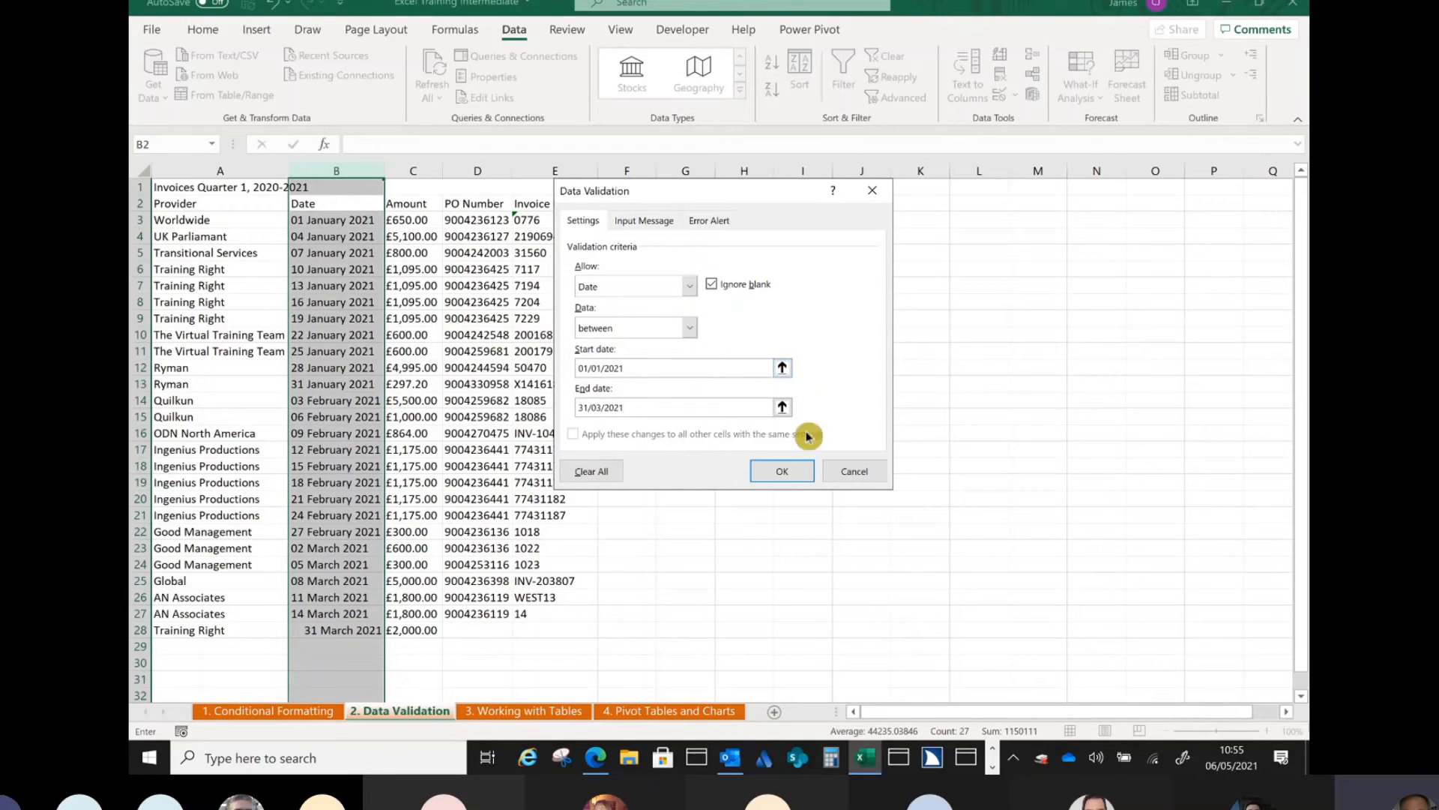
pyautogui.click(782, 470)
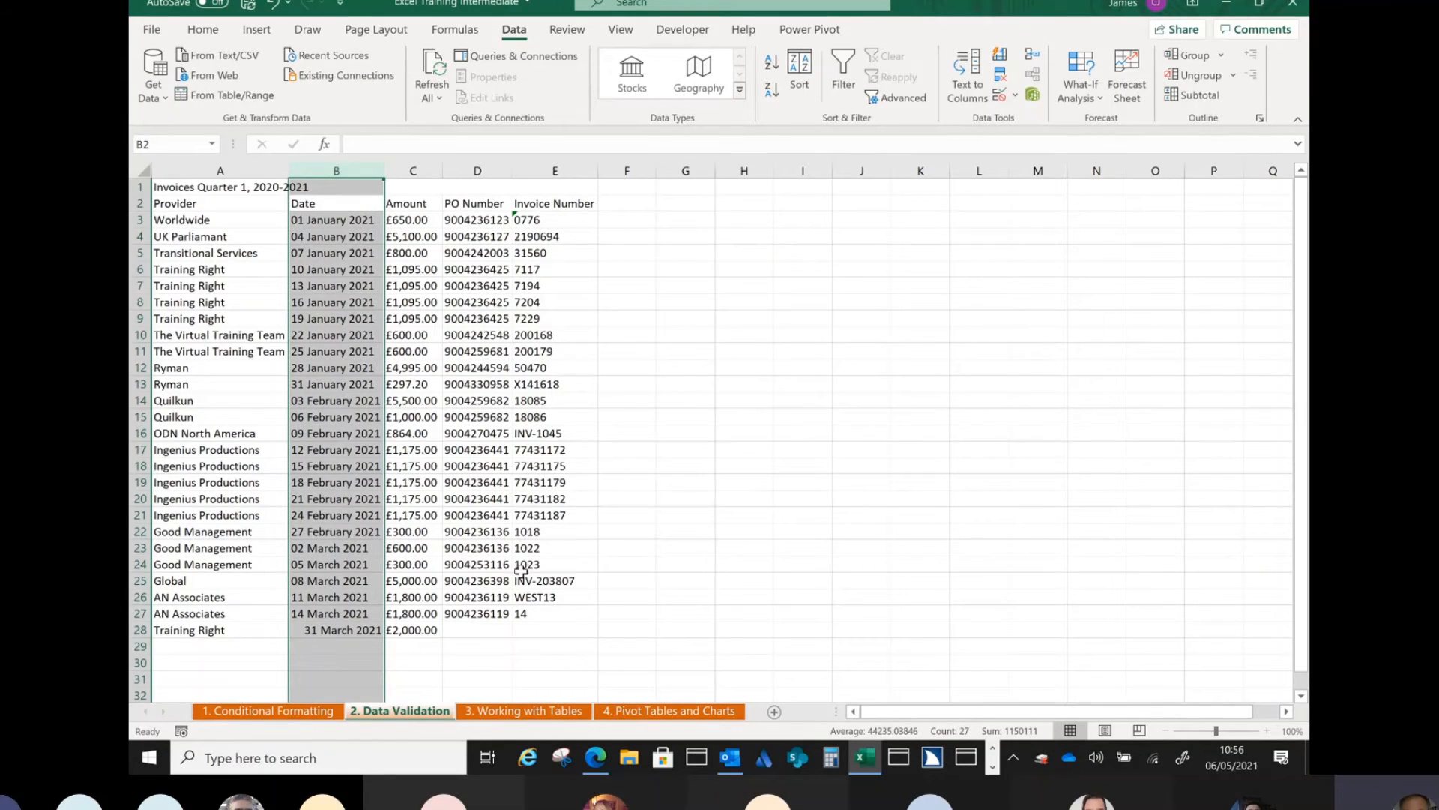
# Test the Date column's validation by entering 01 April 2021 in cell B29, and choose to retry the entry.
pyautogui.click(362, 646)
pyautogui.write('0')
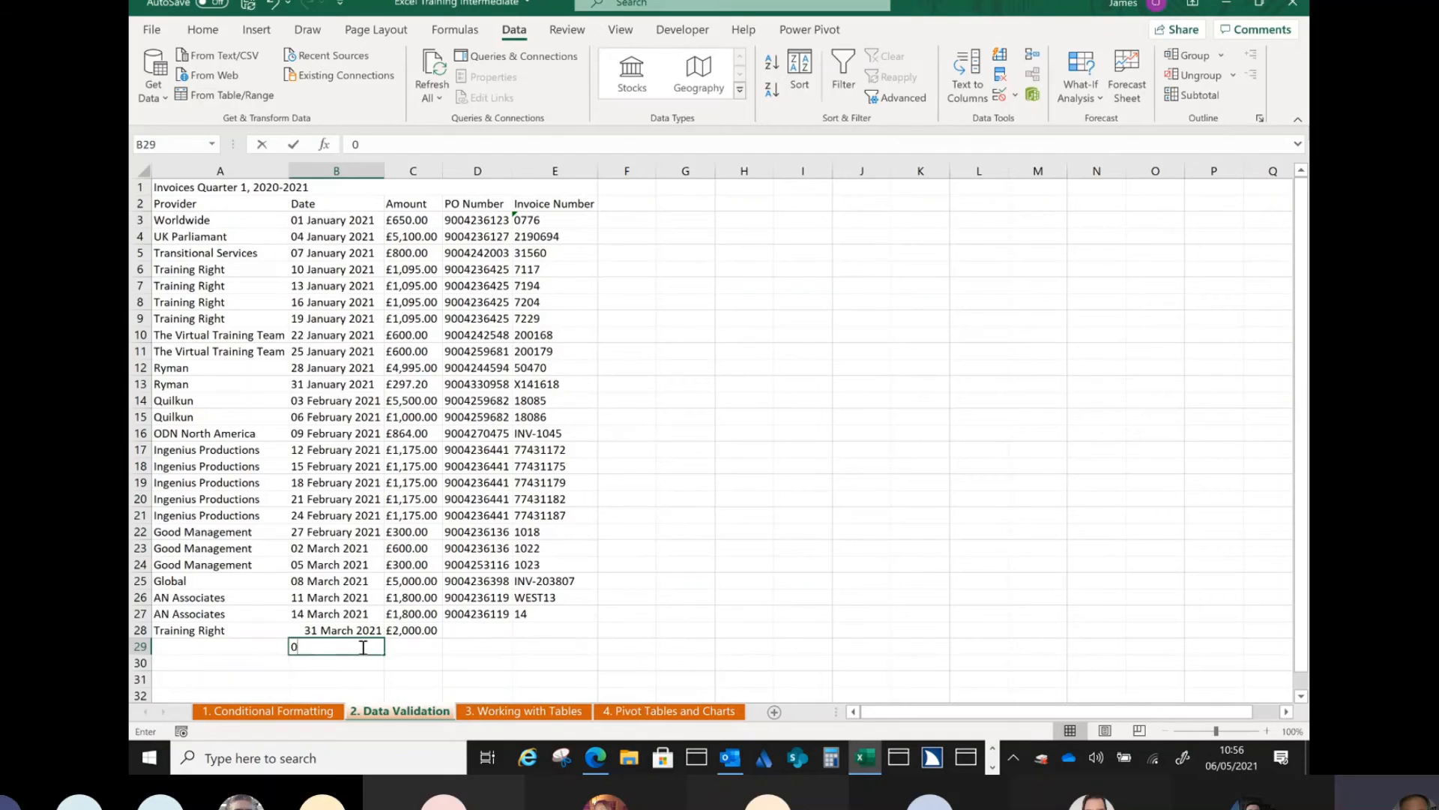
pyautogui.write('1 Apri')
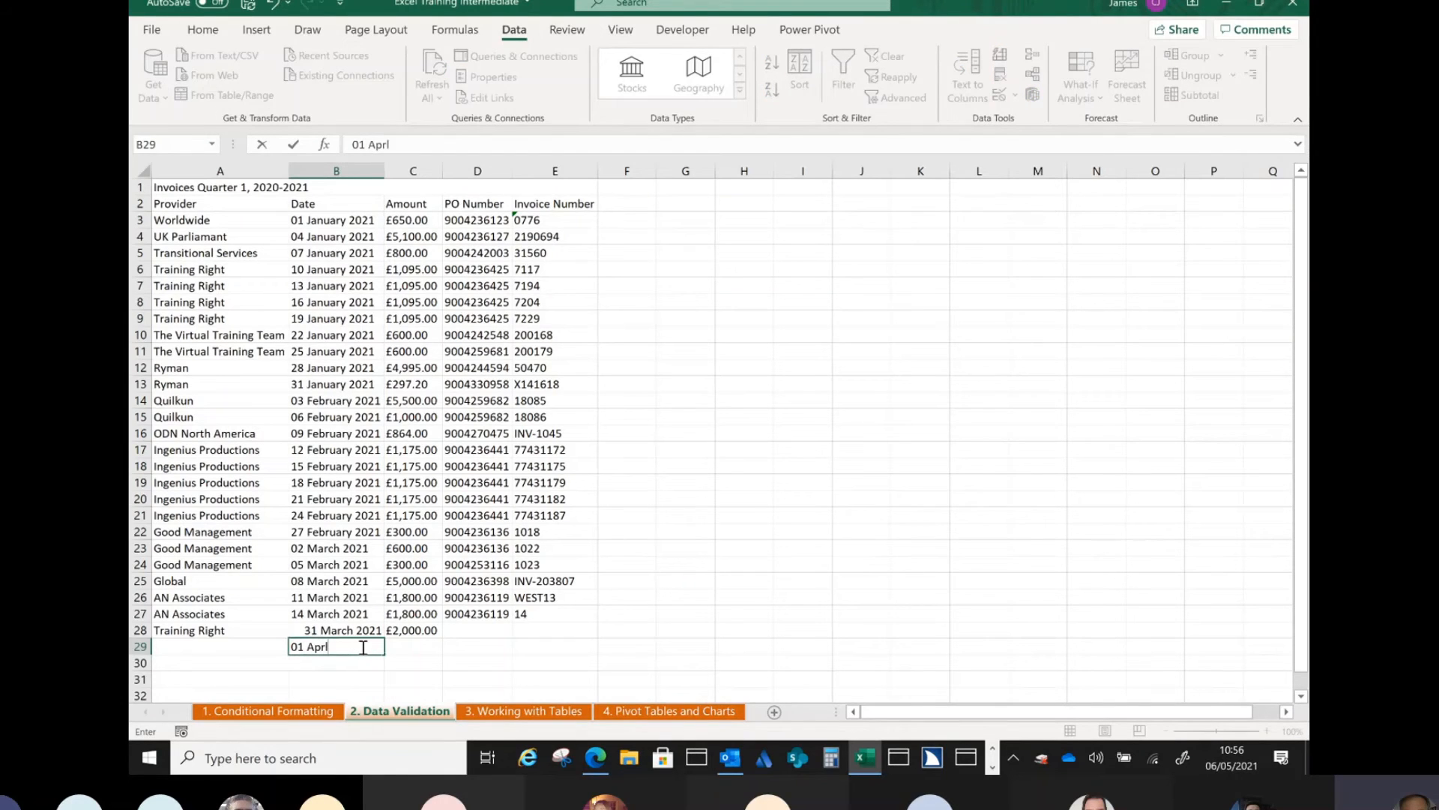
pyautogui.write('l 2021')
pyautogui.click(365, 653)
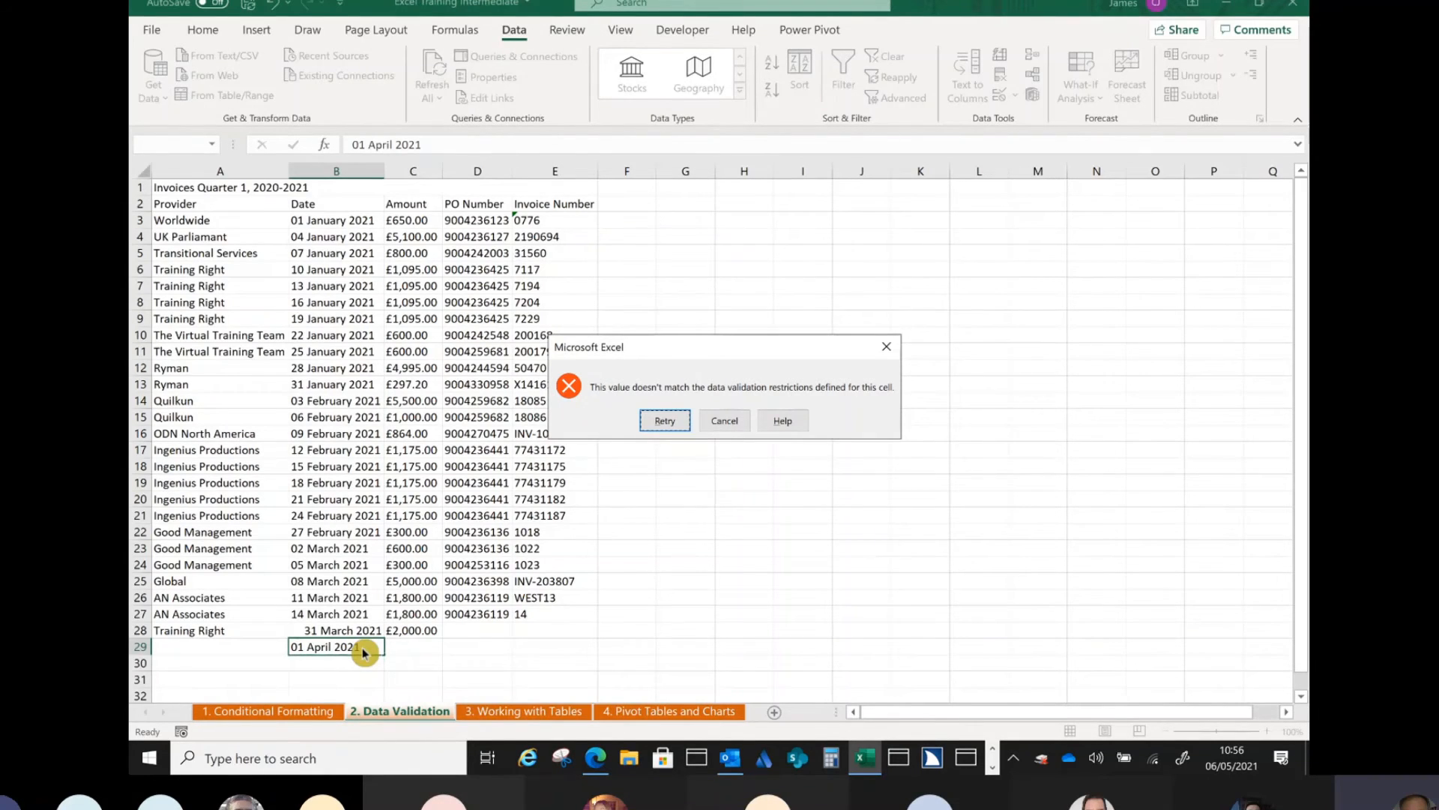
pyautogui.press('Return')
# Replace the entry in cell B29 with 31 March 2021, and clear the cell again.
pyautogui.press('BackSpace')
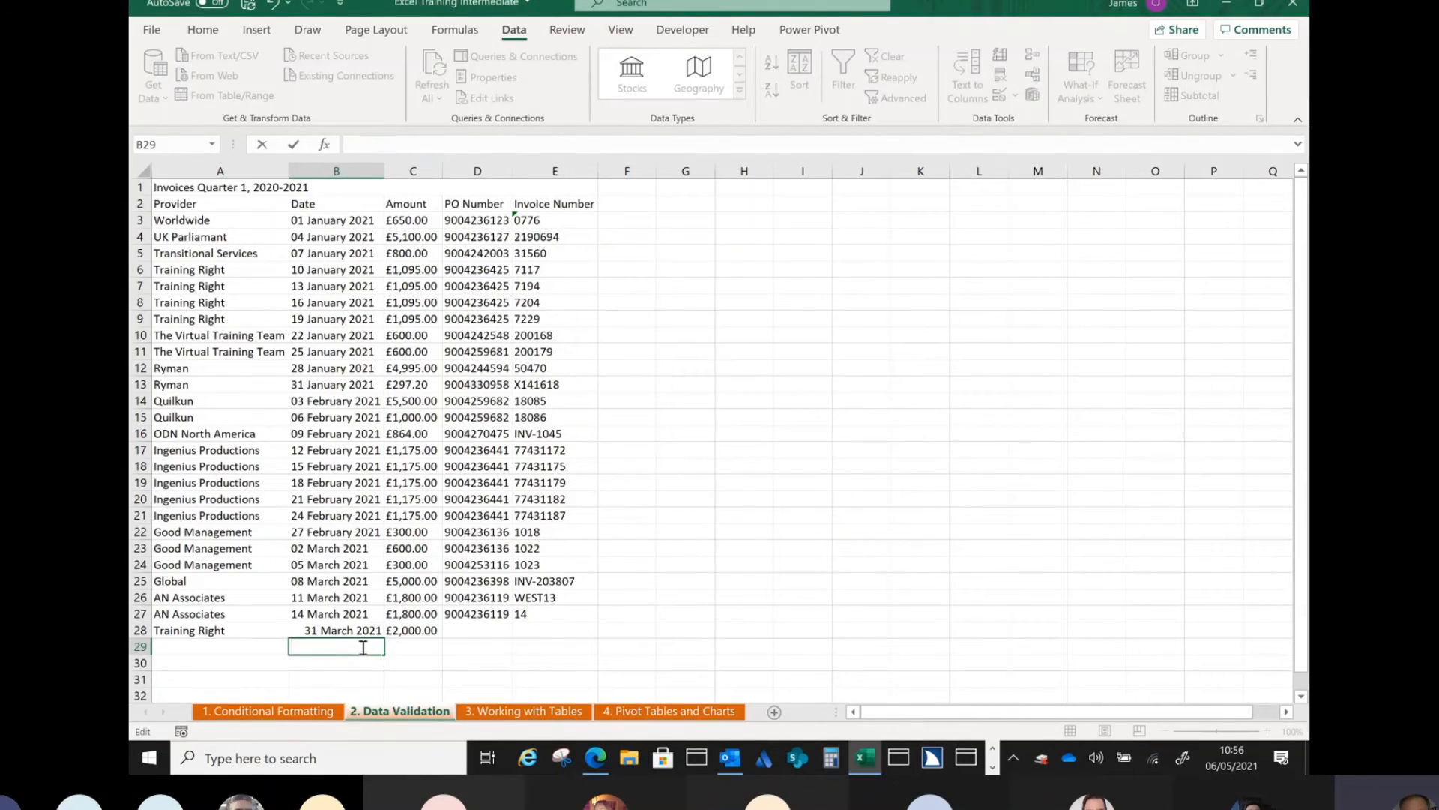
pyautogui.write('31 March 2021')
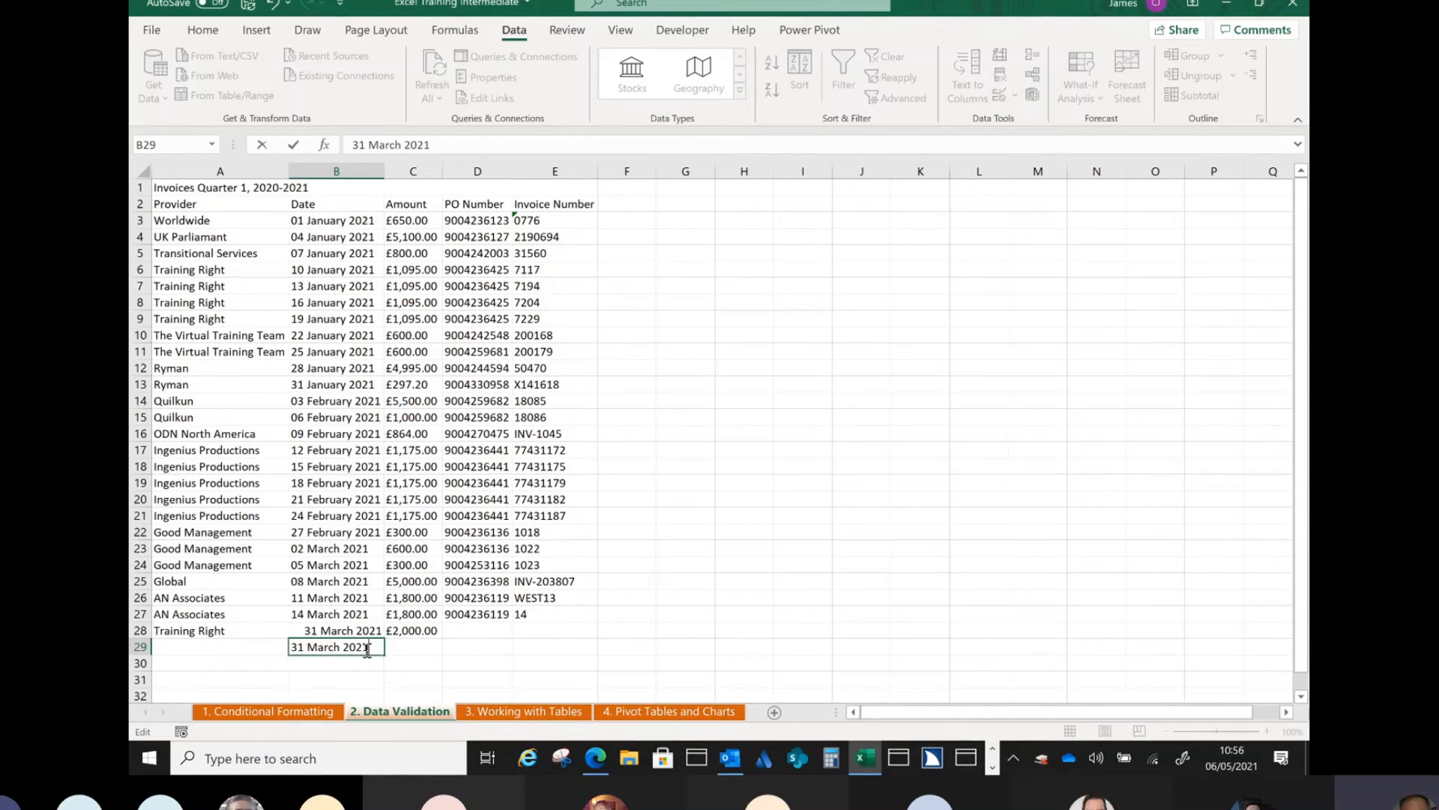
pyautogui.press('Tab')
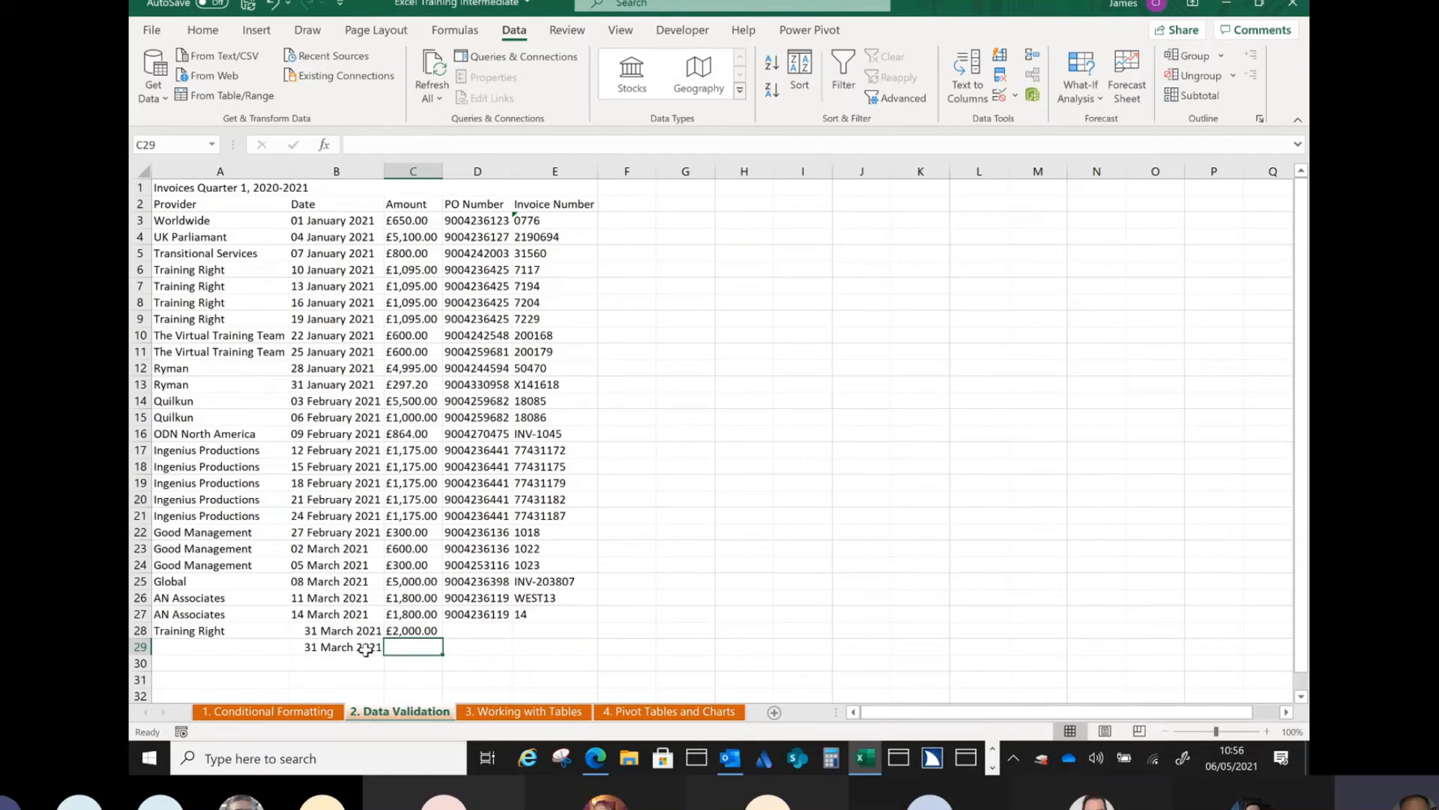
pyautogui.click(365, 650)
pyautogui.press('BackSpace')
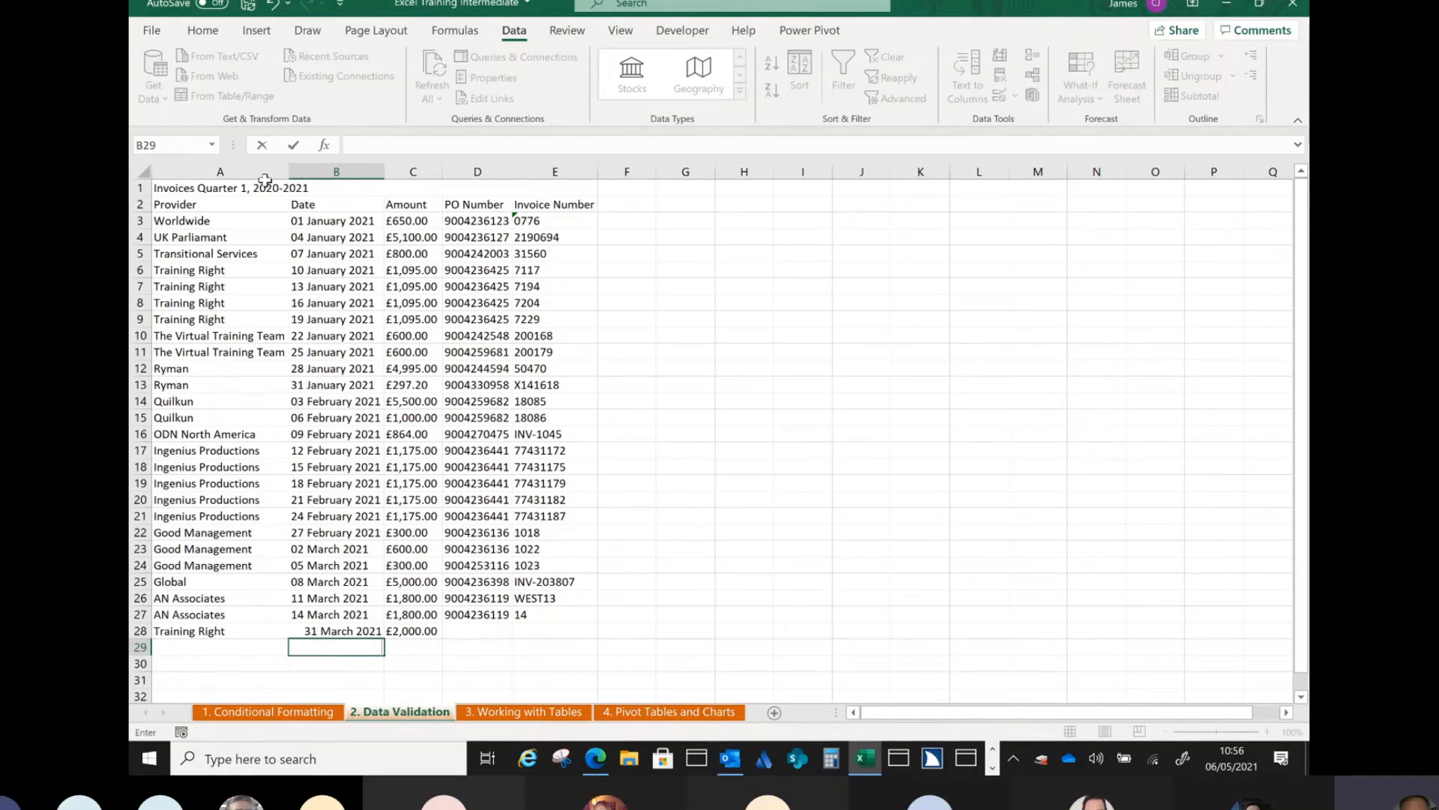
# Reopen the Date column's data validation and title its input message "Date for Quarter 4 invoices".
pyautogui.click(353, 172)
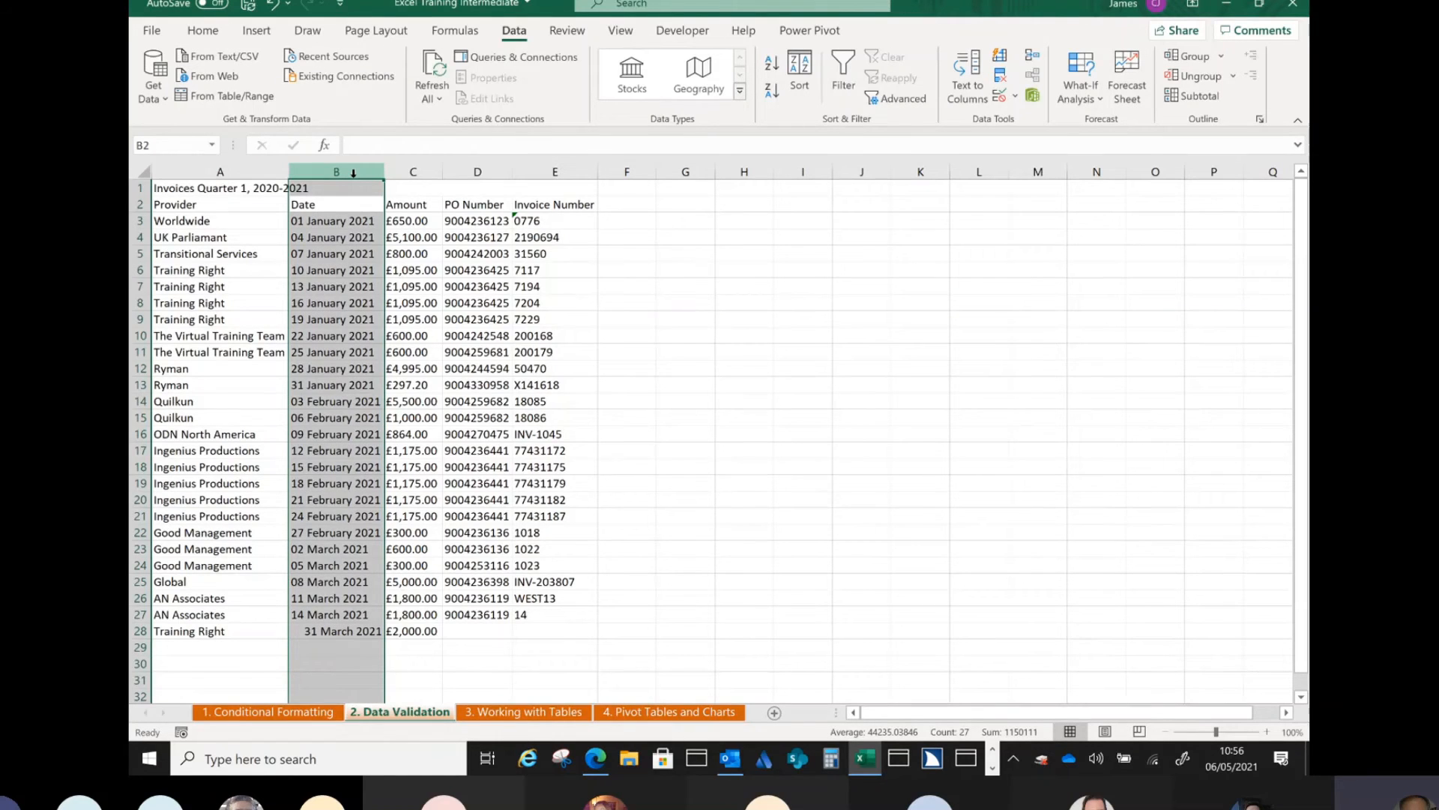
pyautogui.click(1017, 95)
pyautogui.click(1026, 123)
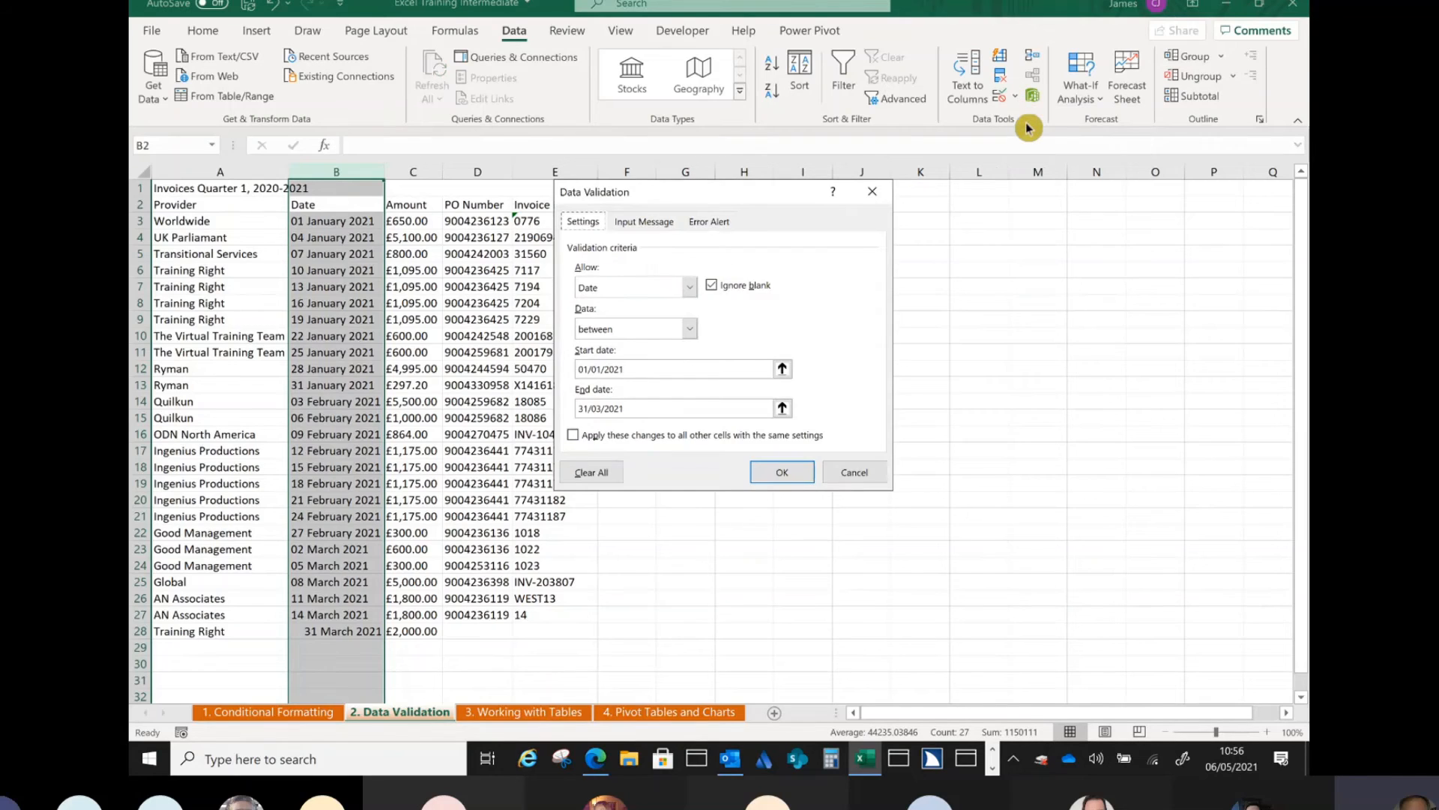
pyautogui.click(654, 230)
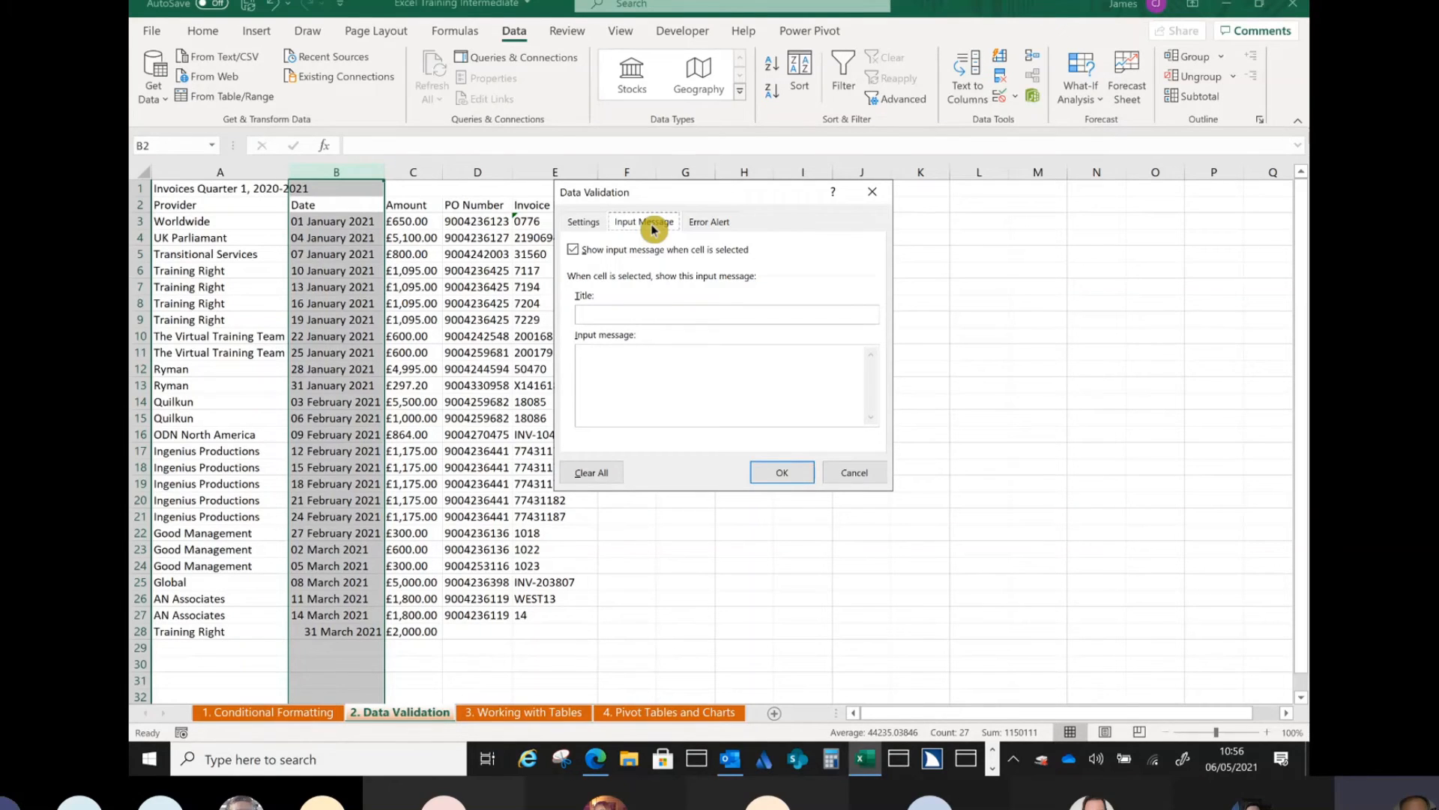
pyautogui.click(682, 314)
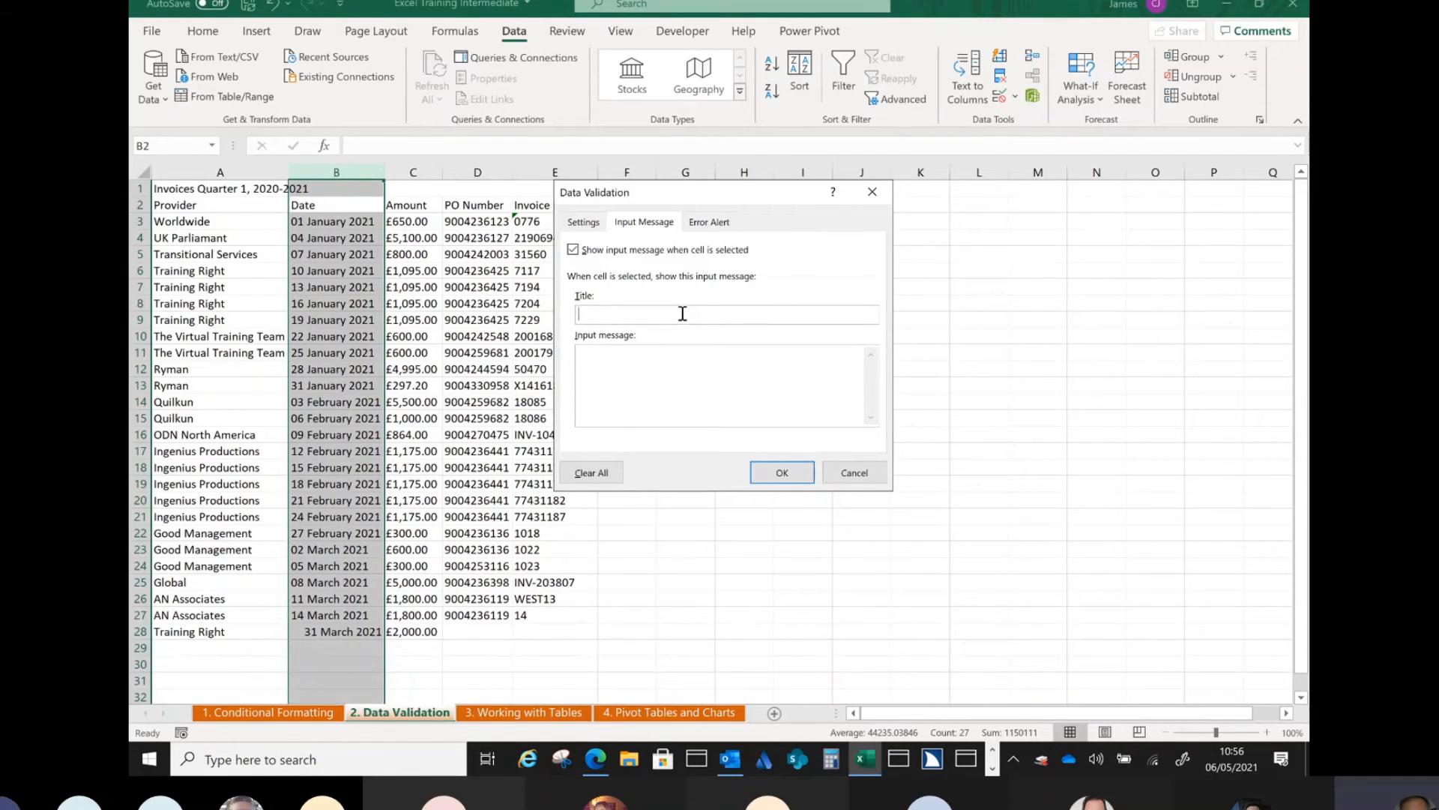
pyautogui.write('Date')
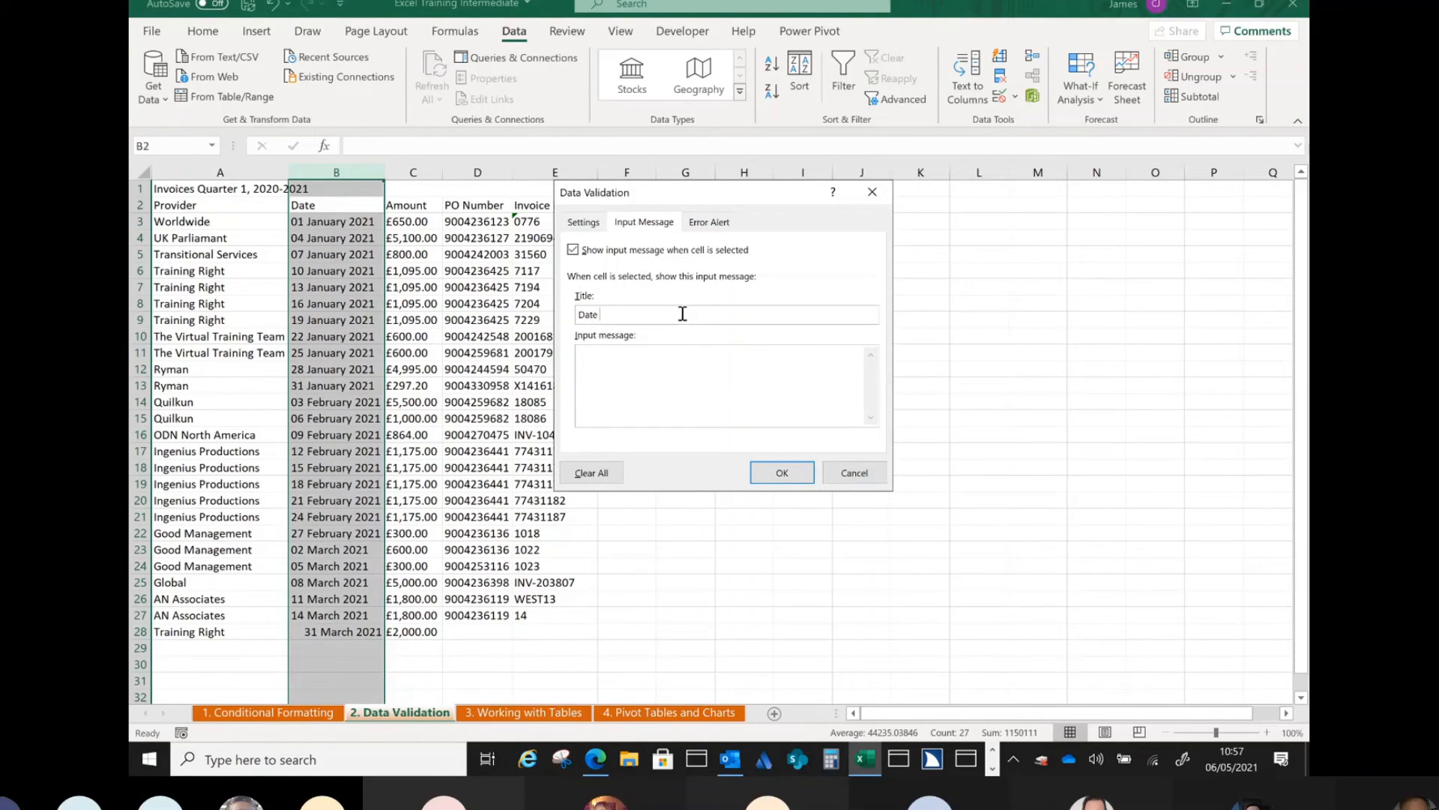
pyautogui.write(' for Quarter 1 invoi')
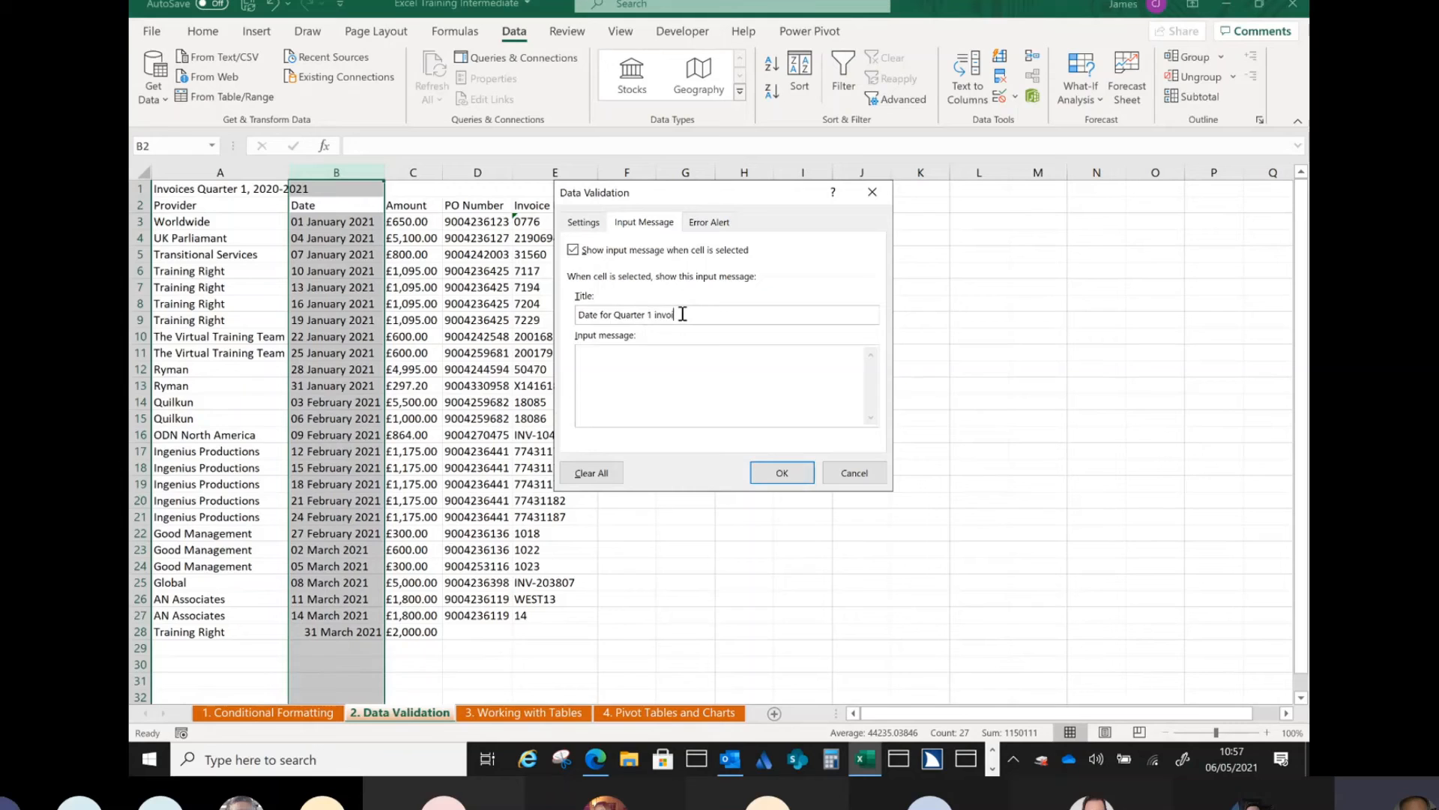
pyautogui.press('BackSpace')
pyautogui.press('BackSpace')
pyautogui.press('BackSpace')
pyautogui.write('4 invoices')
# Set the input message text to "Please ensure that the entry is a date between 01/01/2021 and 31/03/2021", and apply it to the Date column.
pyautogui.click(653, 370)
pyautogui.write('Please ensure that the data')
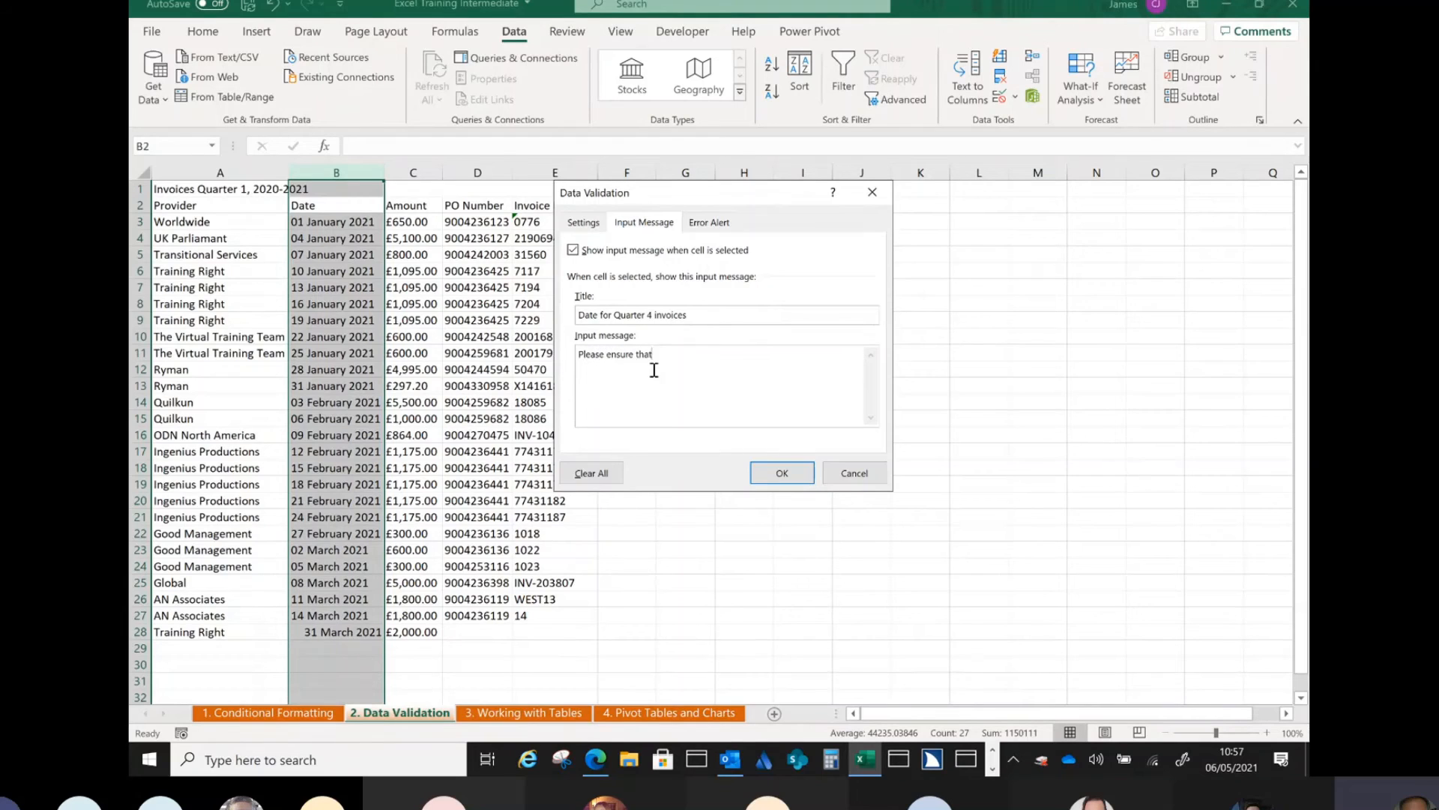
pyautogui.press('BackSpace')
pyautogui.press('BackSpace')
pyautogui.press('BackSpace')
pyautogui.press('BackSpace')
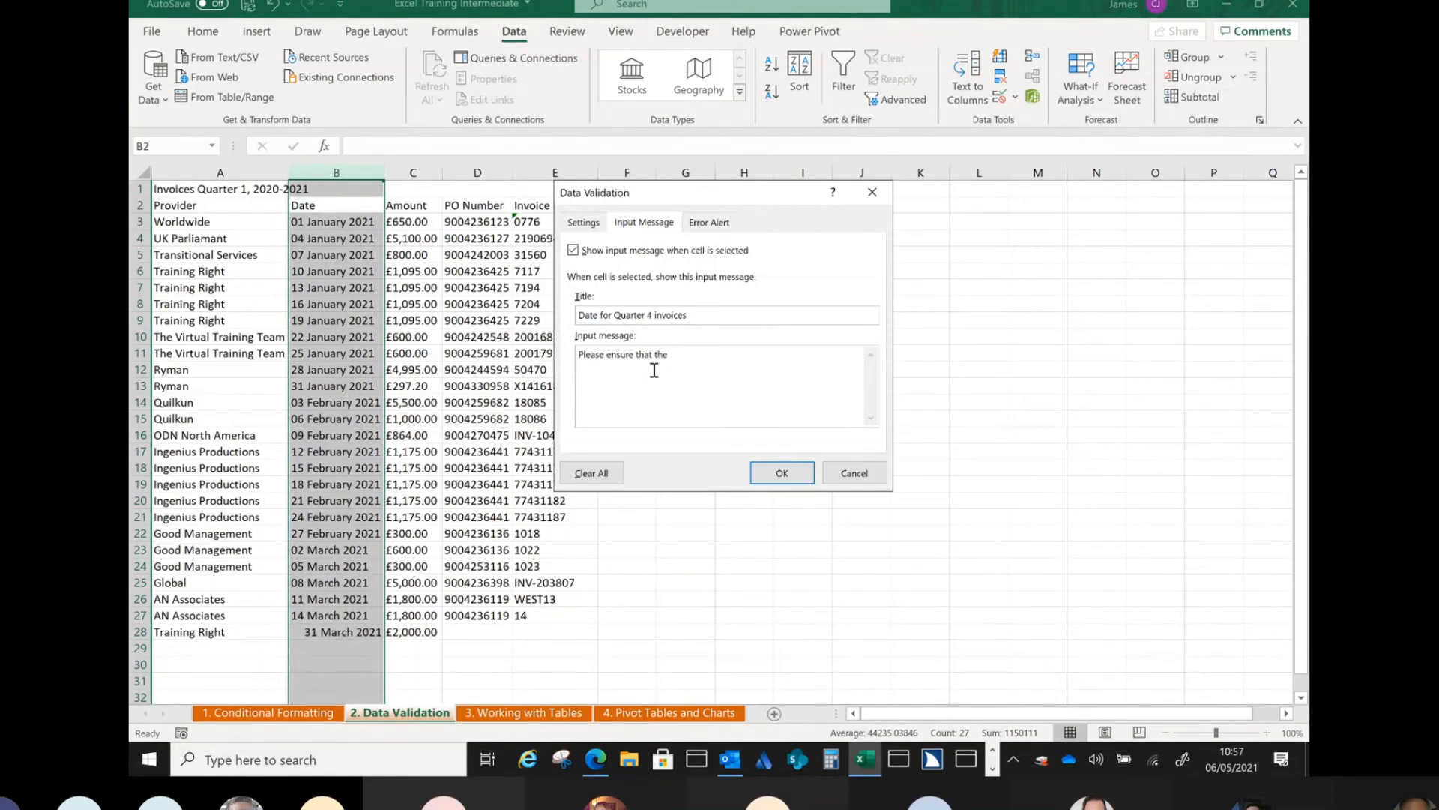
pyautogui.write('entry is a ')
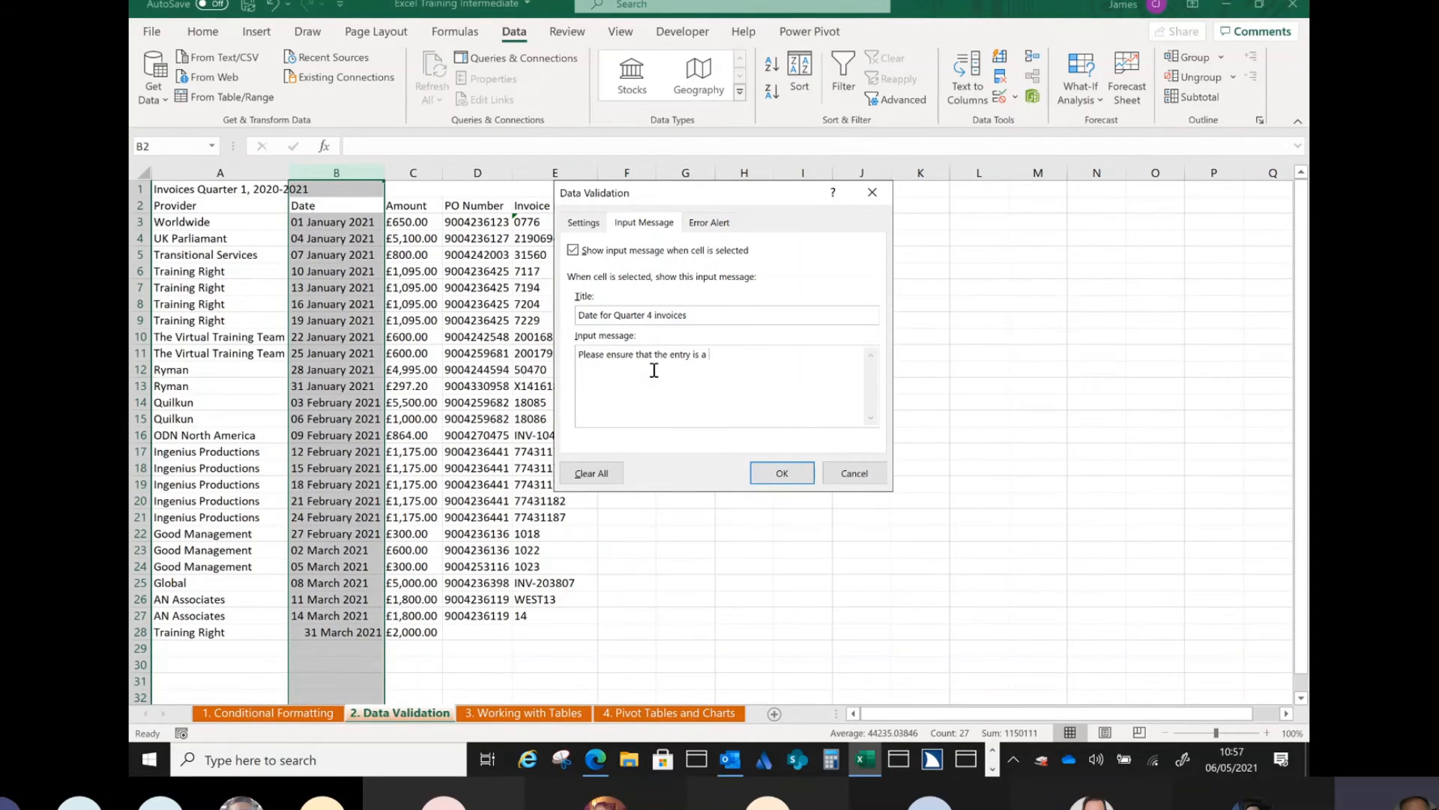
pyautogui.write('date between 01/01/202')
pyautogui.write('1 and 31/03/2')
pyautogui.write('021')
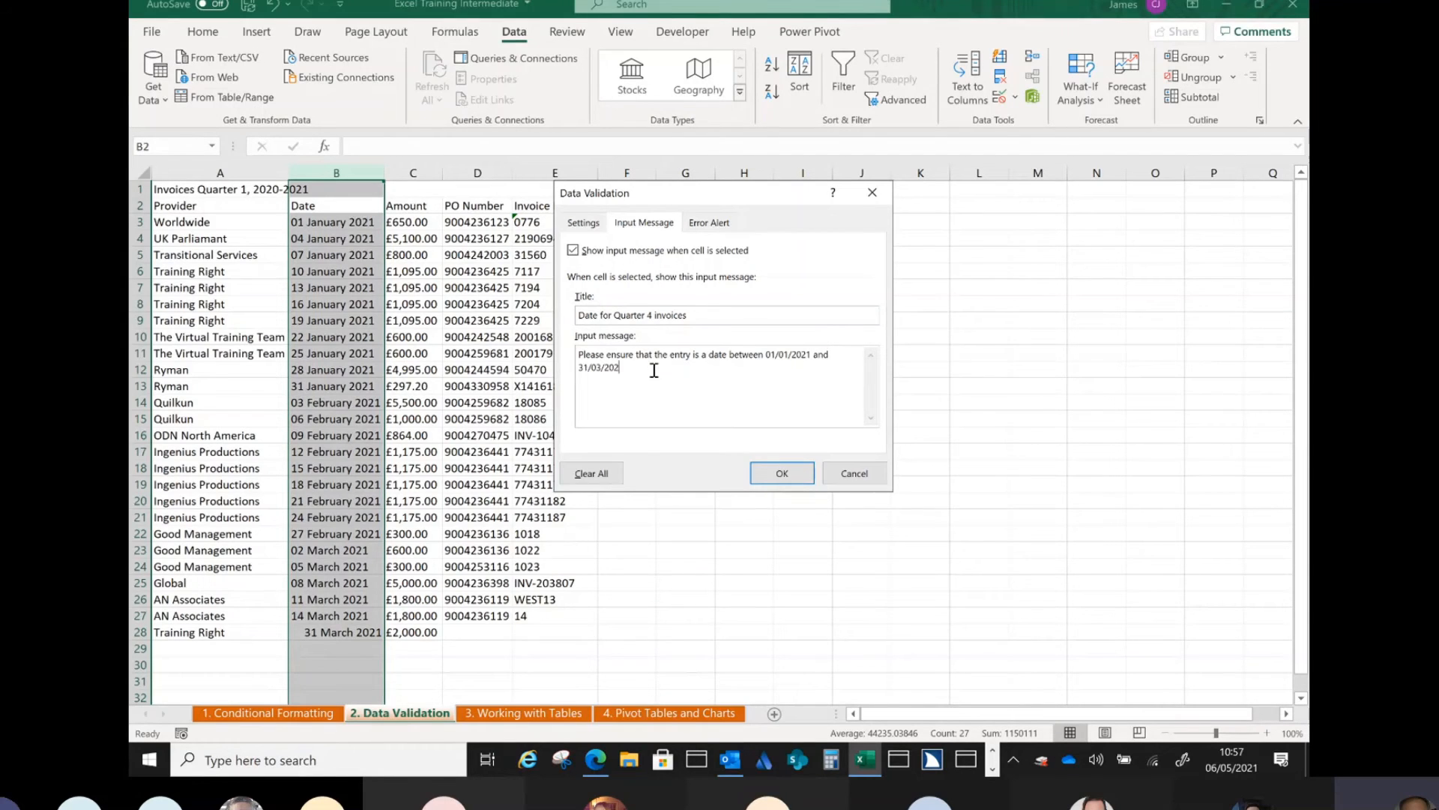
pyautogui.click(771, 473)
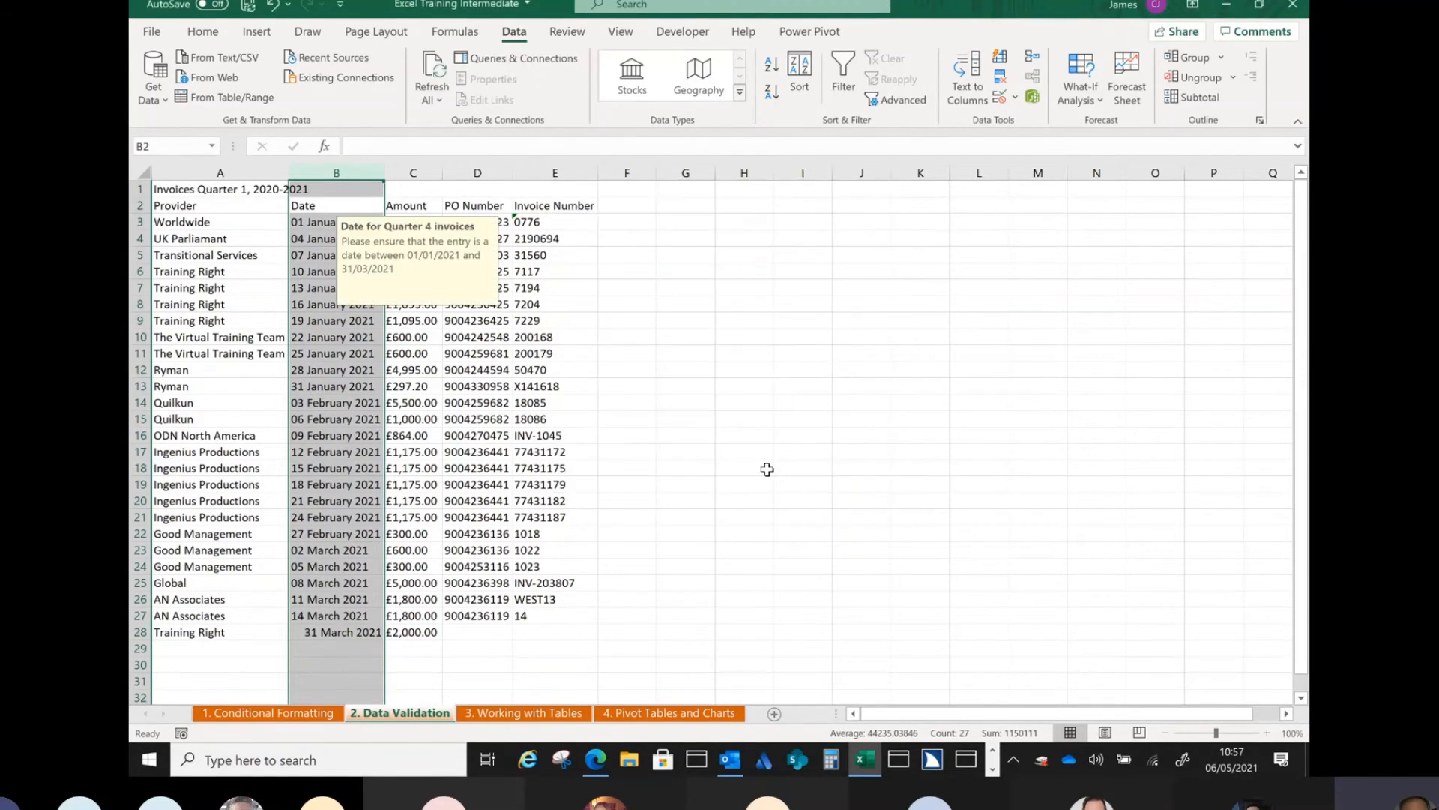
# Check the input message on several filled Date cells and on the empty cell B29.
pyautogui.click(375, 389)
pyautogui.click(339, 516)
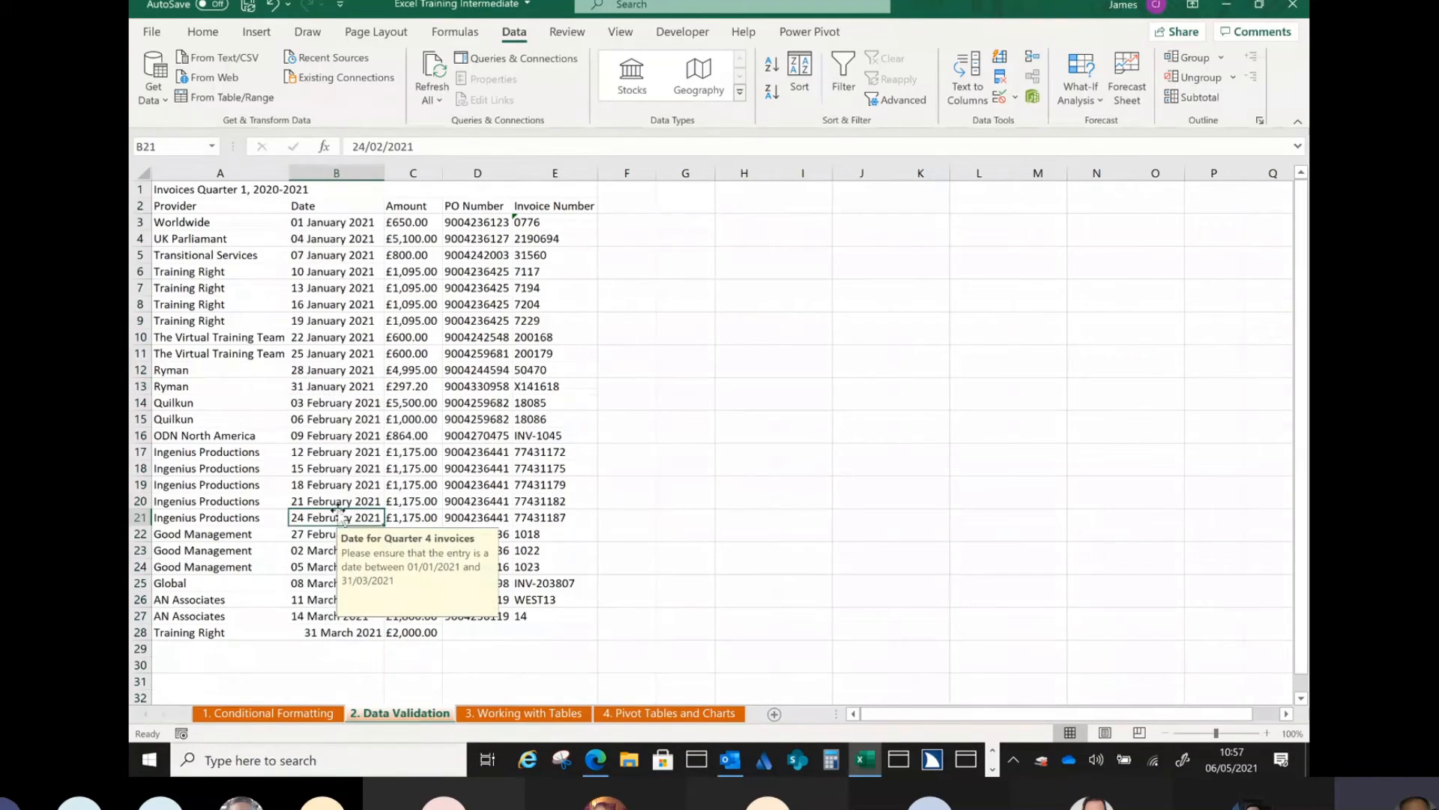
pyautogui.click(323, 582)
pyautogui.click(357, 432)
pyautogui.click(357, 650)
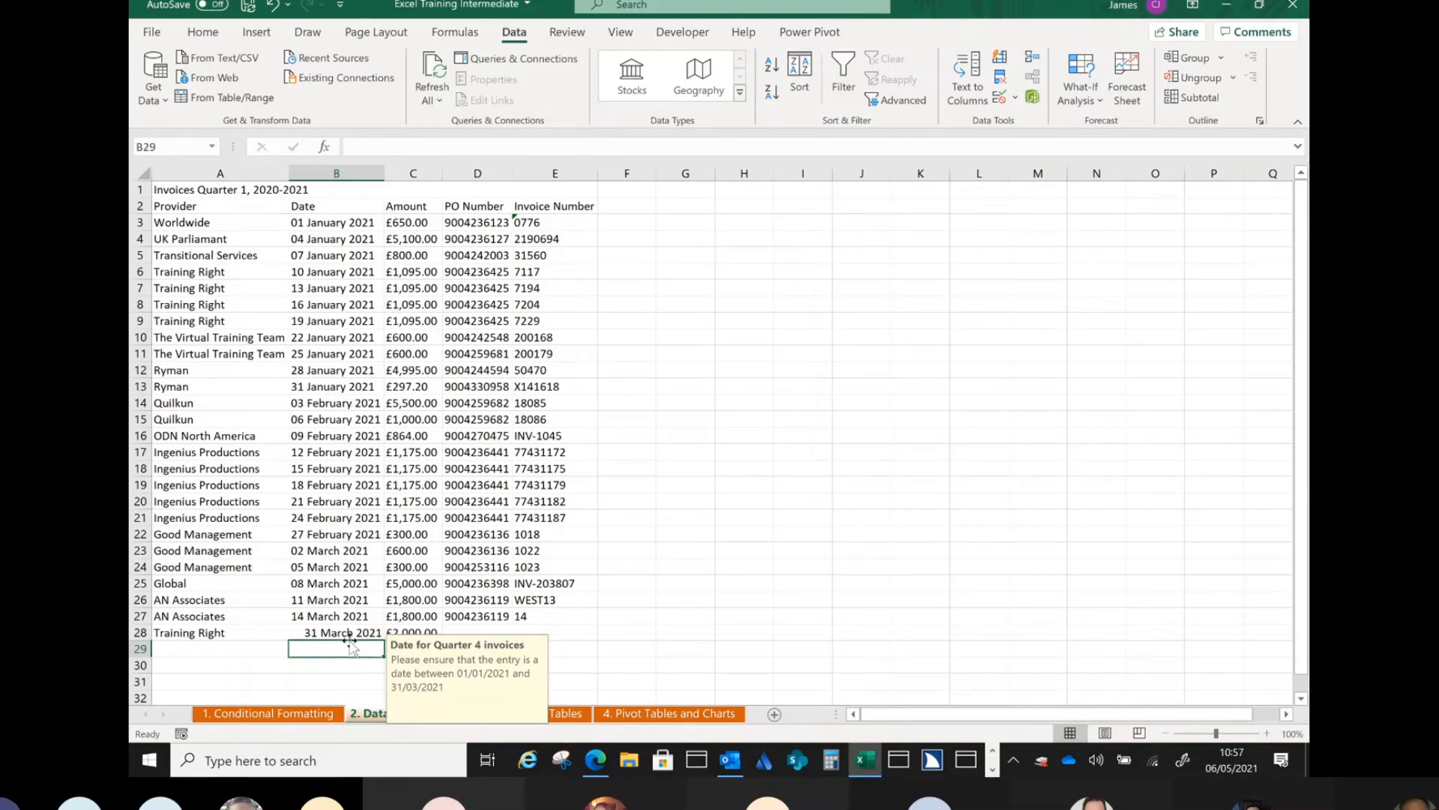
# Reopen the Date column's data validation and title its error alert "Date Error".
pyautogui.click(353, 171)
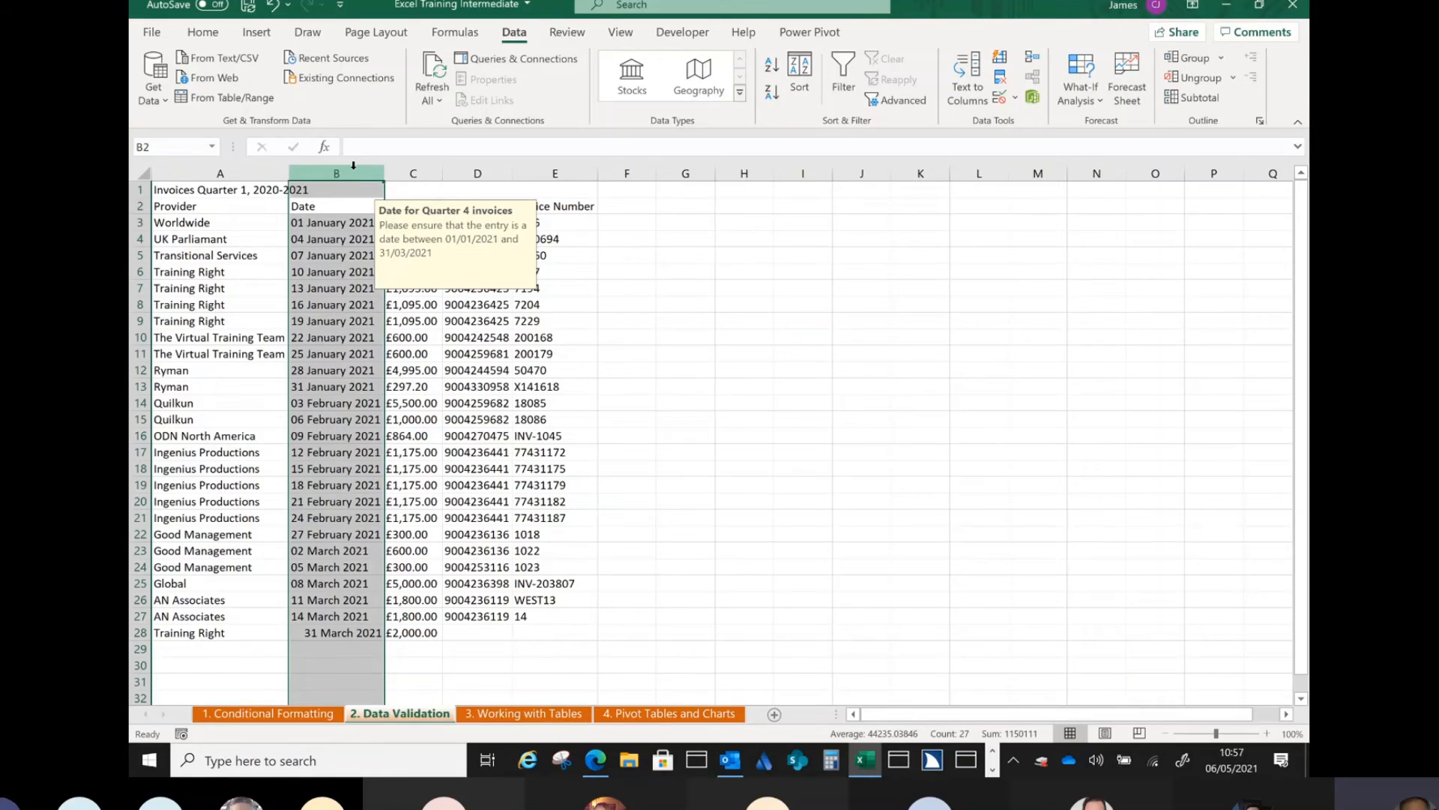
pyautogui.click(1016, 100)
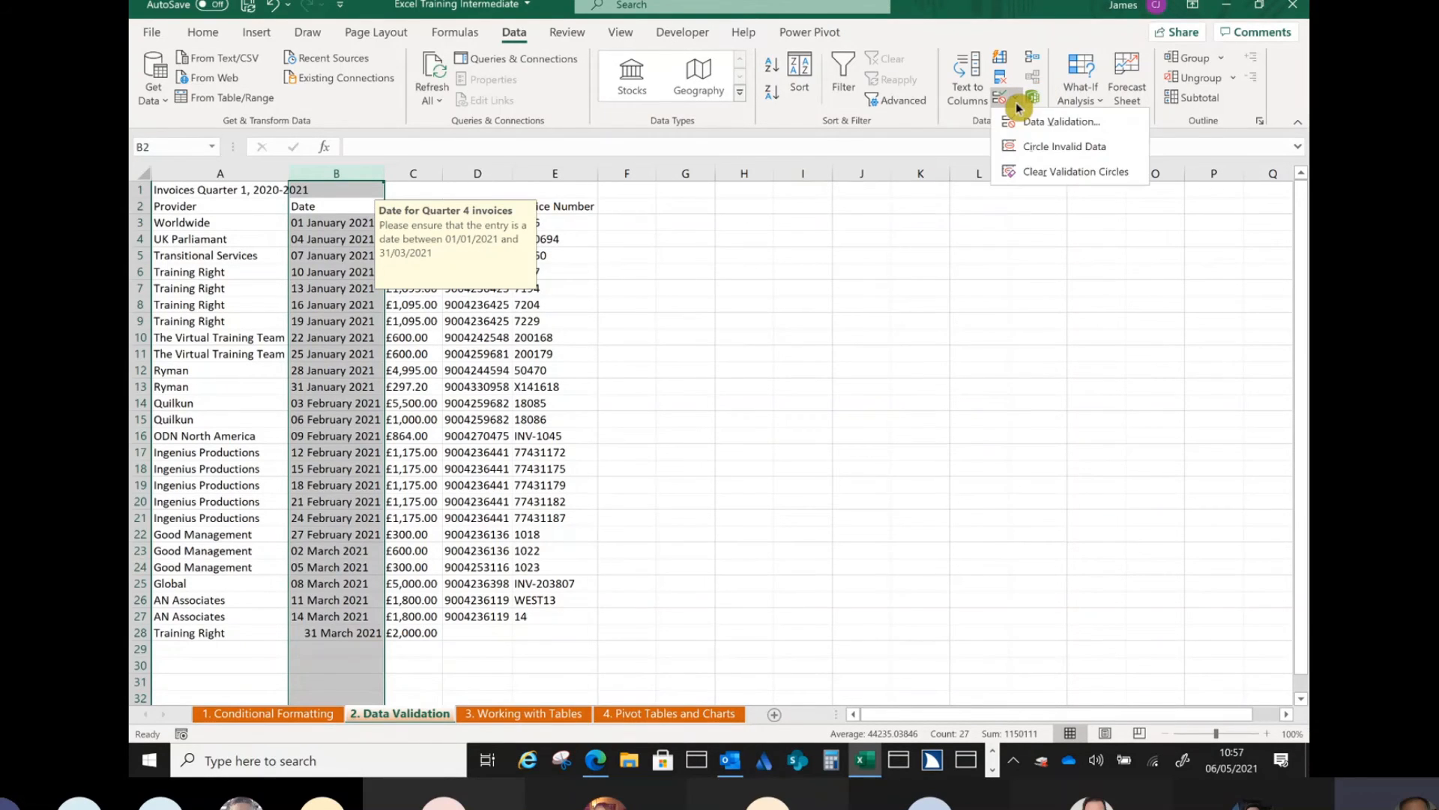
pyautogui.click(1020, 120)
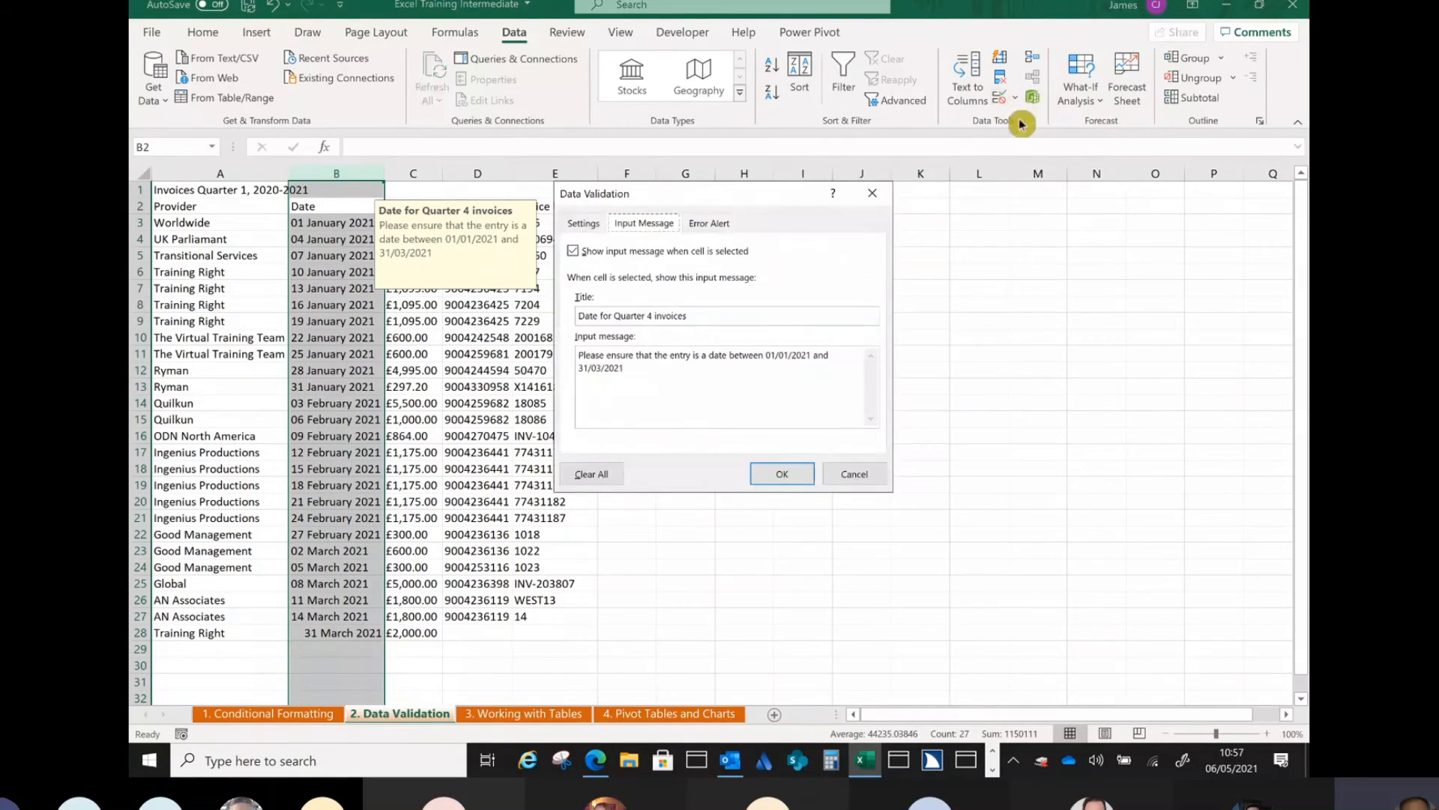
pyautogui.click(717, 223)
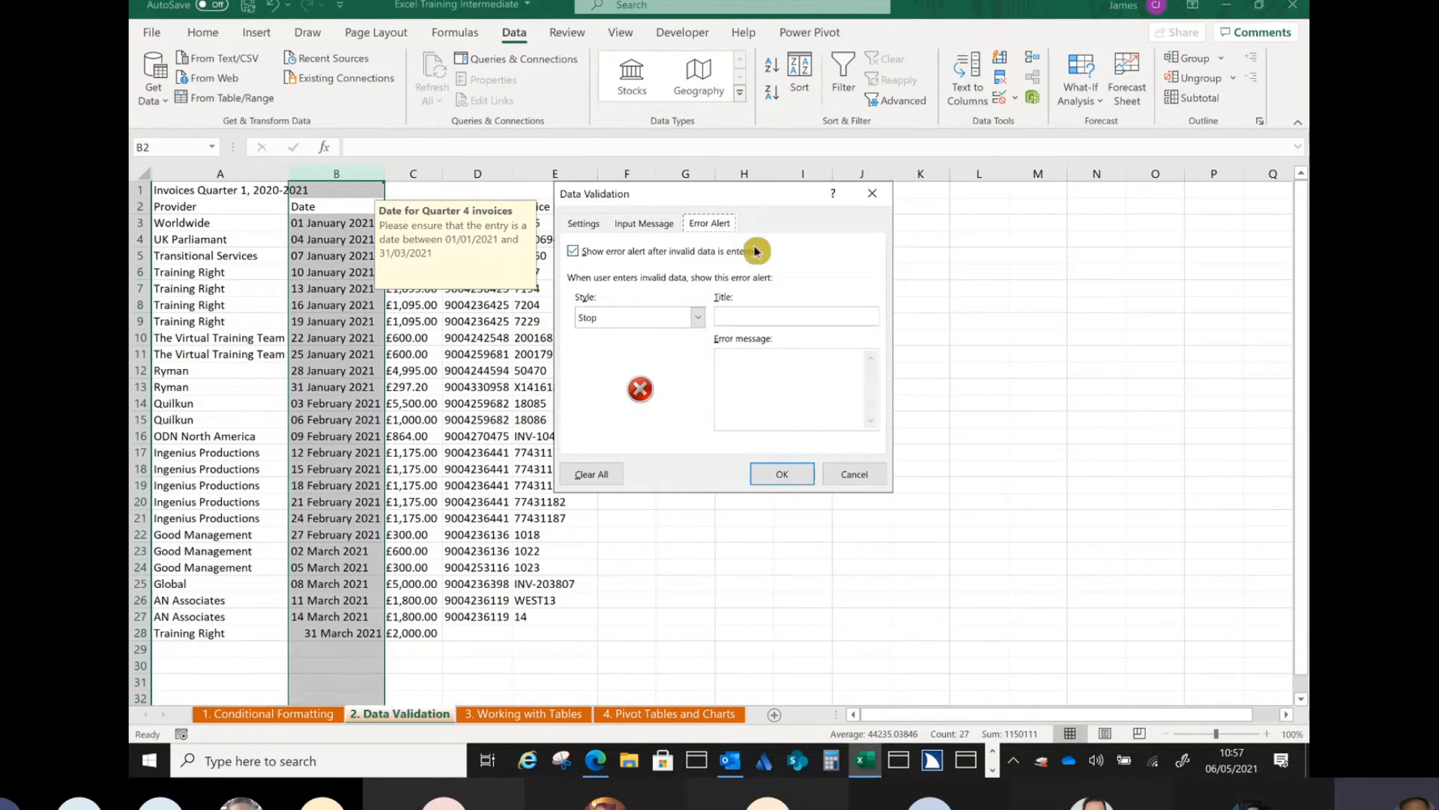
pyautogui.click(762, 316)
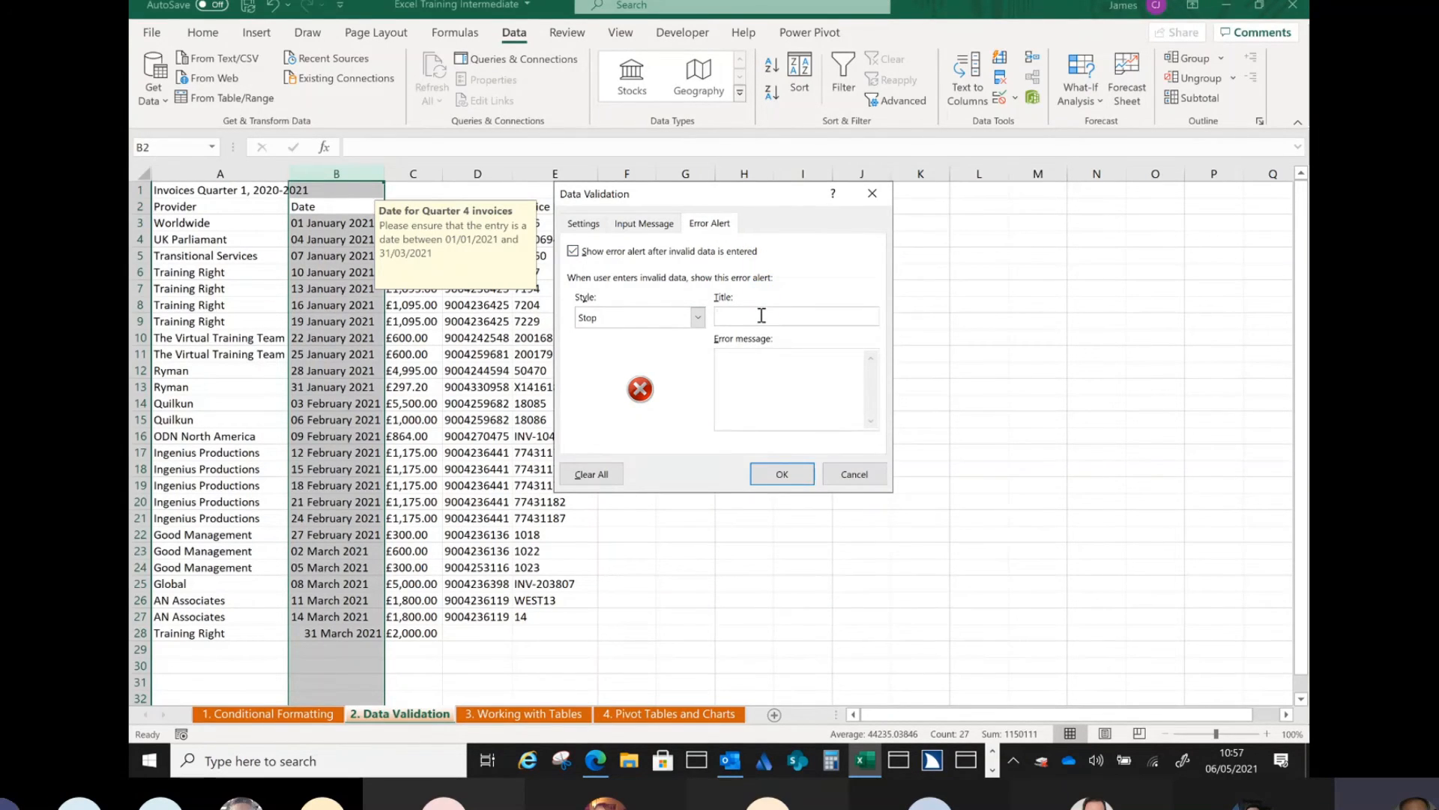
pyautogui.write('Date Error')
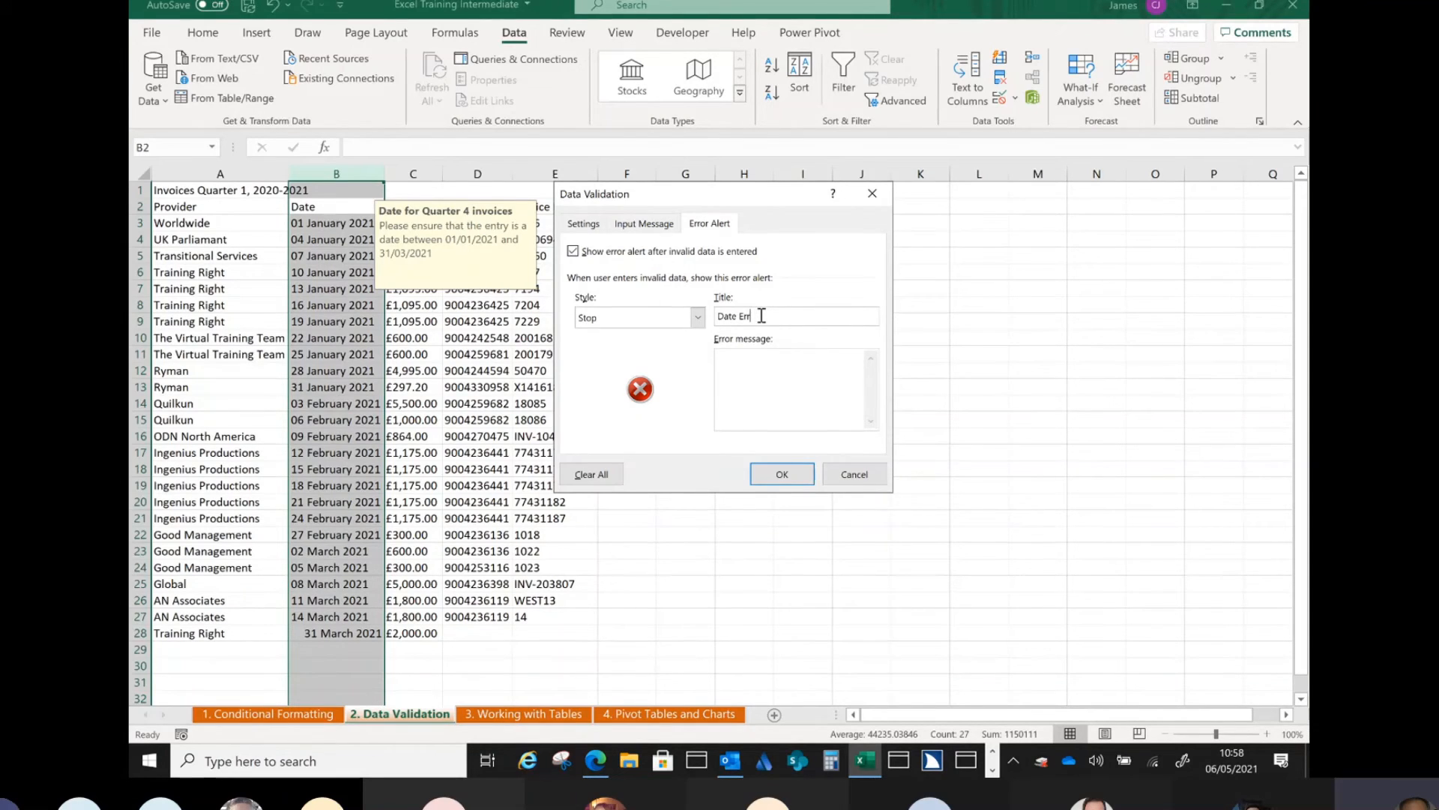
# Set the error message to "Please ensure that the date is within Quarter 4 of 2020-2021." and apply it to the Date column.
pyautogui.click(780, 384)
pyautogui.write('Please ensure t')
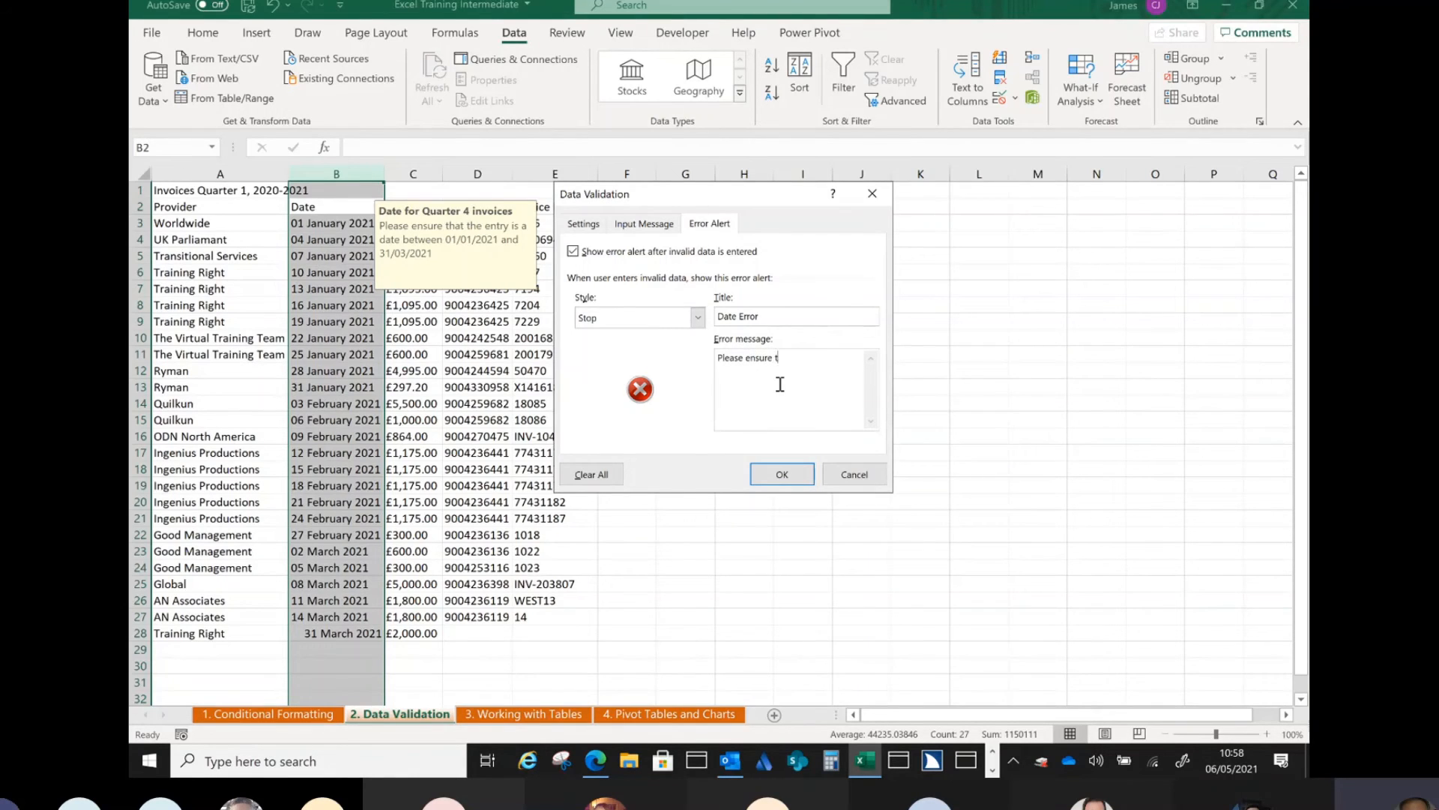
pyautogui.write('hat the date is within Quarter ')
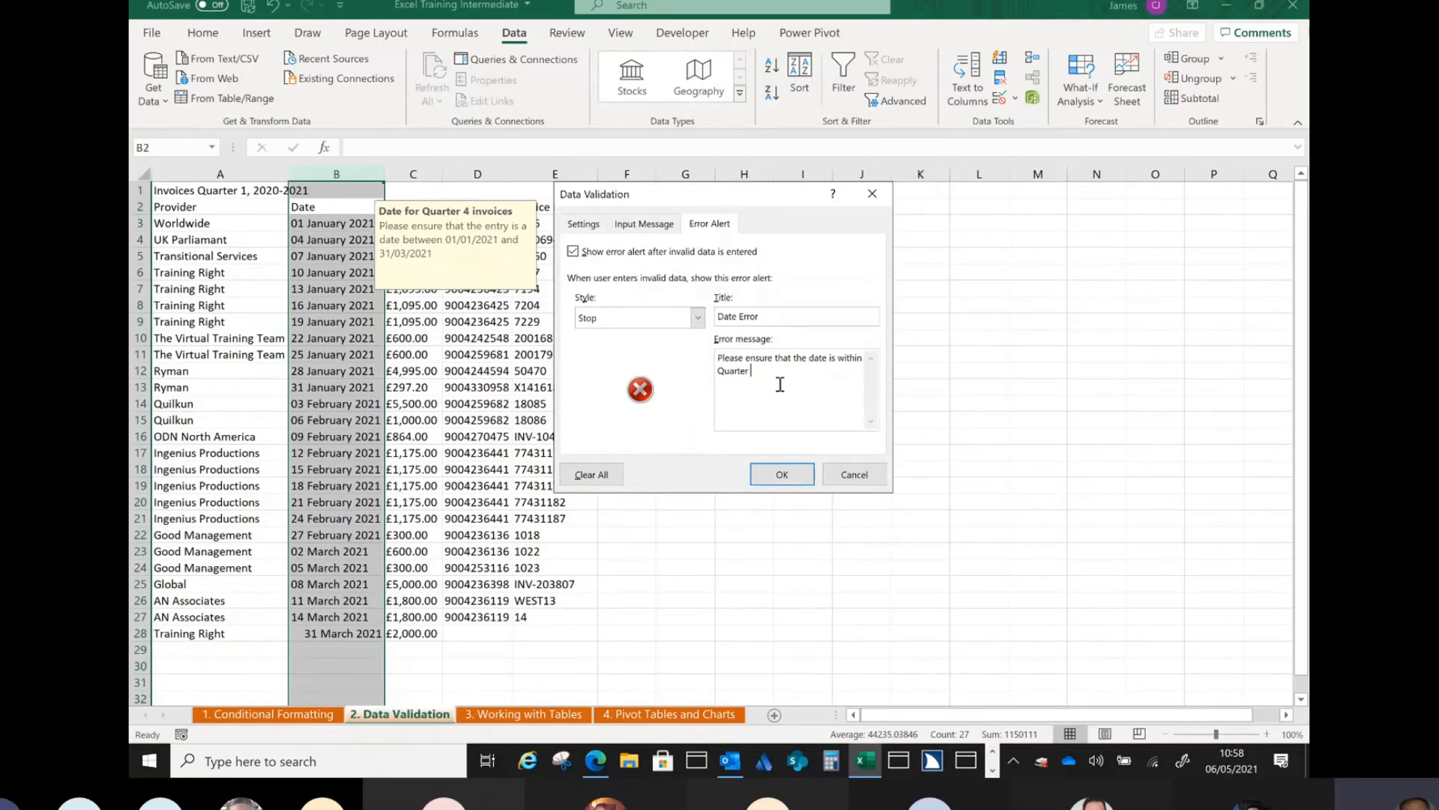
pyautogui.write('4 of 2020-2021.')
pyautogui.click(791, 482)
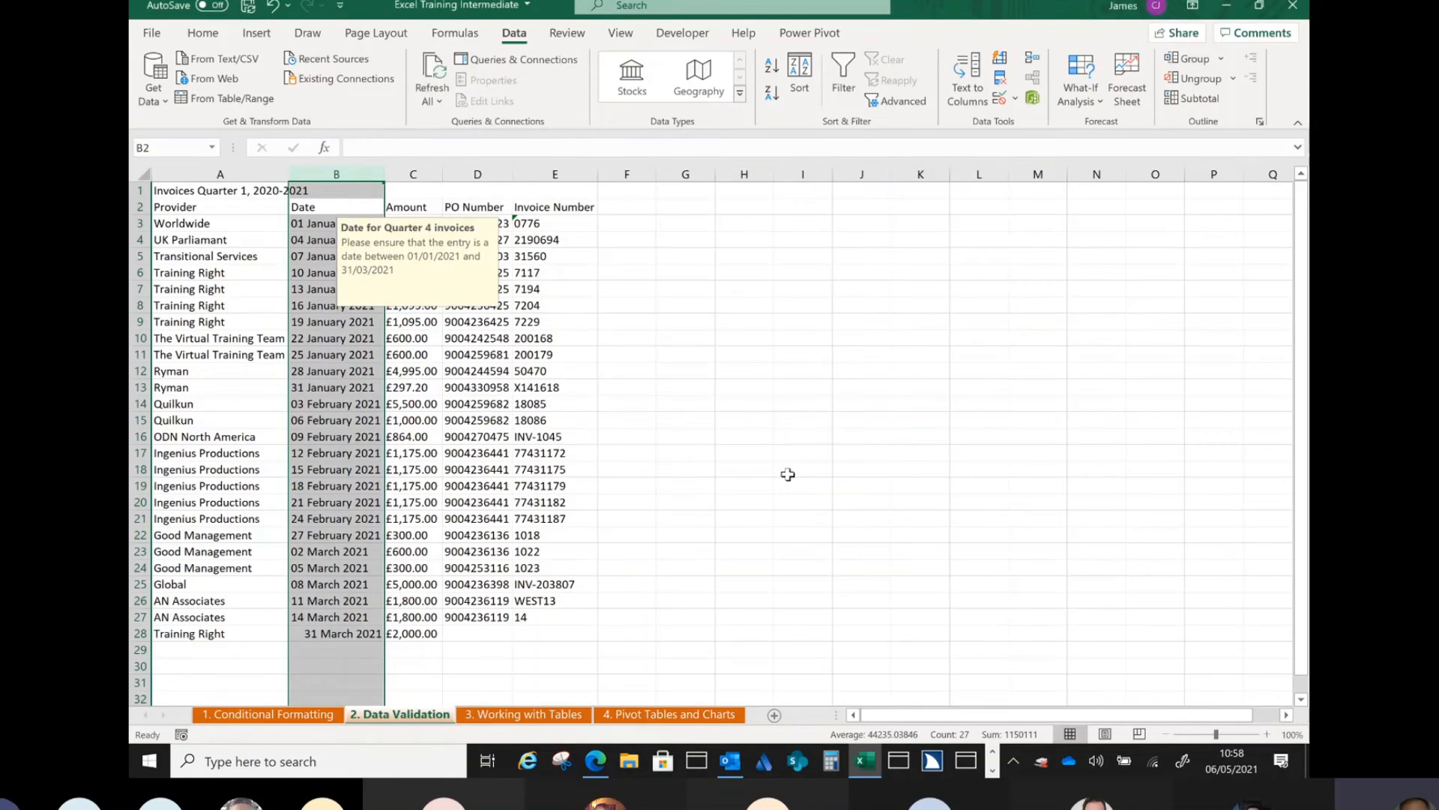
# Test the custom error alert by entering 01 April 2021 in cell B29, and choose to retry the entry.
pyautogui.click(347, 653)
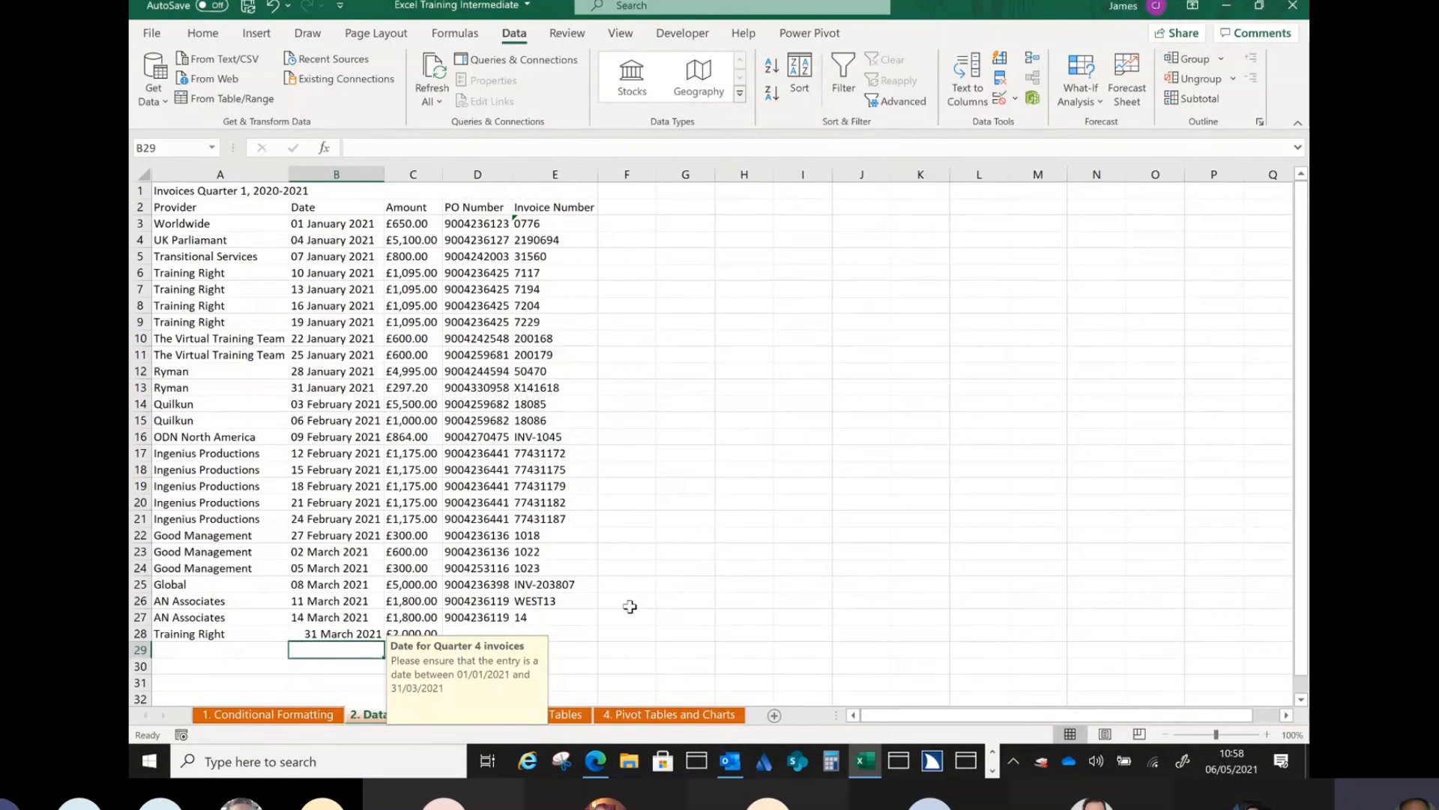
pyautogui.write('01')
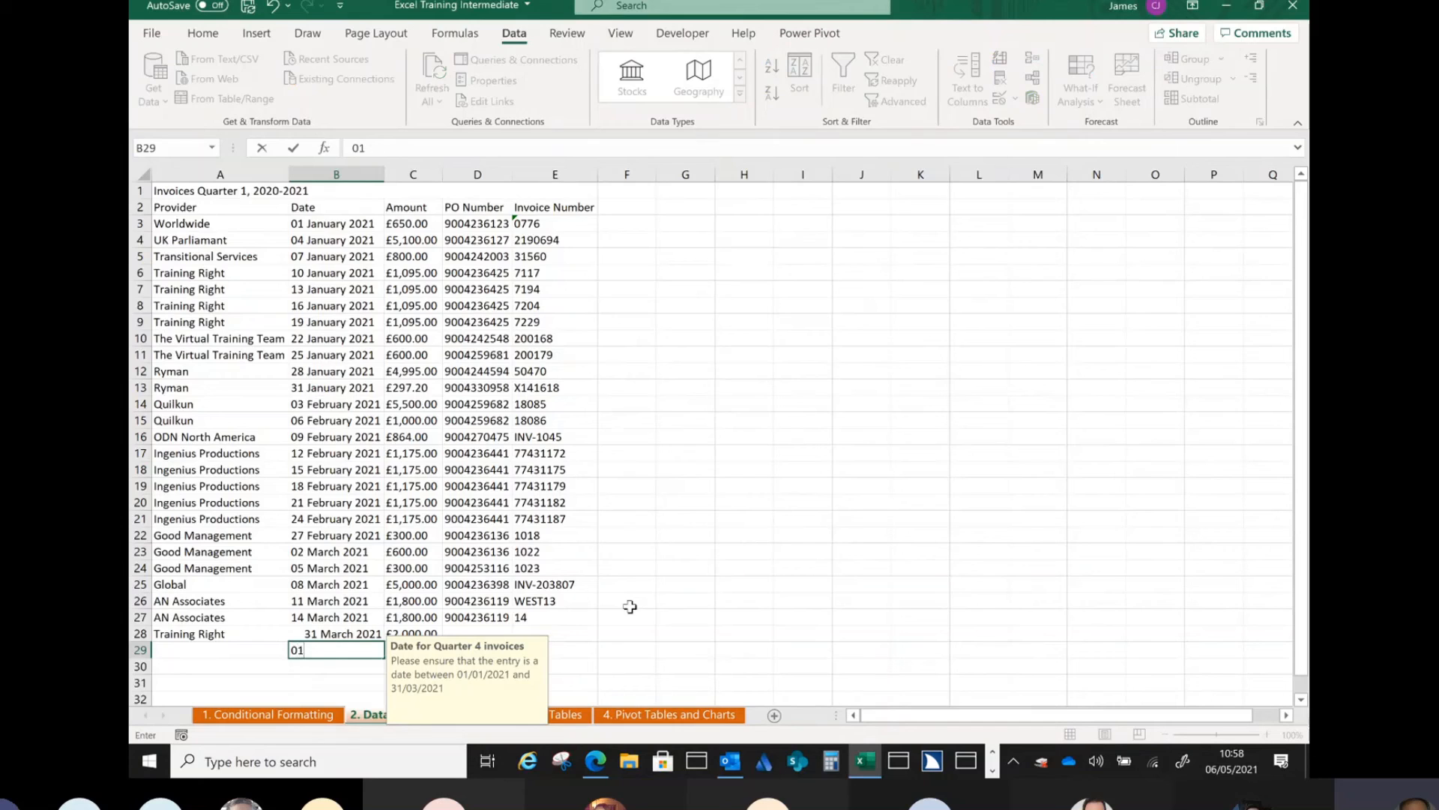
pyautogui.write(' April 2021')
pyautogui.click(631, 611)
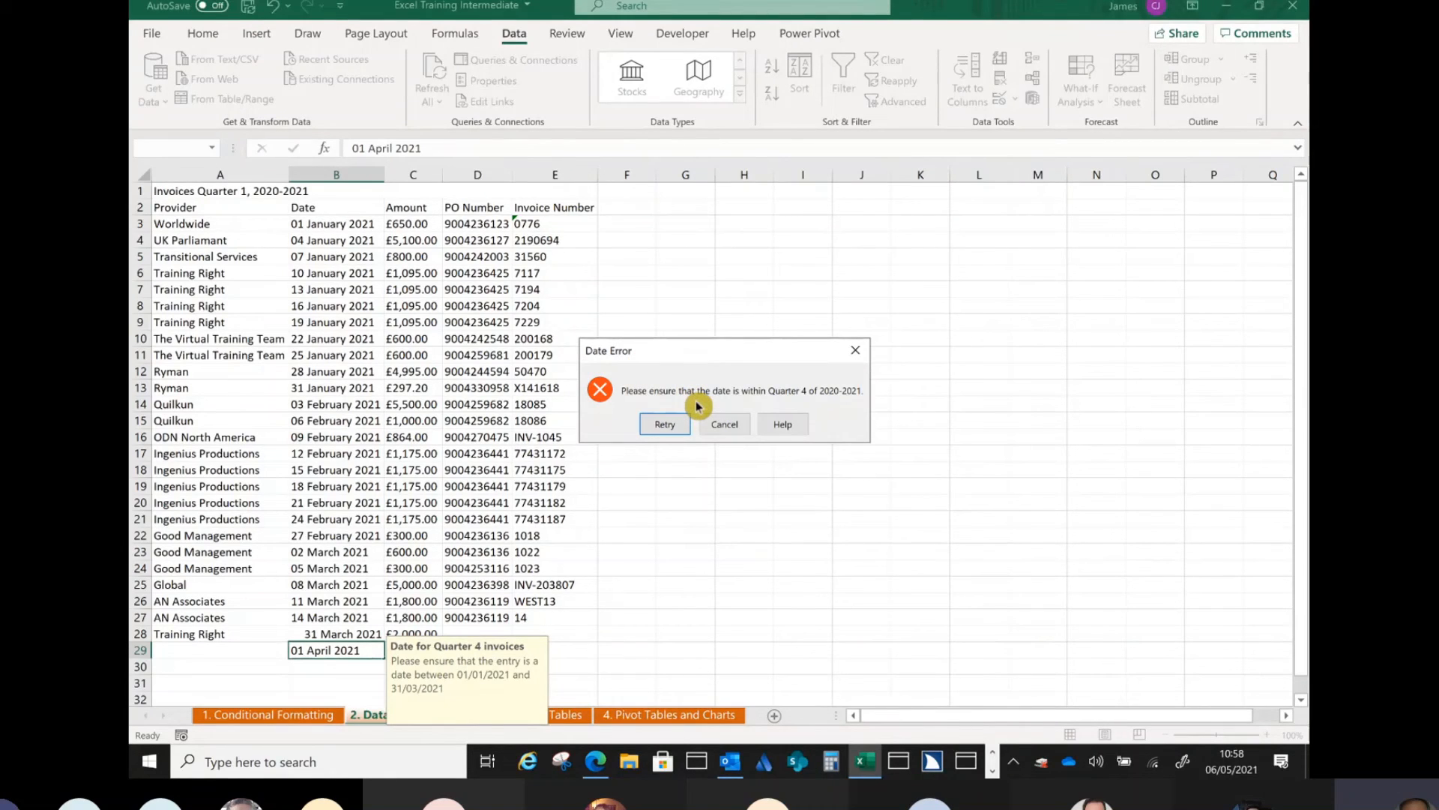
pyautogui.click(667, 422)
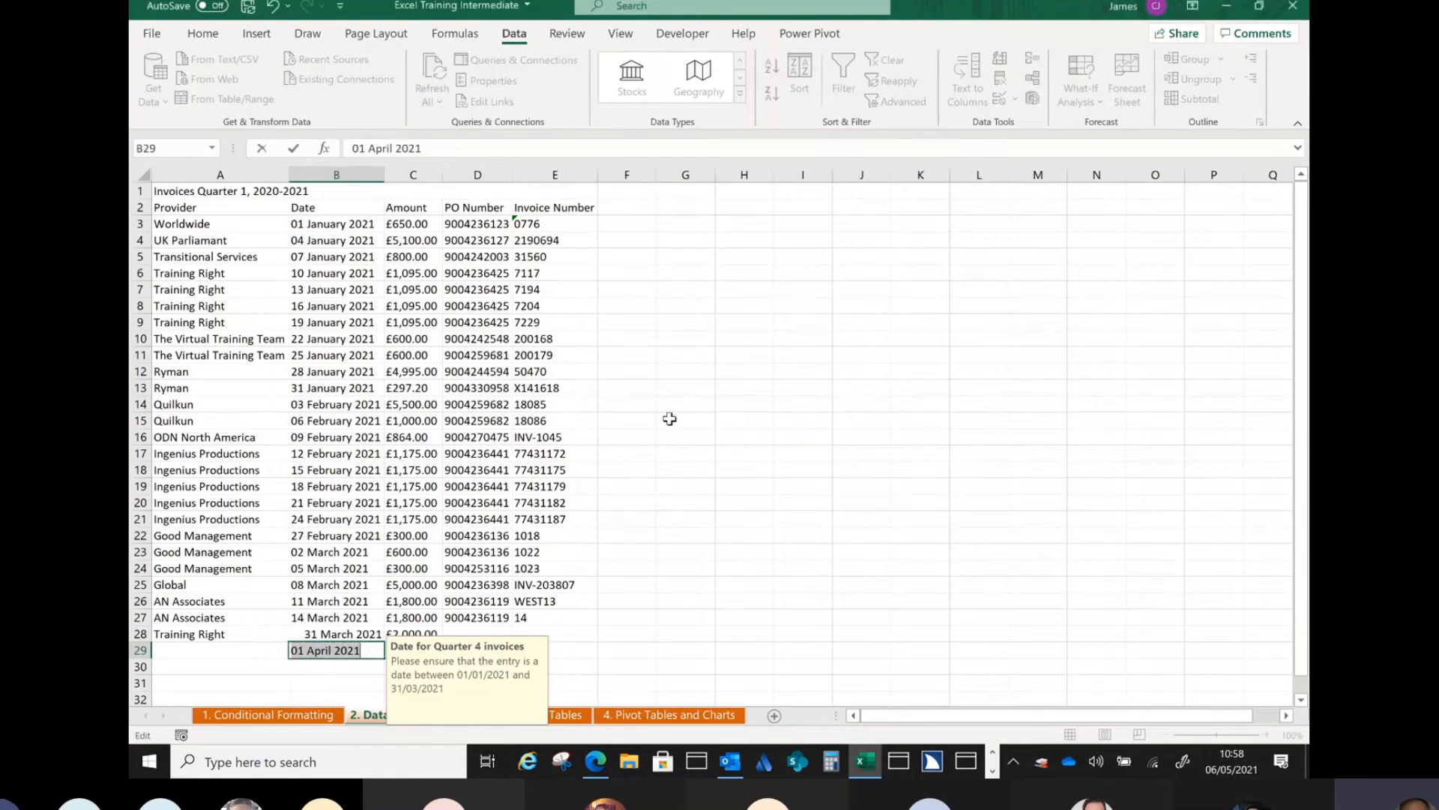
# Clear the test date from cell B29, and select the empty Provider cell A29.
pyautogui.press('BackSpace')
pyautogui.click(268, 552)
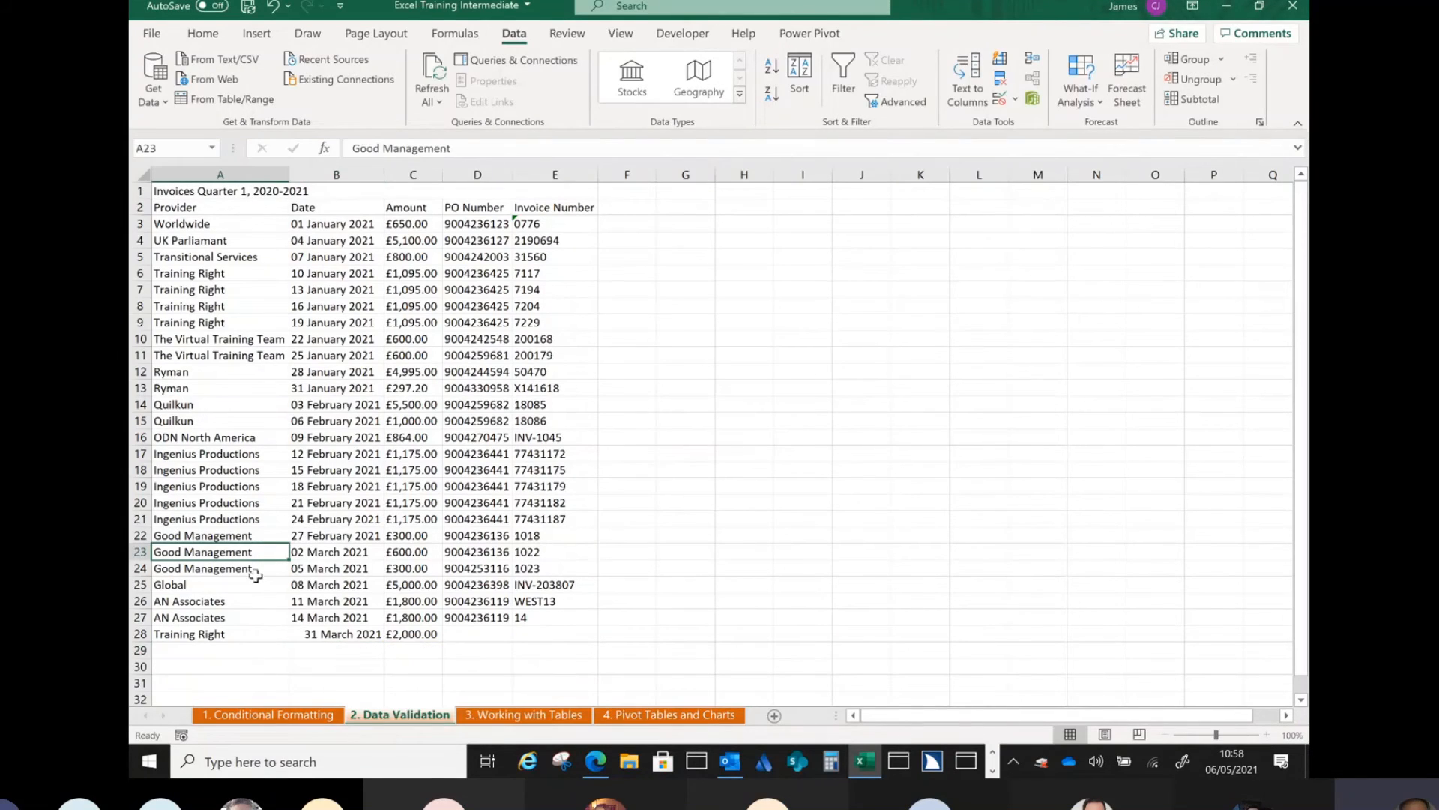
pyautogui.click(221, 649)
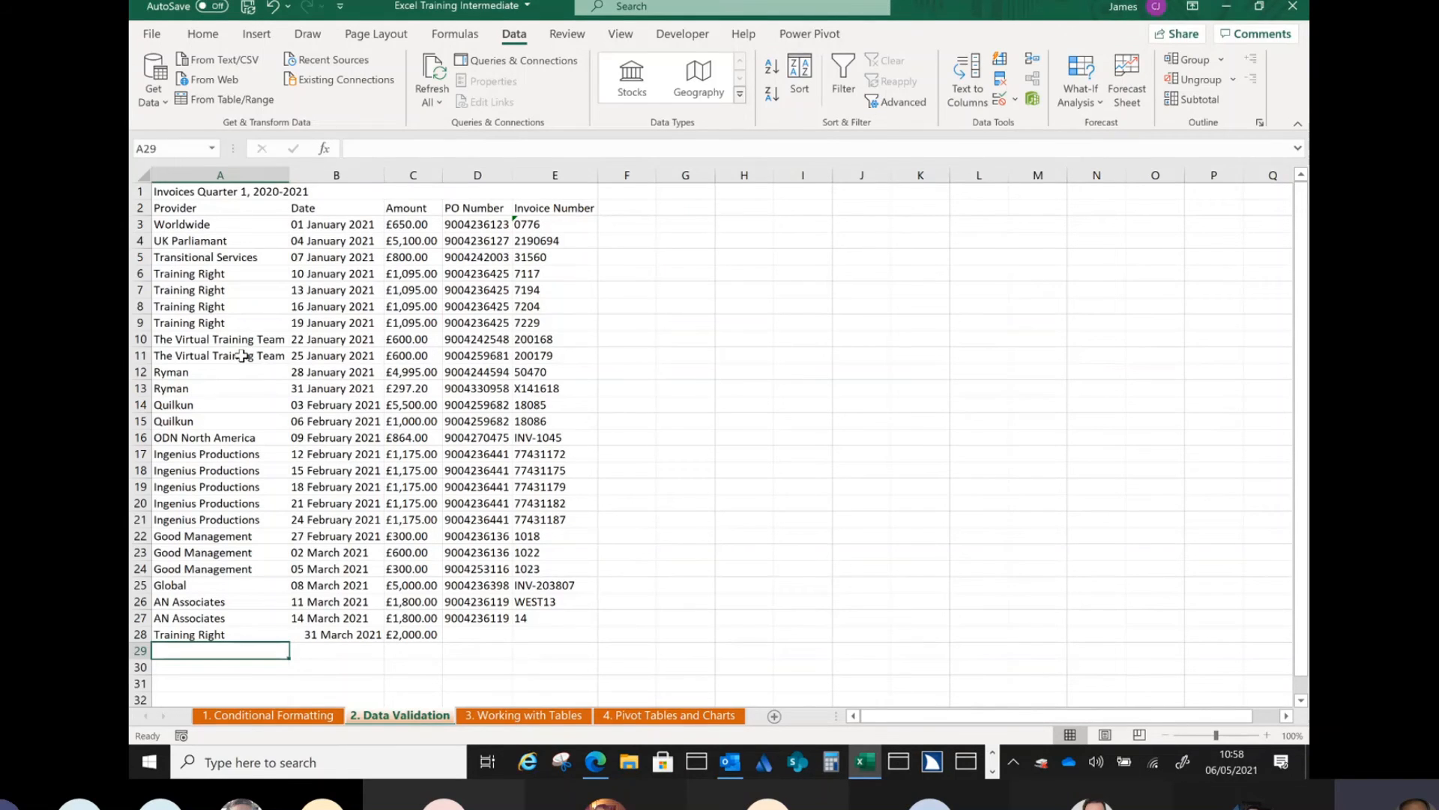
# Enter "Virtual Training Team" as a provider name variant in cell A29.
pyautogui.click(241, 356)
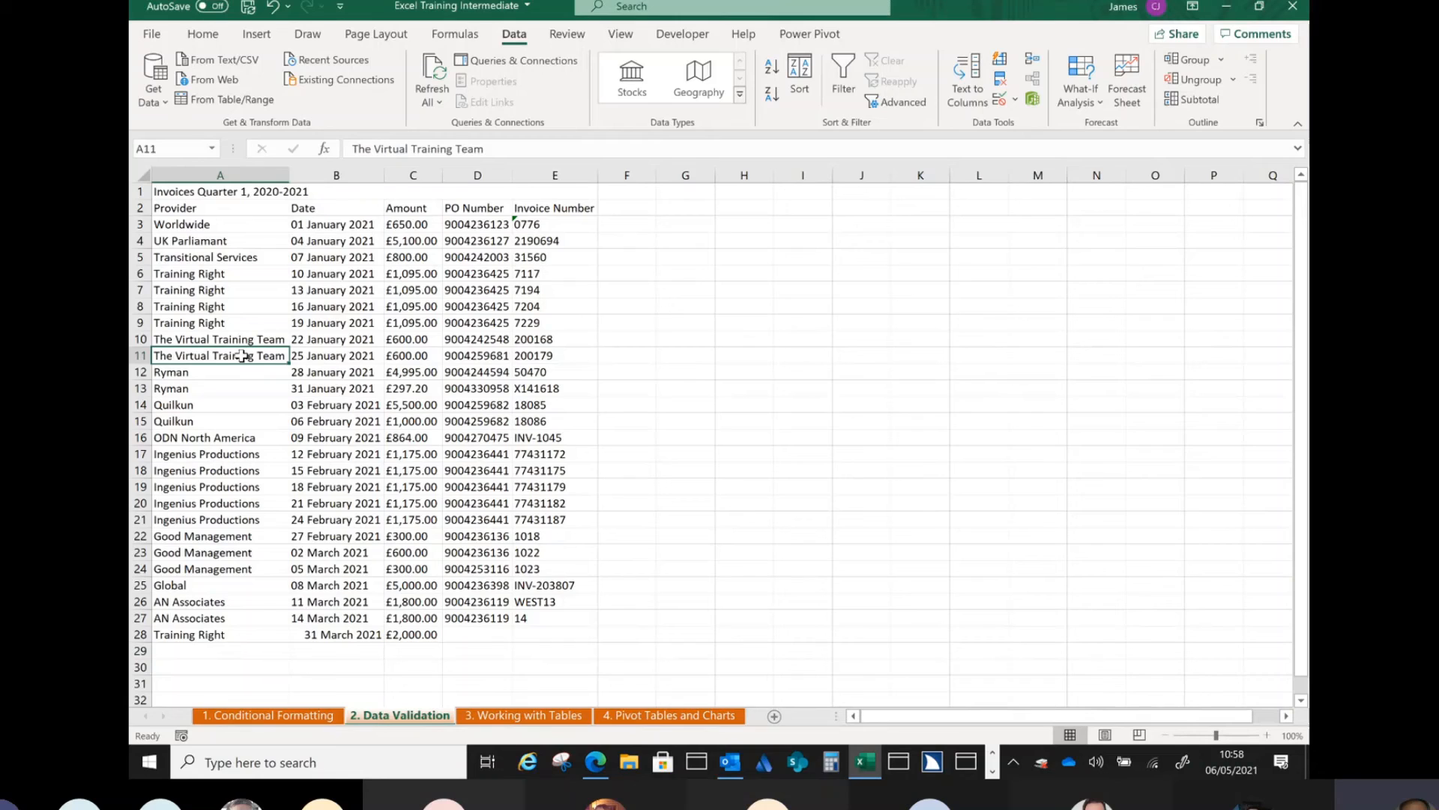
pyautogui.click(239, 652)
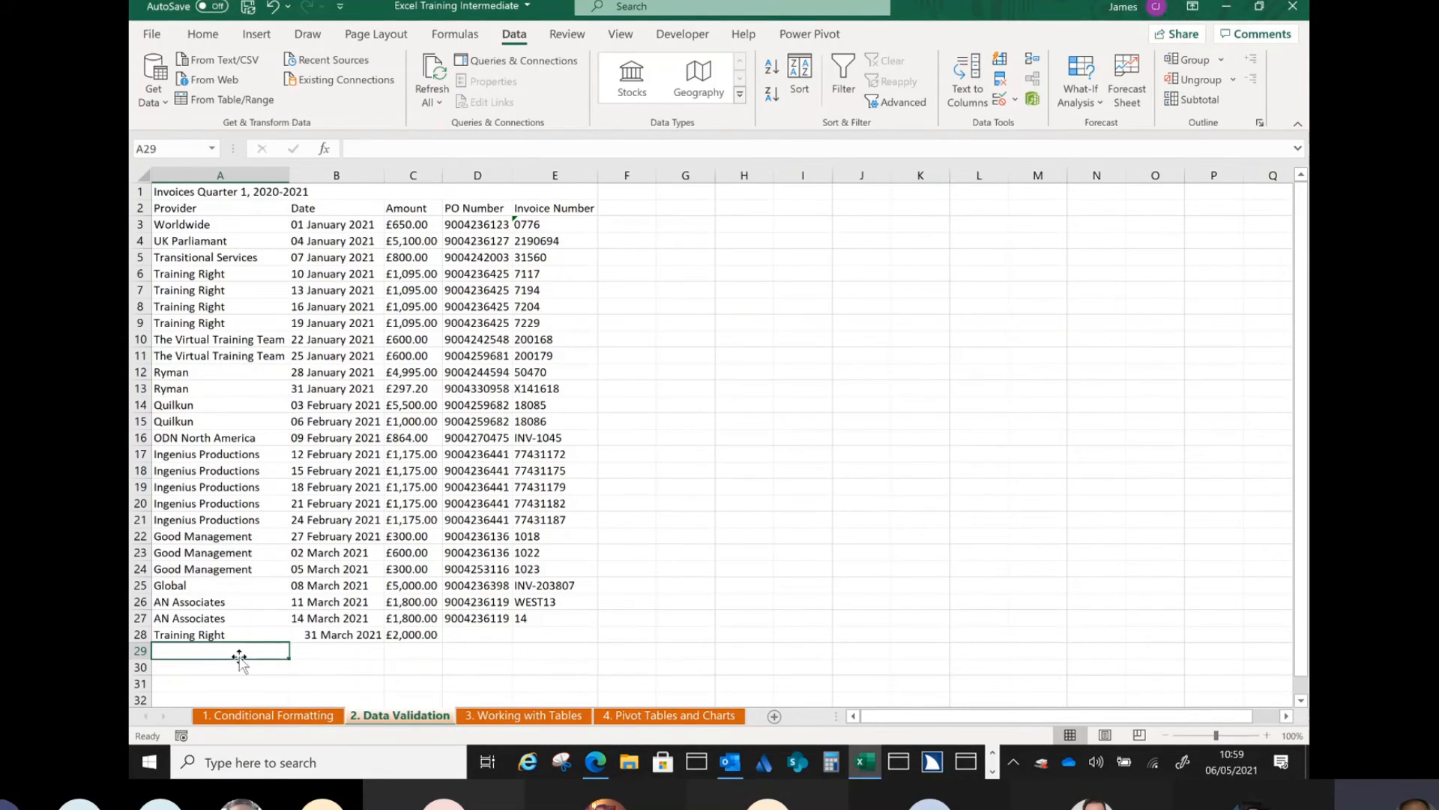
pyautogui.write('Virtual Training')
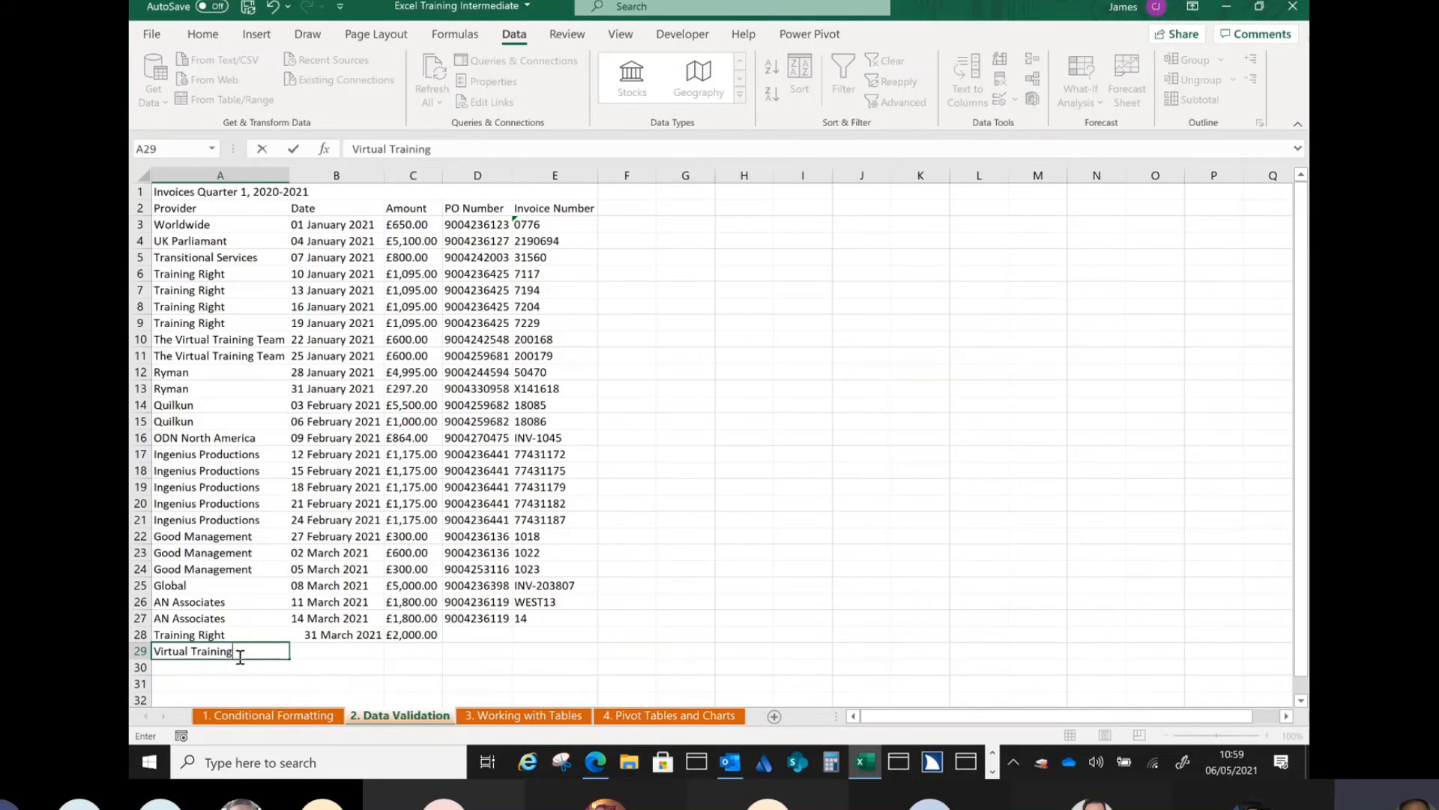
pyautogui.write(' Team')
pyautogui.press('Return')
# Enter the shortened provider name "Virtual" in cell A30.
pyautogui.hotkey('ctrl', 'd')
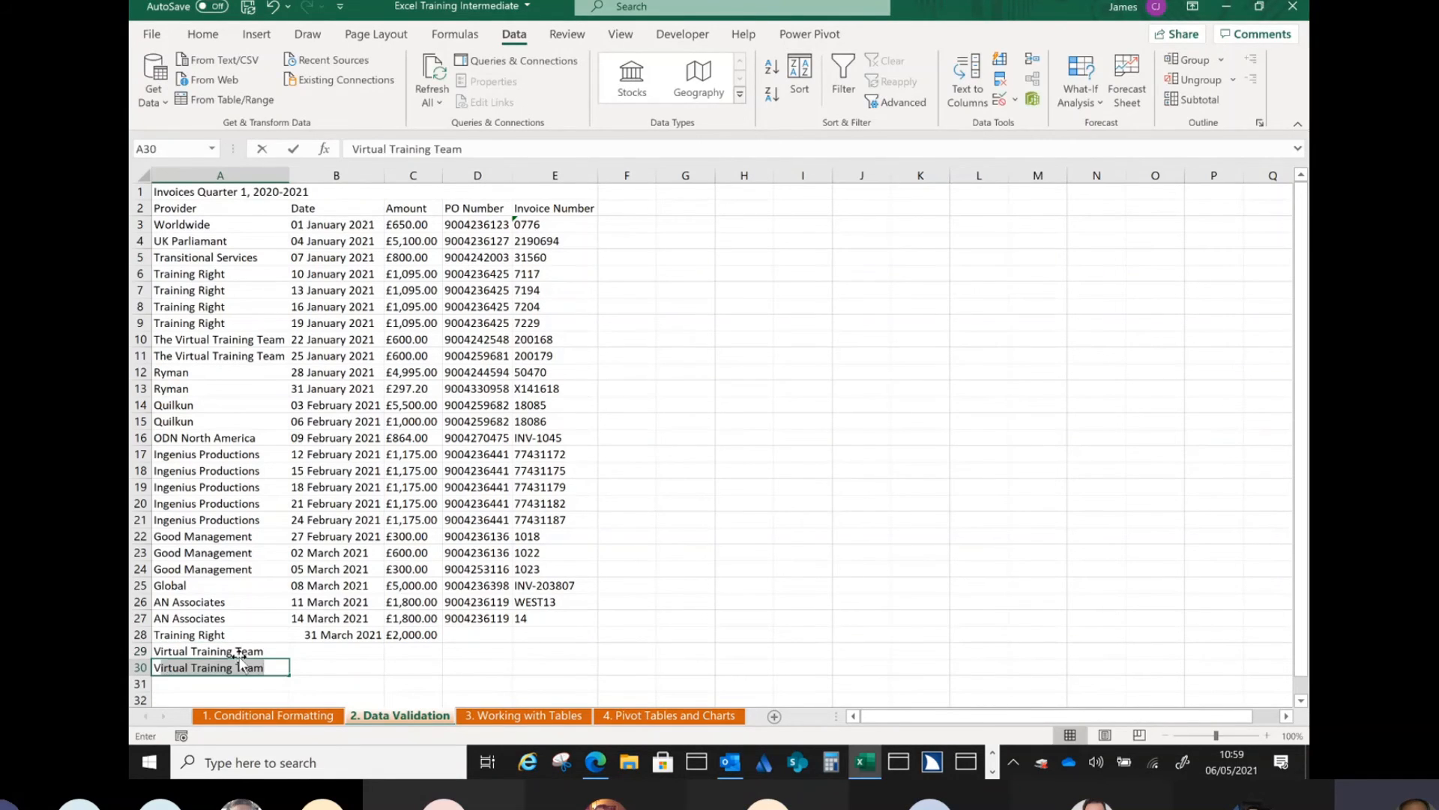
pyautogui.write('Vitr')
pyautogui.press('BackSpace')
pyautogui.press('BackSpace')
pyautogui.write('r')
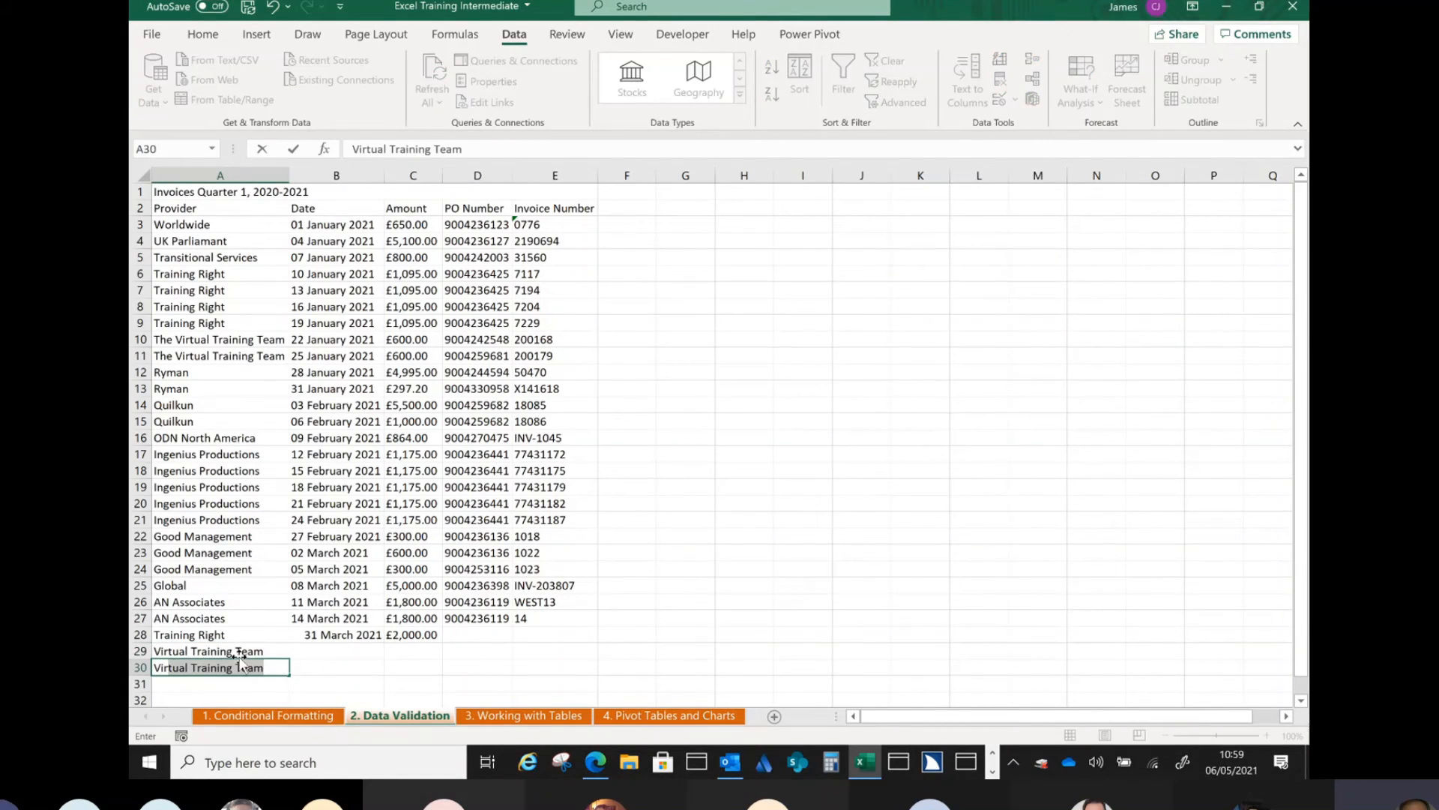
pyautogui.write('tual')
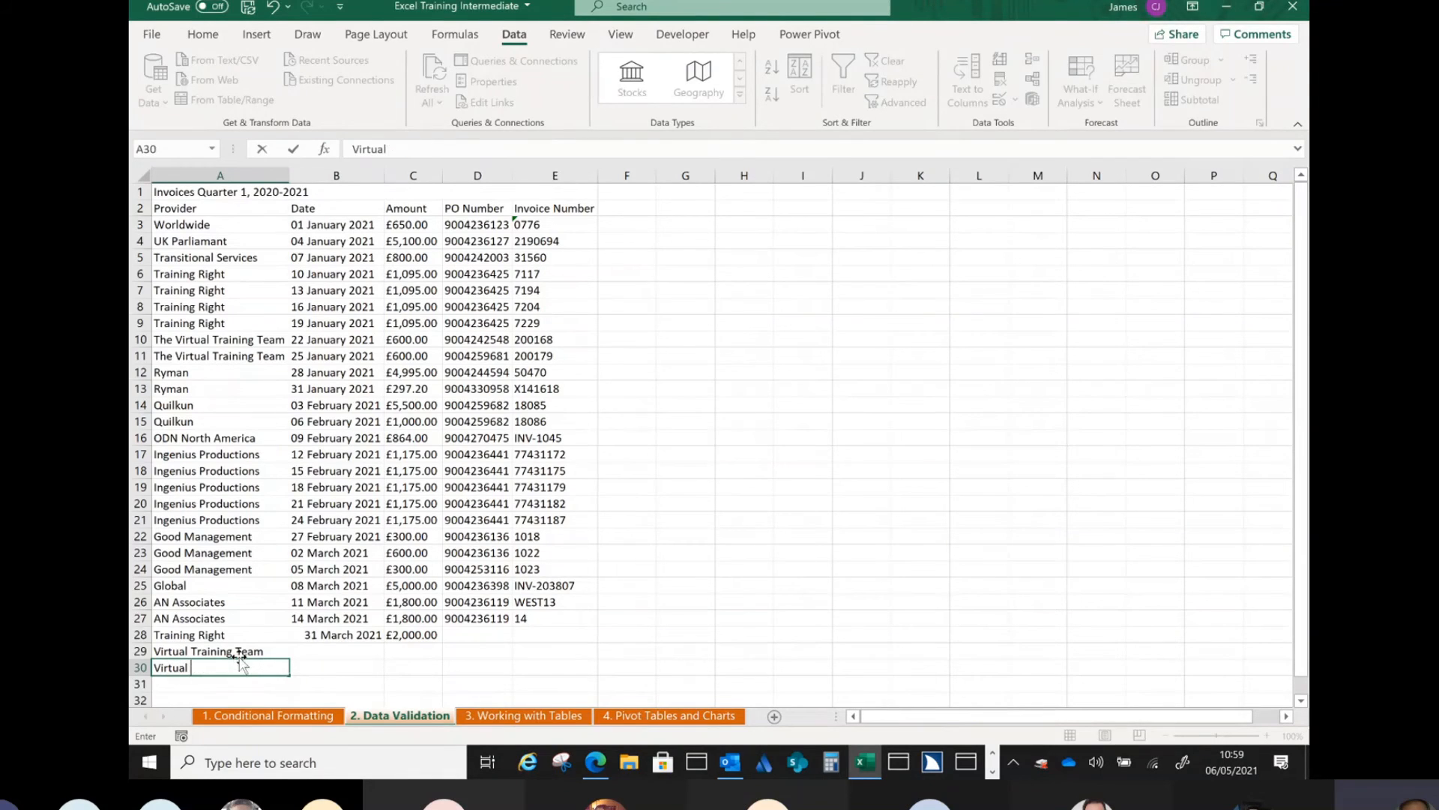
pyautogui.press('Return')
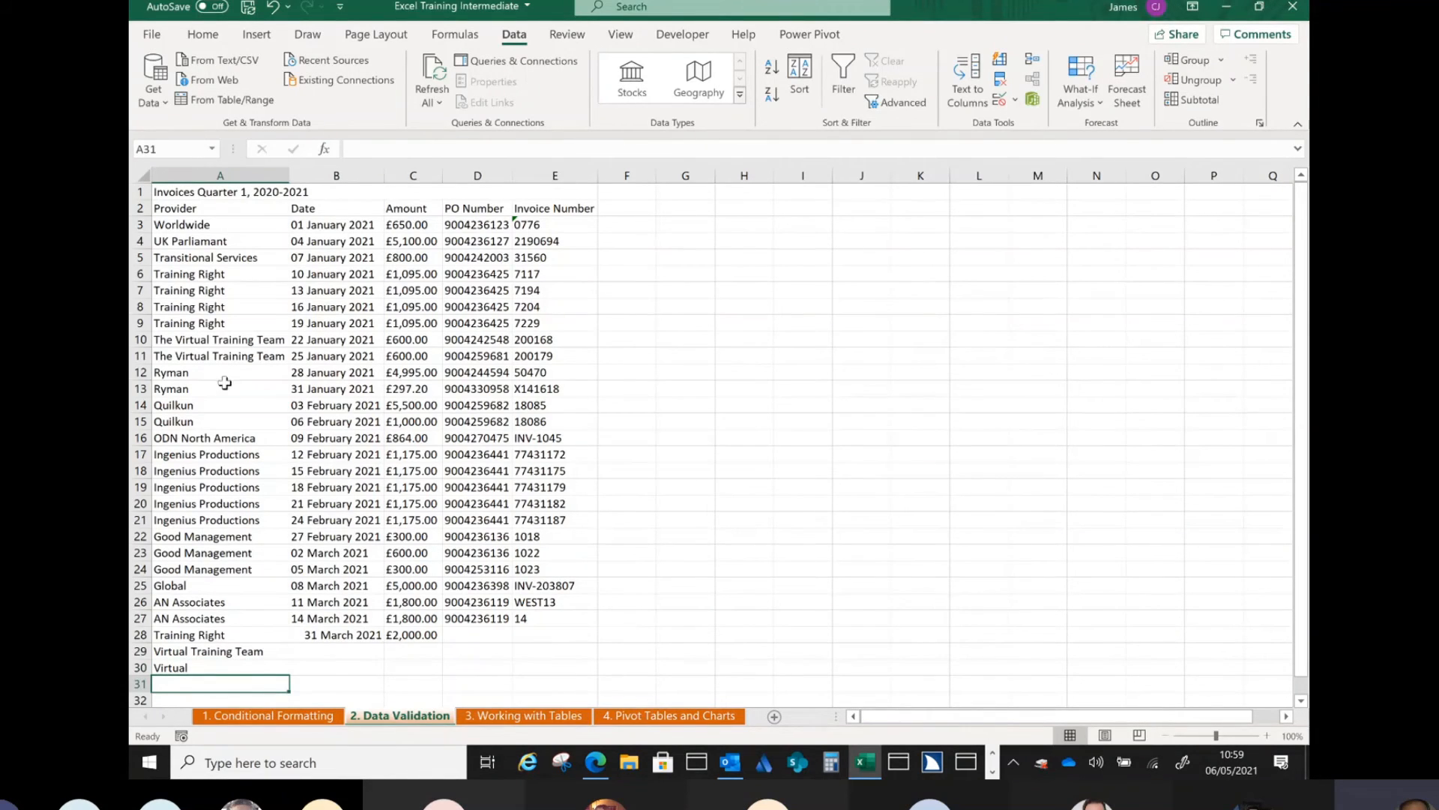
# Clear the test provider names from cells A29 and A30.
pyautogui.click(237, 652)
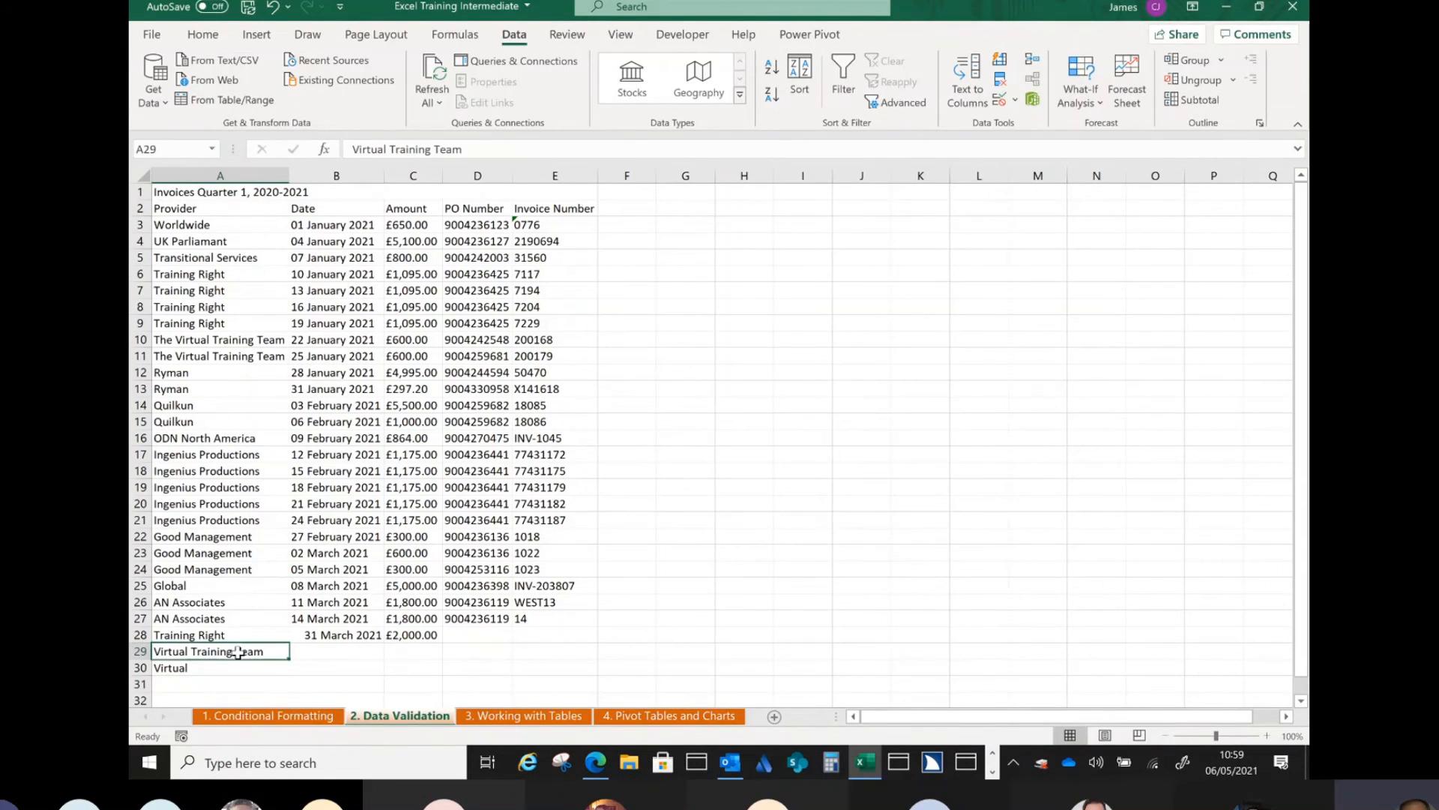
pyautogui.press('Delete')
pyautogui.click(240, 664)
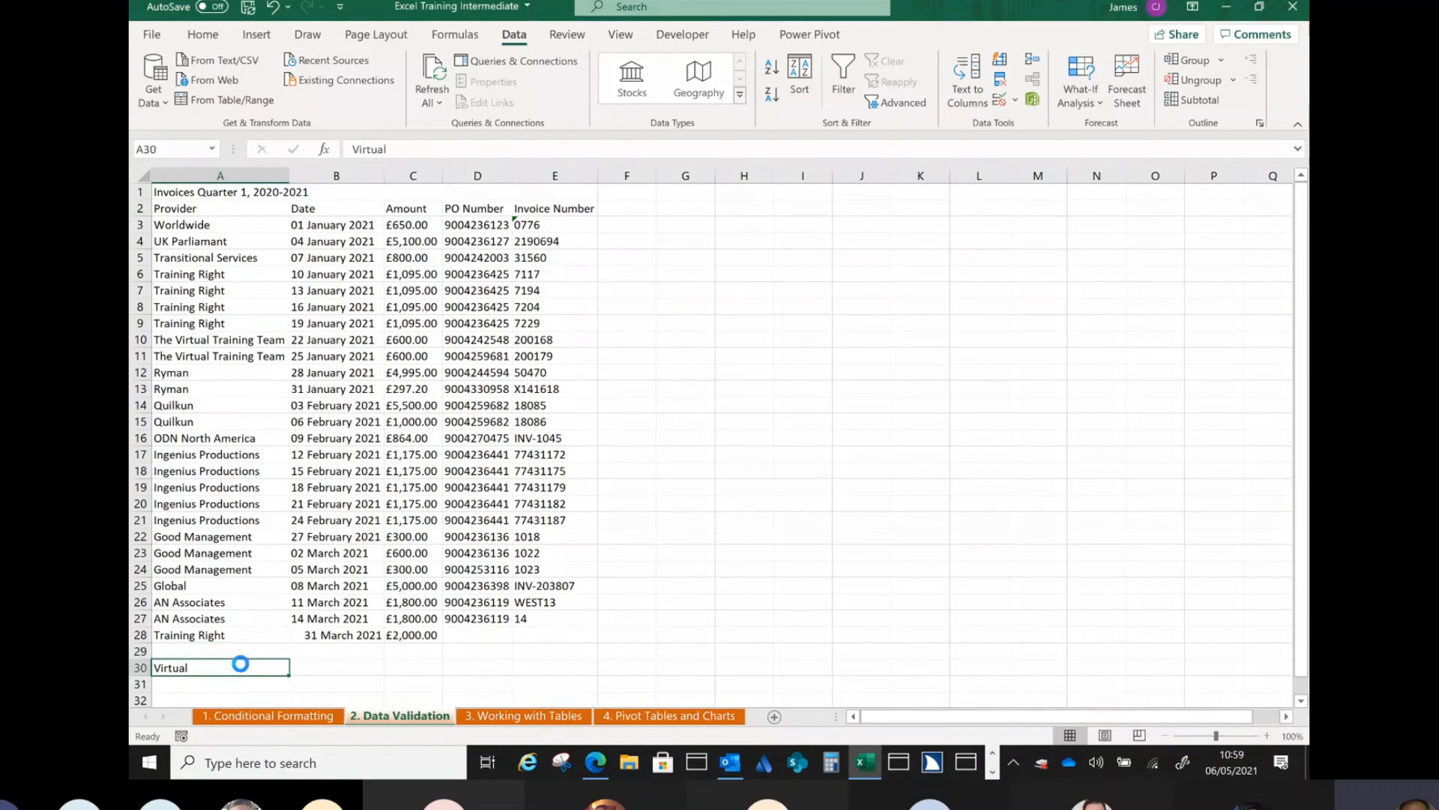
pyautogui.press('Delete')
pyautogui.click(264, 651)
pyautogui.click(266, 638)
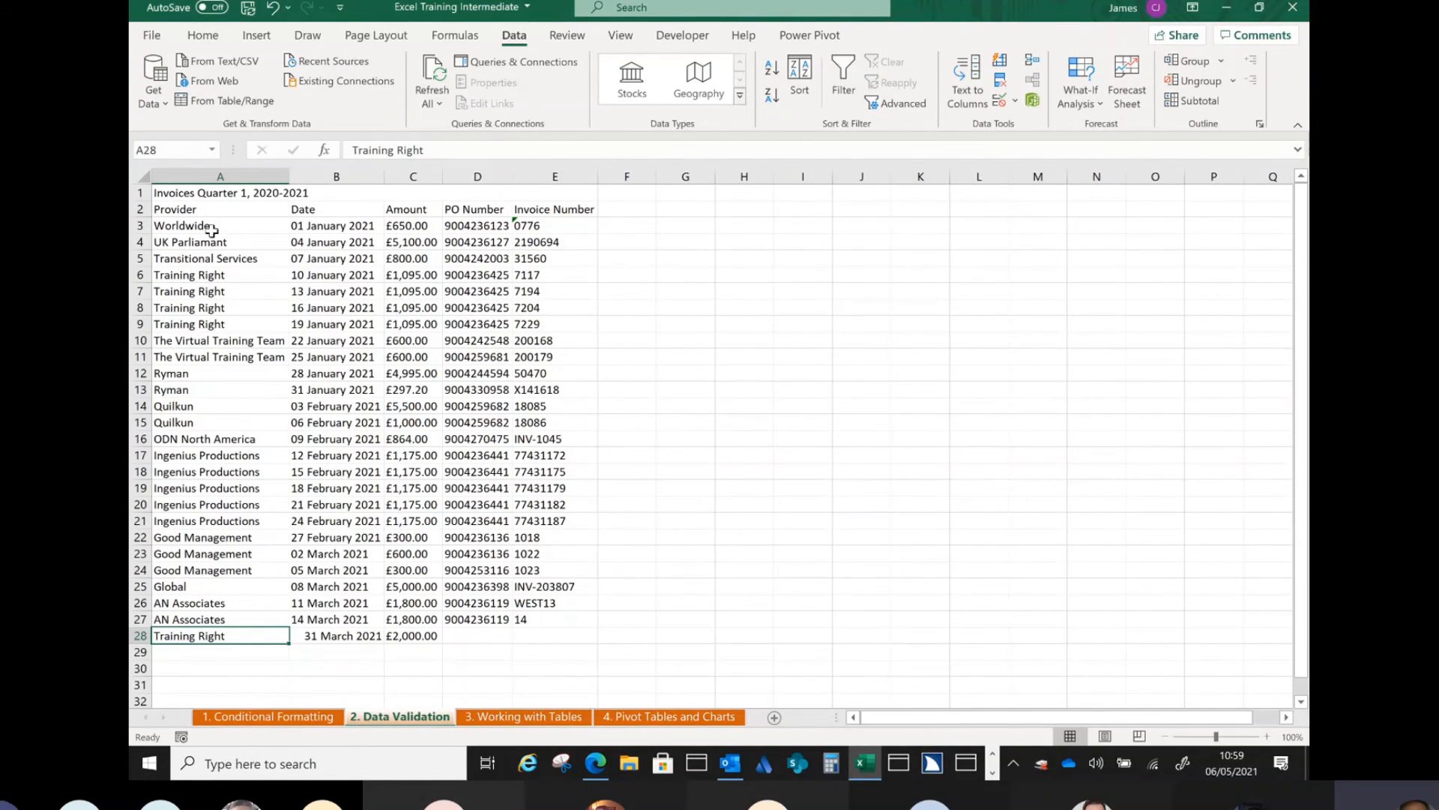
# Copy the provider names in A3:A28 and add a new sheet named "Provider Names".
pyautogui.moveTo(218, 227); pyautogui.dragTo(242, 631)
pyautogui.hotkey('ctrl', 'c')
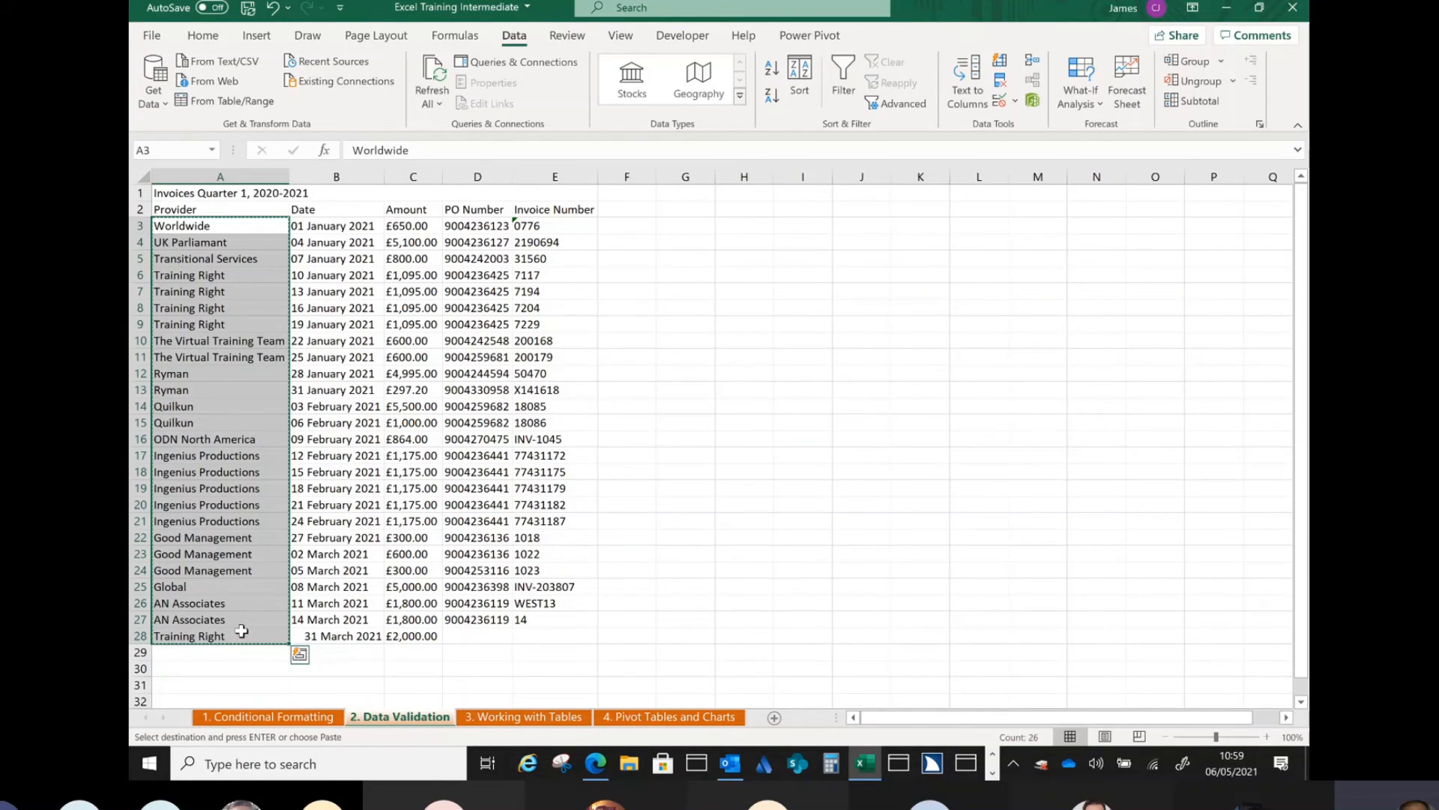
pyautogui.click(782, 724)
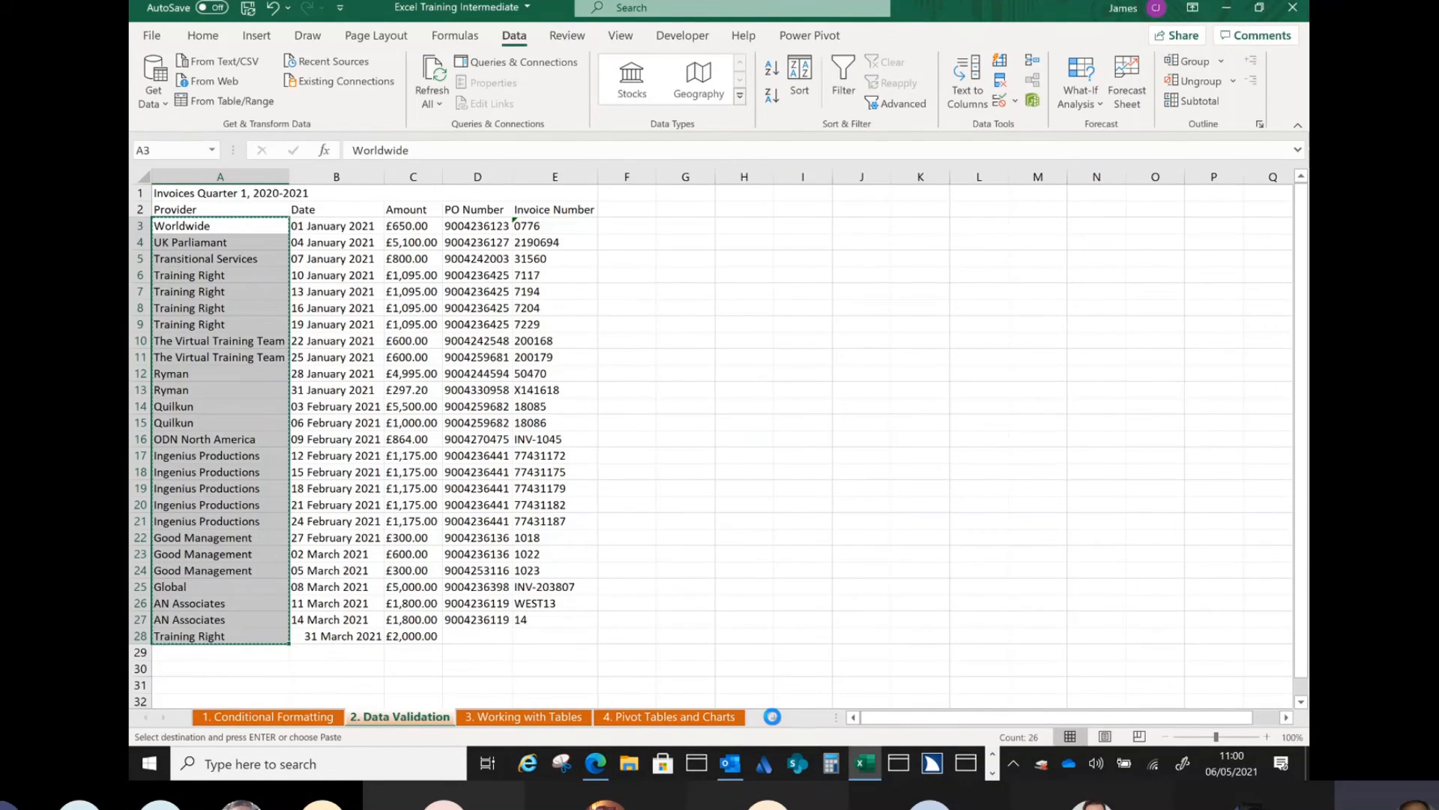
pyautogui.doubleClick(479, 719)
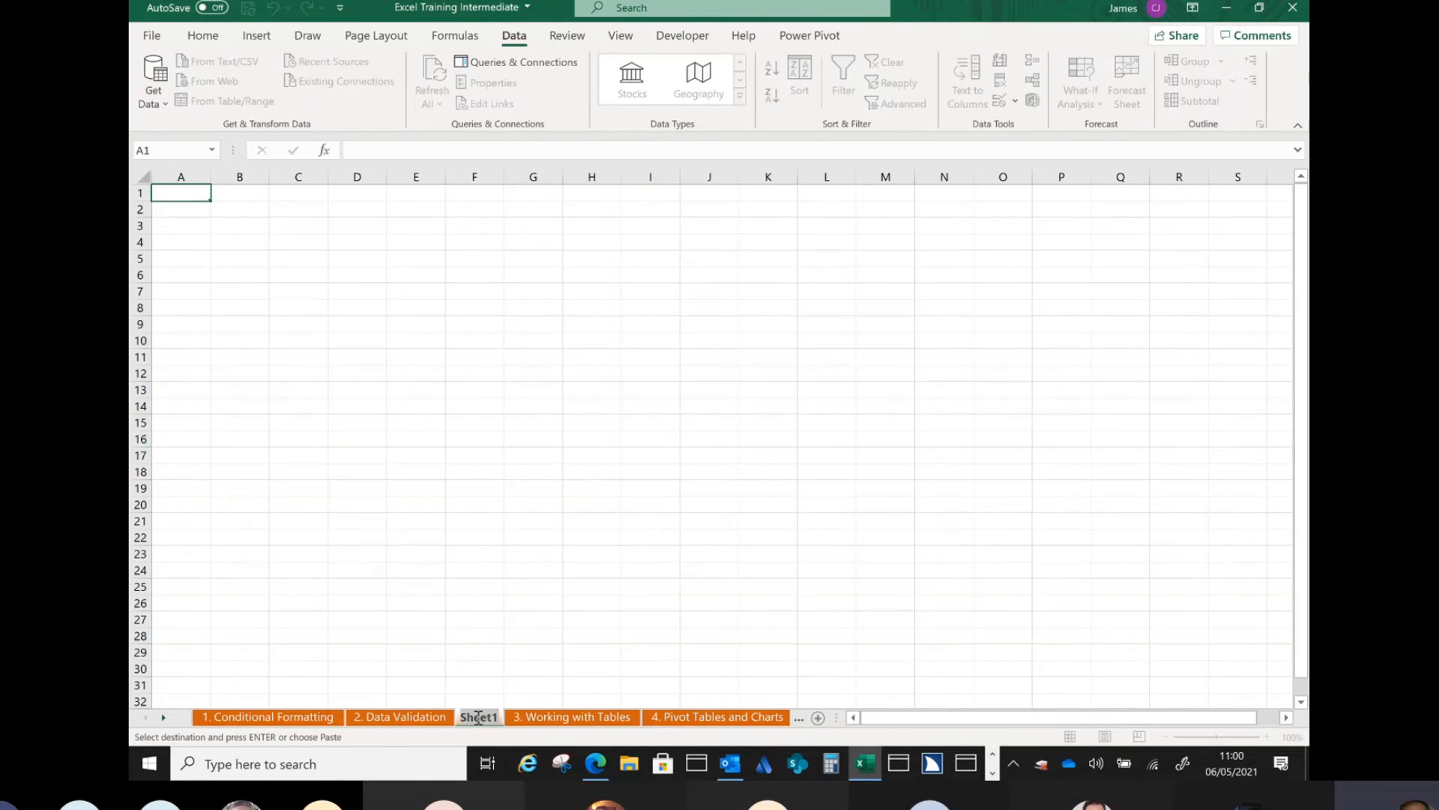
pyautogui.write('Provider Names')
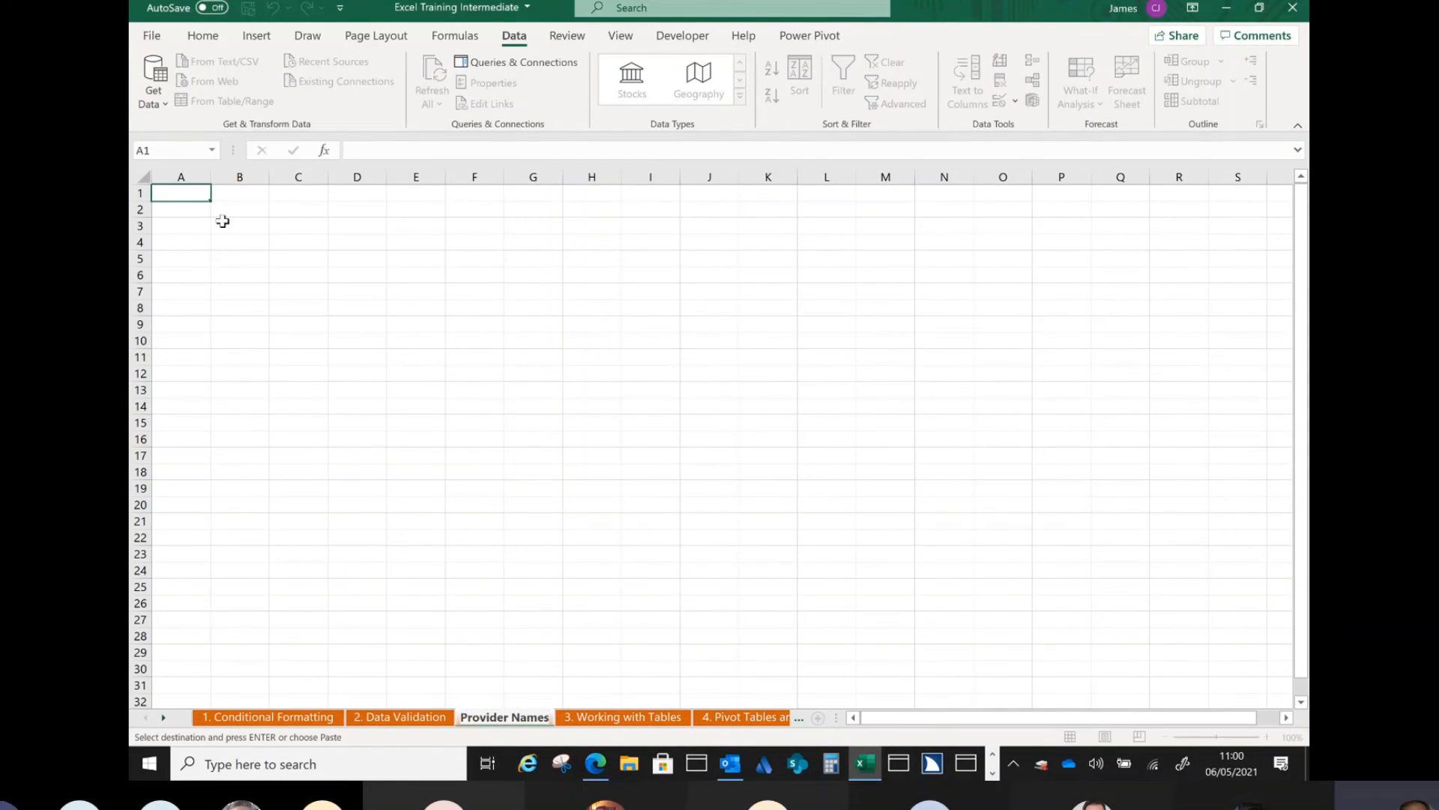
# Paste the copied providers into the new sheet starting at A1, and fit column A's width to the names.
pyautogui.click(191, 193)
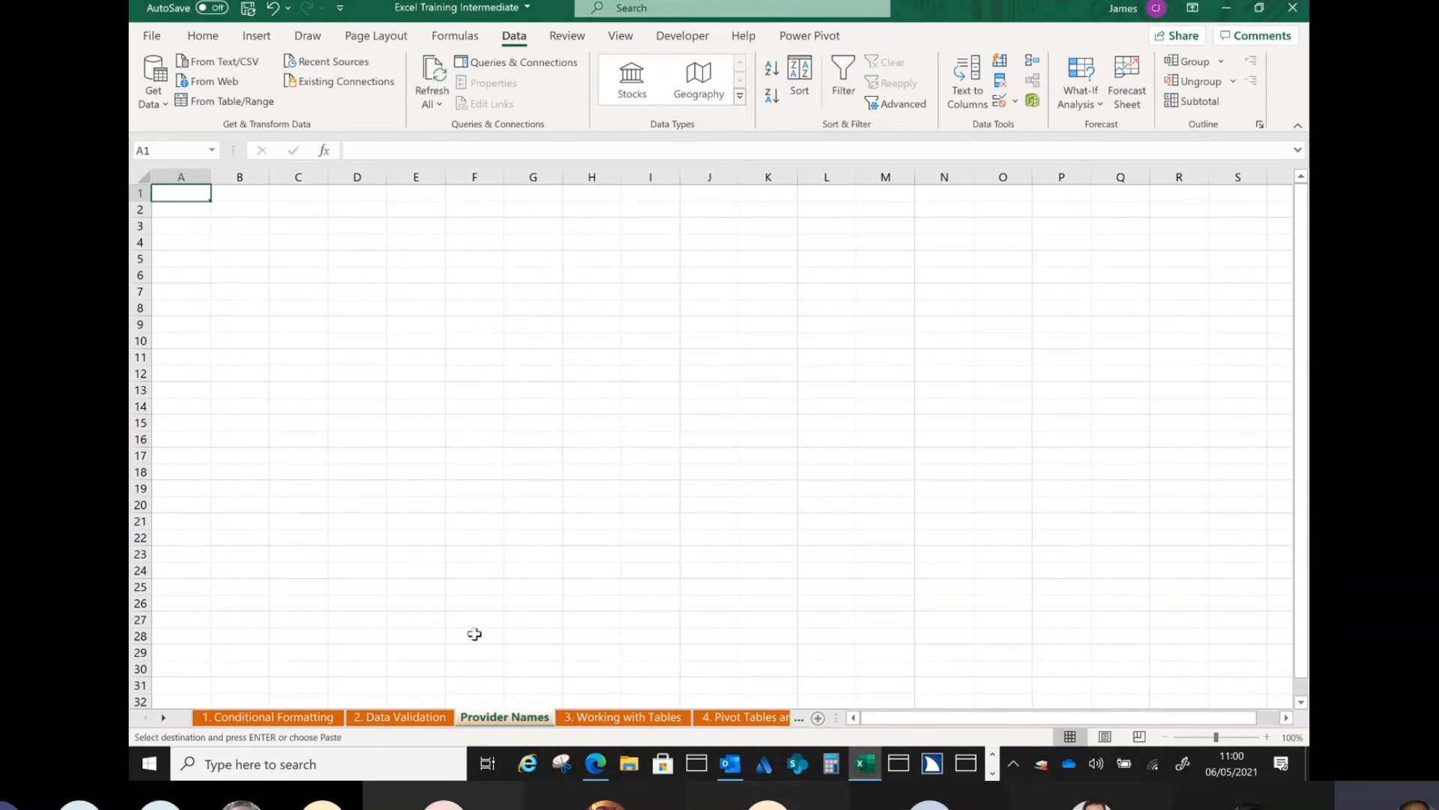
pyautogui.hotkey('ctrl', 'v')
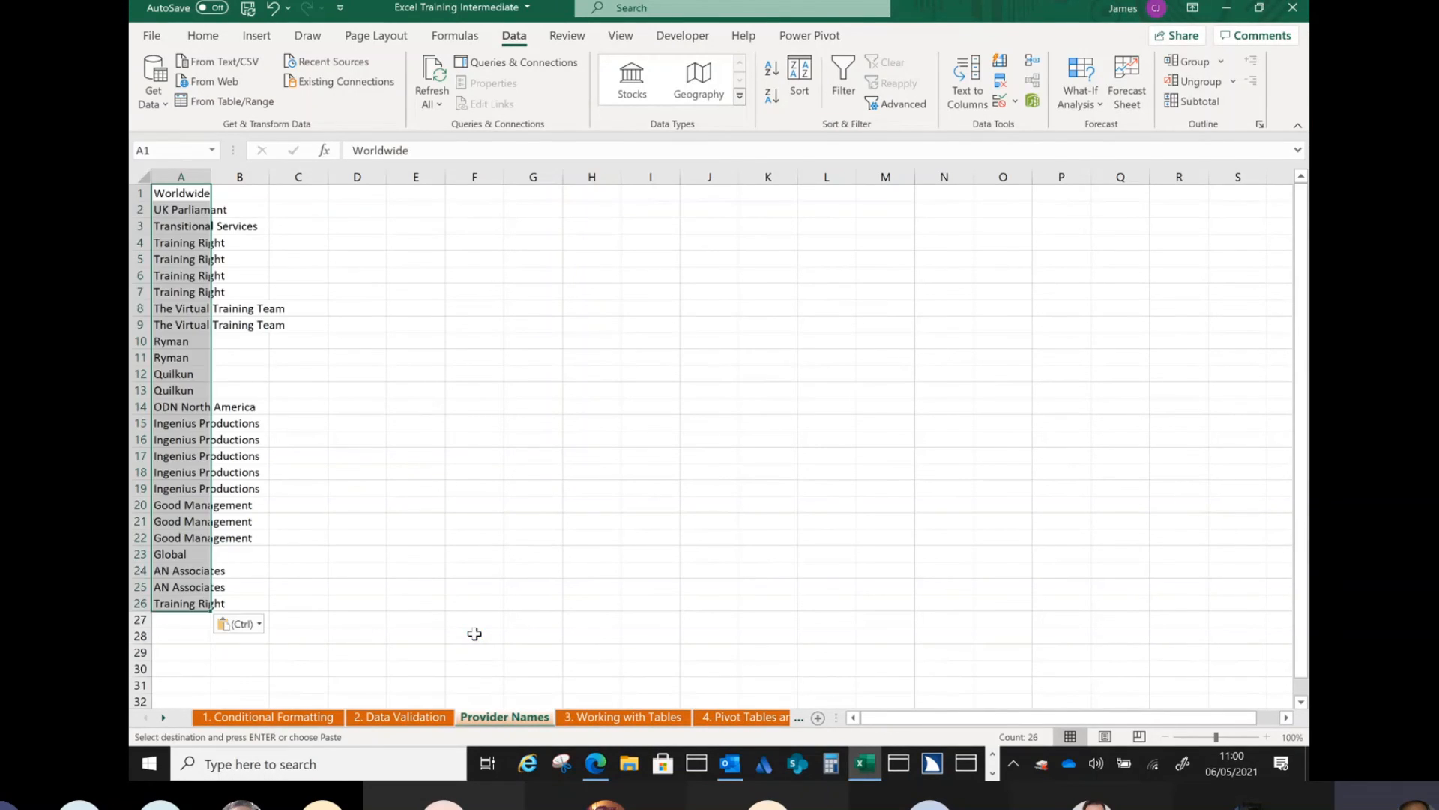
pyautogui.doubleClick(211, 177)
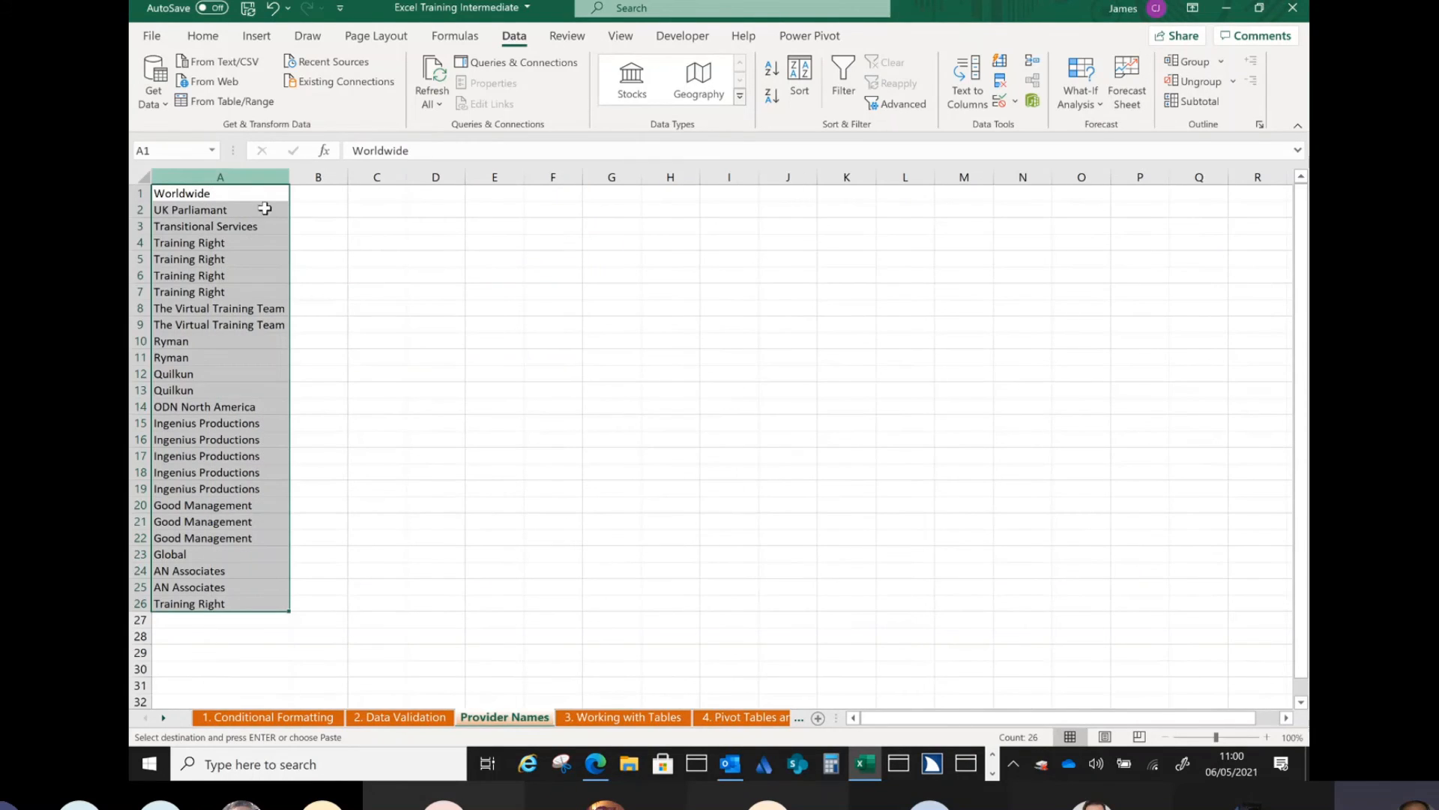
pyautogui.click(403, 378)
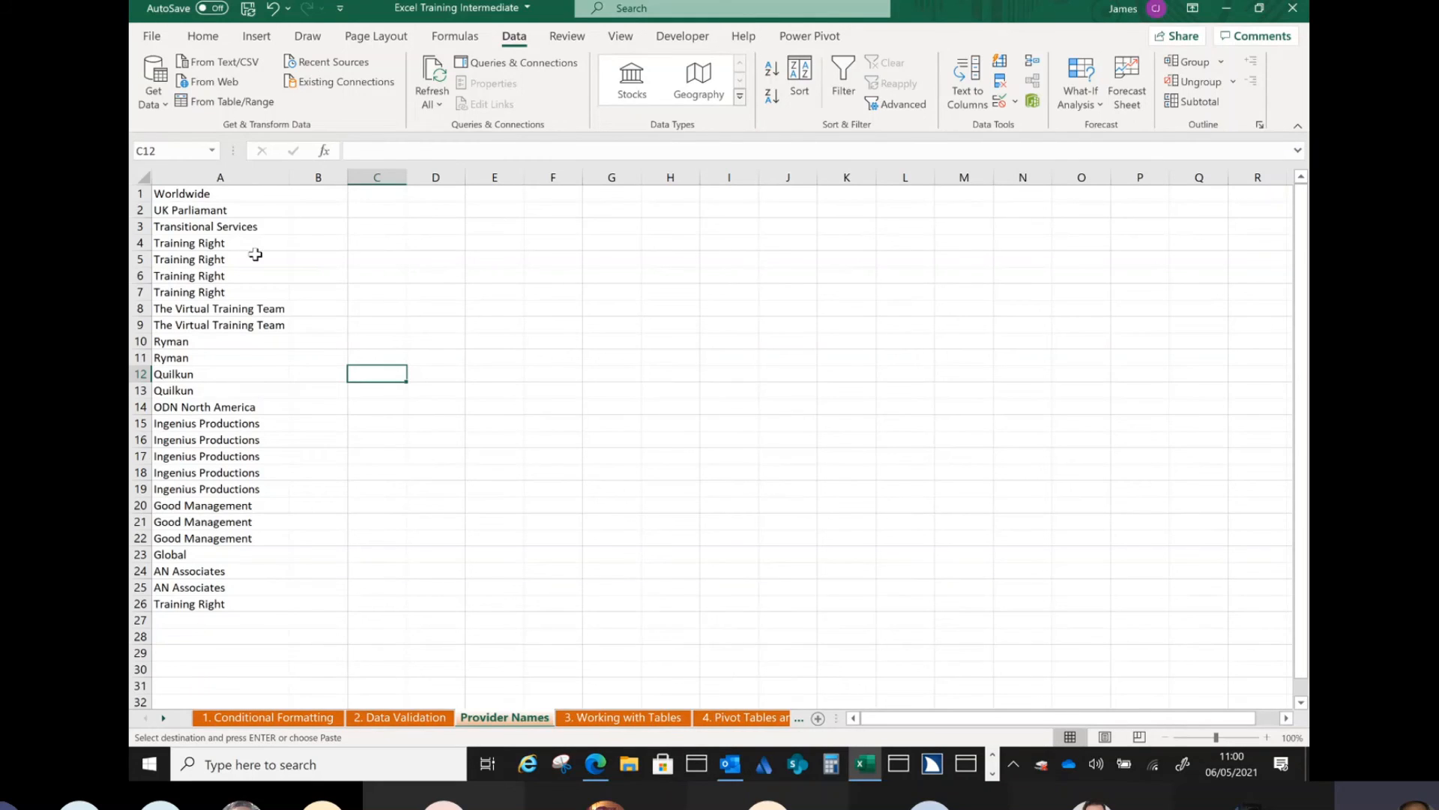
# Remove the duplicate provider names from A1:A26 on the Provider Names sheet.
pyautogui.moveTo(259, 193); pyautogui.dragTo(237, 597)
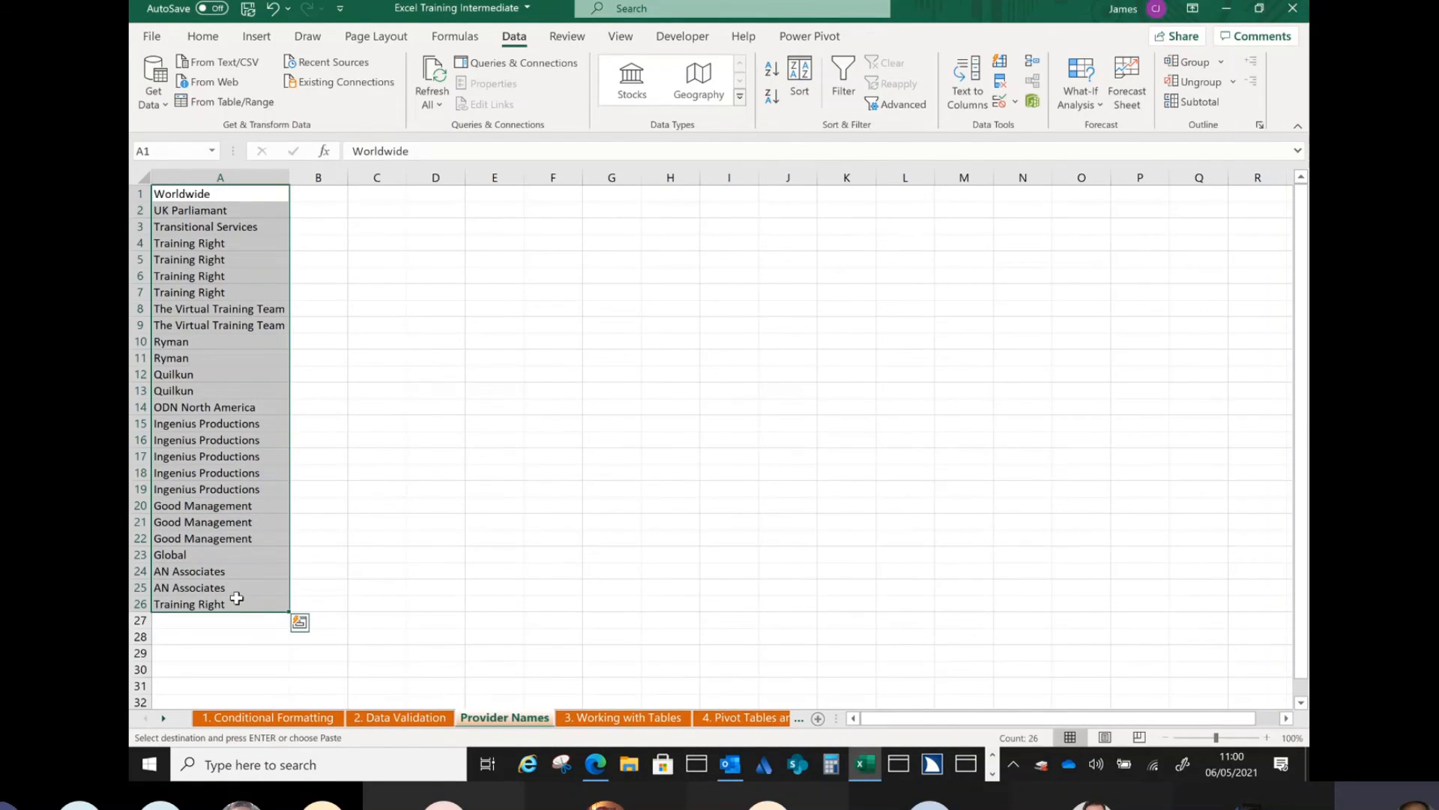
pyautogui.click(1003, 83)
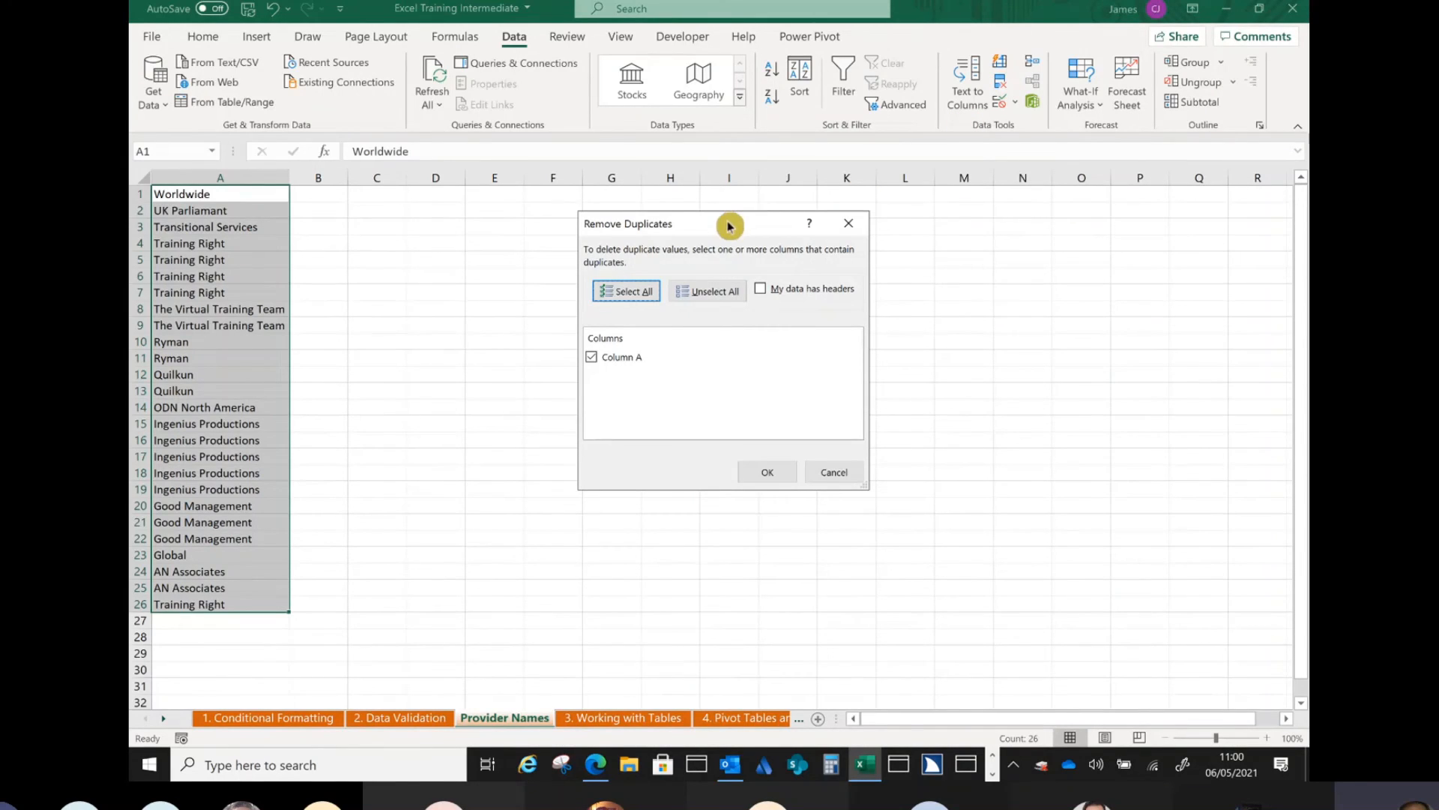
pyautogui.click(768, 461)
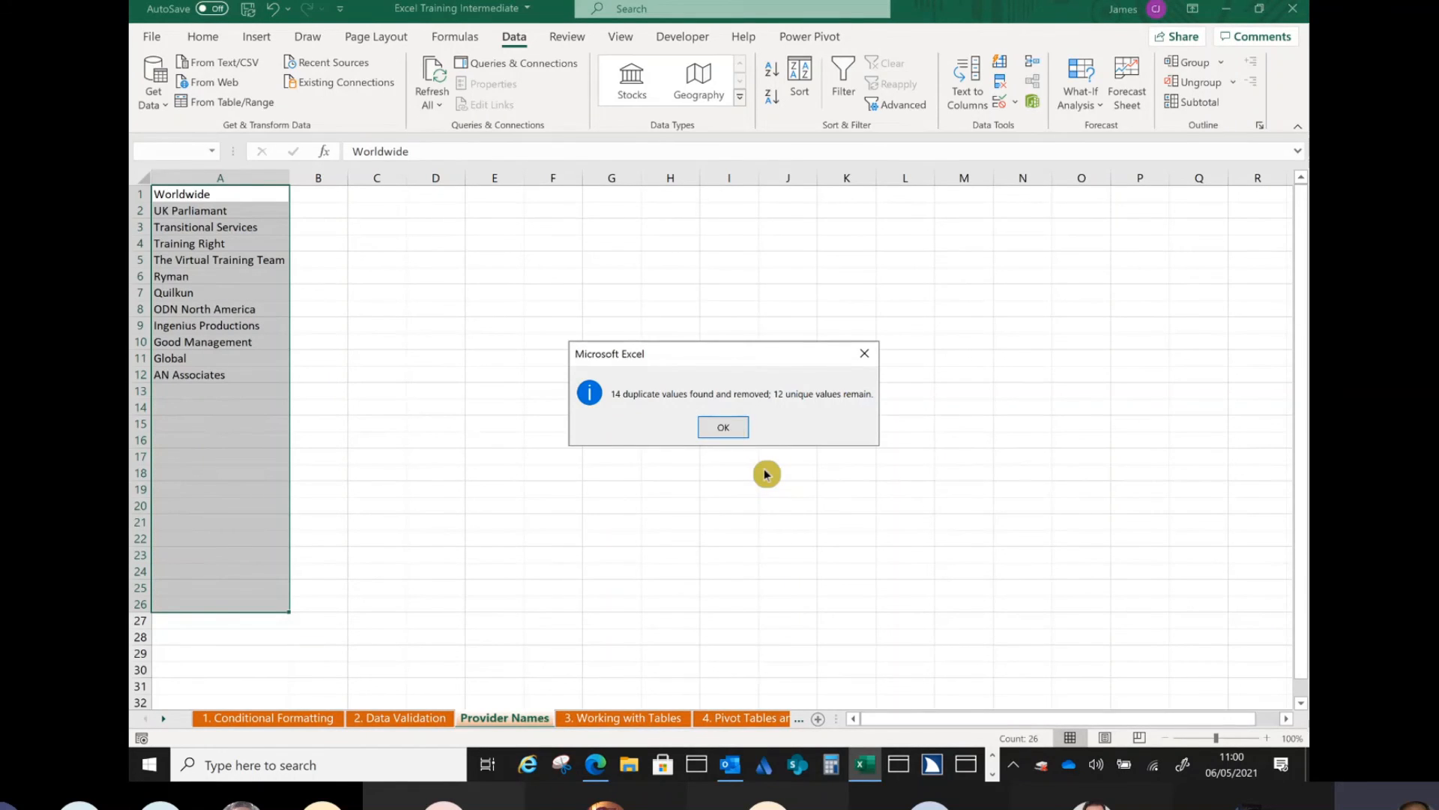
pyautogui.click(739, 430)
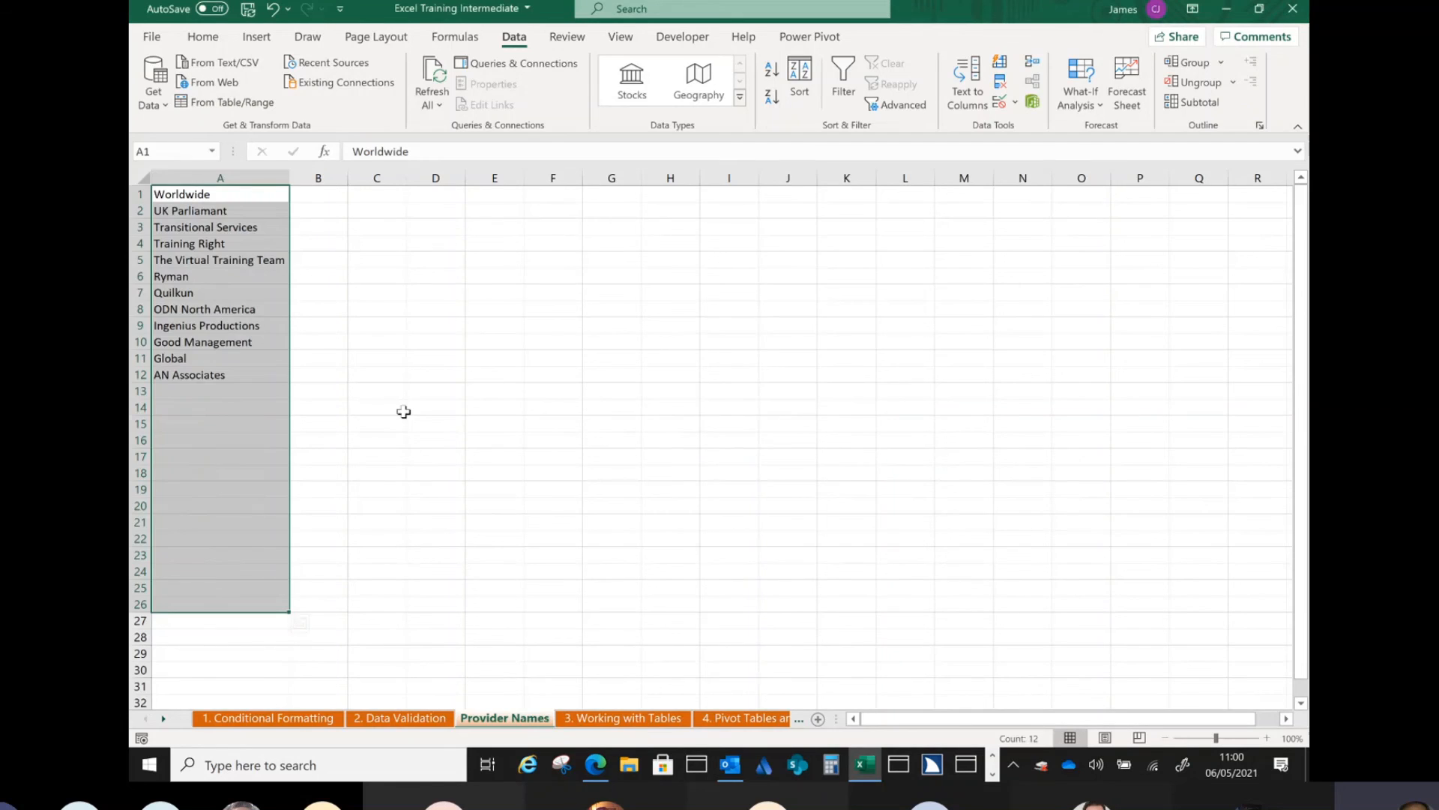
pyautogui.click(404, 409)
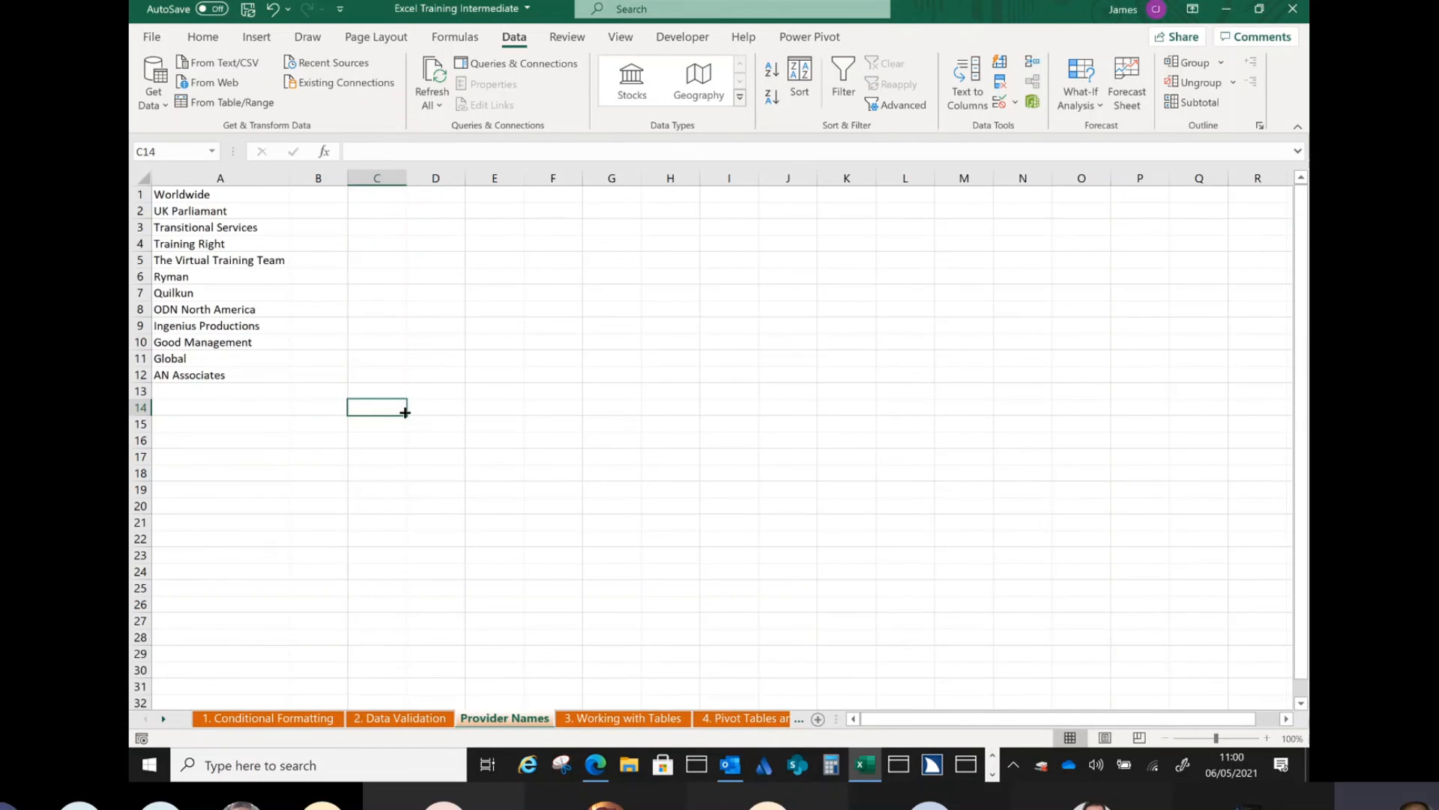
# Open data validation for the whole Provider column on the 2. Data Validation sheet, and allow only List values.
pyautogui.click(389, 718)
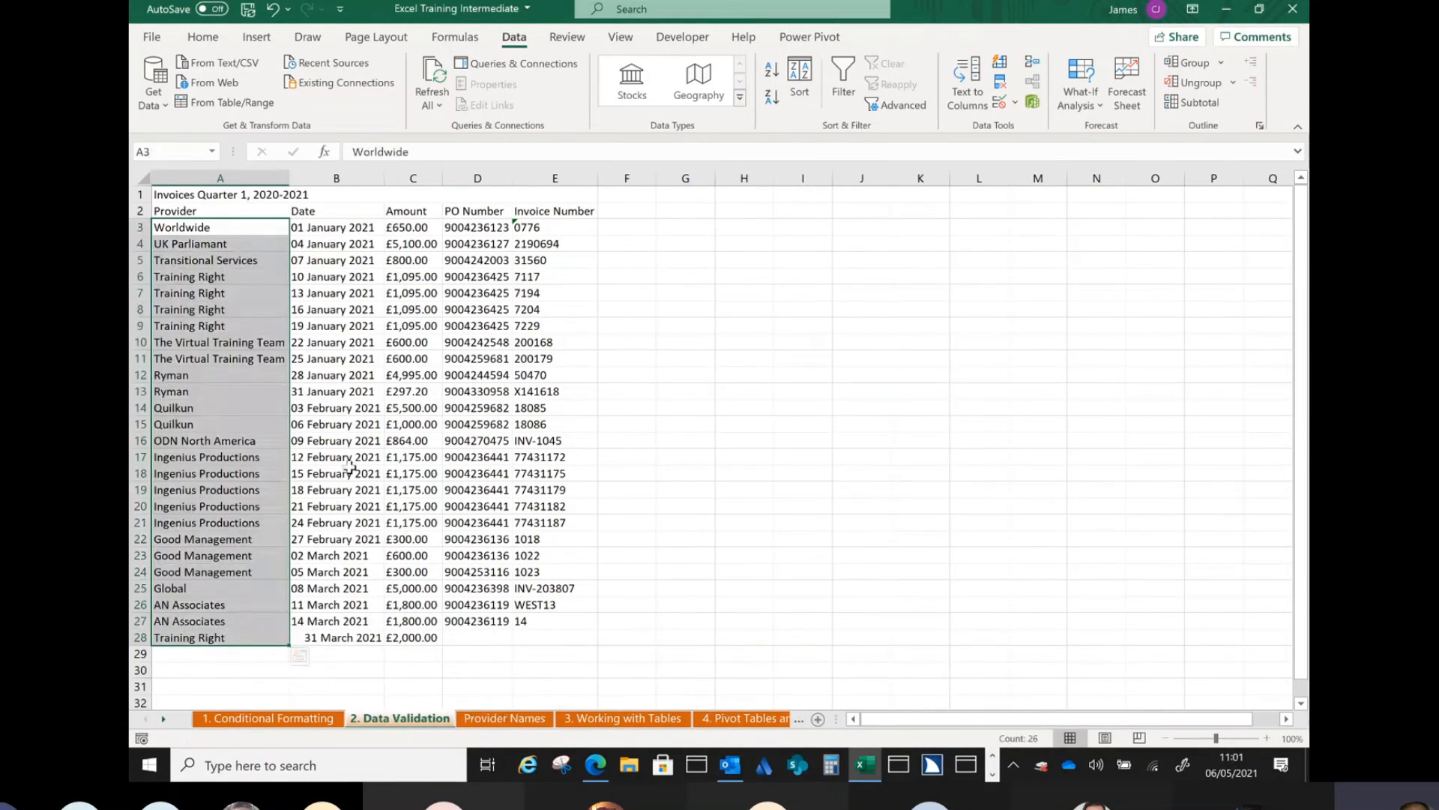
pyautogui.click(260, 177)
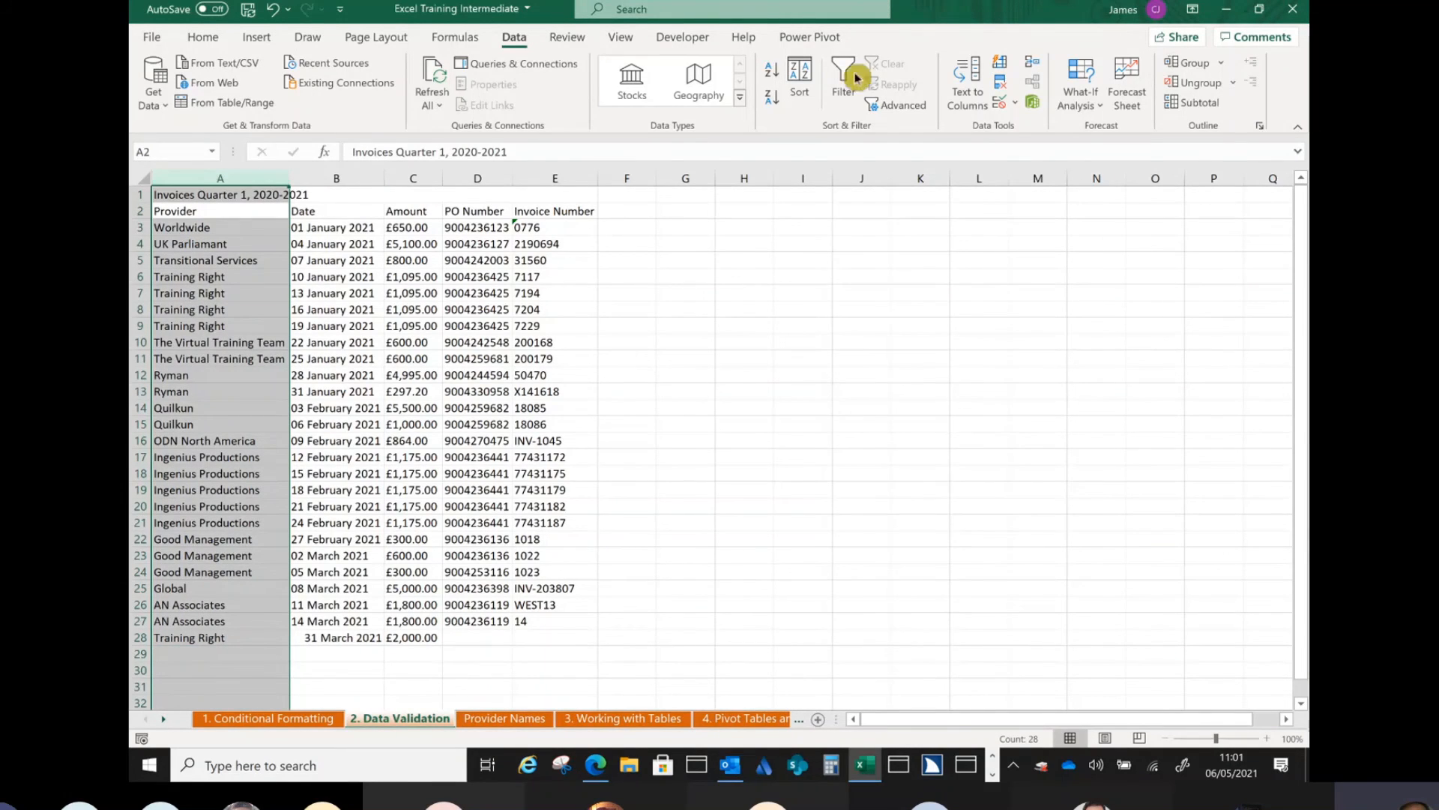
pyautogui.click(1016, 108)
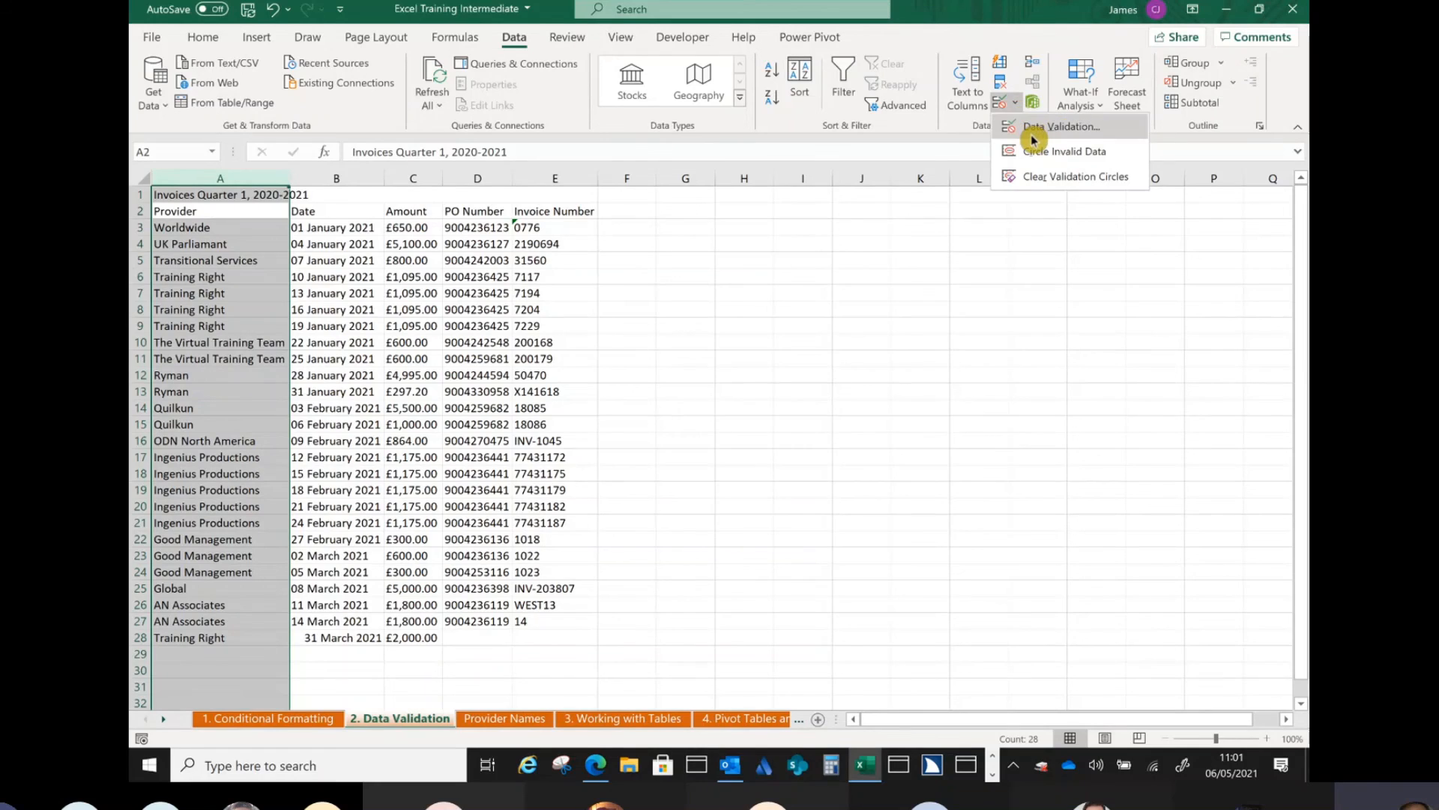
pyautogui.click(1033, 128)
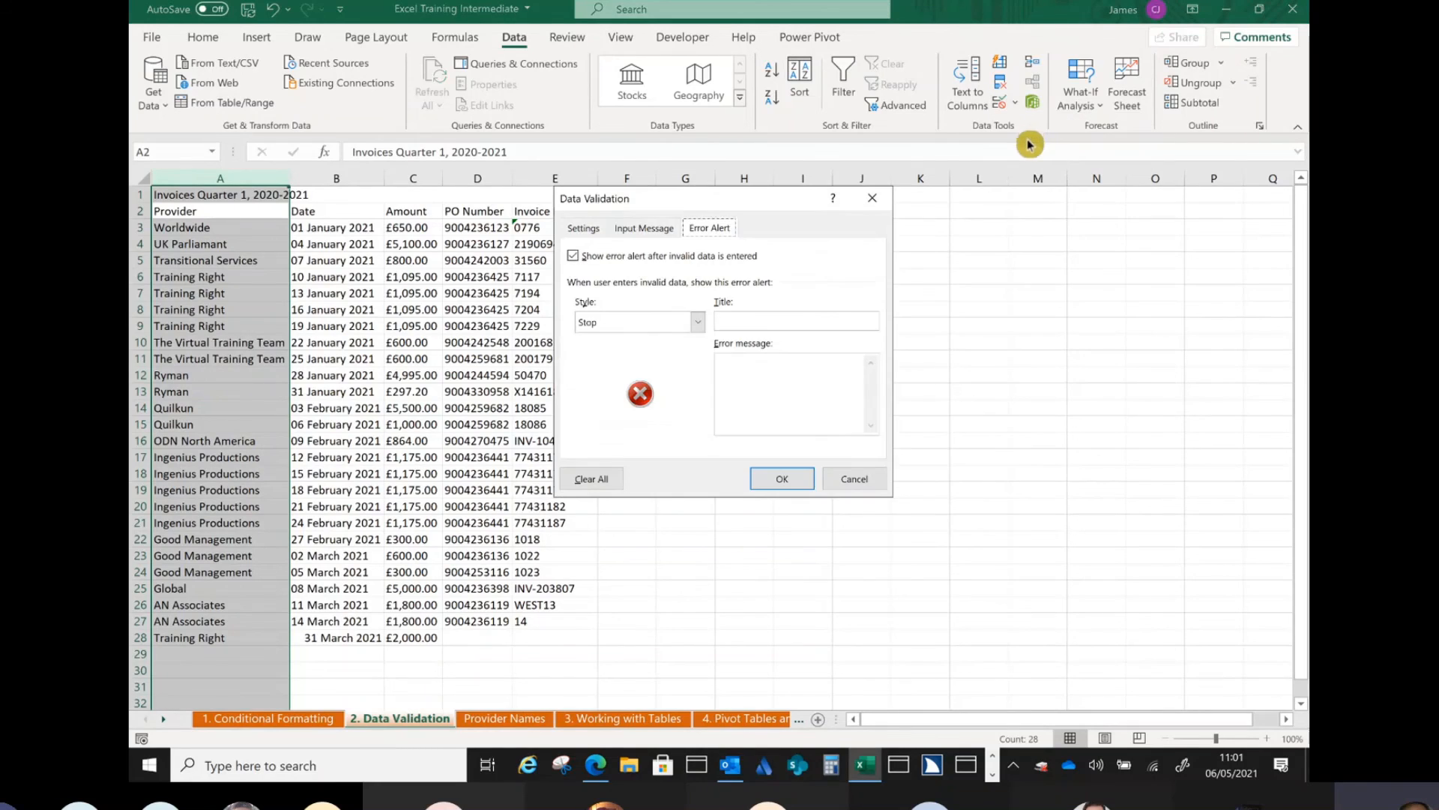
pyautogui.click(585, 229)
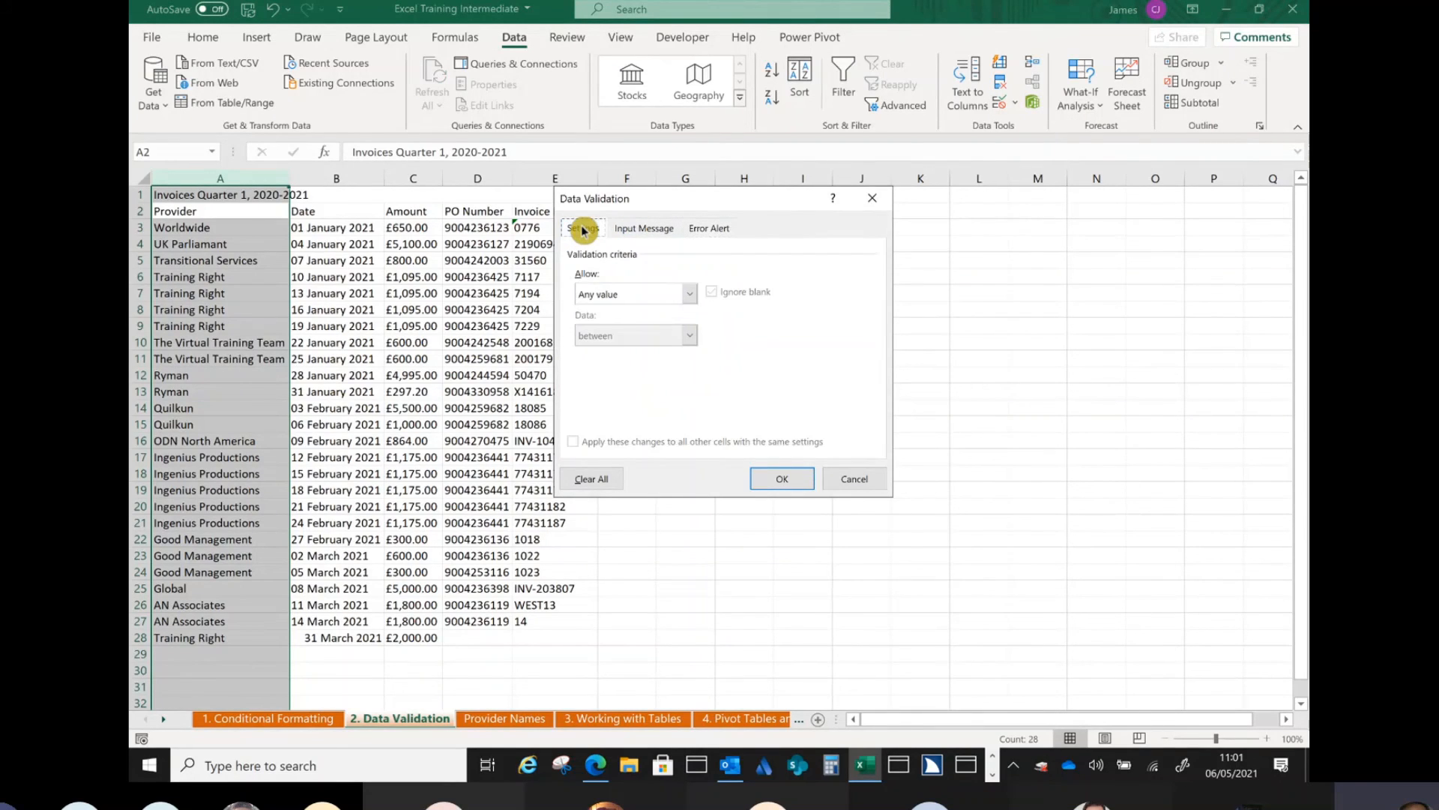
pyautogui.click(688, 294)
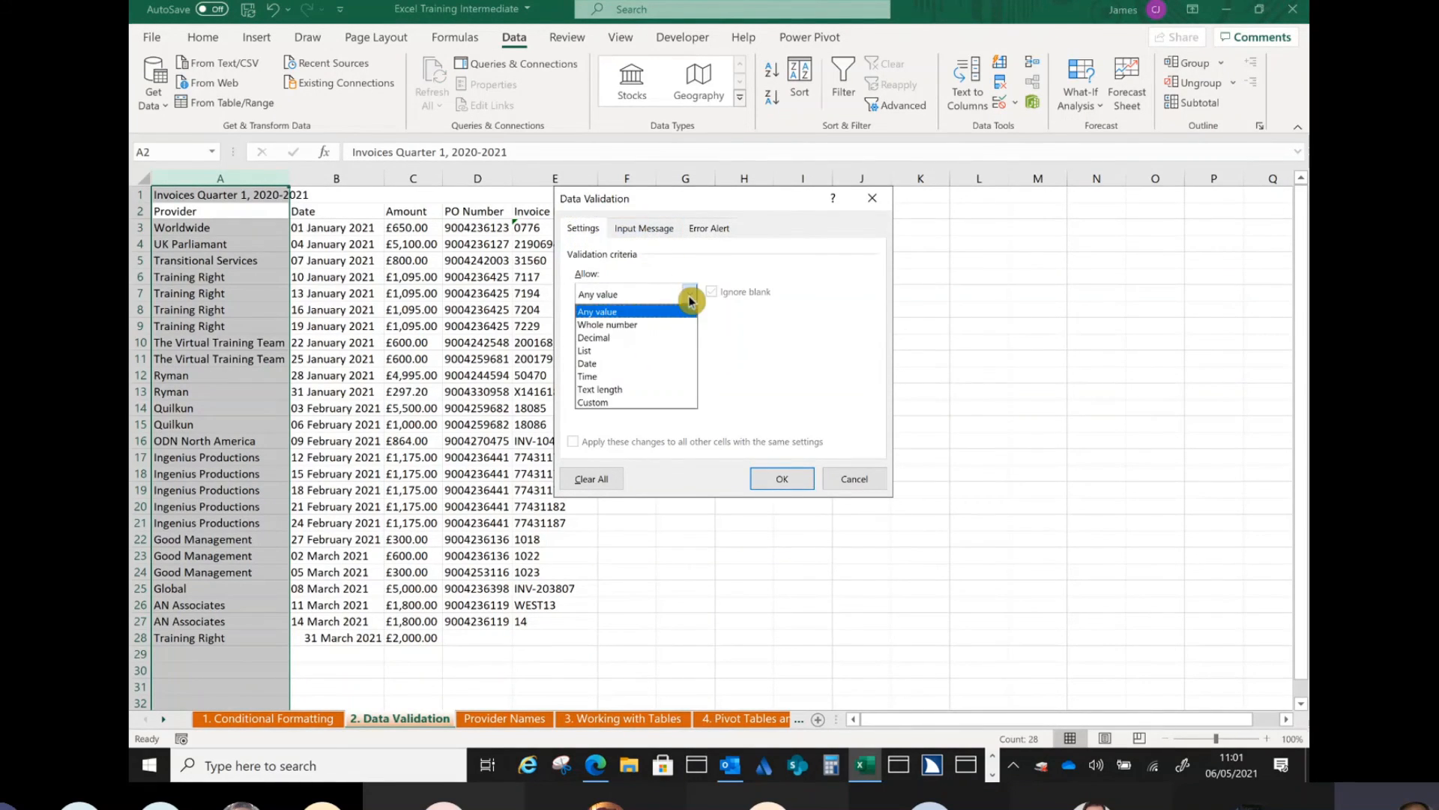
pyautogui.click(663, 351)
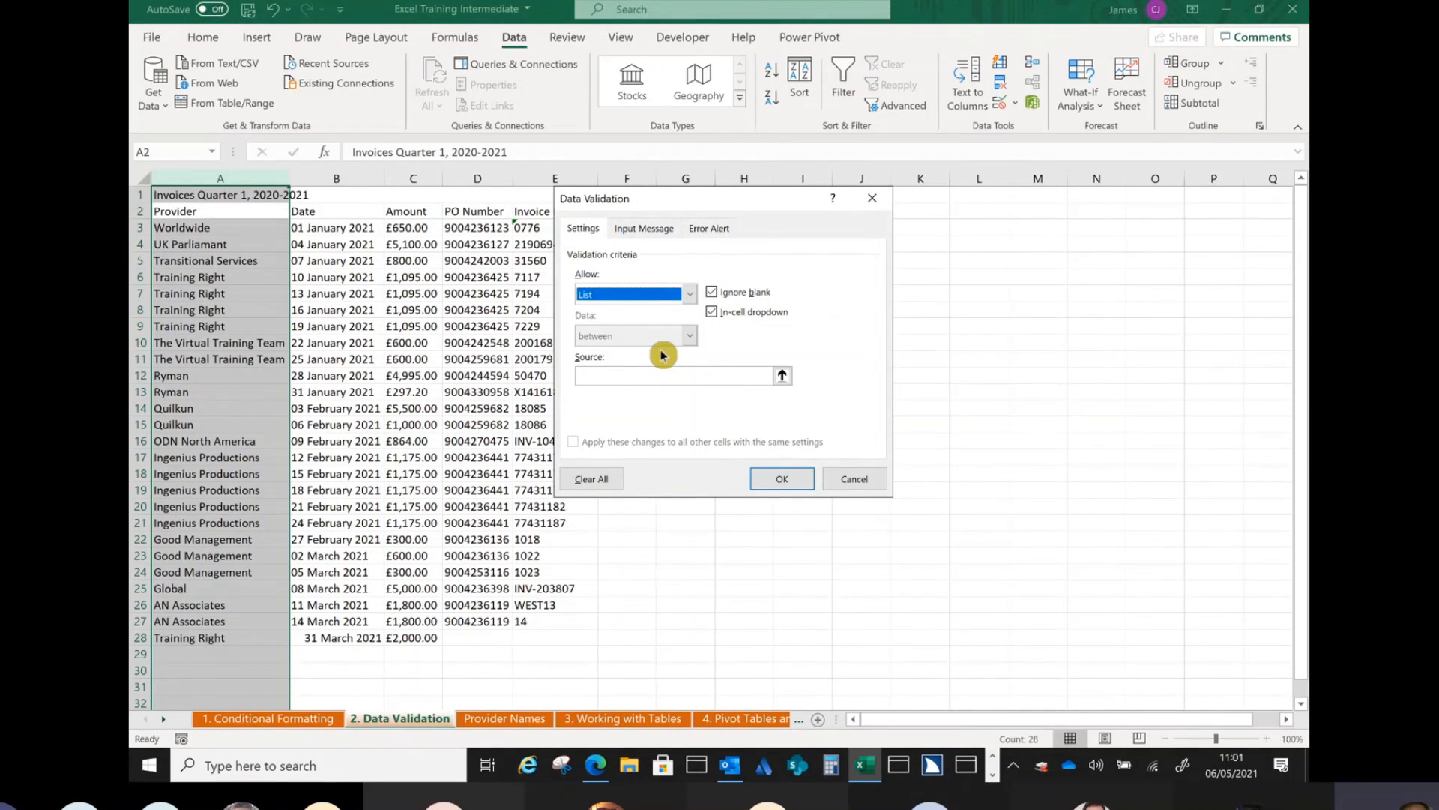
# Set the list source to ='Provider Names'!$A$1:$A$12 and apply the validation to the Provider column.
pyautogui.click(784, 377)
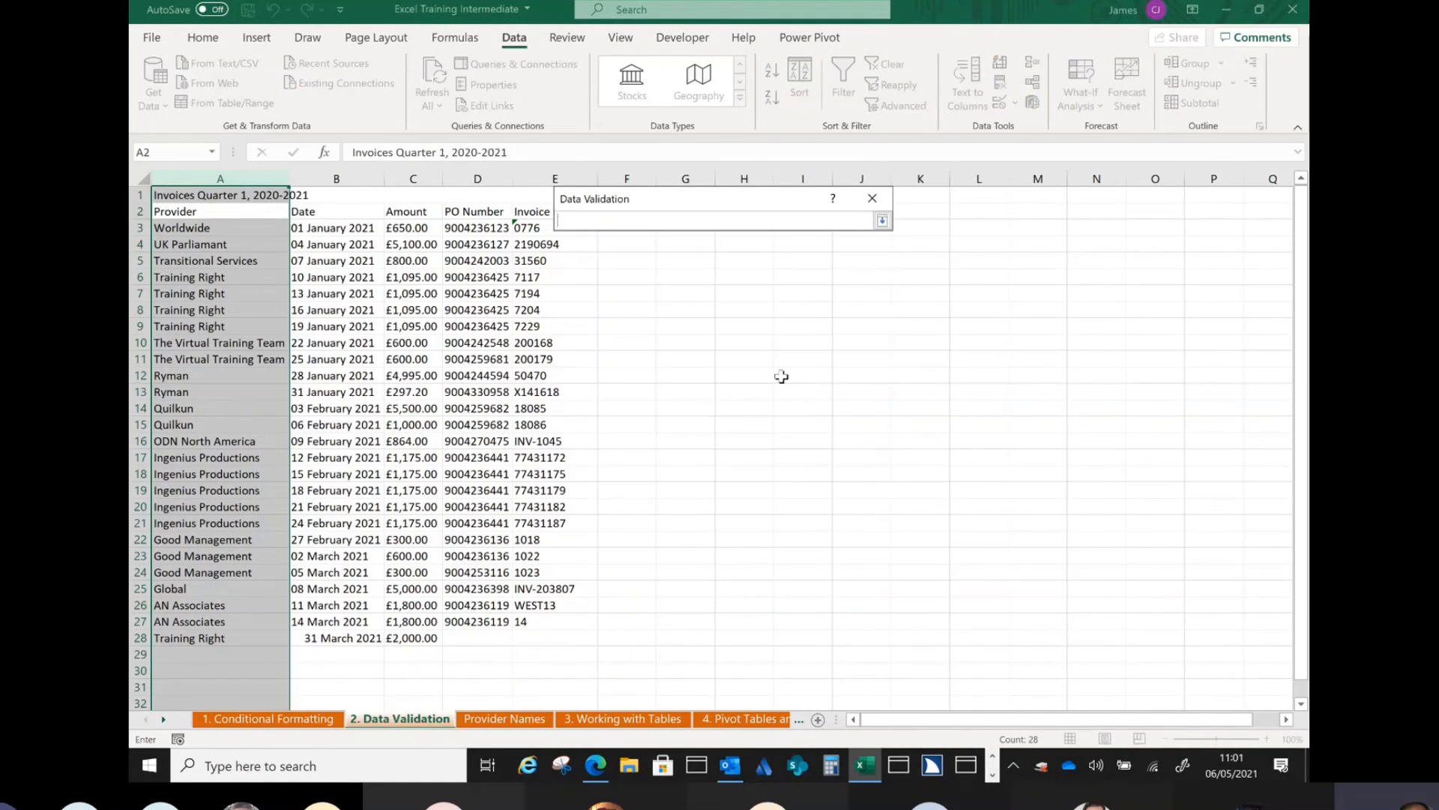
pyautogui.click(519, 719)
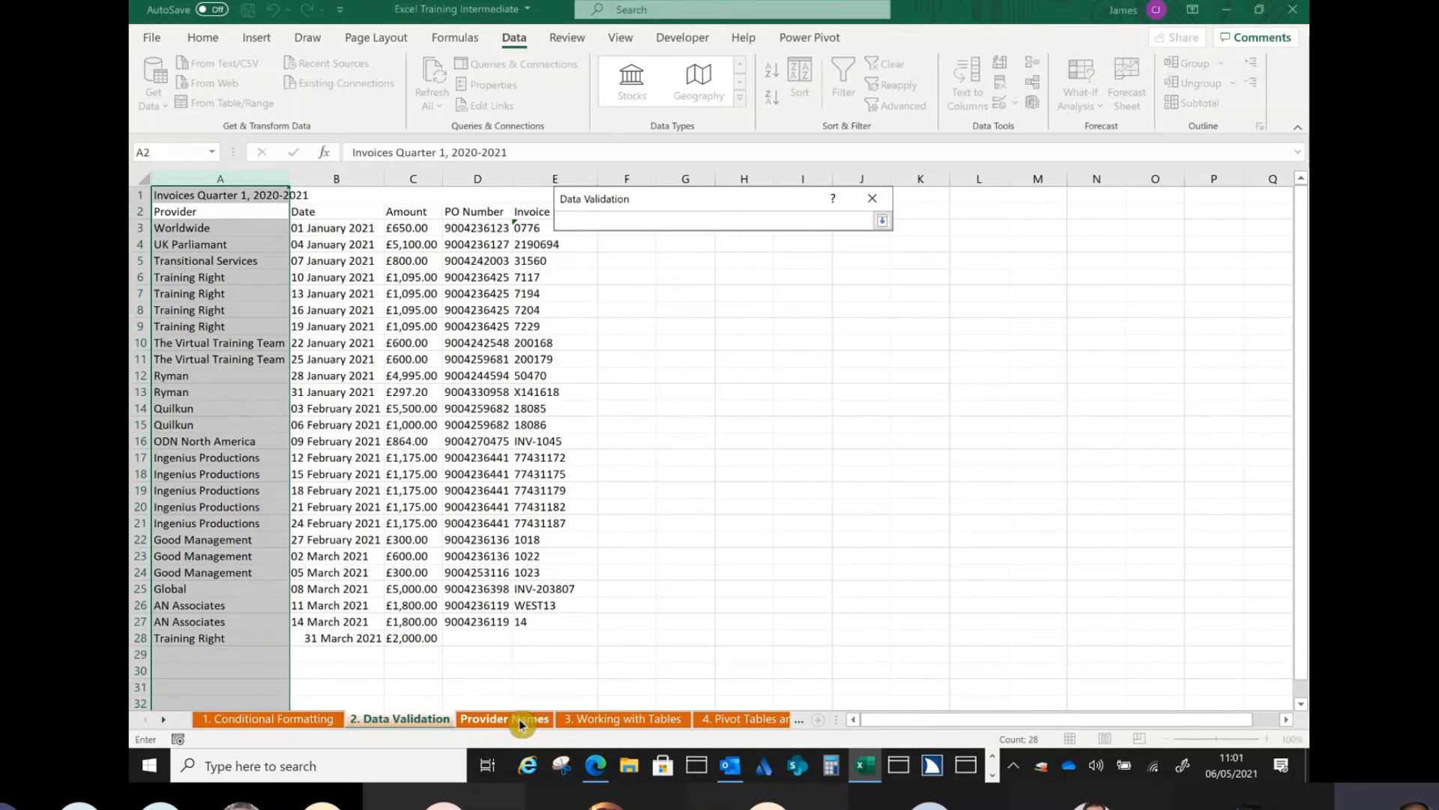
pyautogui.moveTo(249, 197); pyautogui.dragTo(255, 371)
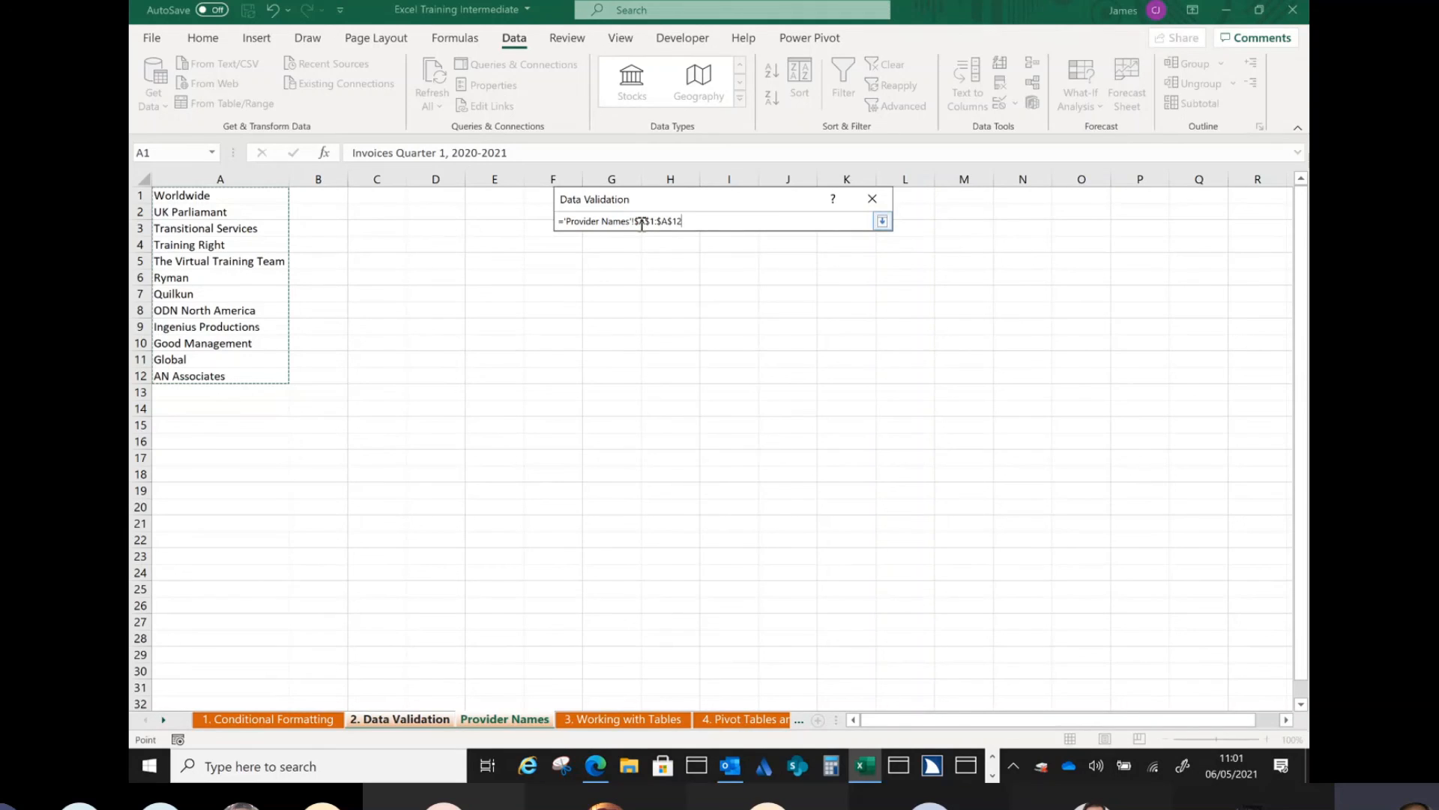
pyautogui.press('Return')
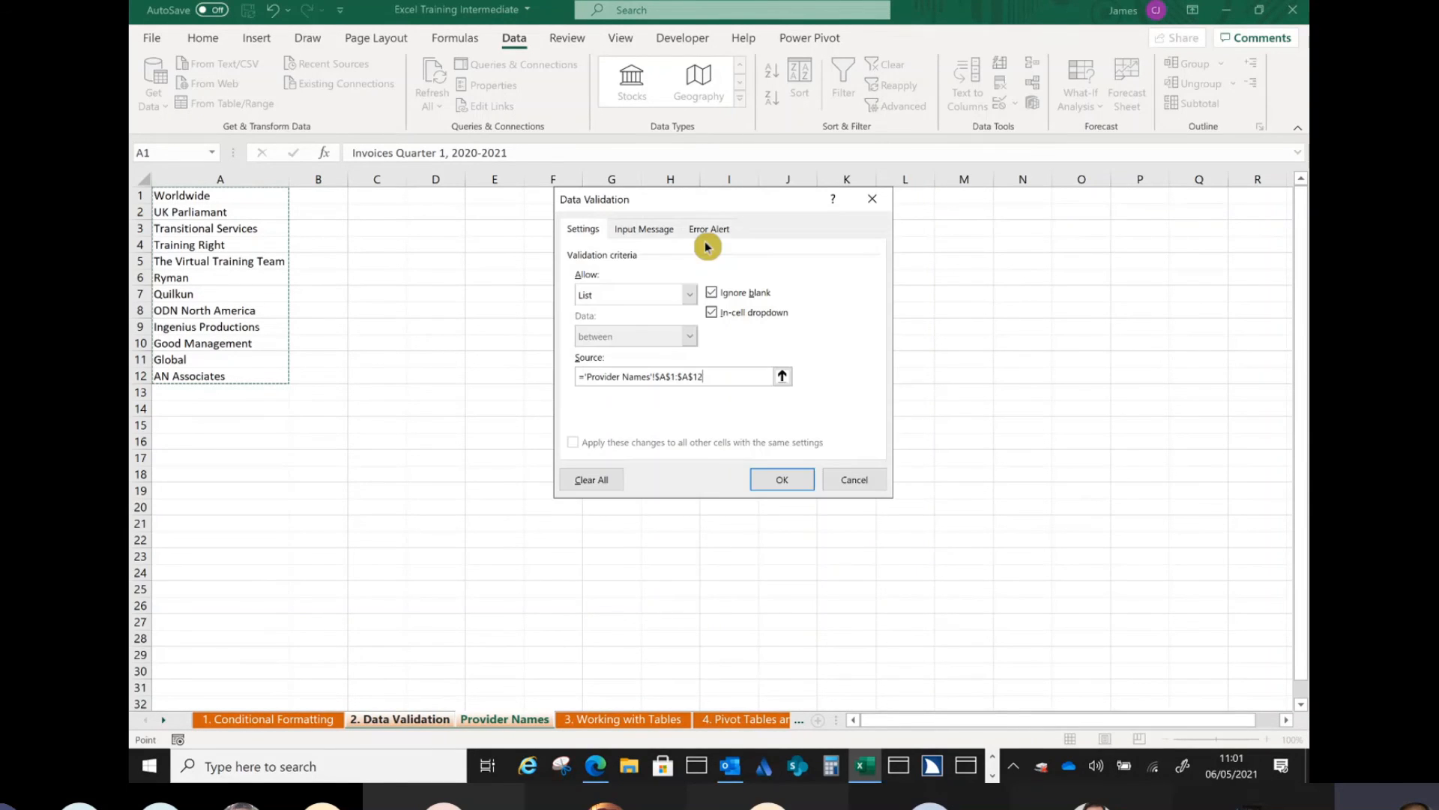
pyautogui.click(783, 480)
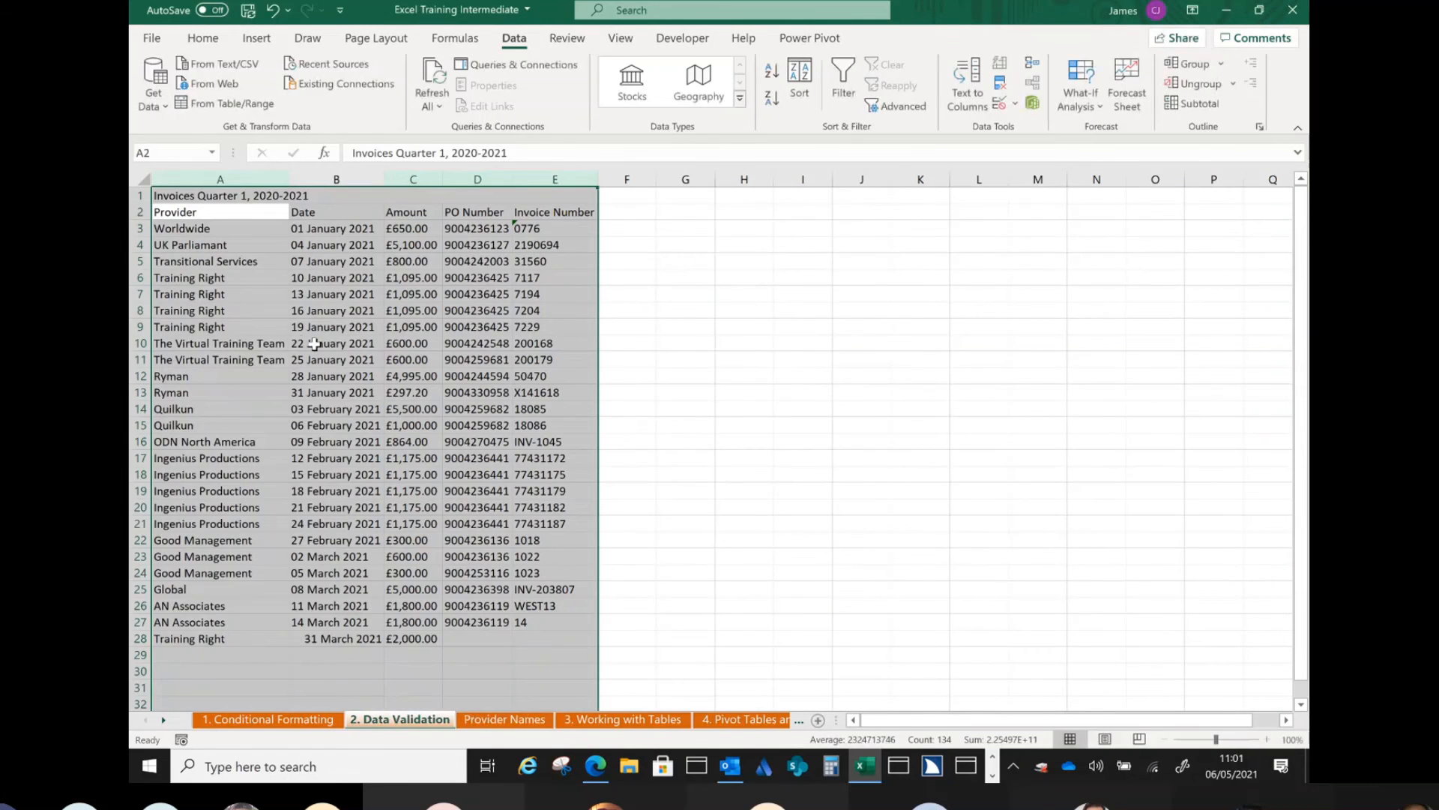
# Check several filled Provider cells for the validation list, and open the list of choices in A21.
pyautogui.click(238, 330)
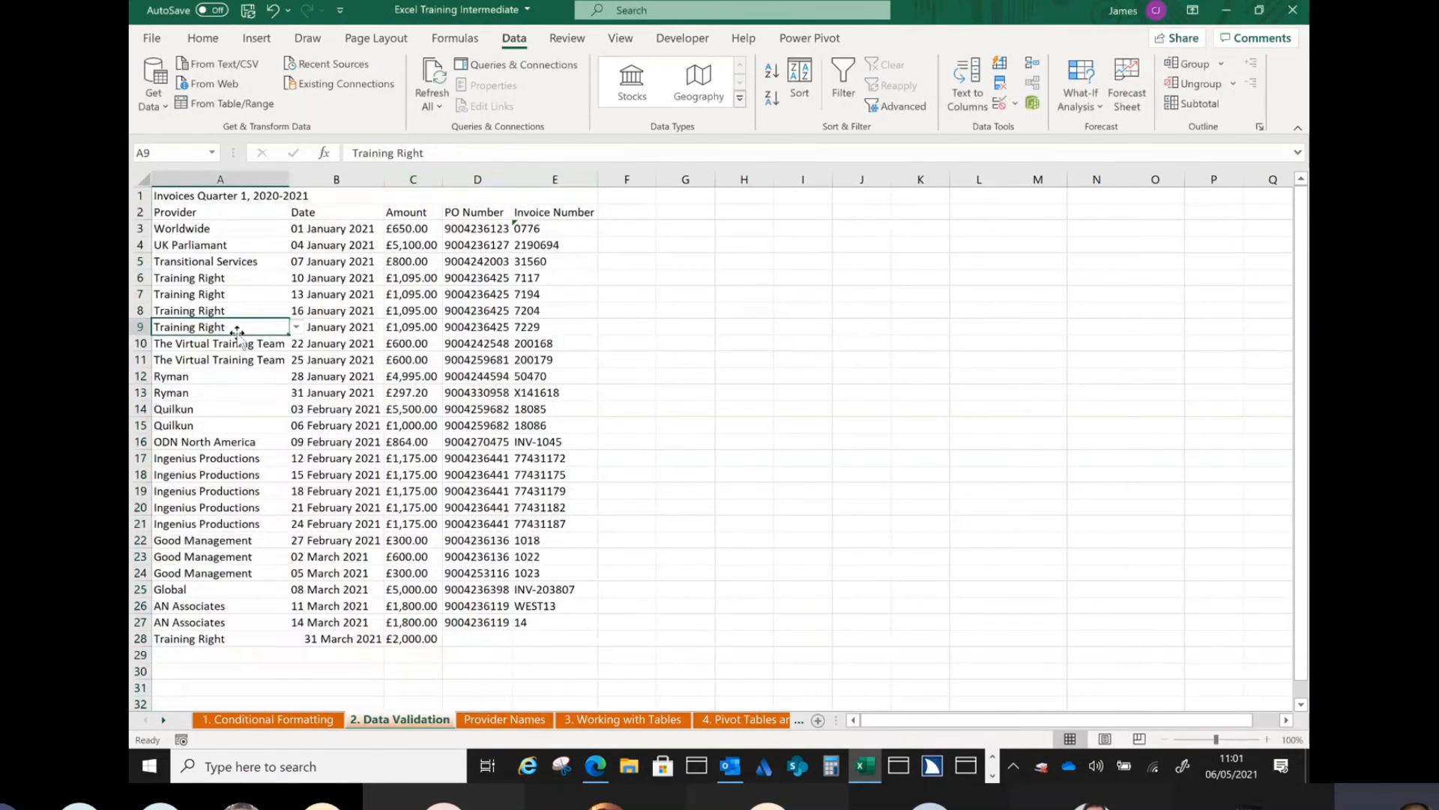
pyautogui.click(237, 376)
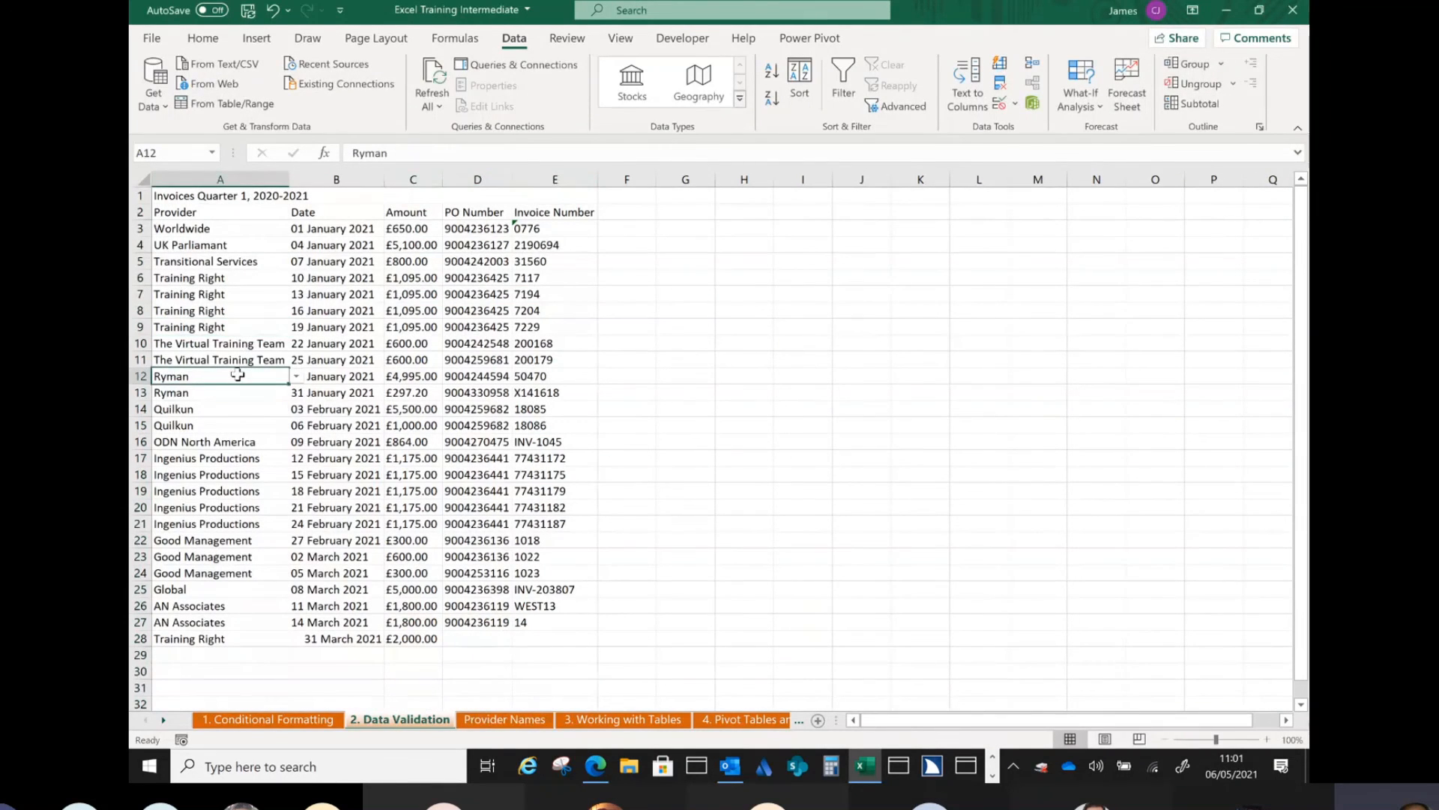
pyautogui.click(240, 446)
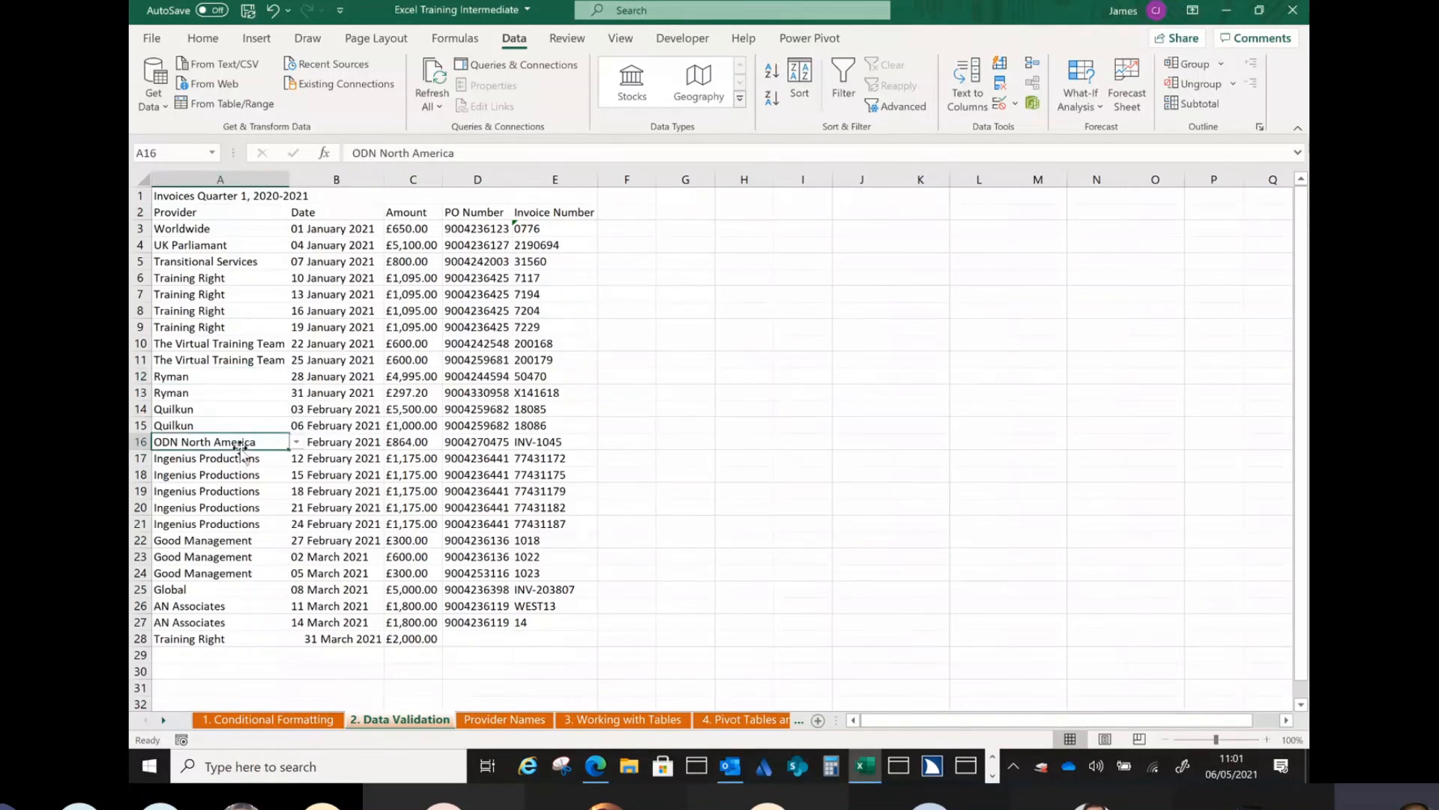
pyautogui.click(237, 522)
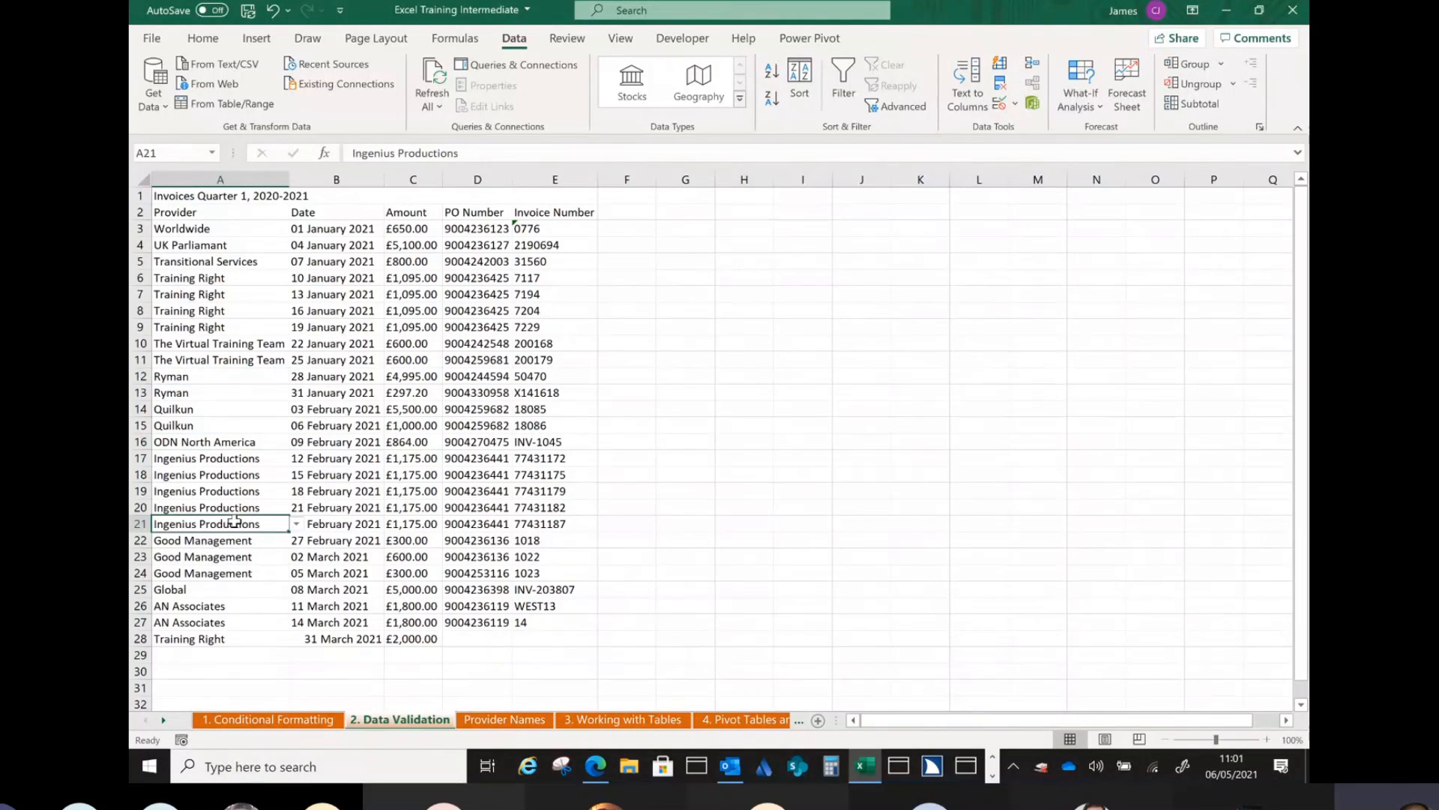
pyautogui.click(299, 527)
# Choose The Virtual Training Team from the validation list as the provider in A29.
pyautogui.click(246, 656)
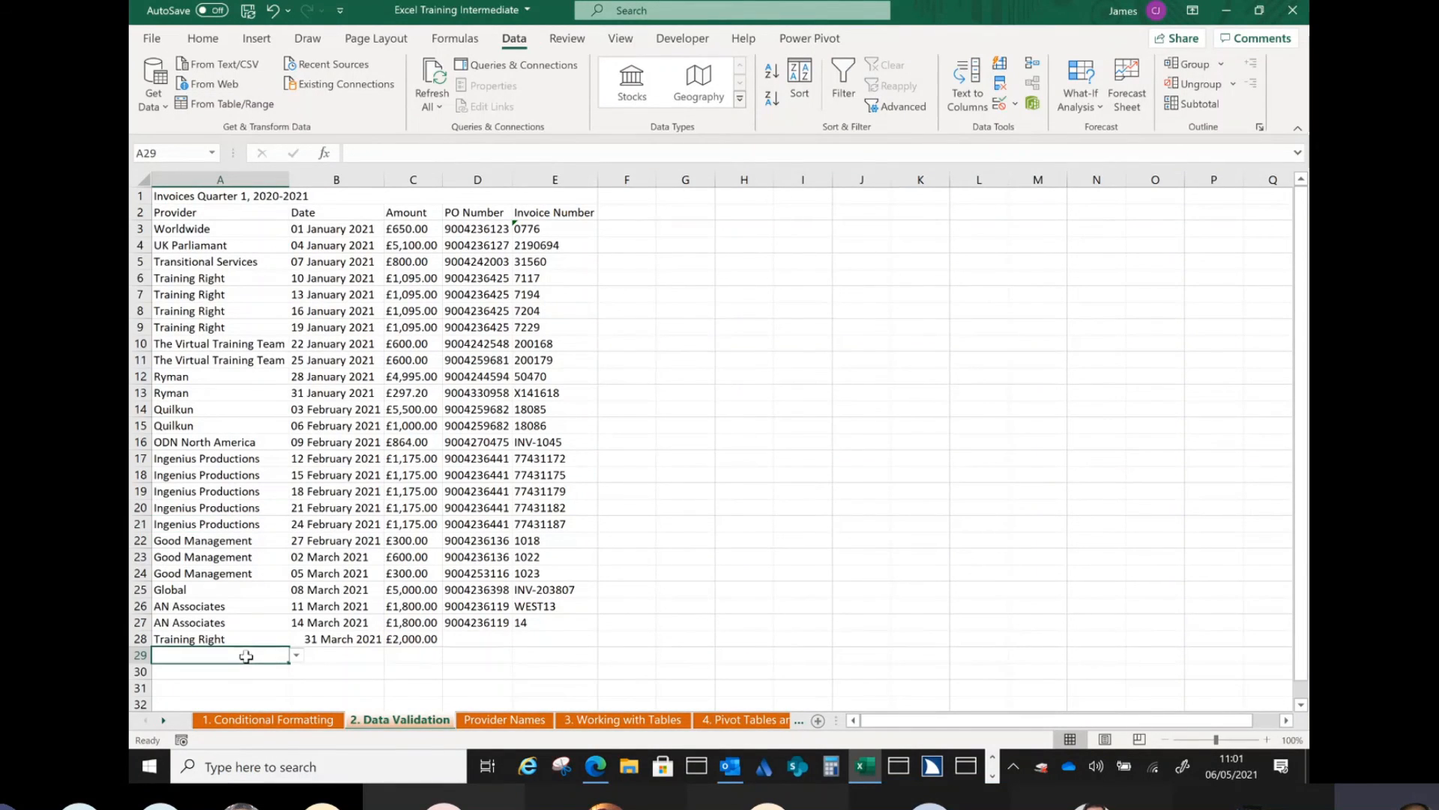
pyautogui.click(302, 658)
pyautogui.click(297, 658)
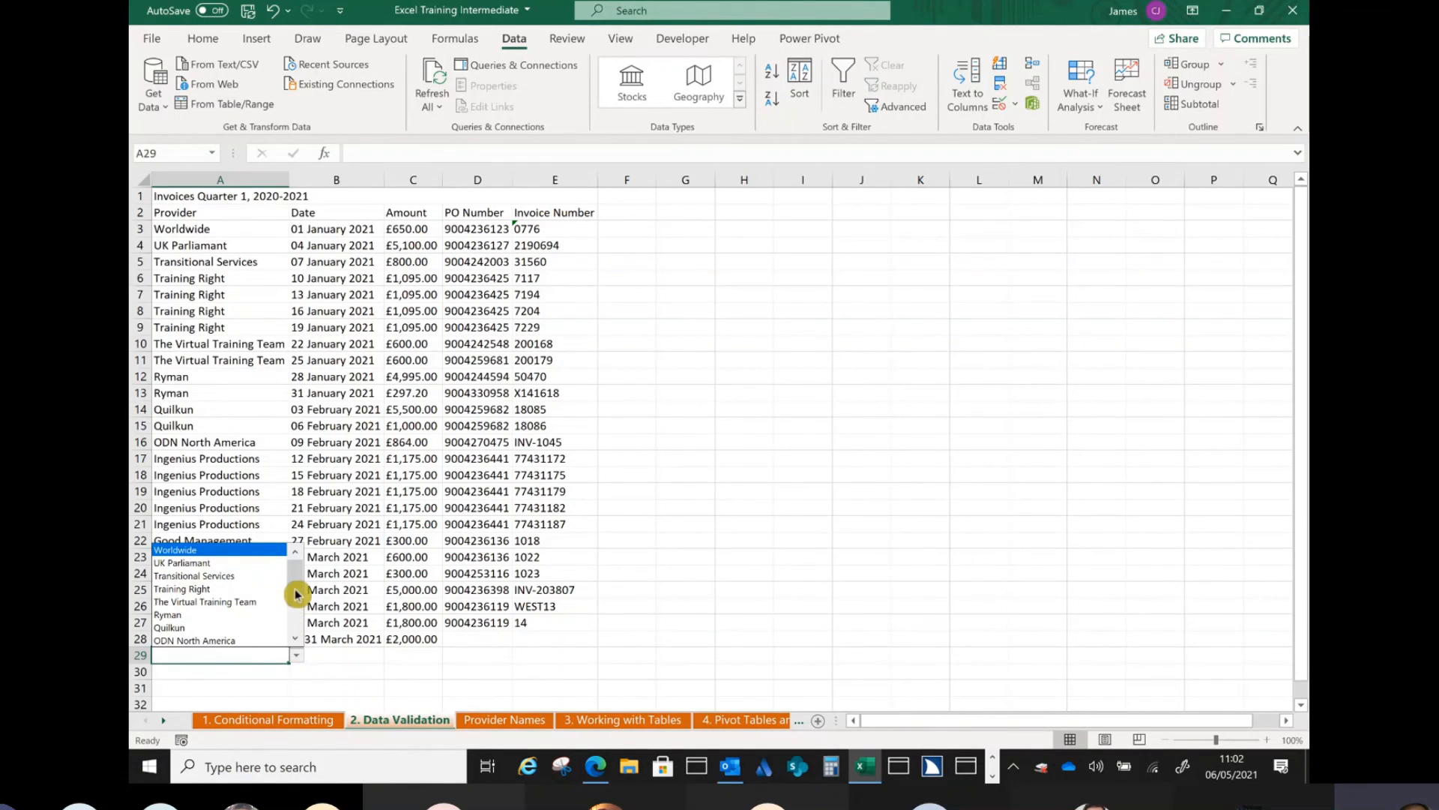
pyautogui.moveTo(295, 571)
pyautogui.mouseDown()
pyautogui.moveTo(296, 634)
pyautogui.moveTo(295, 578)
pyautogui.moveTo(297, 622)
pyautogui.moveTo(297, 595)
pyautogui.mouseUp()
pyautogui.click(262, 590)
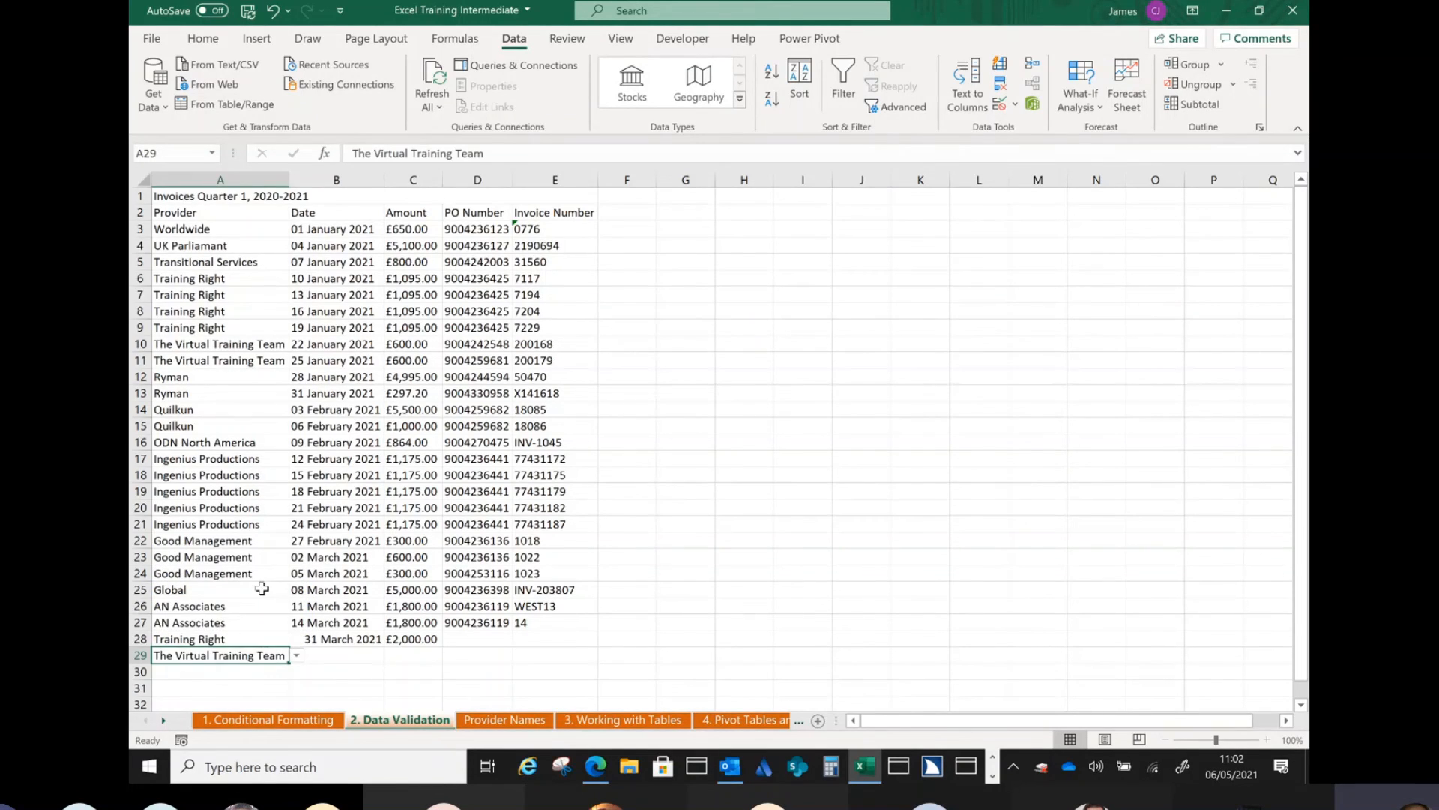
# Try to enter Virtual Team, a name missing from the allowed list, as the provider in A30.
pyautogui.click(253, 670)
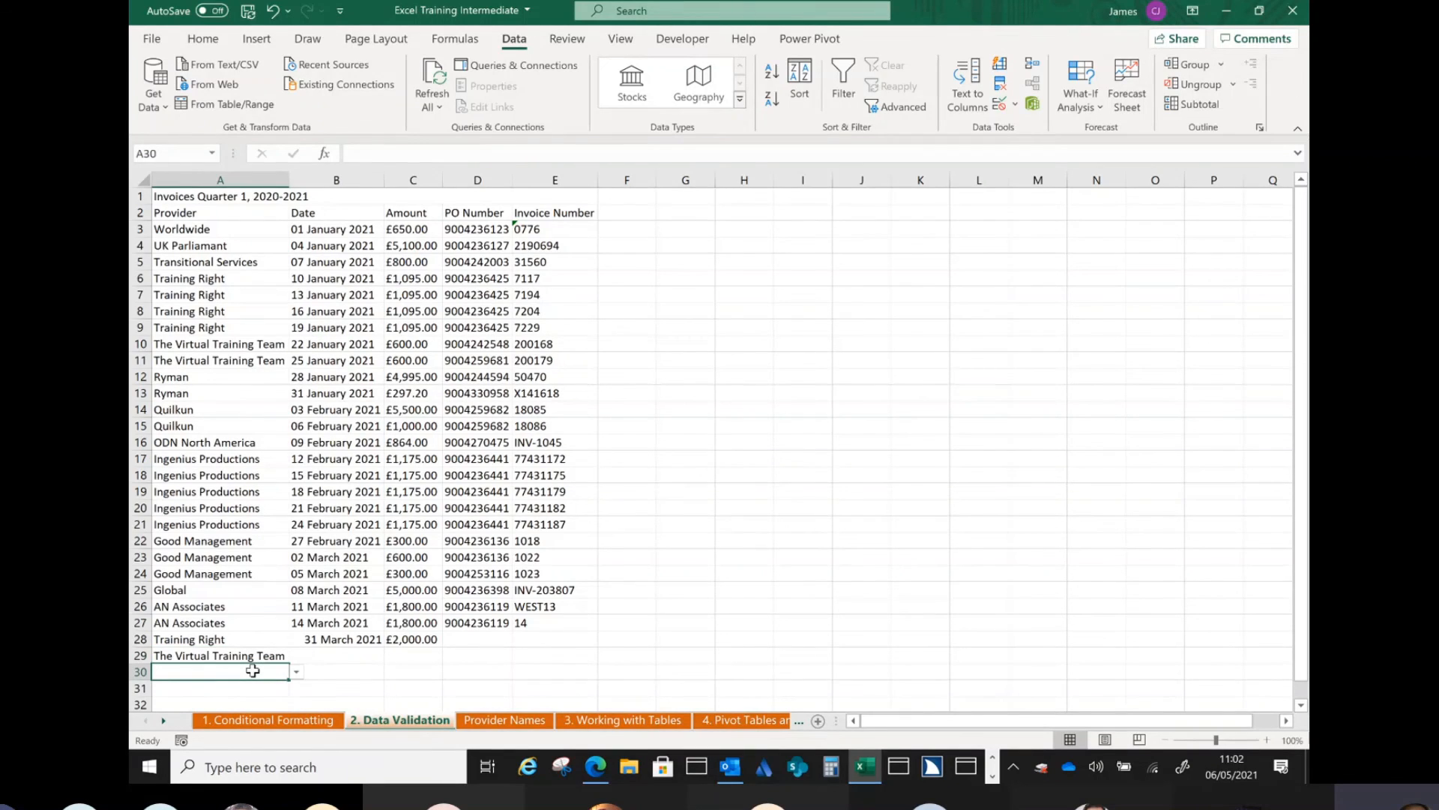
pyautogui.write('Virtya')
pyautogui.press('BackSpace')
pyautogui.press('BackSpace')
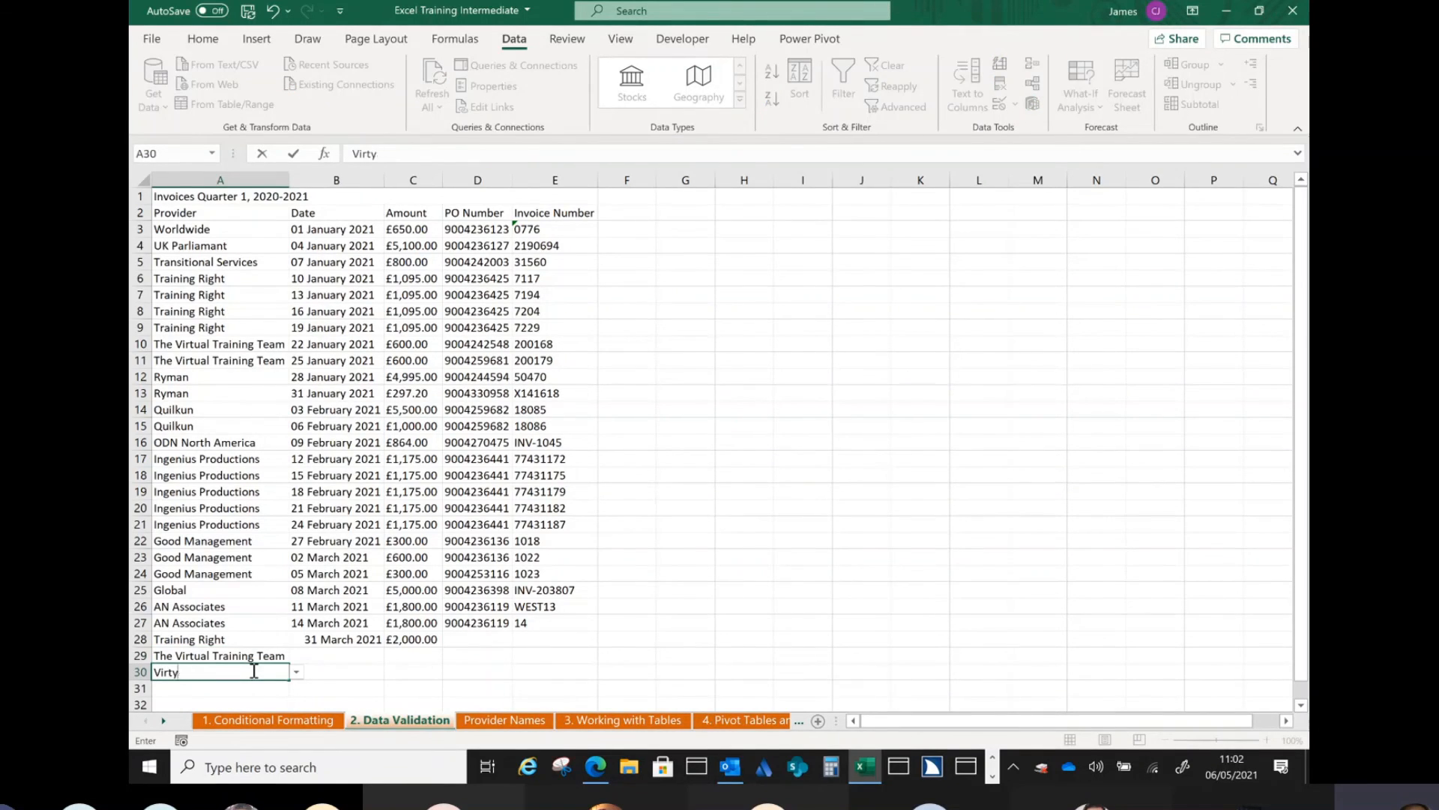
pyautogui.write('ual Team')
pyautogui.press('Return')
pyautogui.press('Return')
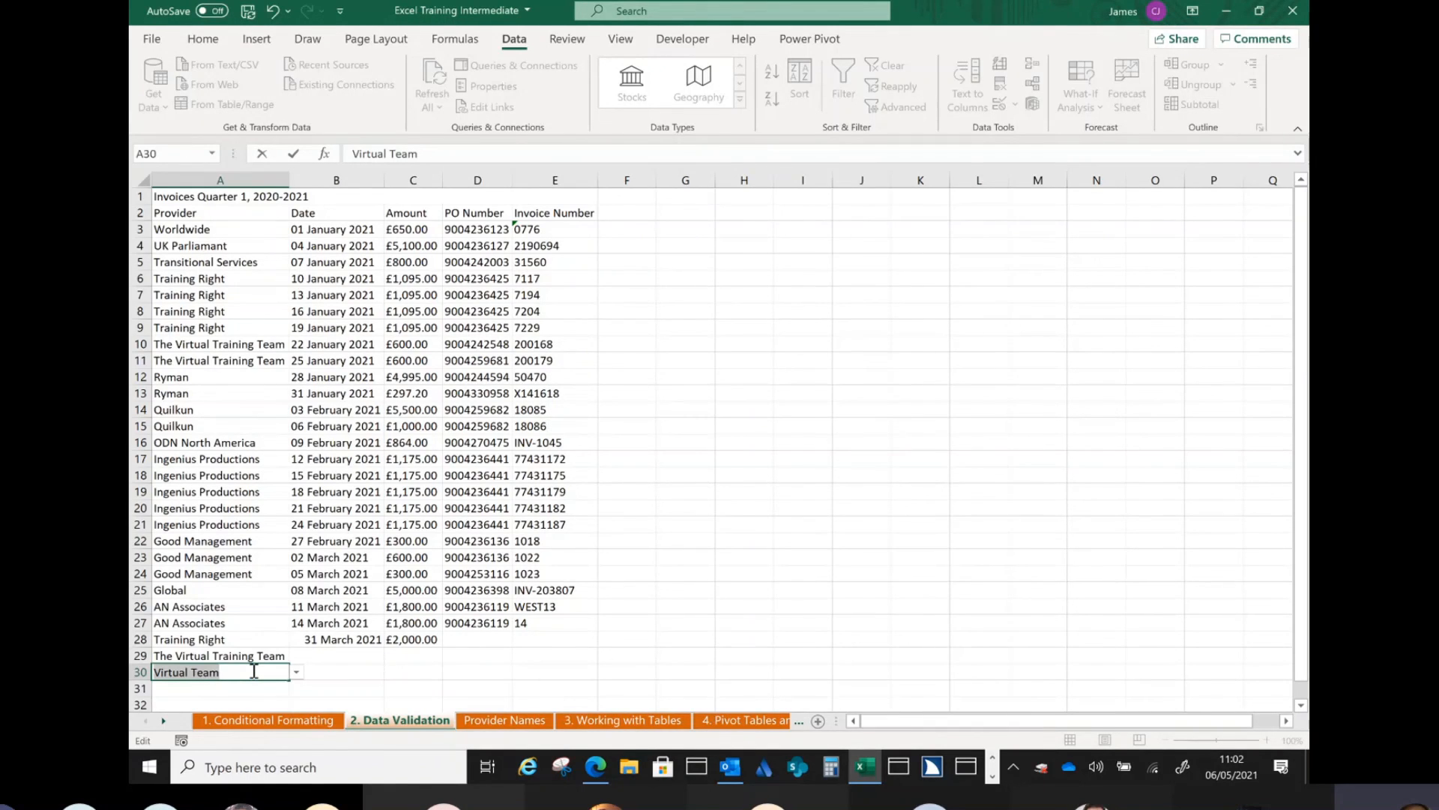
# Clear the entry in A30 and choose Ryman from the validation list instead.
pyautogui.press('BackSpace')
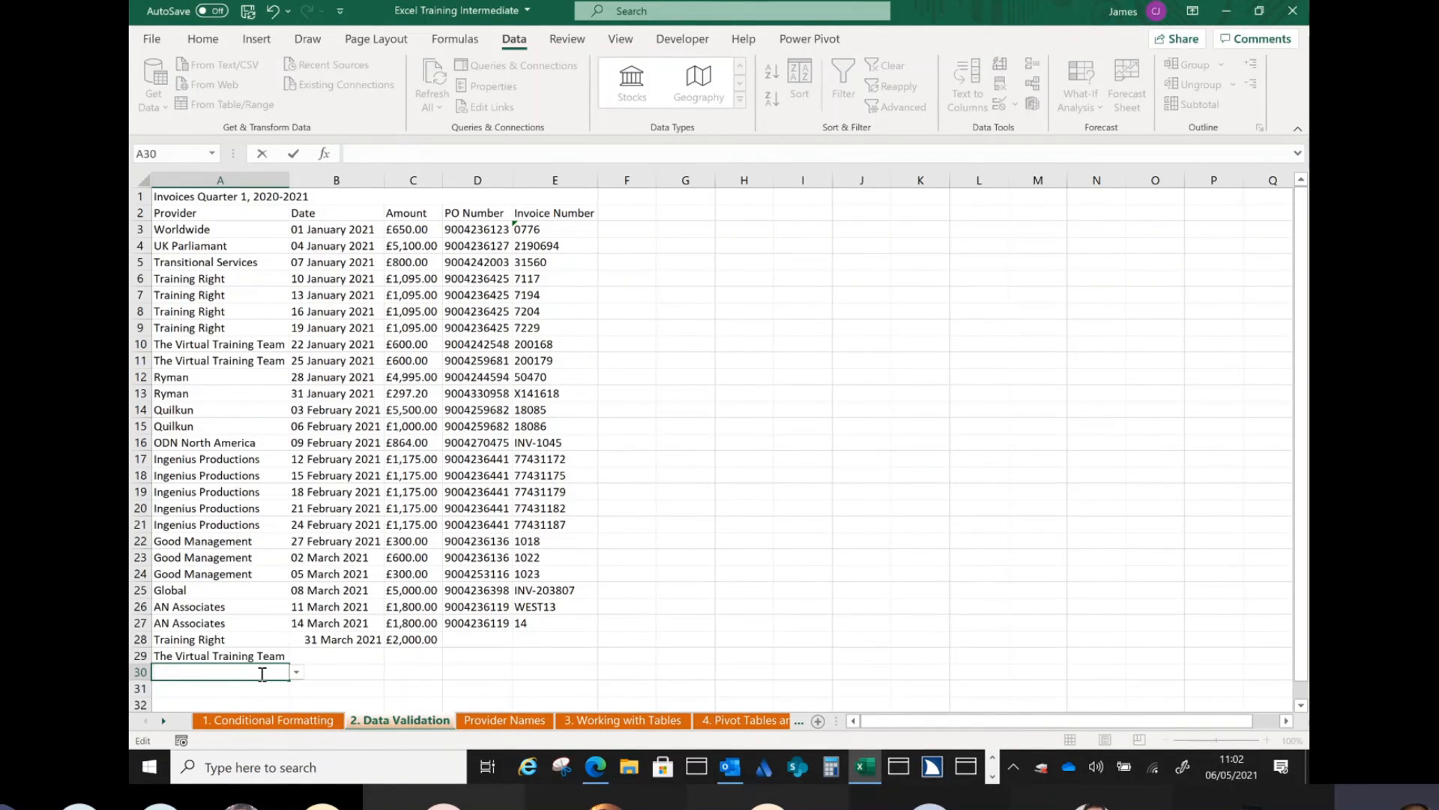
pyautogui.click(297, 674)
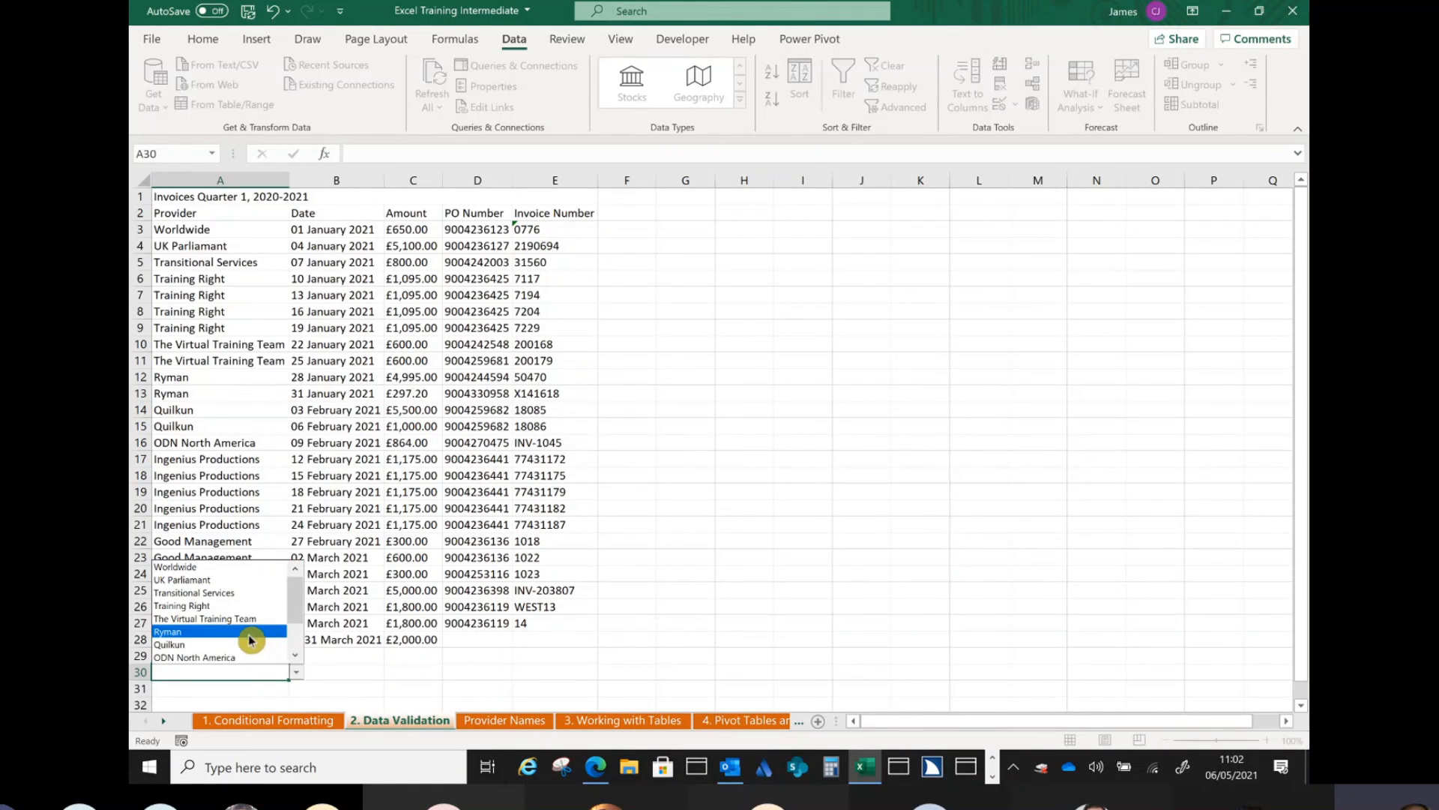
pyautogui.click(248, 633)
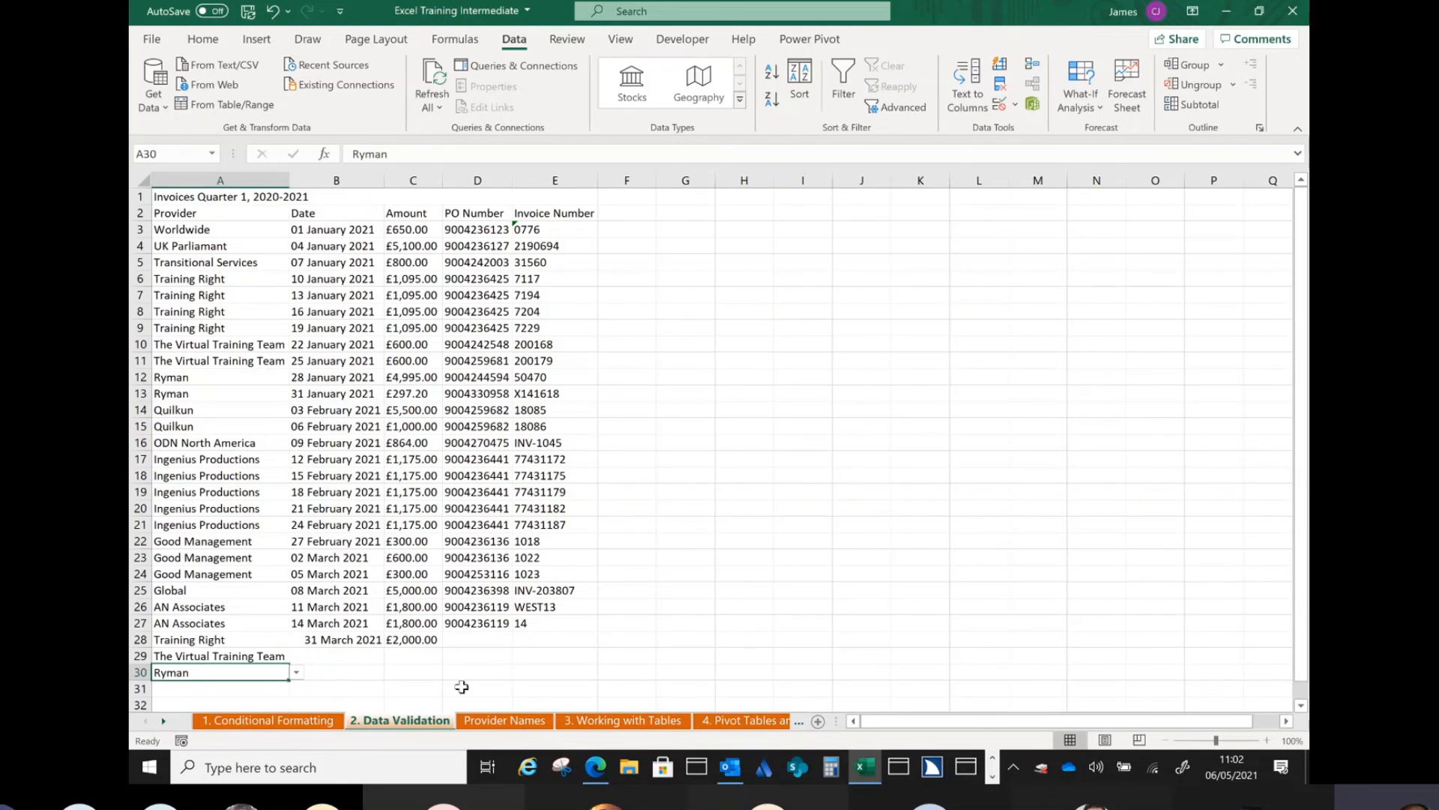
# Insert a new row above Ingenius Productions on the Provider Names sheet.
pyautogui.click(499, 721)
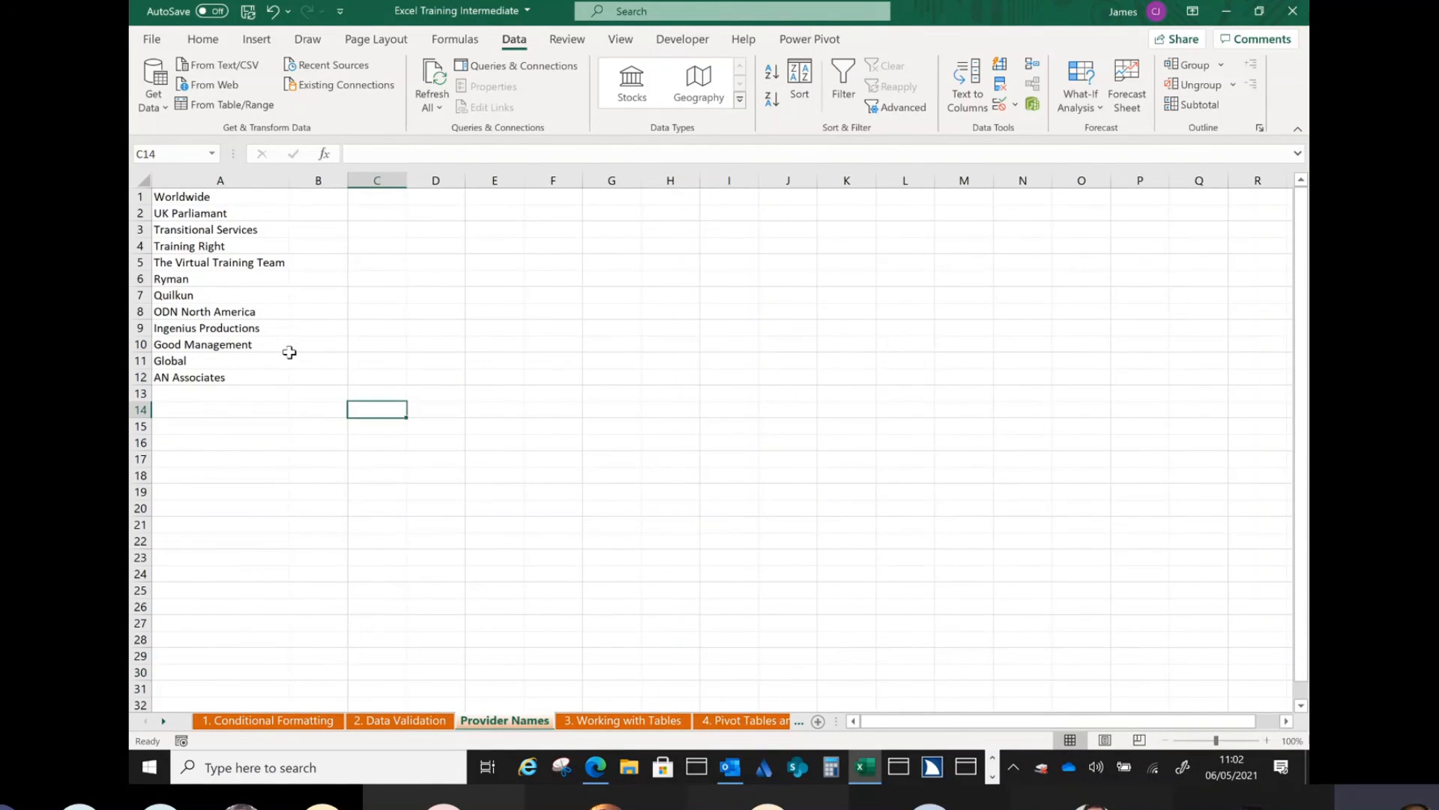
pyautogui.click(202, 390)
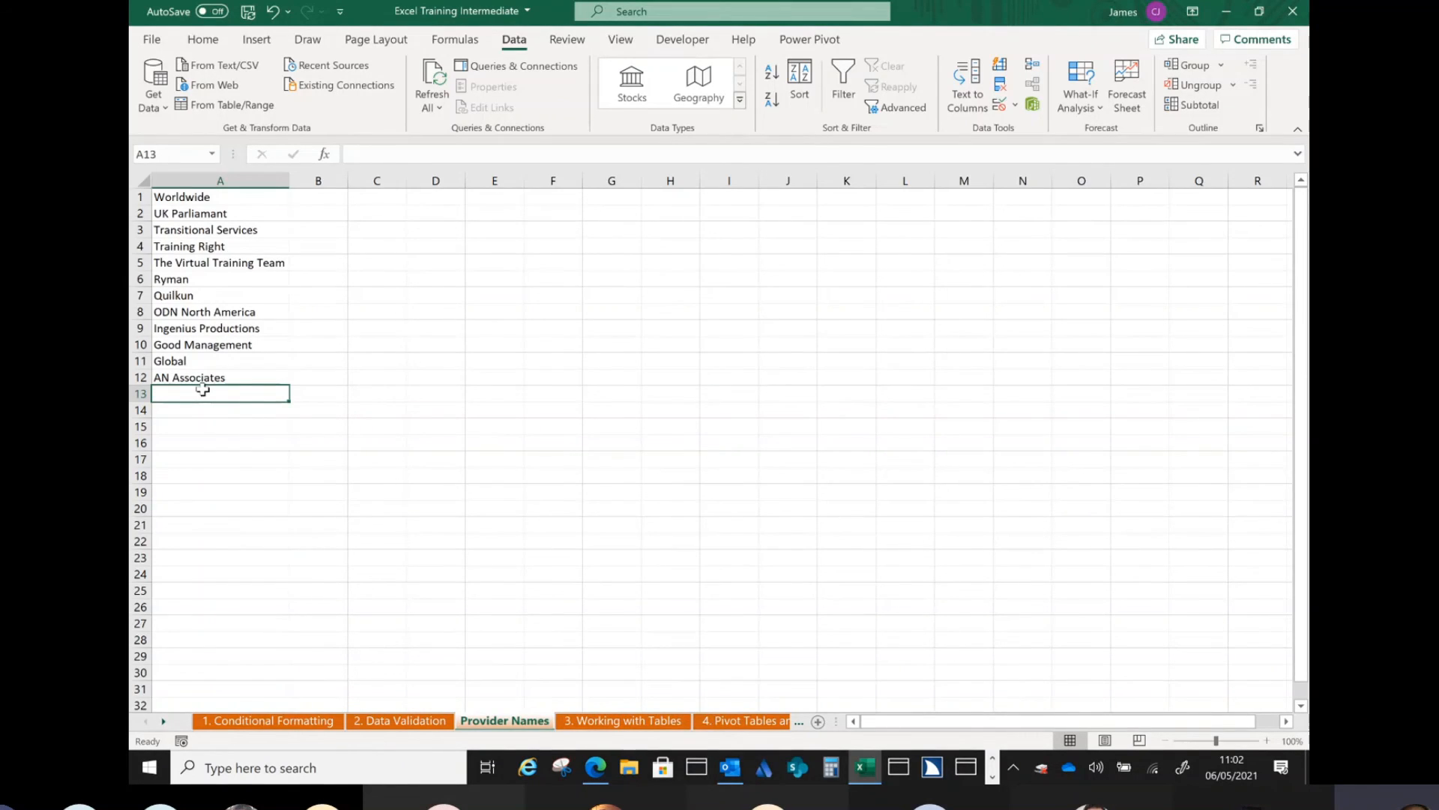
pyautogui.click(141, 328)
pyautogui.rightClick(146, 330)
pyautogui.click(194, 474)
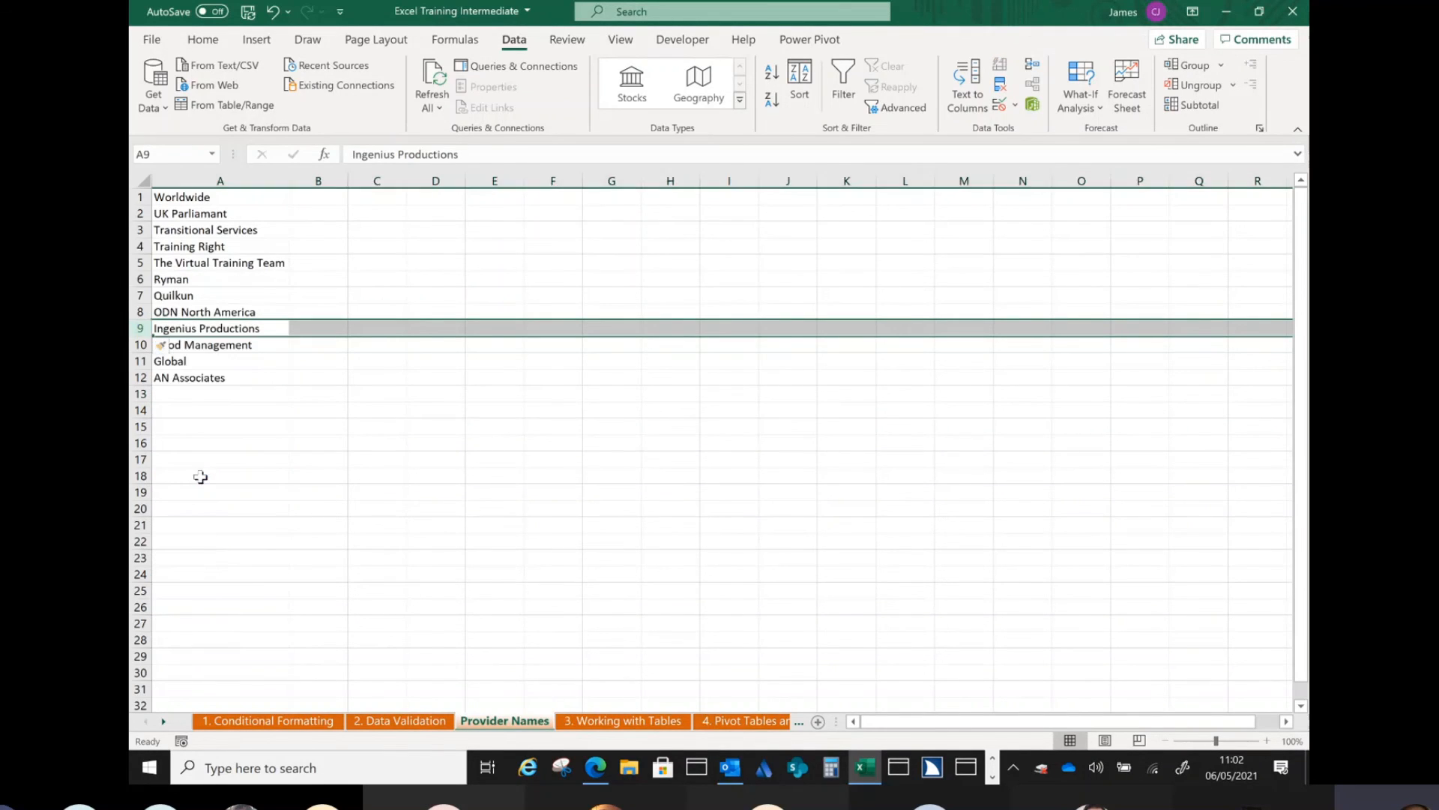
# Enter London Associates as a new provider in the blank cell A9.
pyautogui.click(229, 330)
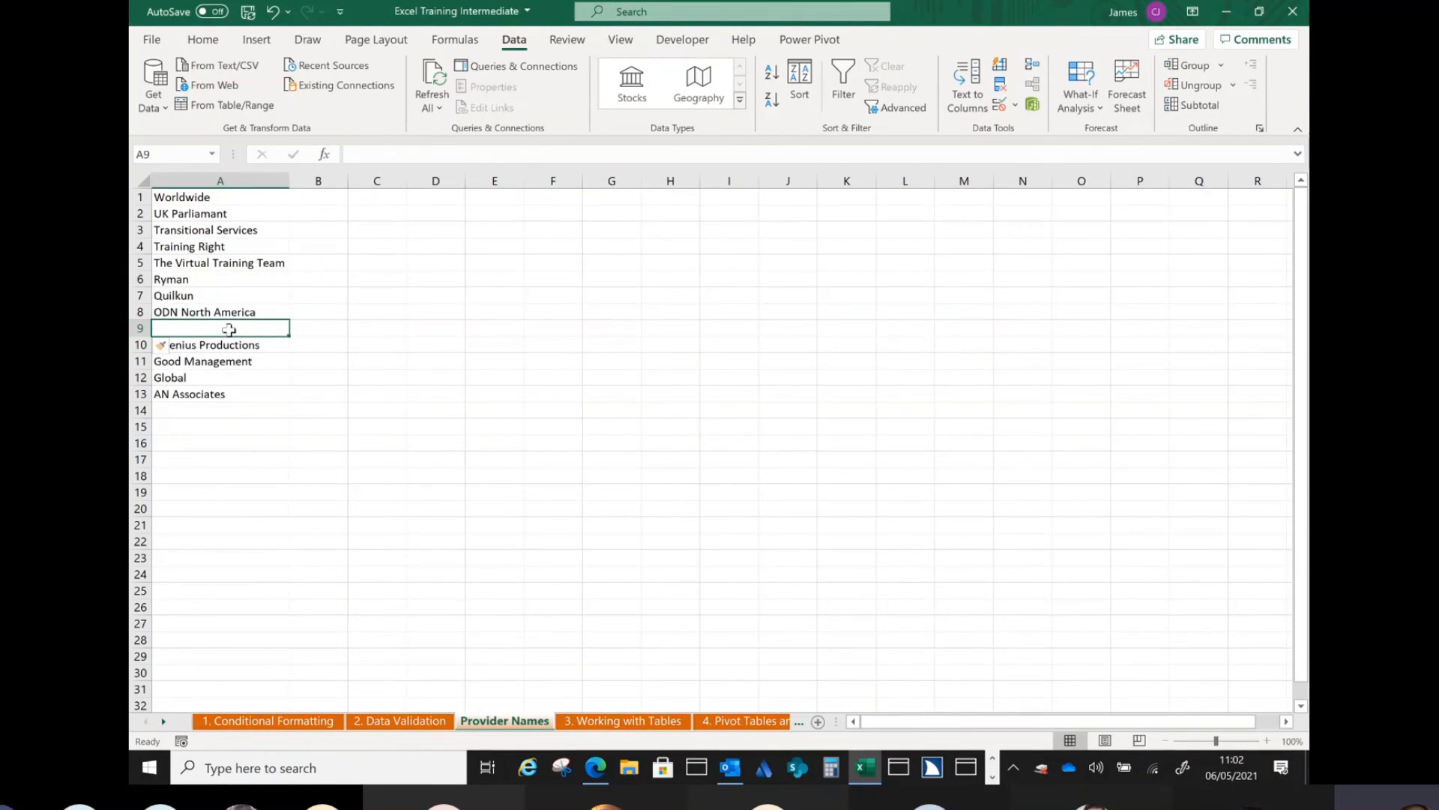
pyautogui.write('Lindon')
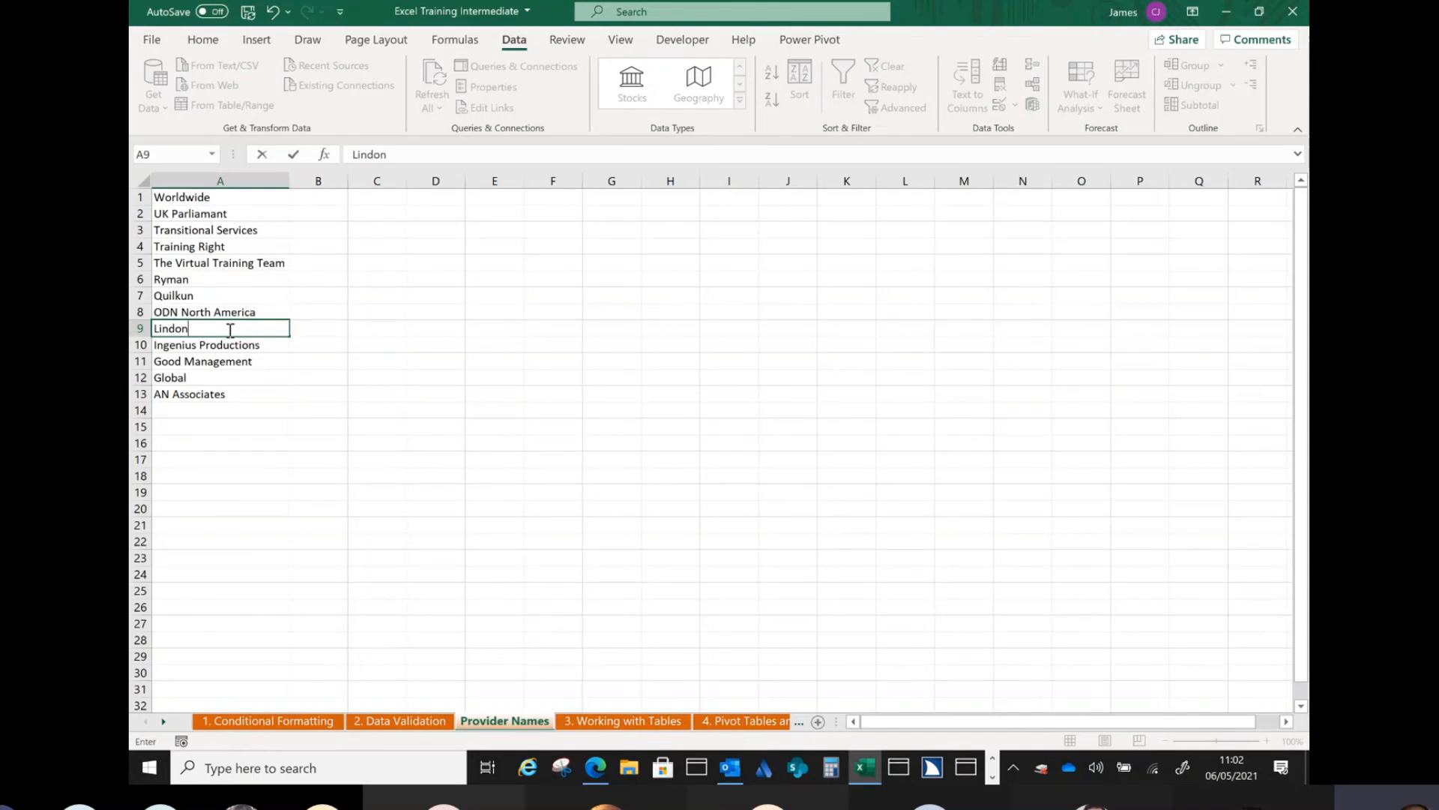
pyautogui.press('BackSpace')
pyautogui.press('BackSpace')
pyautogui.press('BackSpace')
pyautogui.press('BackSpace')
pyautogui.press('BackSpace')
pyautogui.press('BackSpace')
pyautogui.write('London Associates')
pyautogui.press('Return')
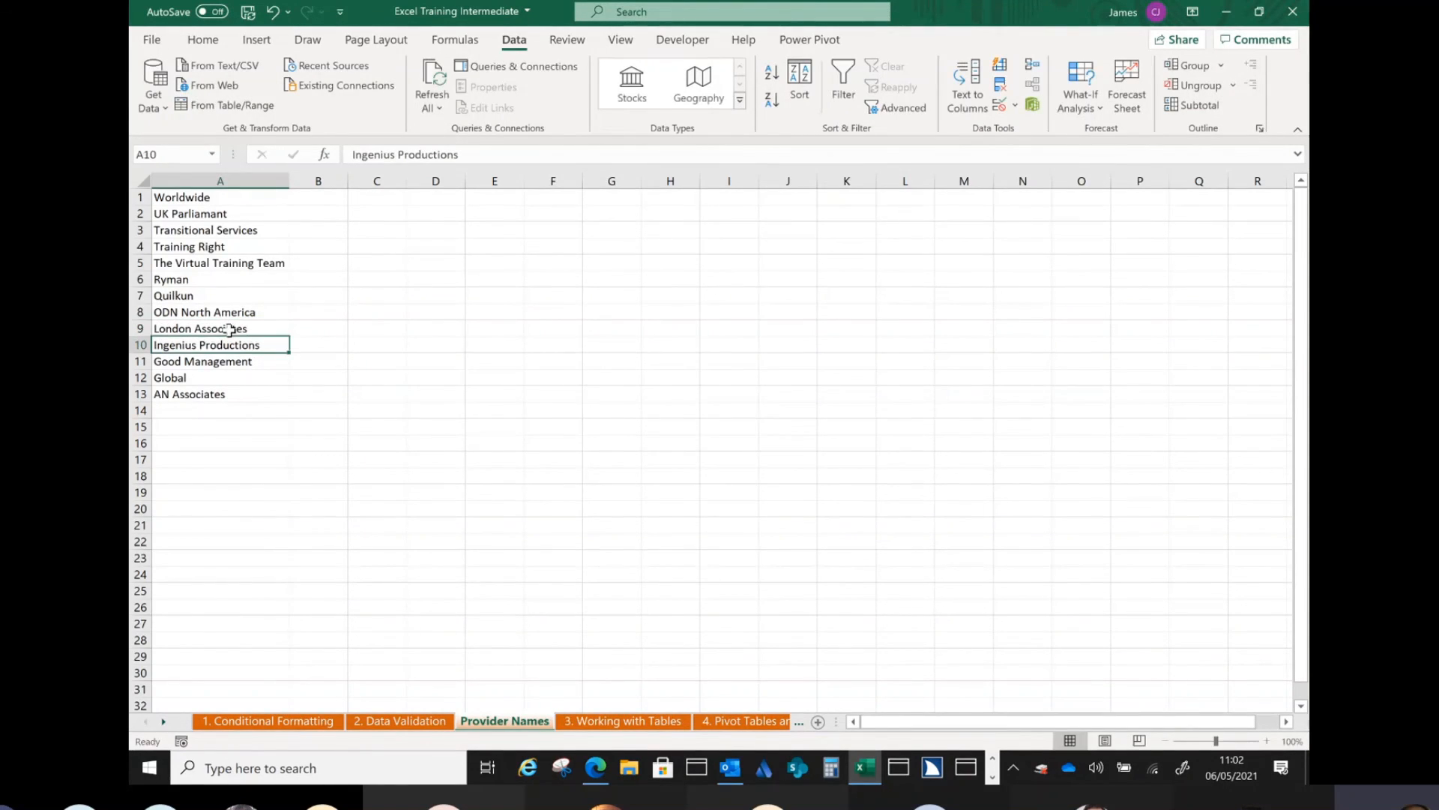
# Check the provider choices offered in A30 on the 2. Data Validation sheet for London Associates, keeping the current entry.
pyautogui.click(409, 722)
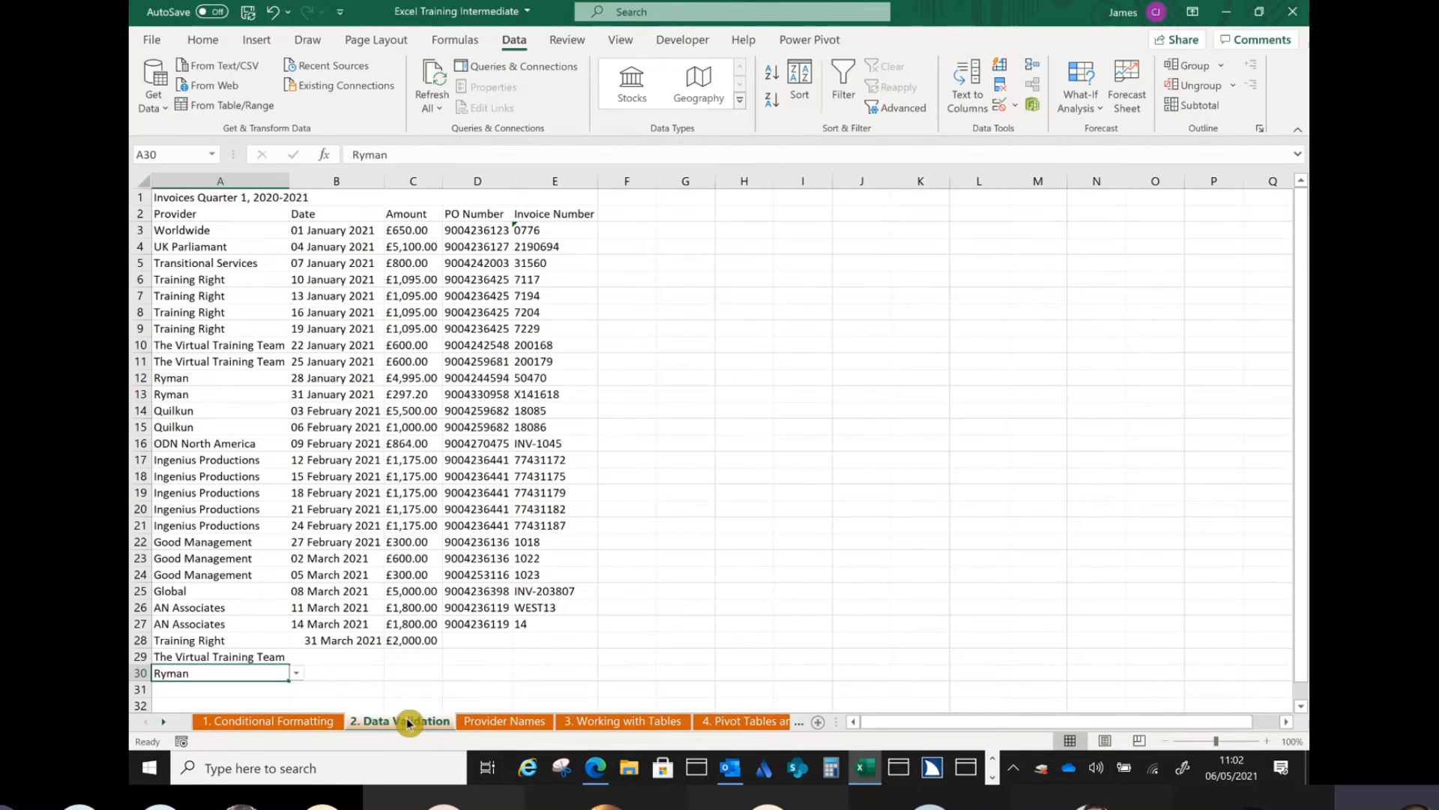
pyautogui.click(297, 673)
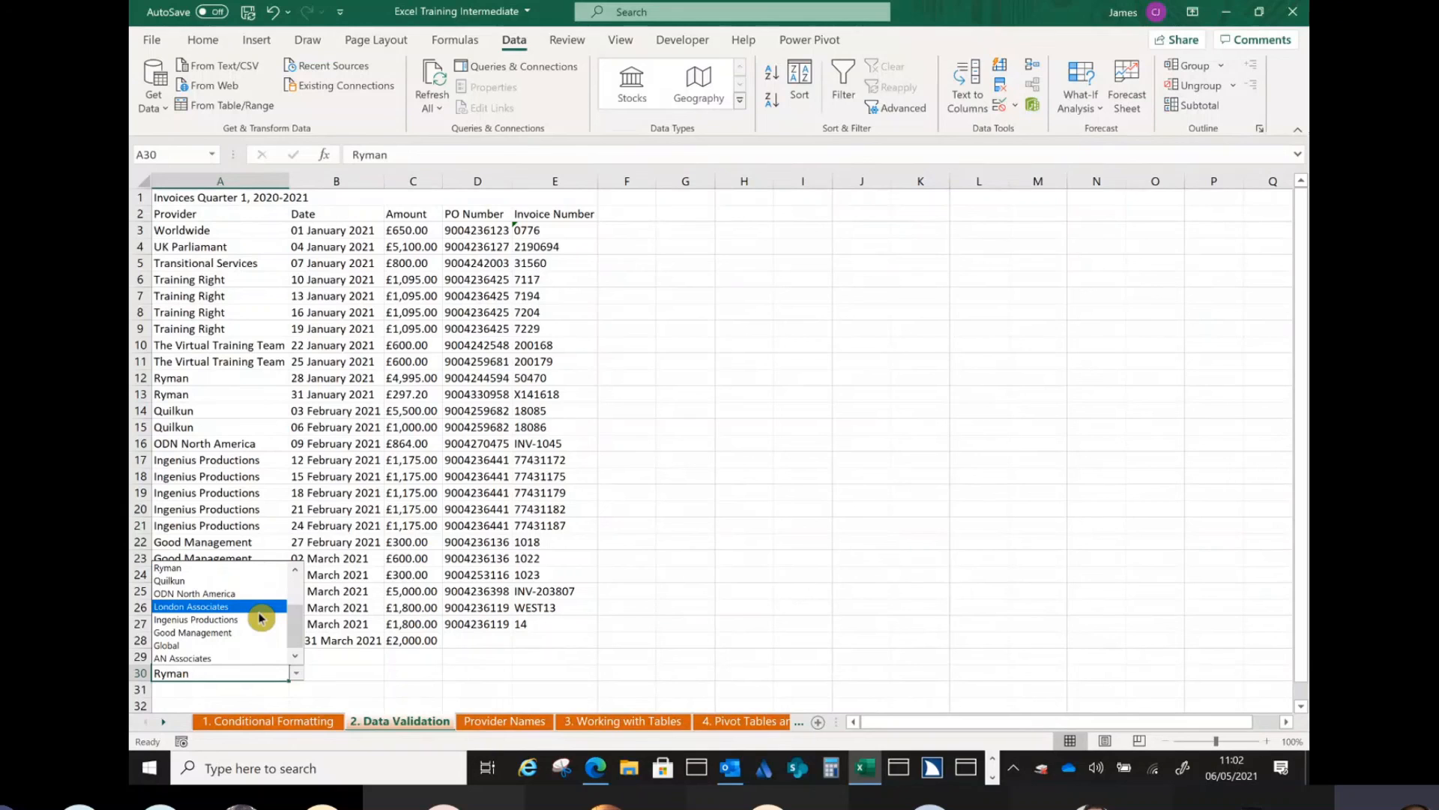
pyautogui.click(355, 649)
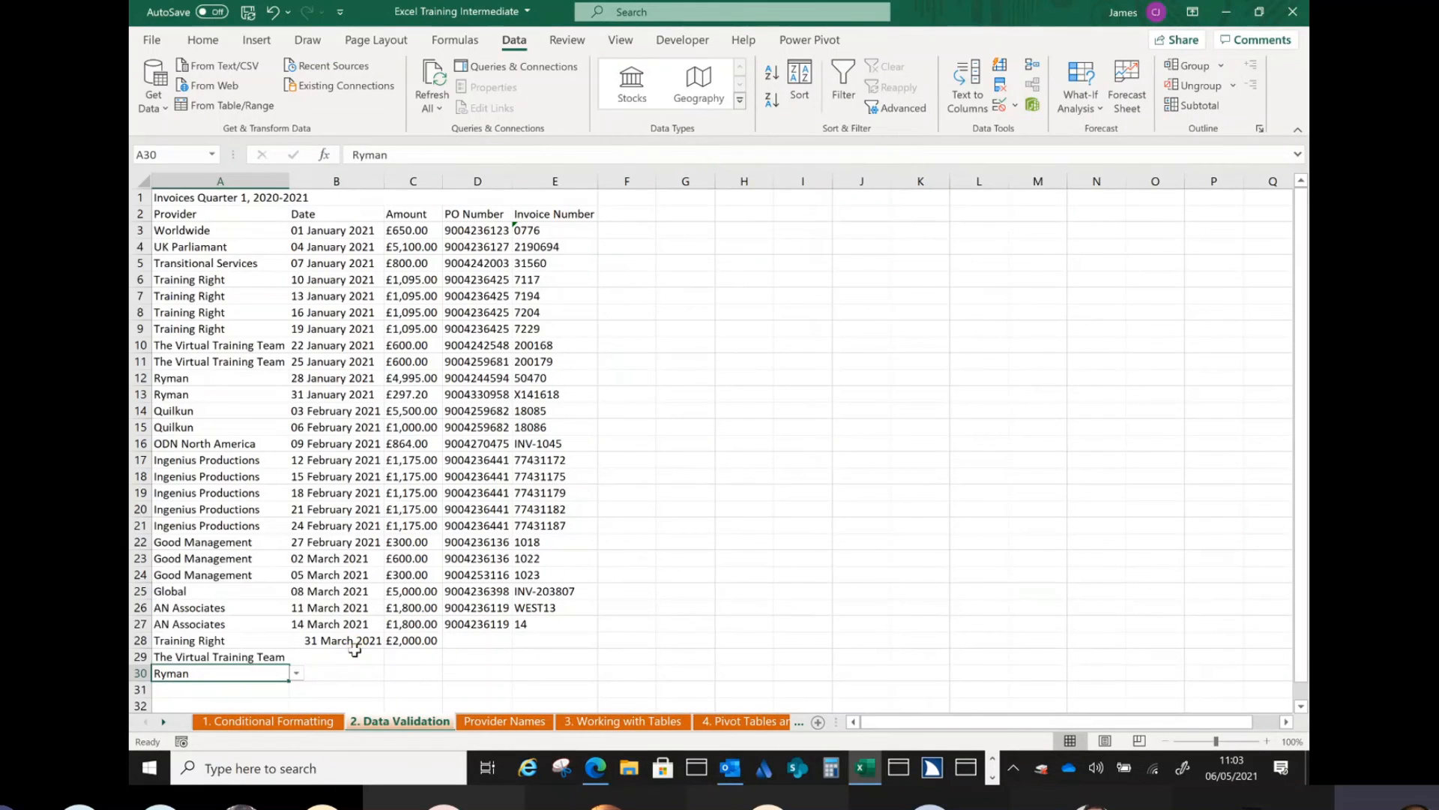